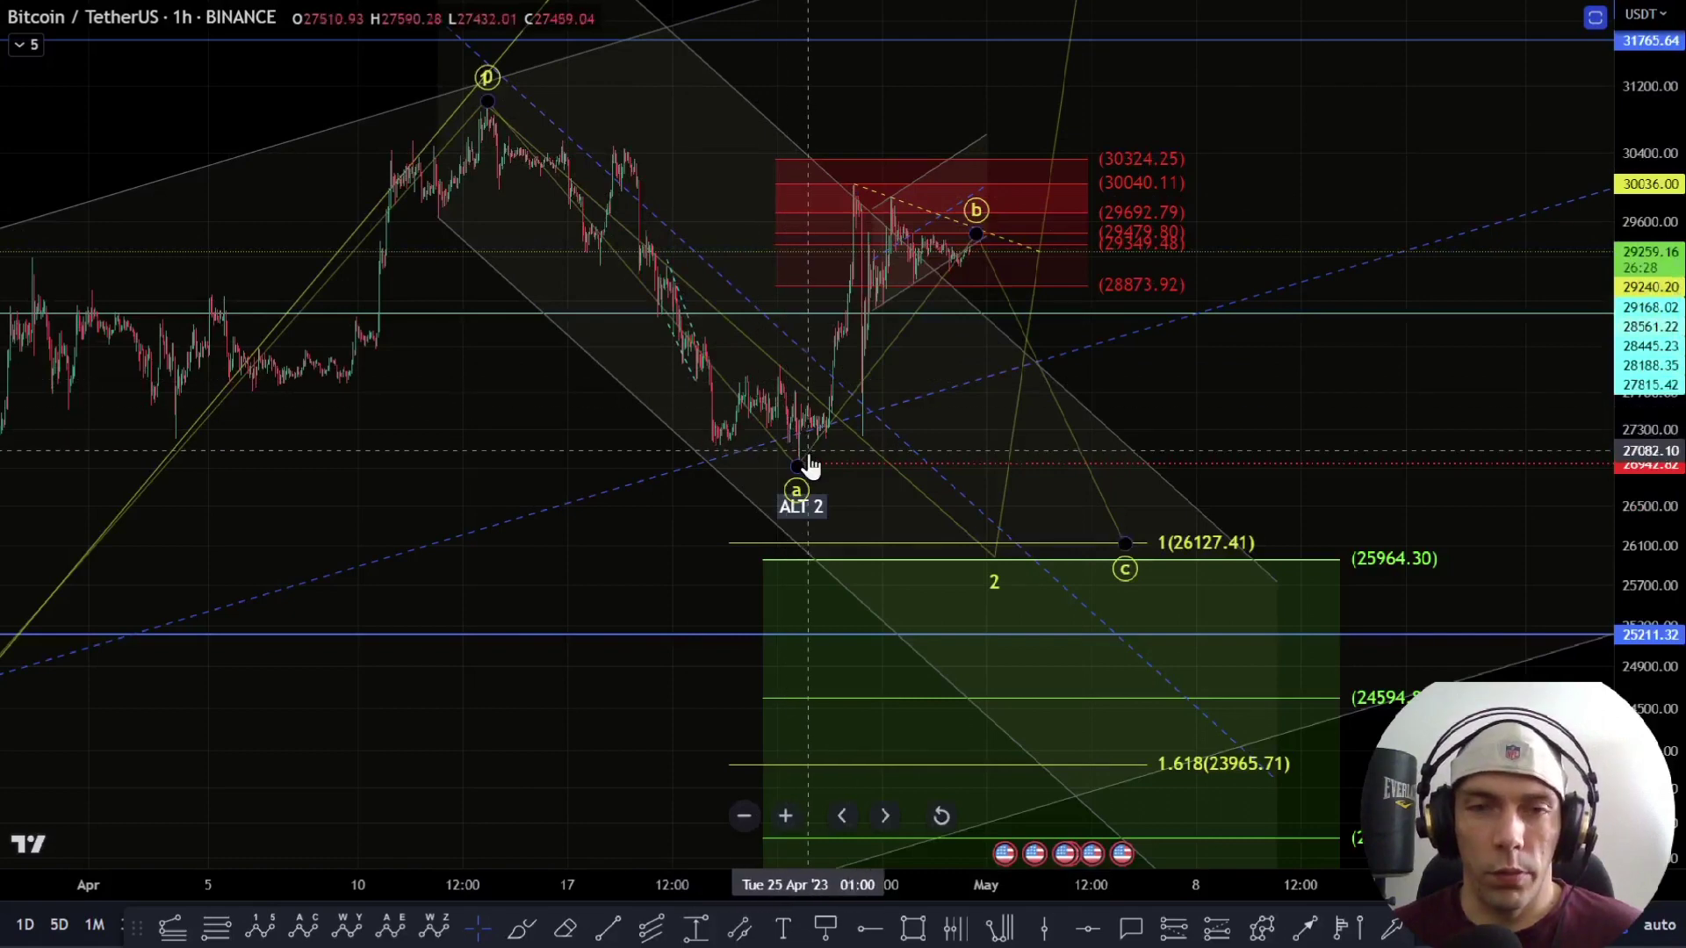
Step: Move the wave 2 point down to about 24,046, beside the 1.618 extension level
left_click(1156, 532)
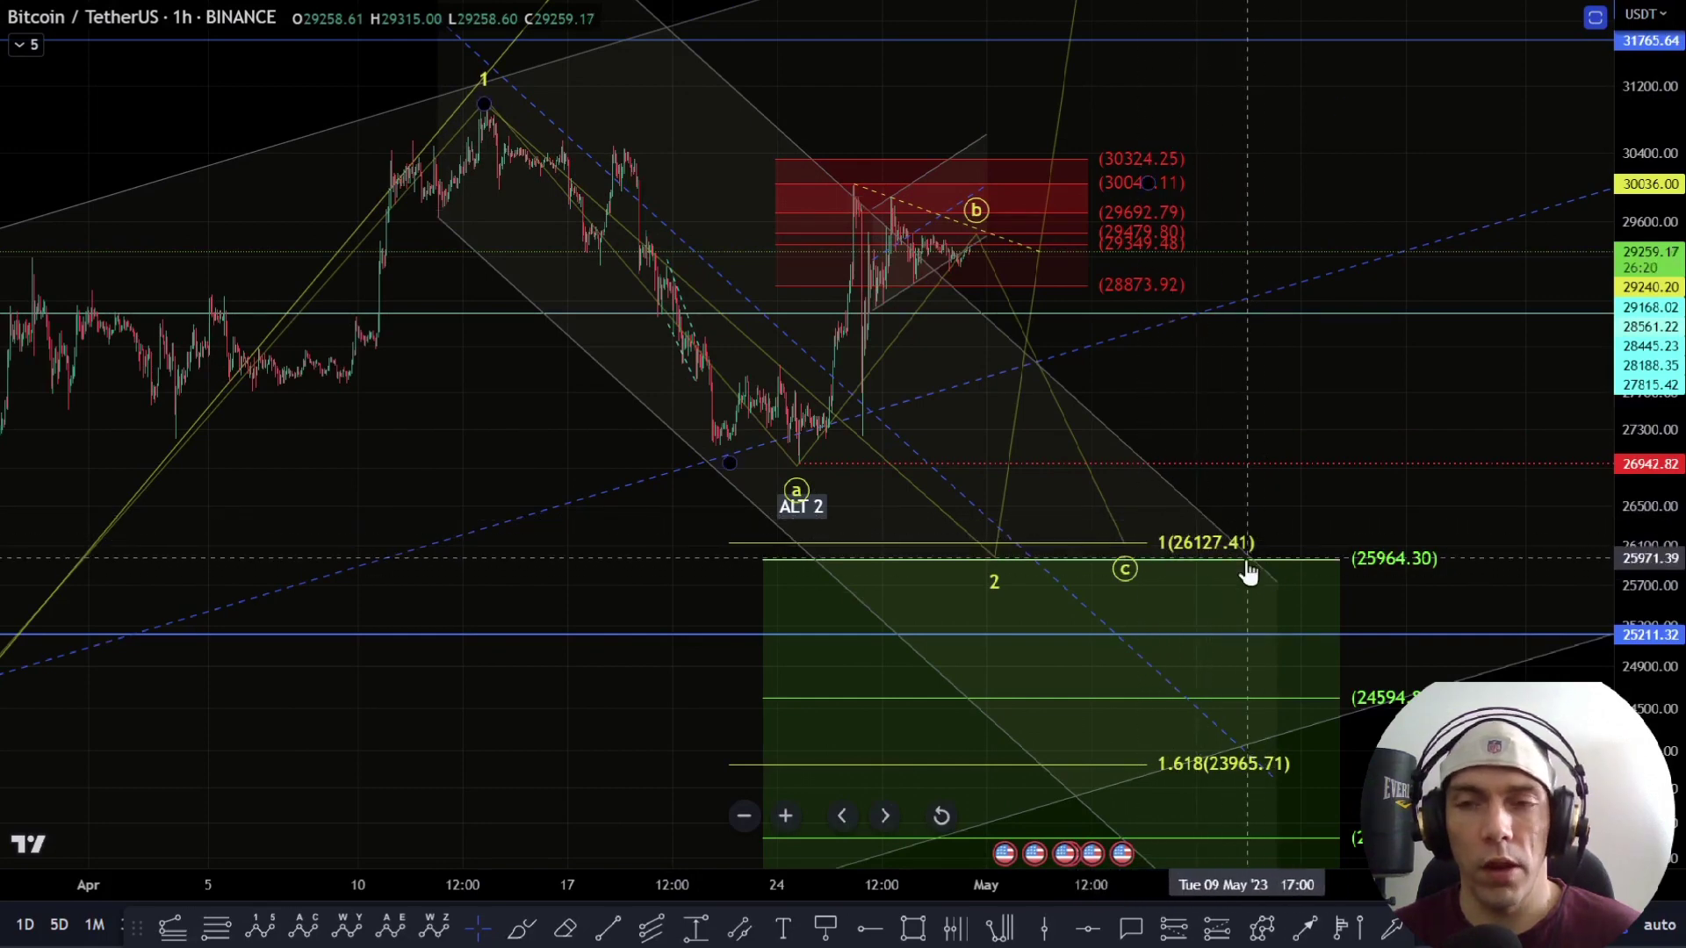
left_click_drag(1668, 597, 1668, 615)
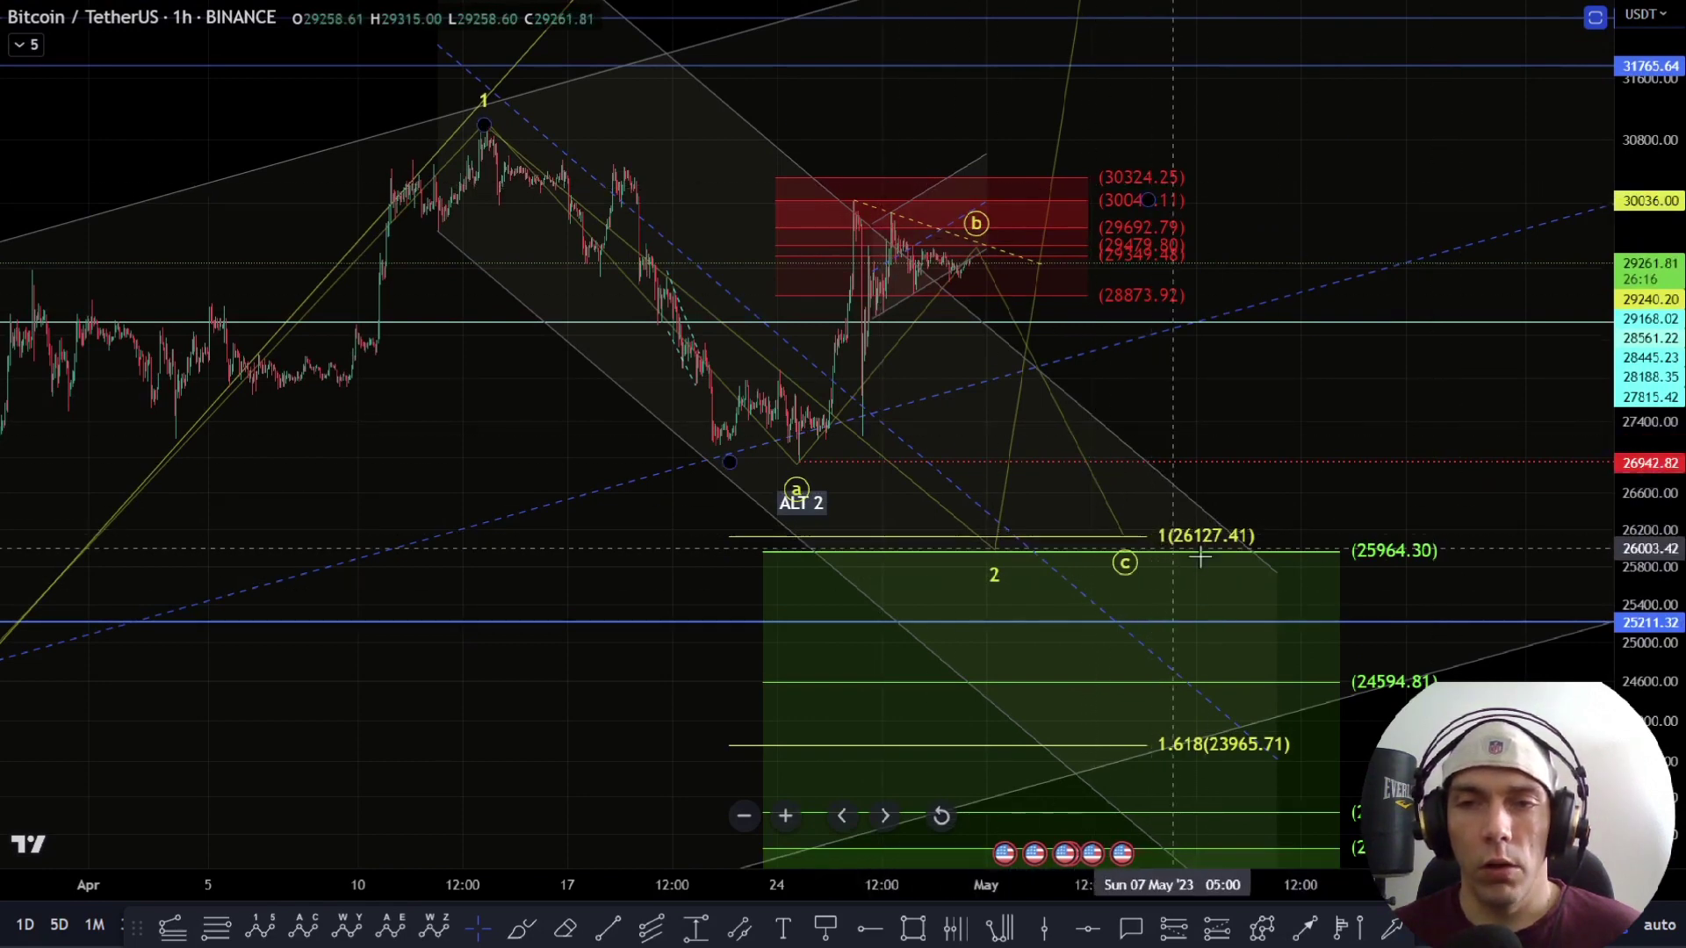
left_click(1001, 555)
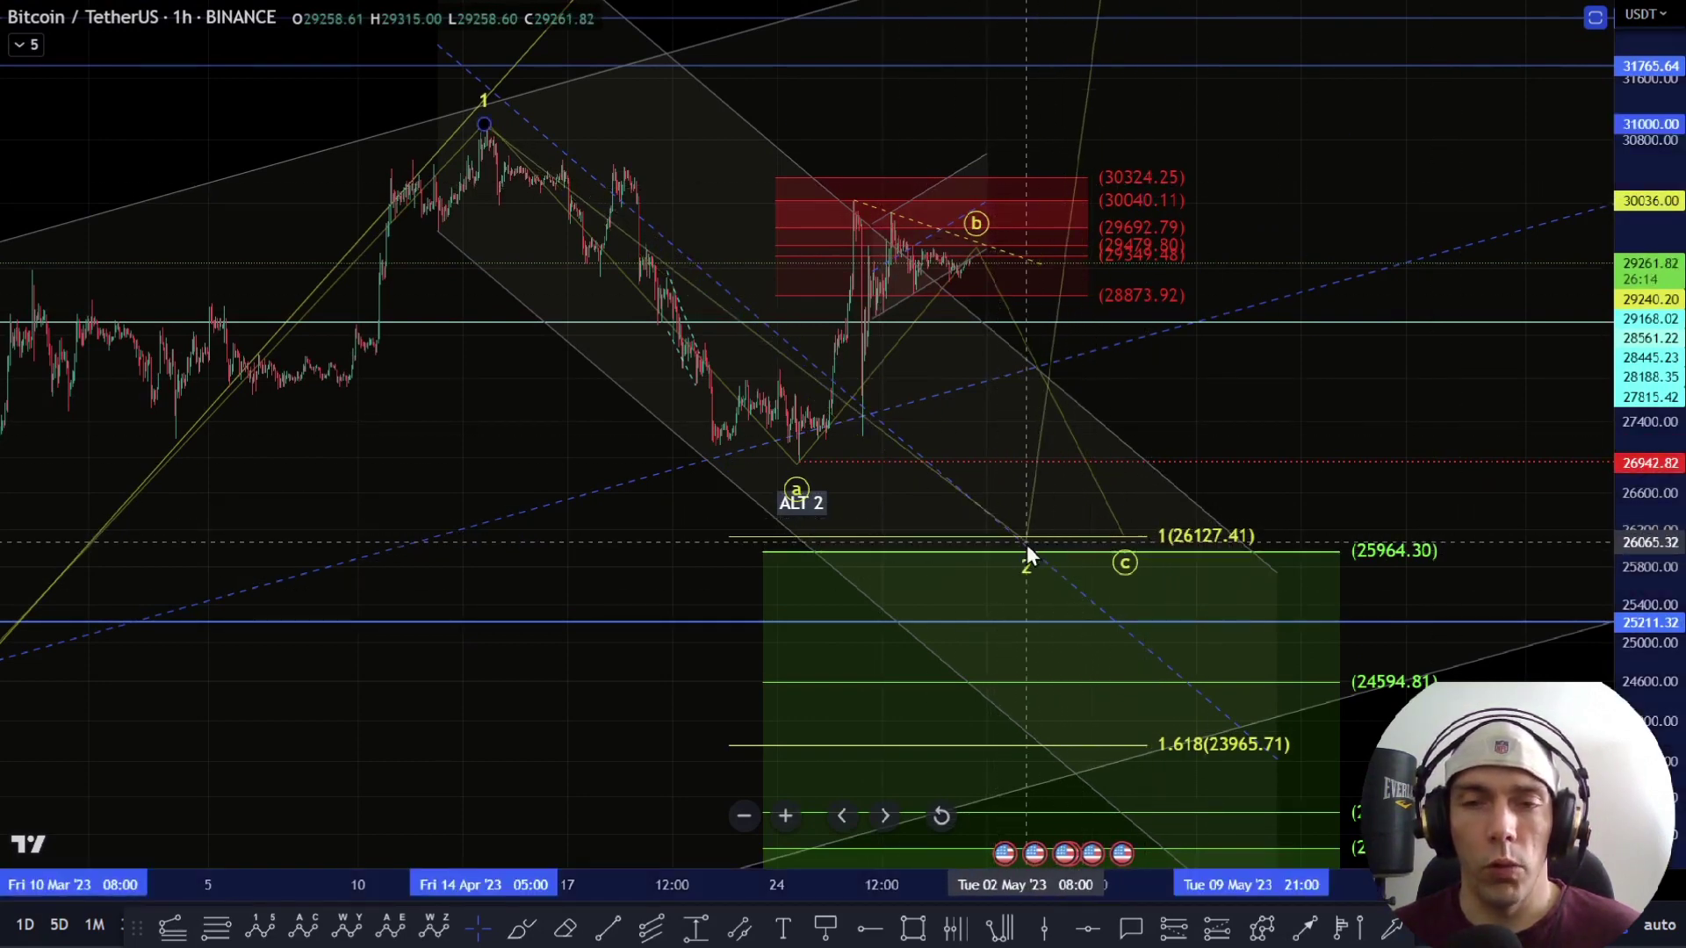
left_click_drag(1498, 535, 1472, 376)
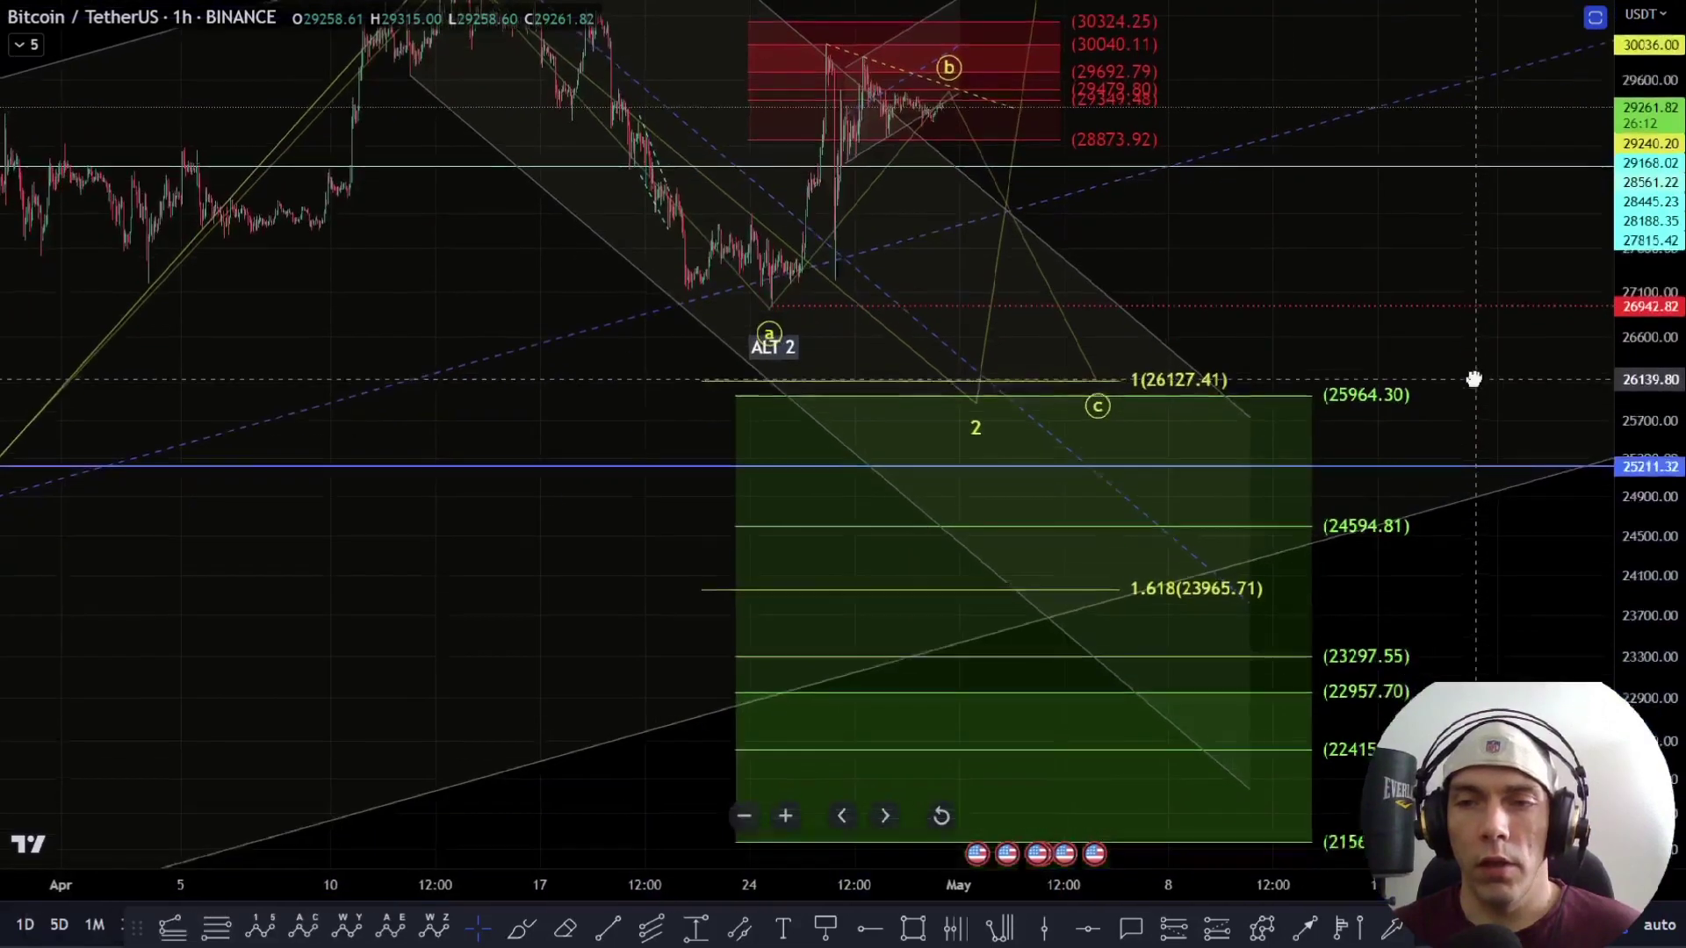
left_click_drag(1682, 483, 1642, 630)
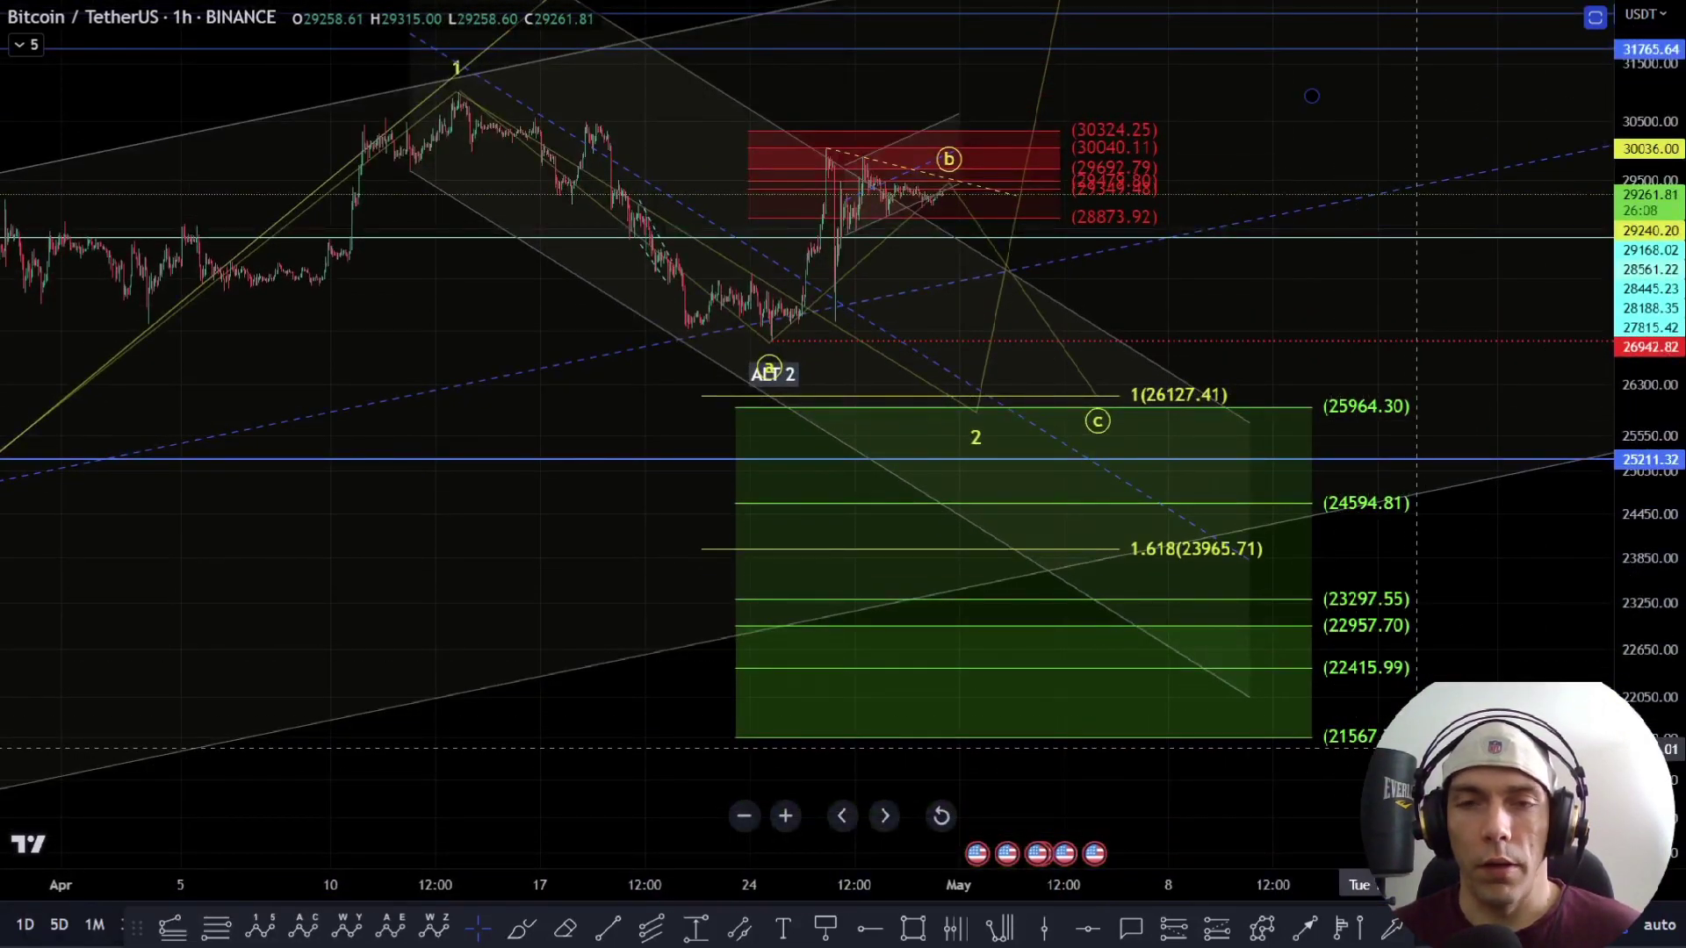
mouse_move(981, 414)
left_mouse_down()
mouse_move(1030, 471)
mouse_move(1141, 510)
mouse_move(1346, 736)
mouse_move(1040, 502)
mouse_move(1057, 498)
mouse_move(977, 459)
mouse_move(978, 383)
mouse_move(976, 399)
mouse_move(941, 391)
mouse_move(967, 408)
mouse_move(1013, 553)
mouse_move(1269, 544)
mouse_move(1010, 527)
mouse_move(1036, 552)
mouse_move(1004, 544)
left_mouse_up()
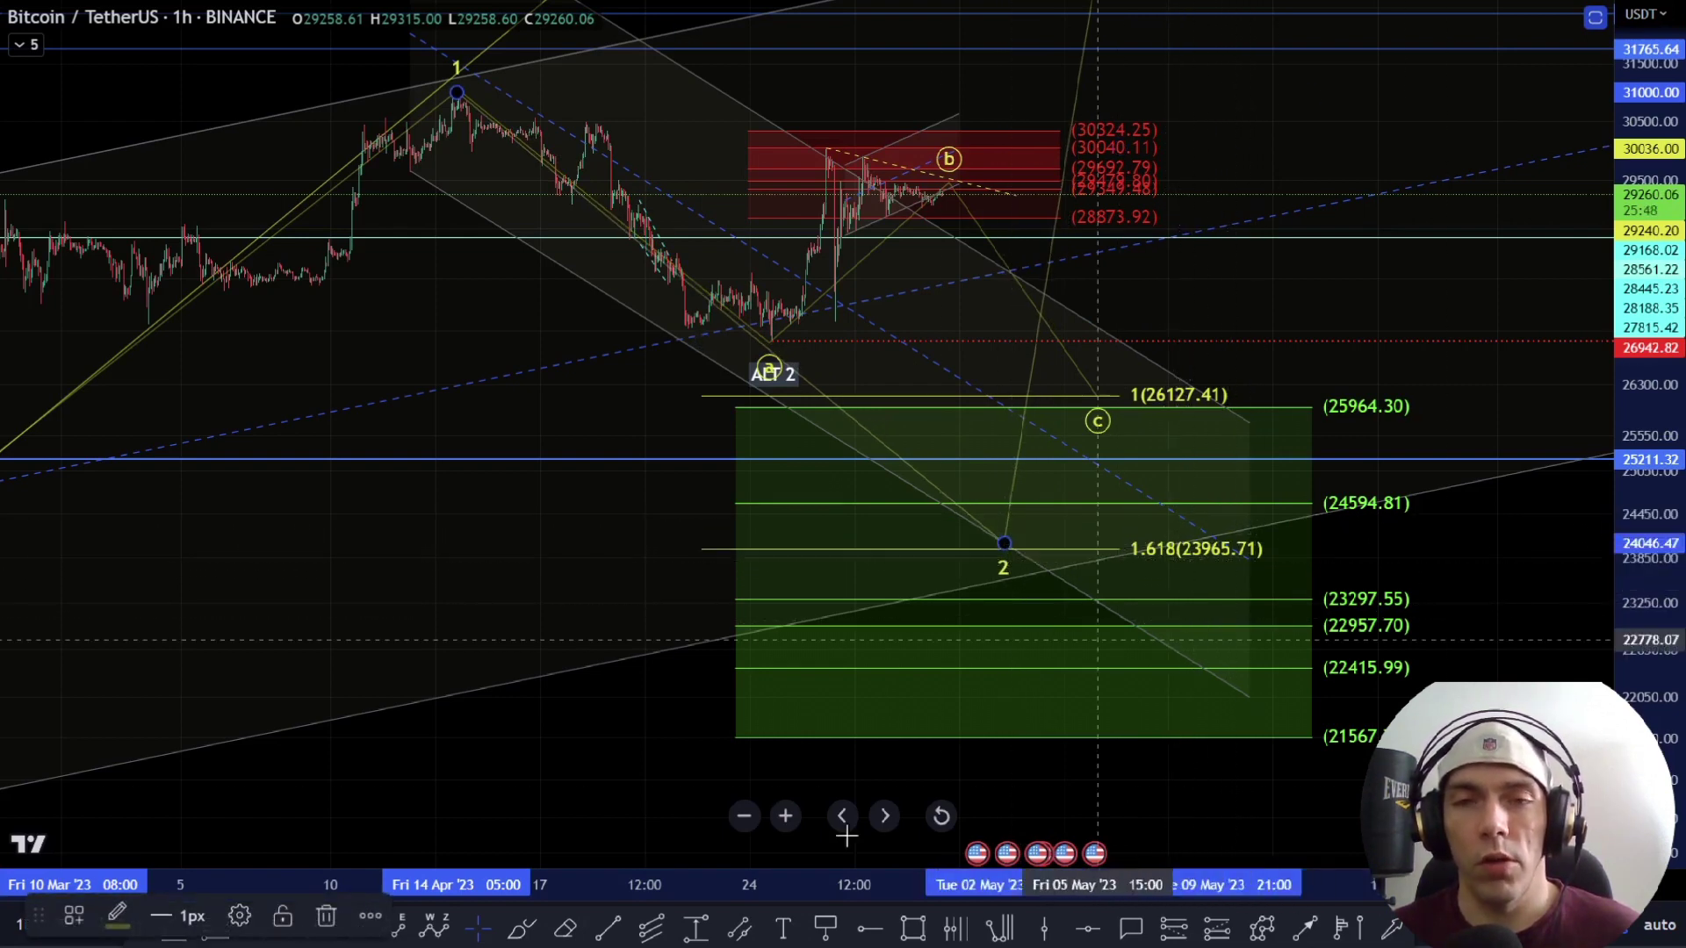
Step: Sketch temporary brush paths of the decline from wave 1 and the choppy rise into wave b, removing each stroke
left_click(520, 928)
mouse_move(482, 97)
left_mouse_down()
mouse_move(570, 171)
mouse_move(693, 343)
mouse_move(917, 169)
mouse_move(1109, 546)
mouse_move(1272, 667)
left_mouse_up()
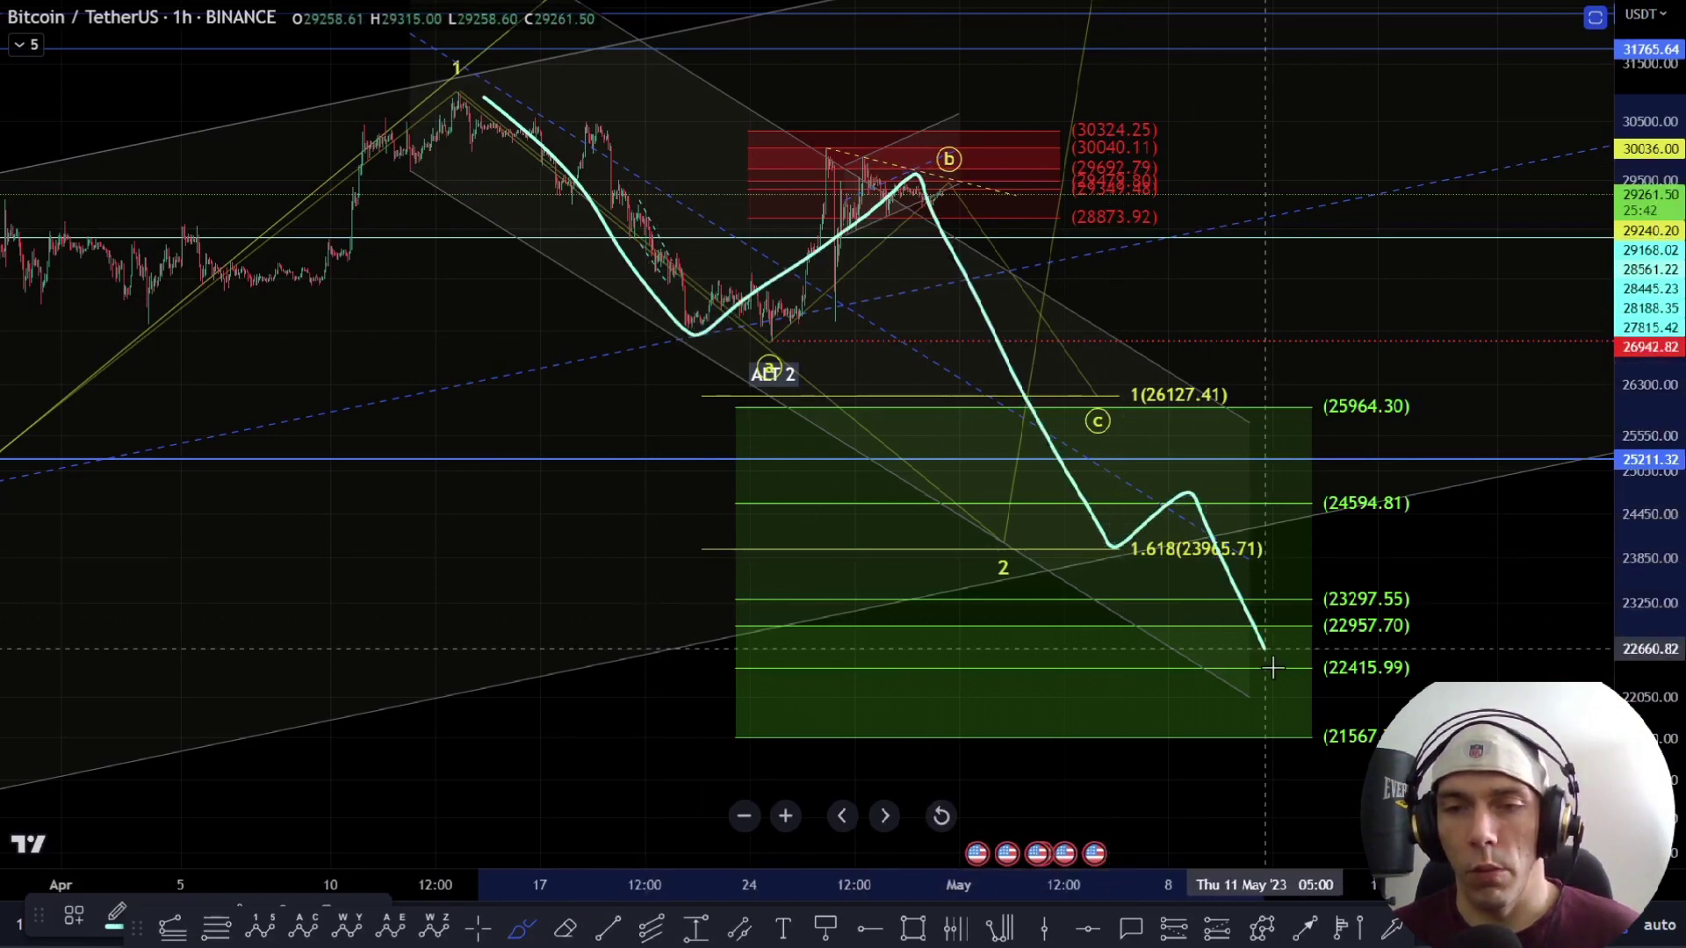
key("Delete")
mouse_move(755, 336)
left_mouse_down()
mouse_move(824, 162)
mouse_move(869, 162)
mouse_move(935, 197)
mouse_move(979, 180)
left_mouse_up()
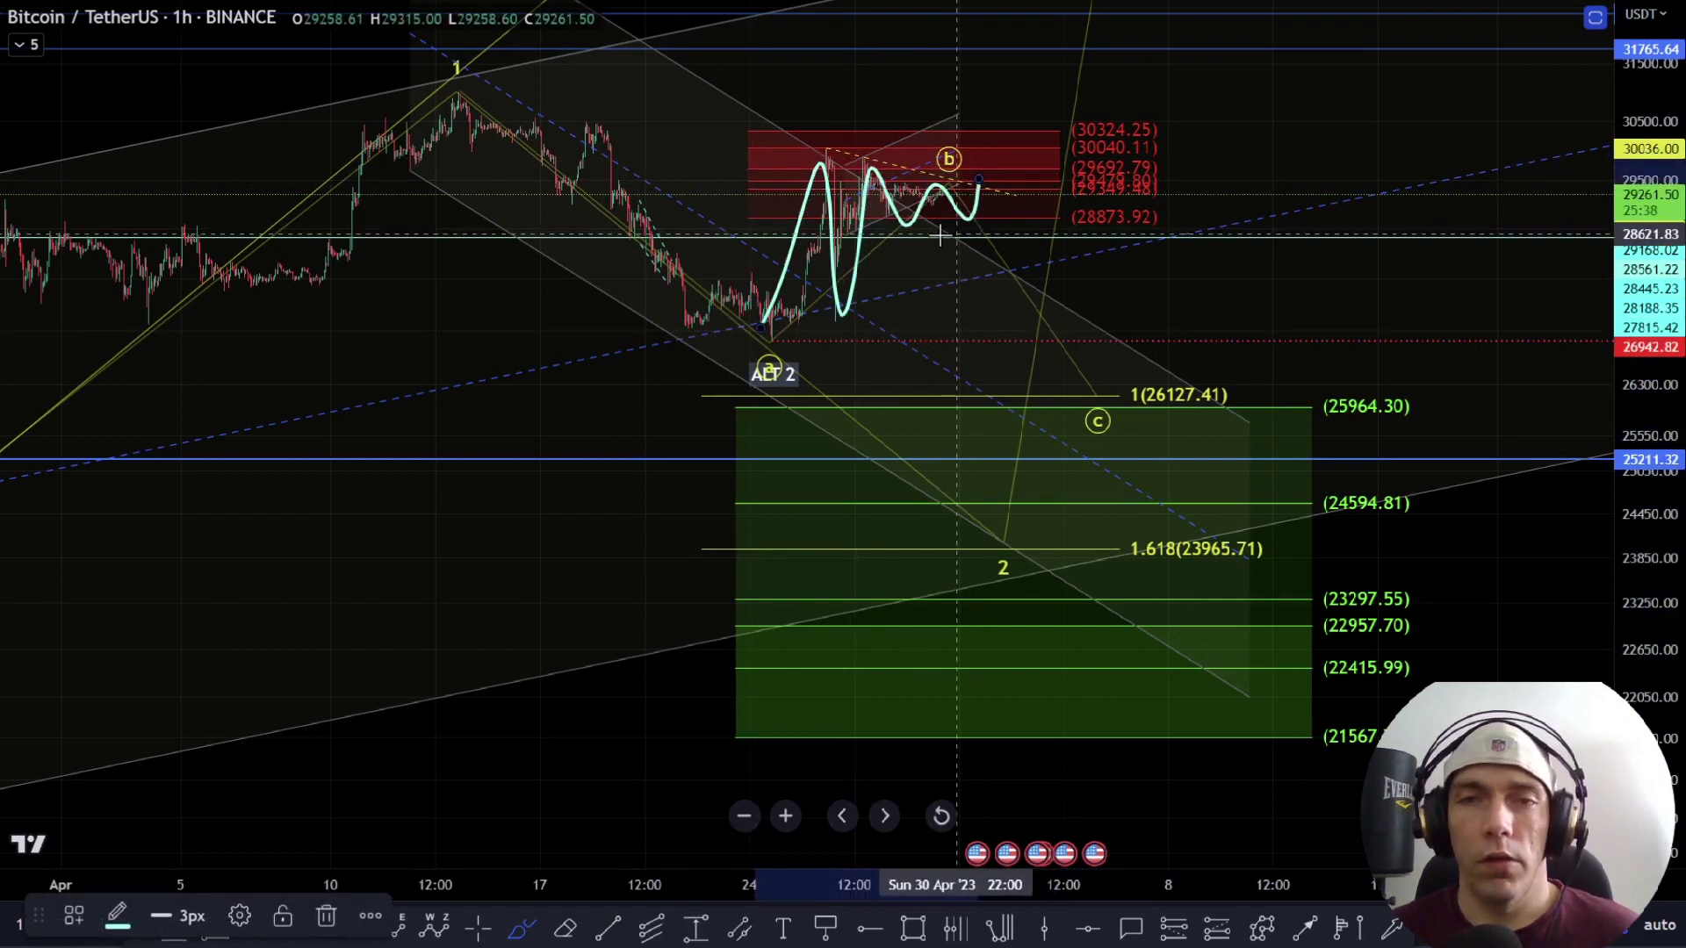
key("Delete")
mouse_move(487, 91)
left_mouse_down()
mouse_move(696, 320)
mouse_move(846, 255)
mouse_move(927, 185)
mouse_move(1089, 551)
left_mouse_up()
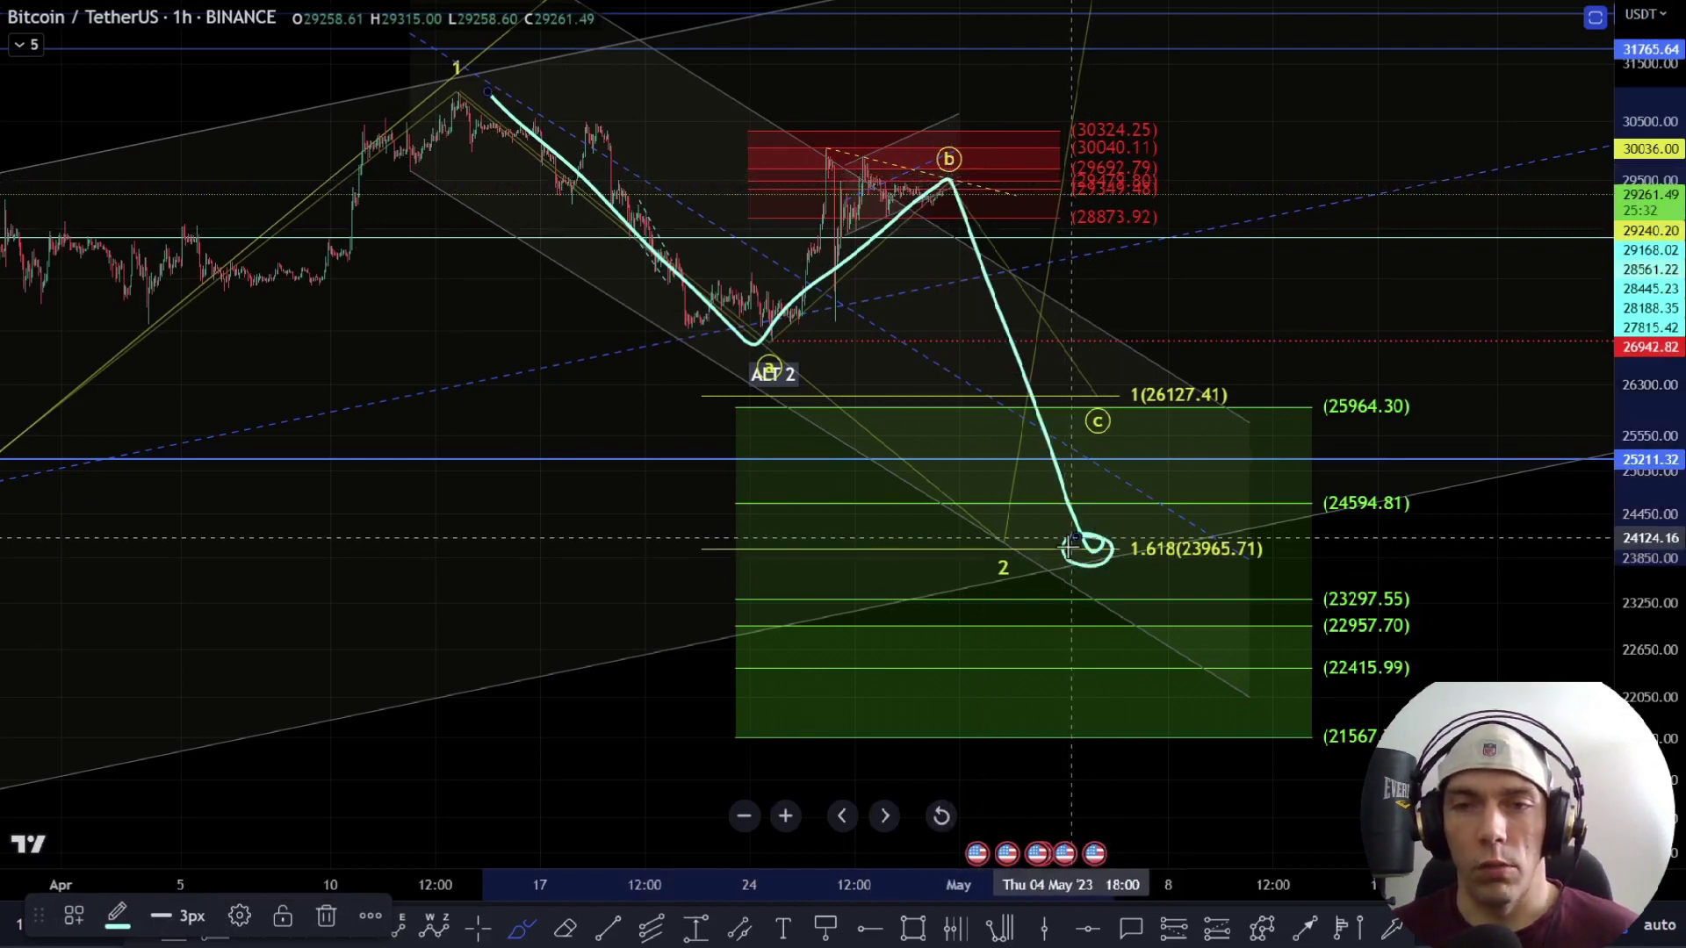
key("ctrl+z")
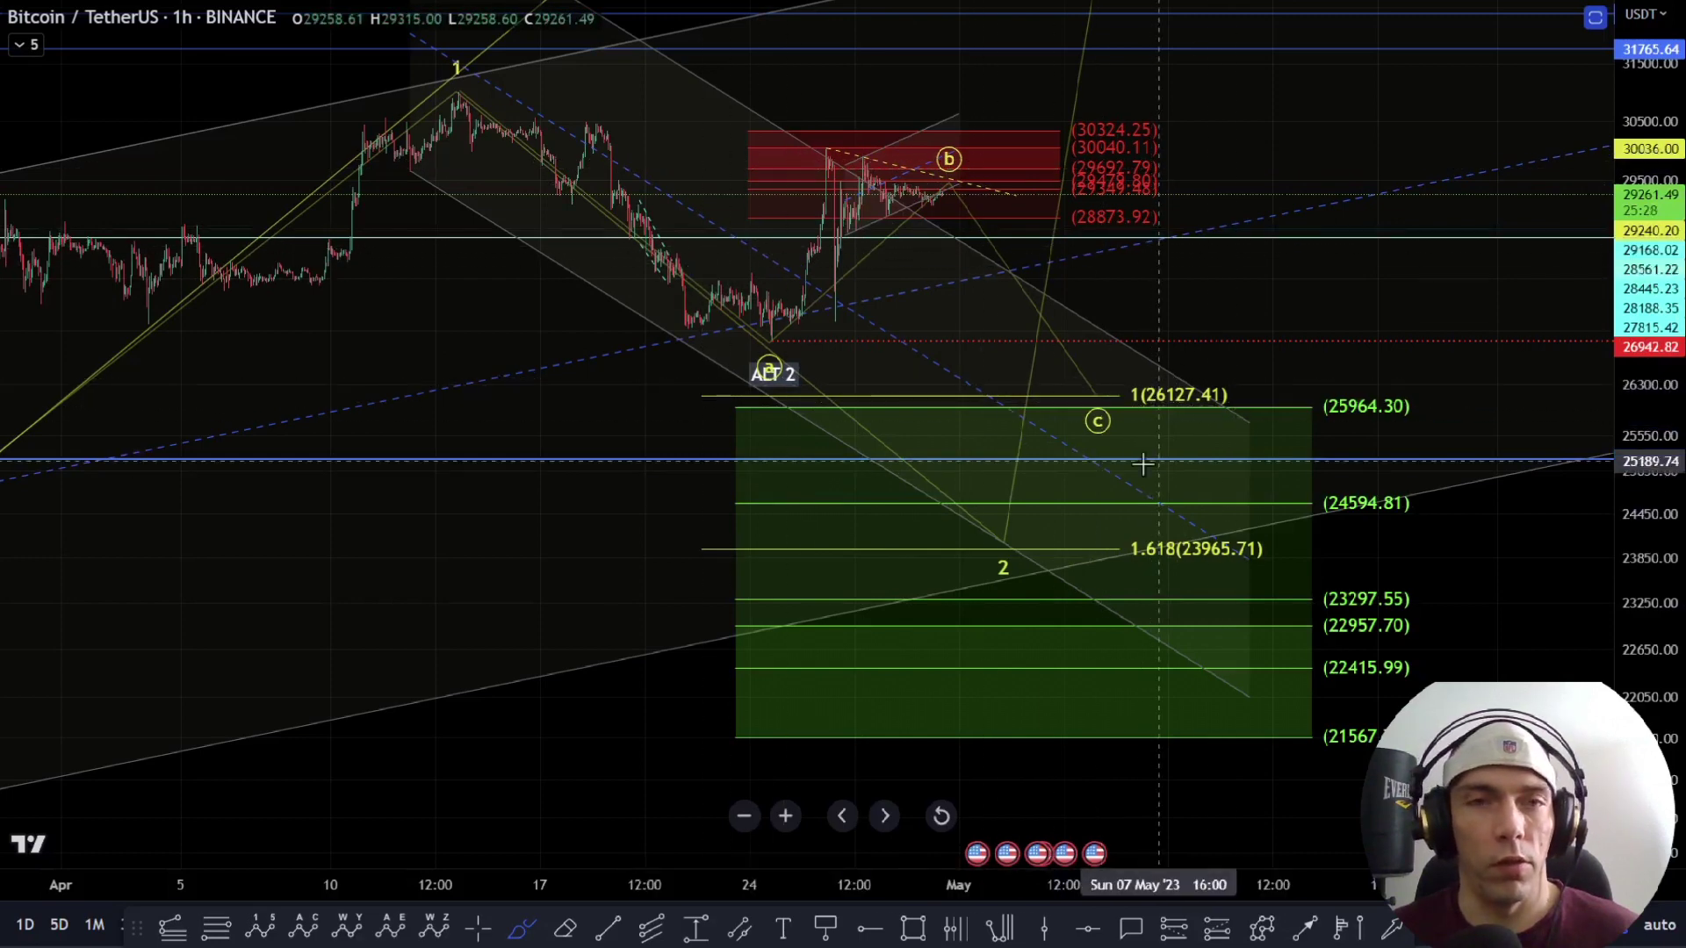
Step: Brush a path from ALT 1 through the wave 1 high to ALT 2, and undo the extra stroke rising toward wave b
scroll(873, 369, "down", 3)
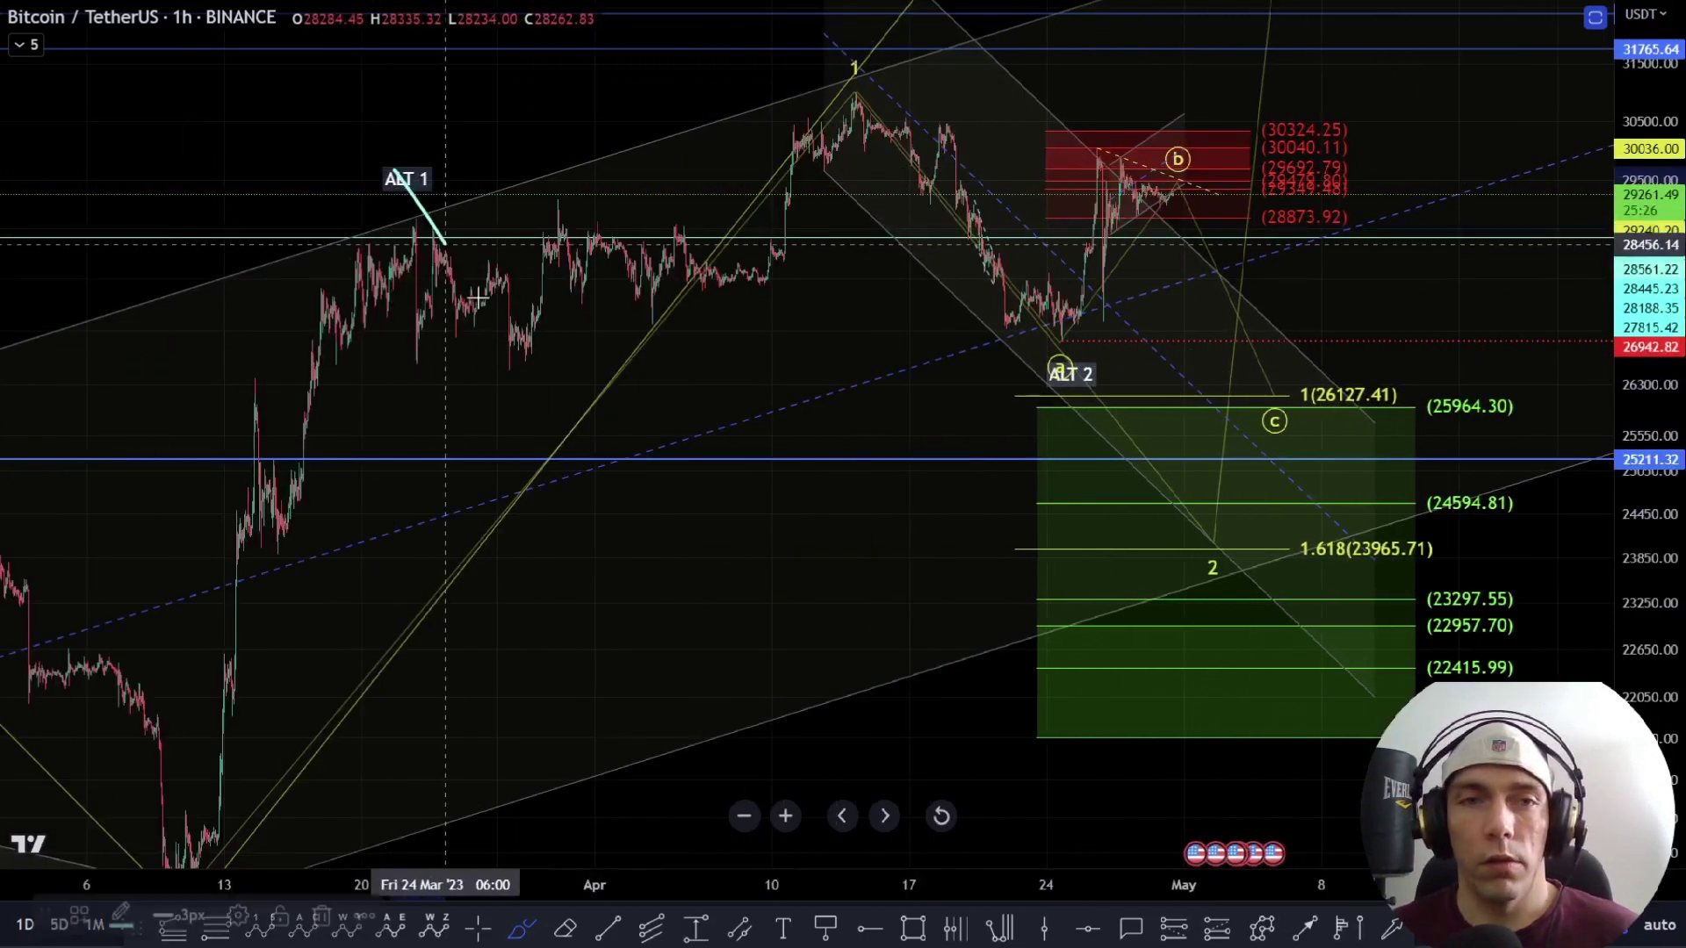
mouse_move(446, 244)
left_mouse_down()
mouse_move(546, 350)
mouse_move(832, 132)
mouse_move(915, 167)
mouse_move(1060, 368)
mouse_move(1073, 301)
left_mouse_up()
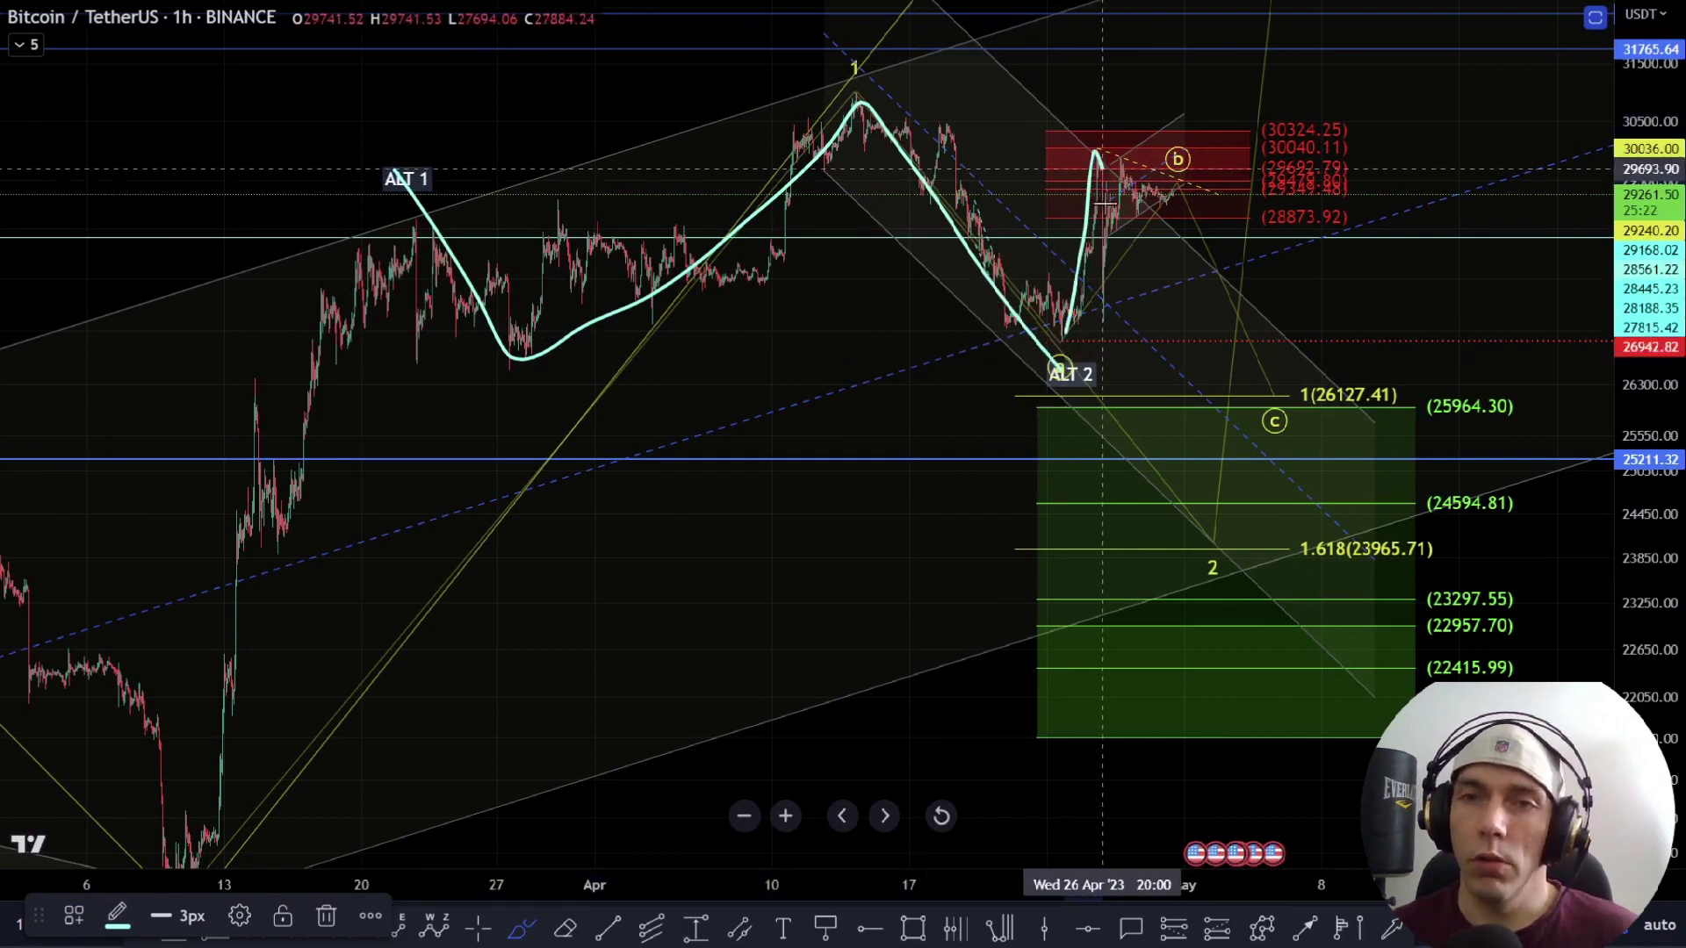
key("ctrl+z")
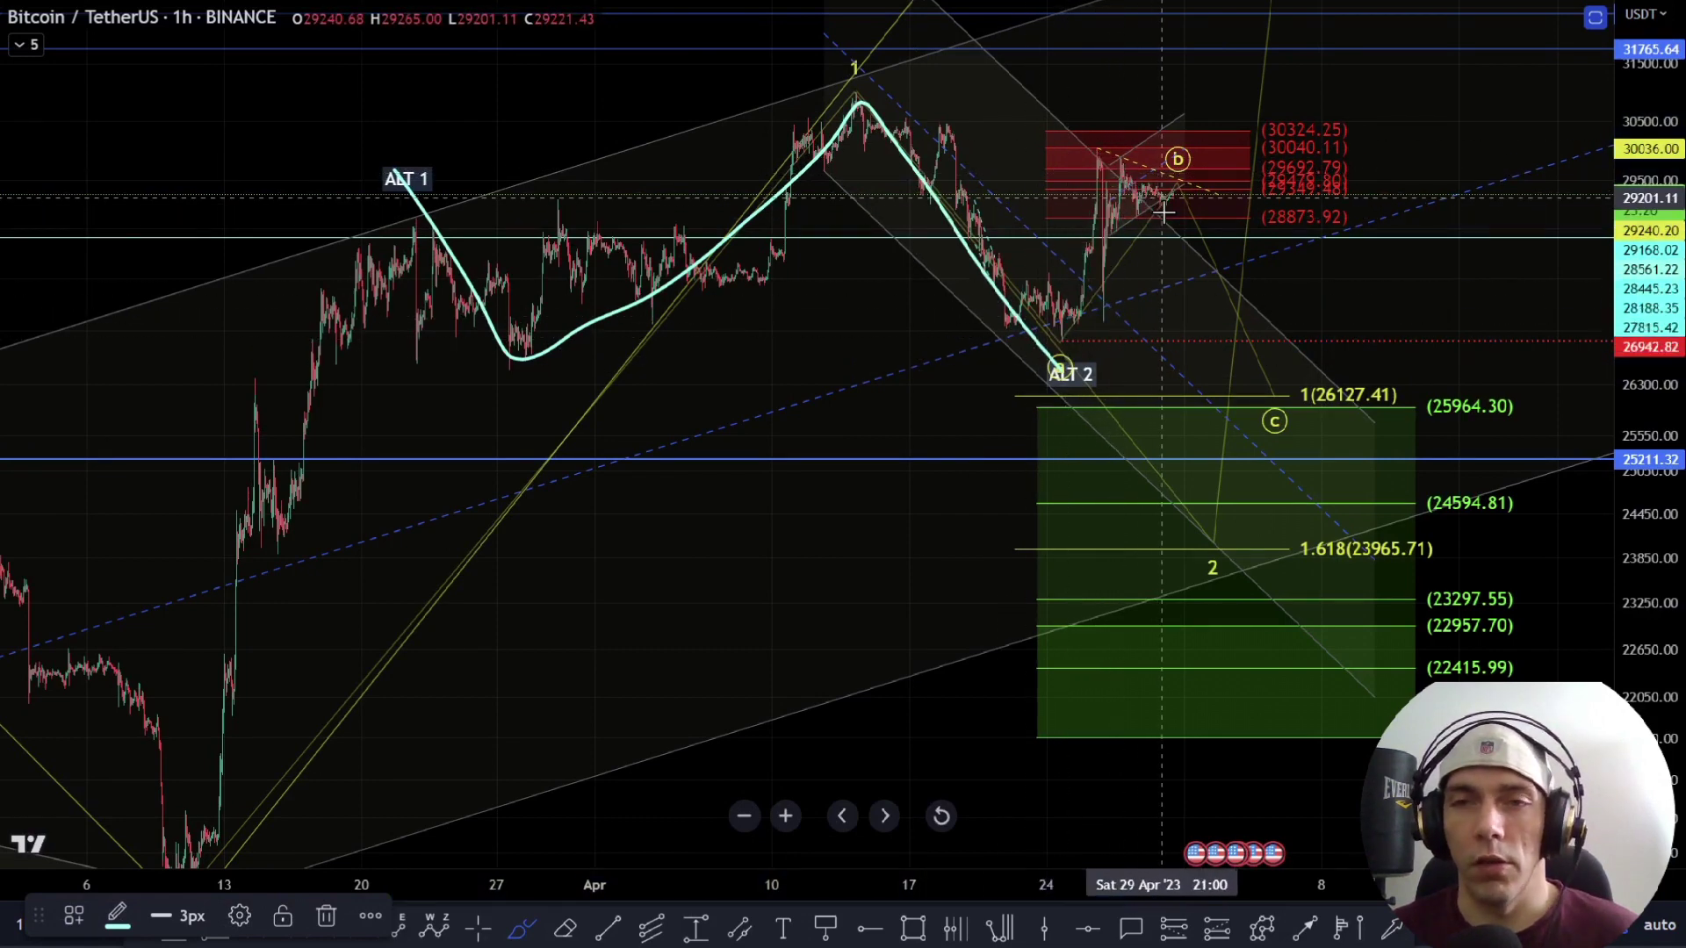
Step: Examine the price action from the wave 1 high through wave a to the red resistance zone and the wave c target
scroll(1173, 338, "up", 5)
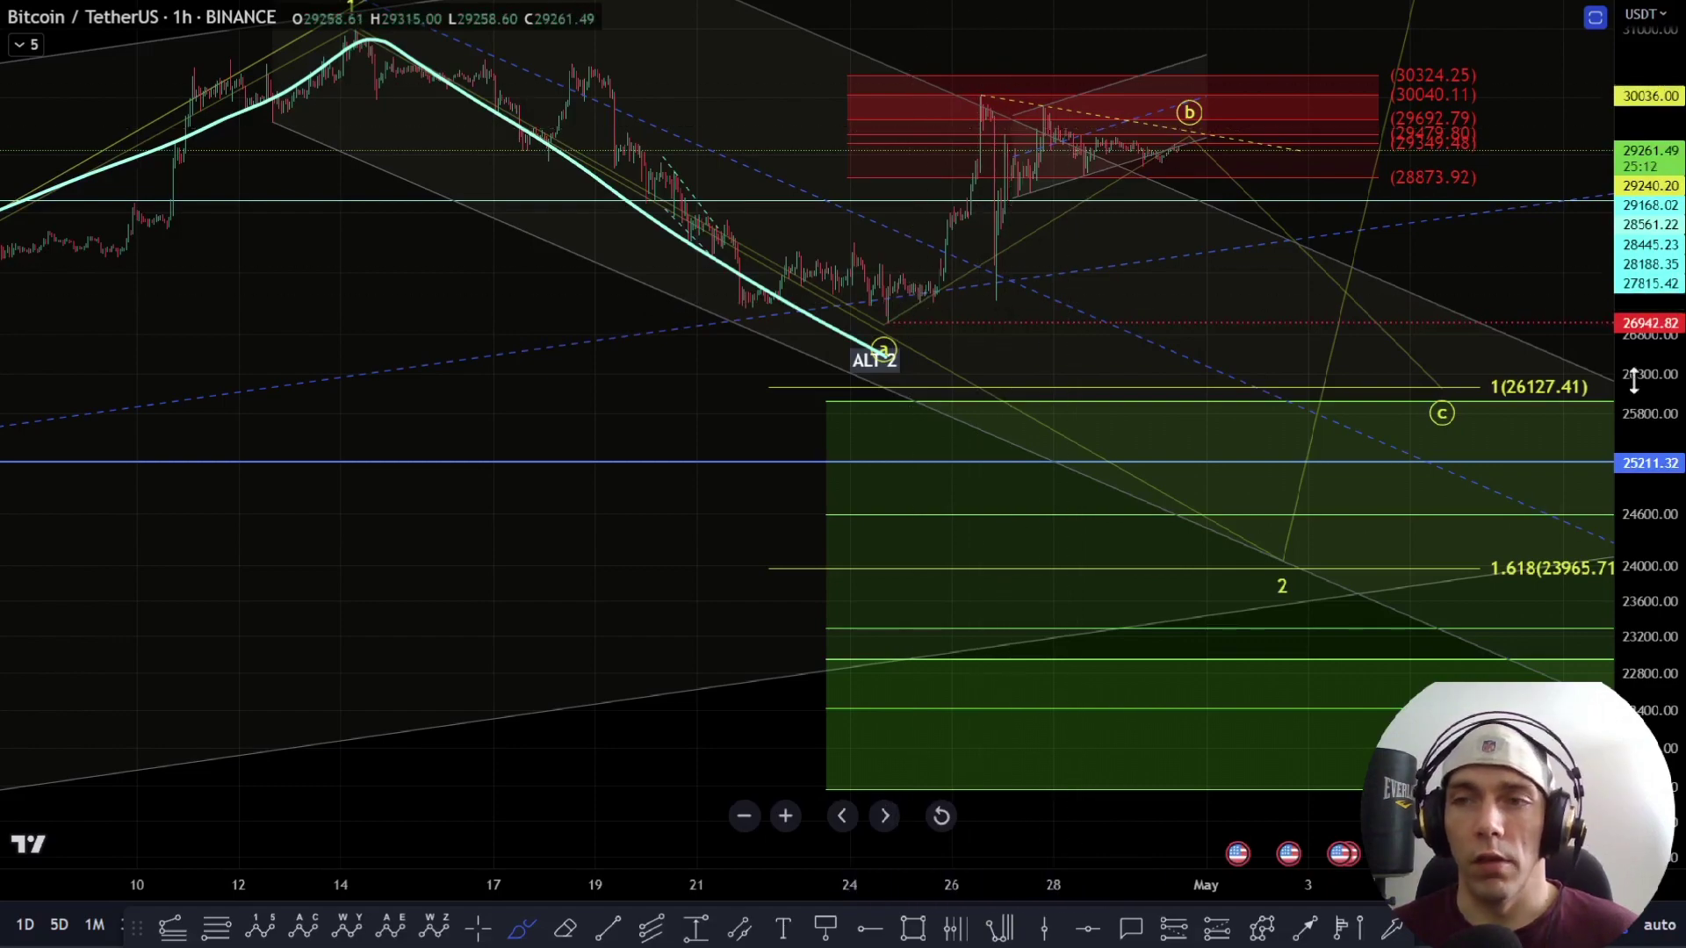
left_click_drag(1629, 380, 1629, 260)
scroll(986, 501, "up", 5)
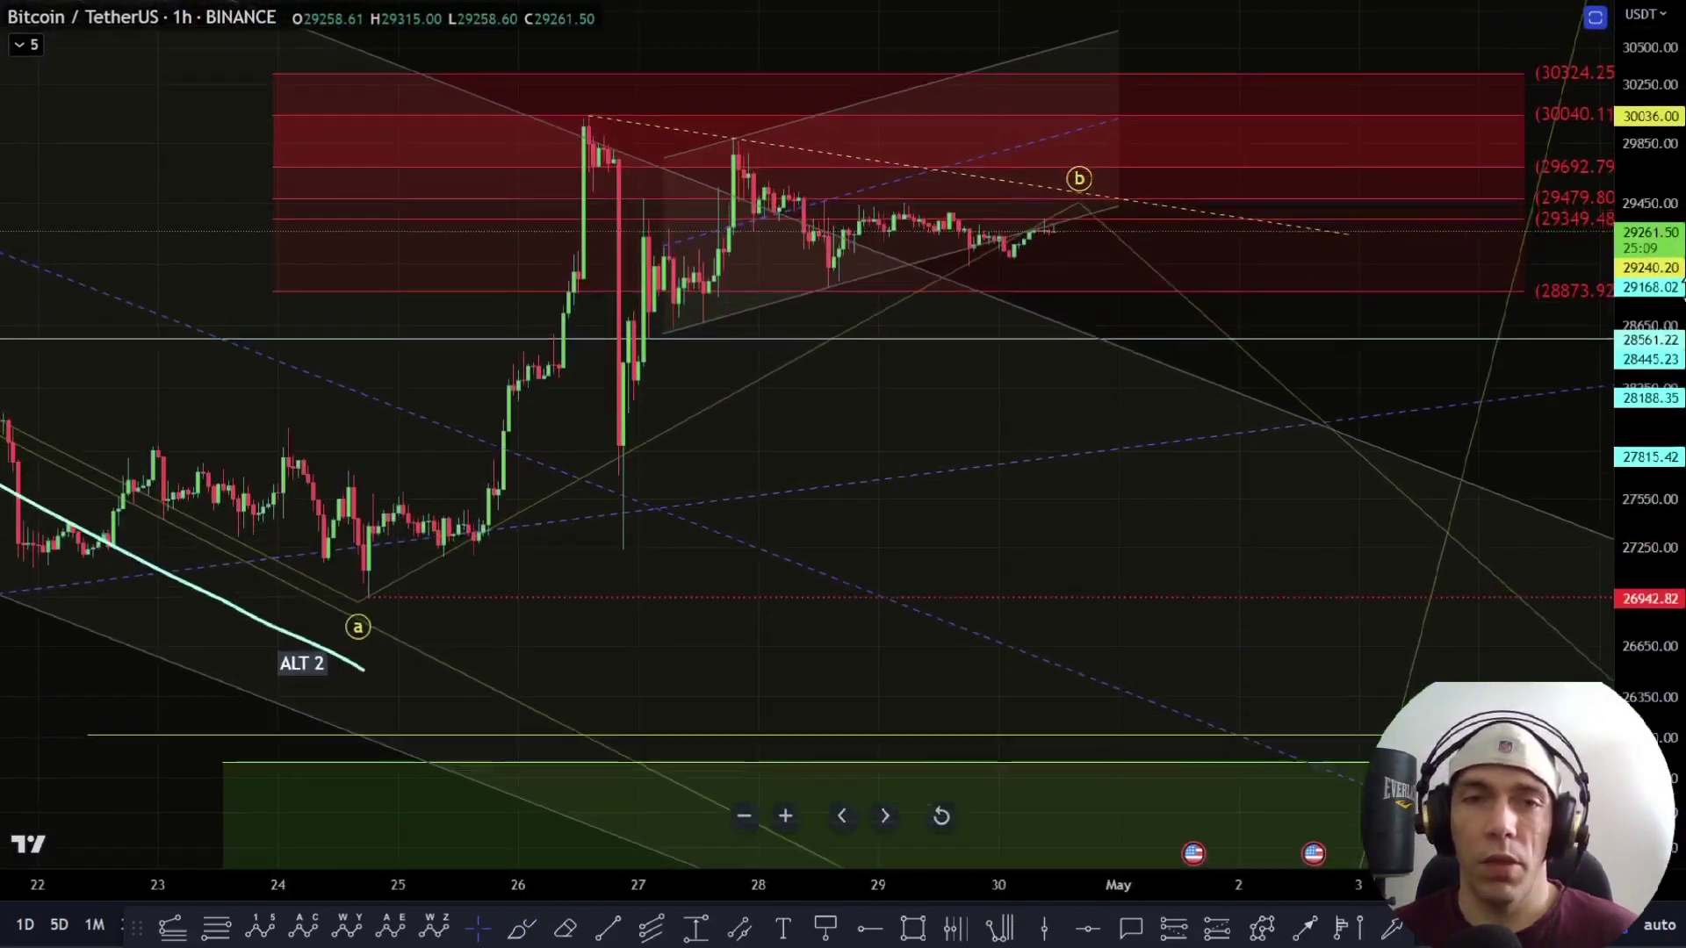
left_click_drag(1682, 289, 1679, 244)
left_click_drag(878, 447, 883, 554)
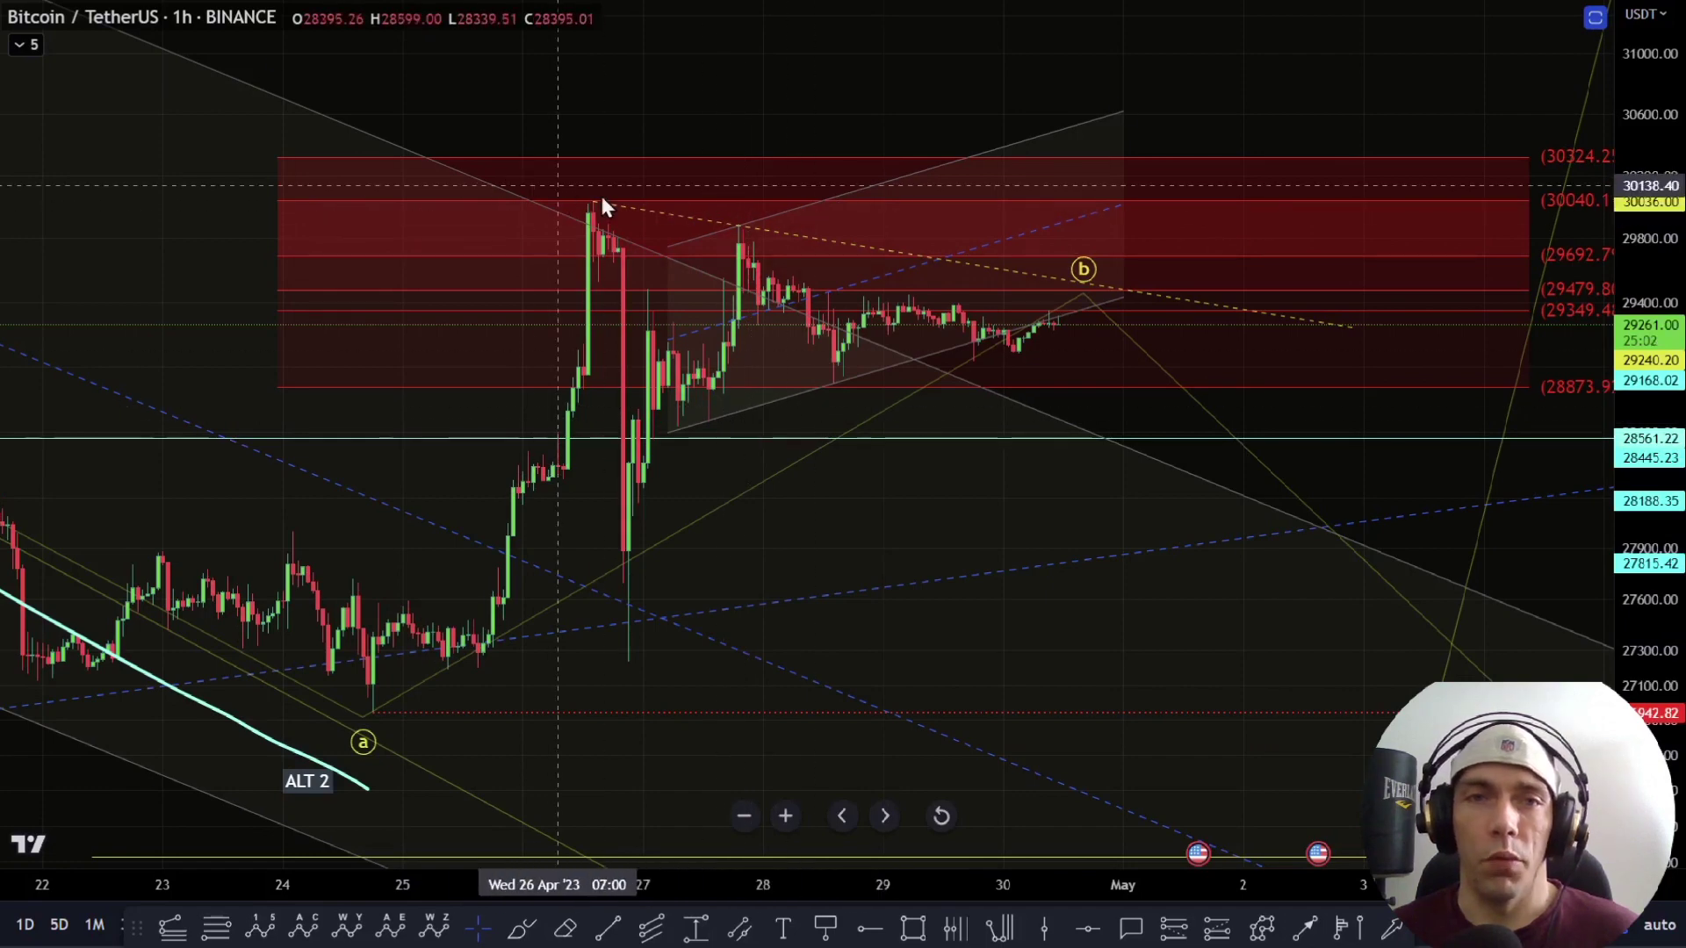
scroll(579, 205, "down", 5)
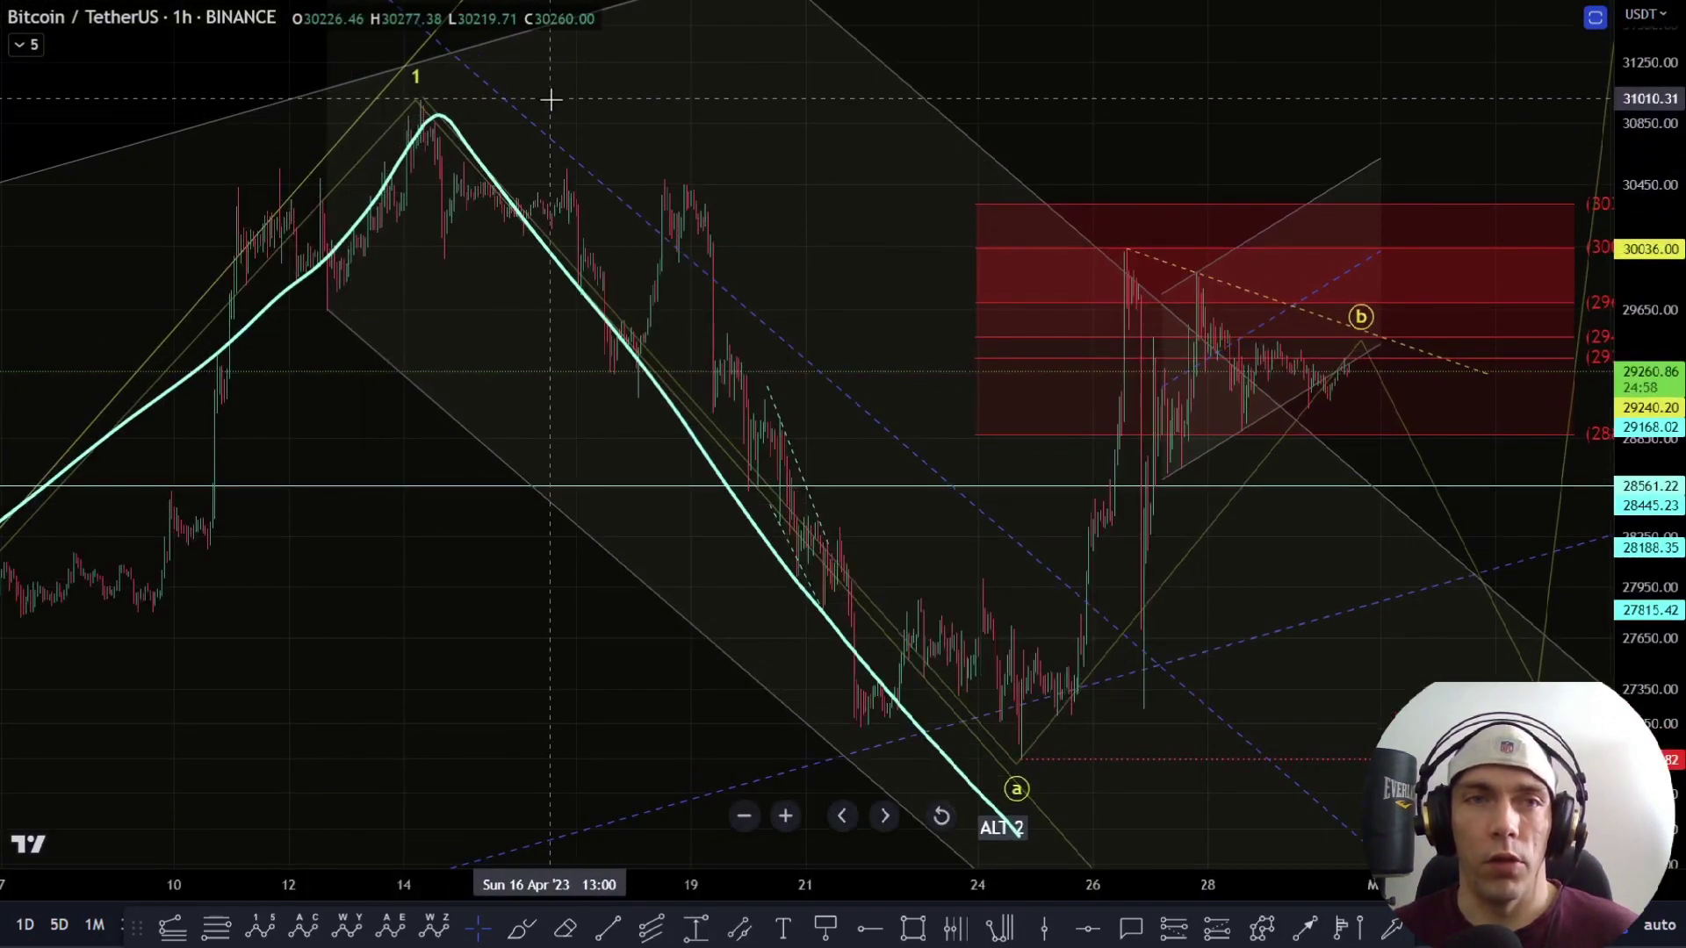
left_click_drag(1682, 471, 1682, 572)
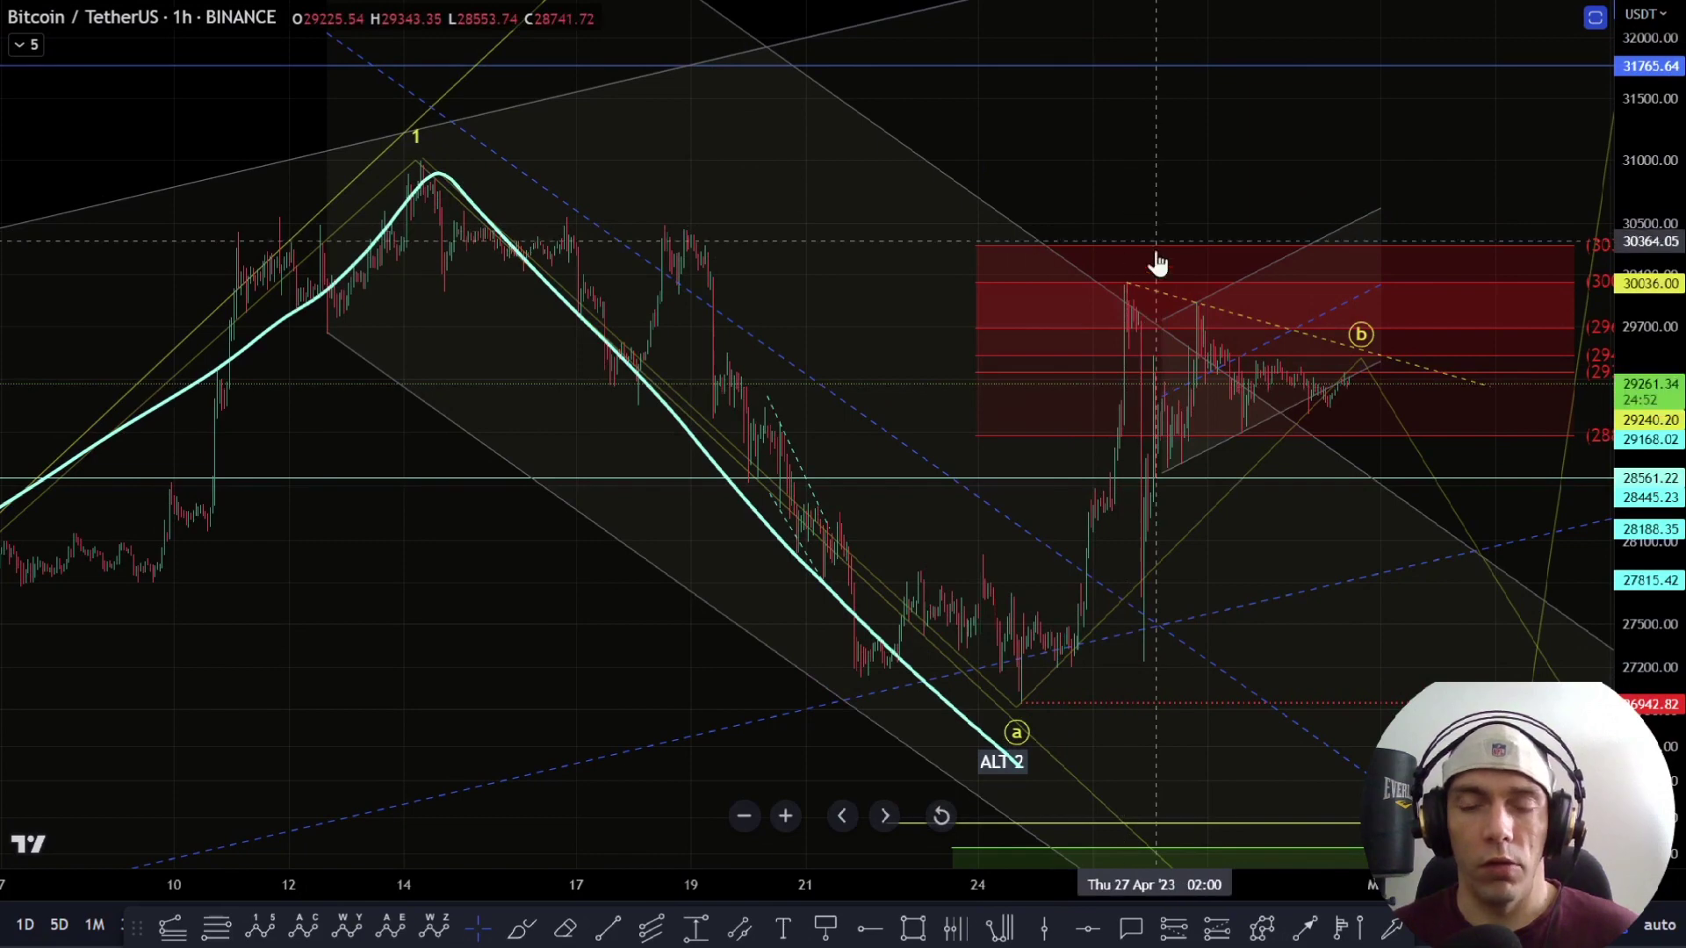
left_click_drag(1324, 662, 896, 425)
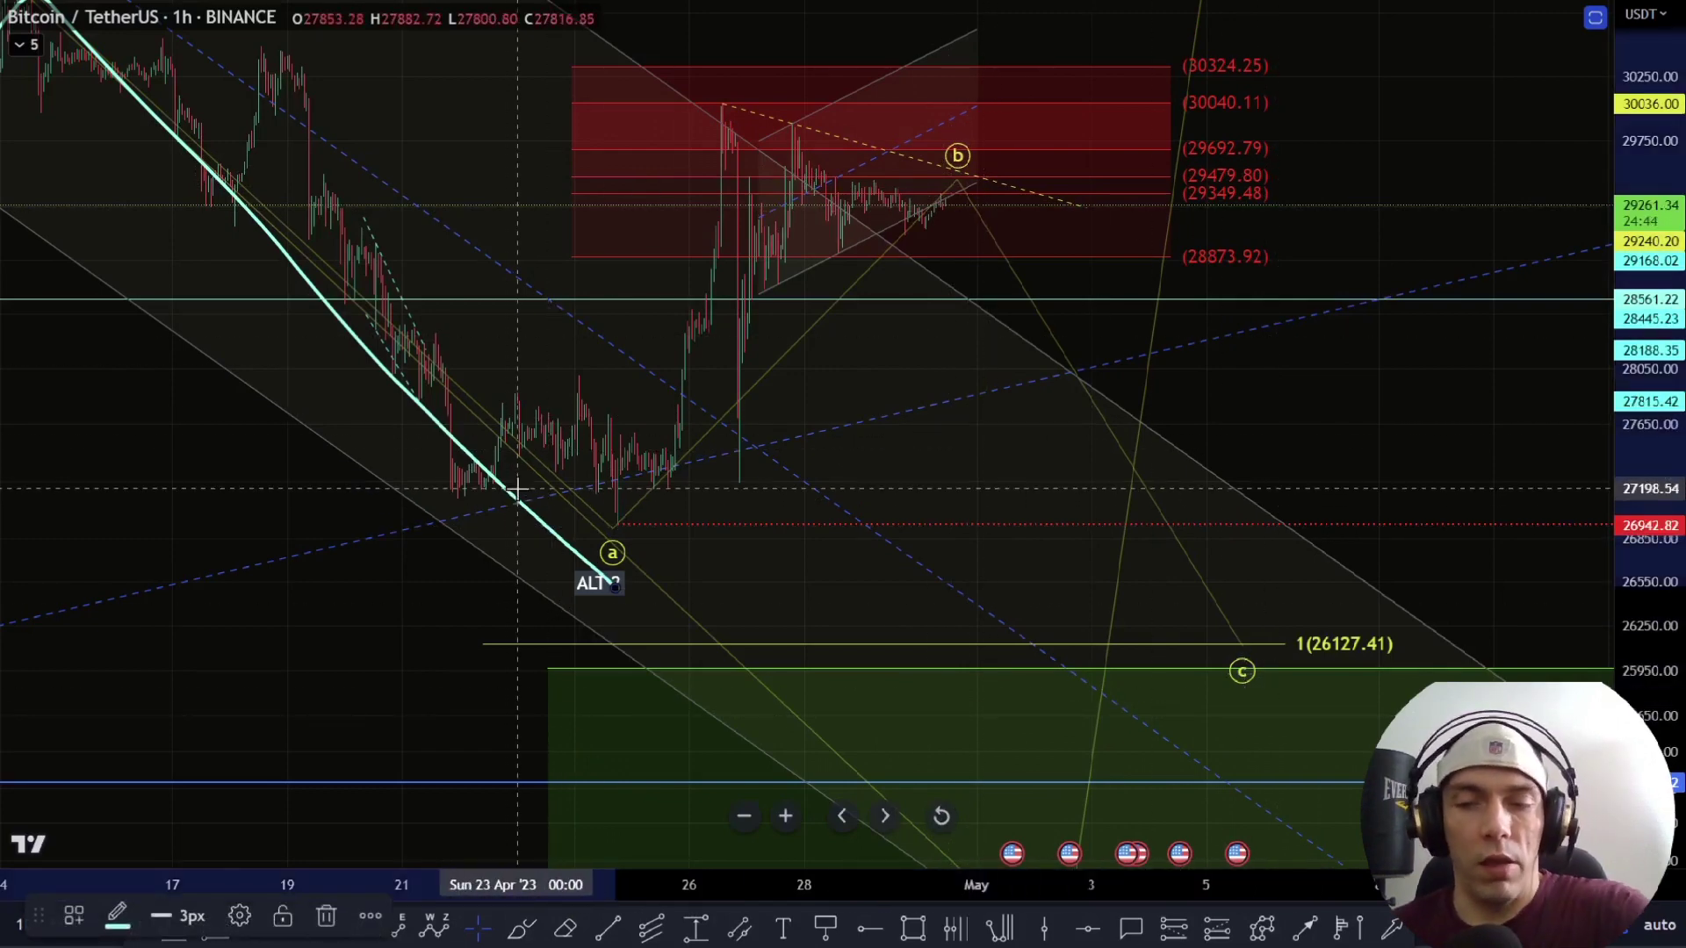
left_click_drag(1456, 392, 1450, 497)
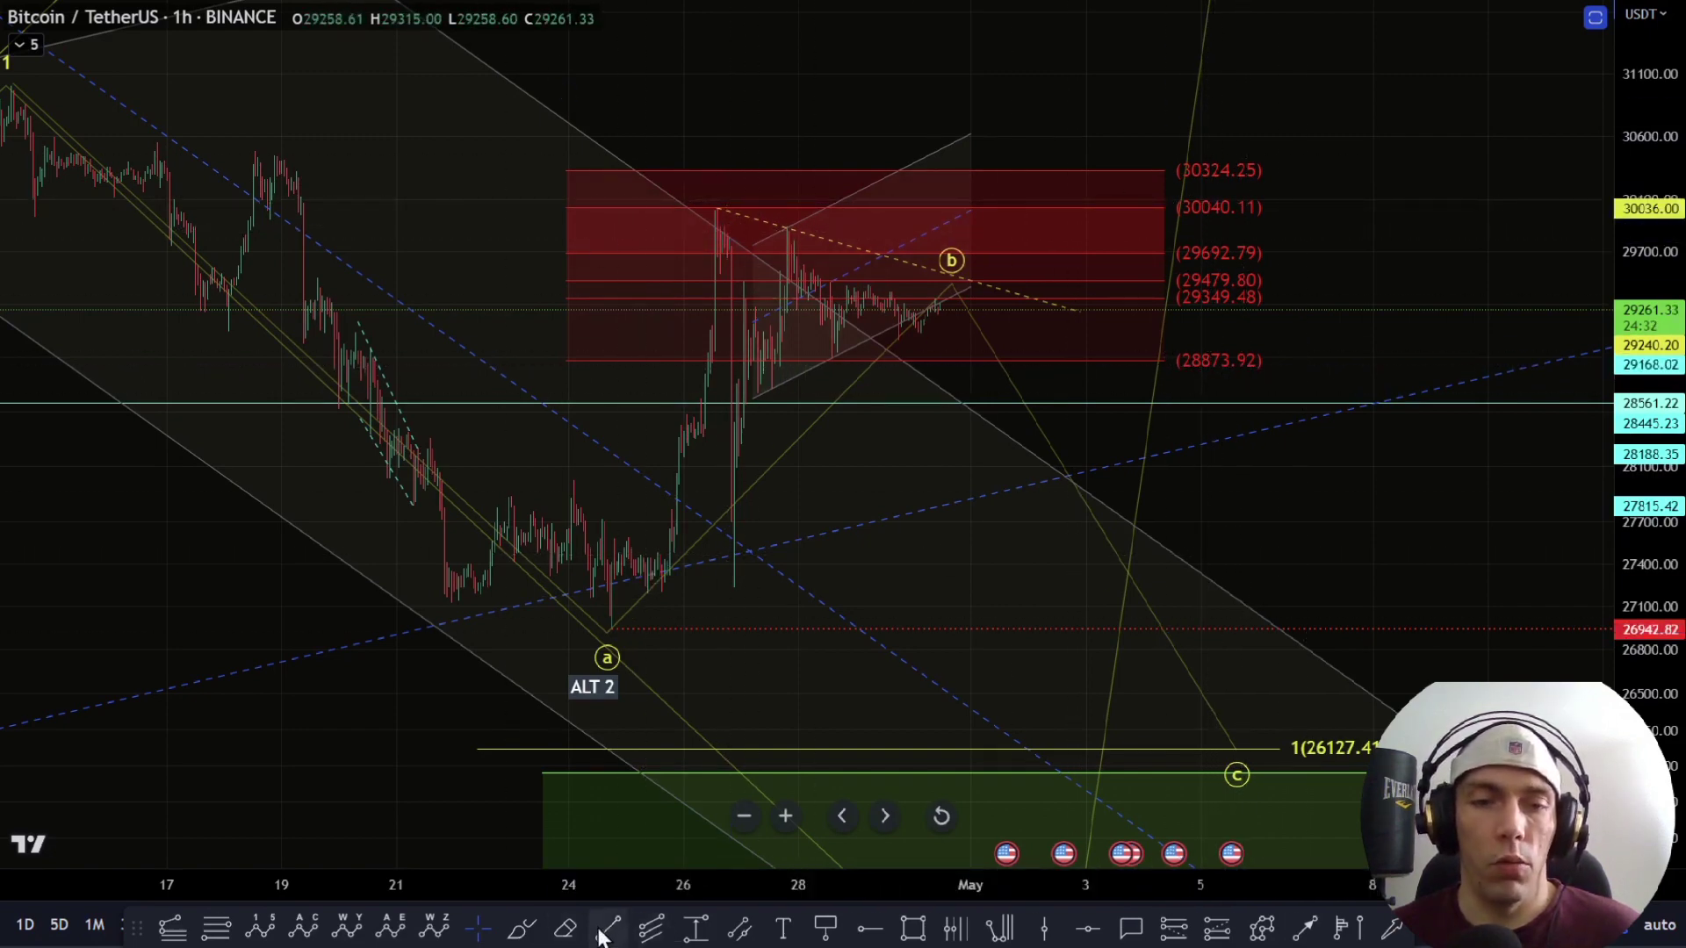
Step: Brush temporary marks near the 30040.11 and 30324.25 levels and a decline path from about 30,324, clearing the strokes
left_click(523, 928)
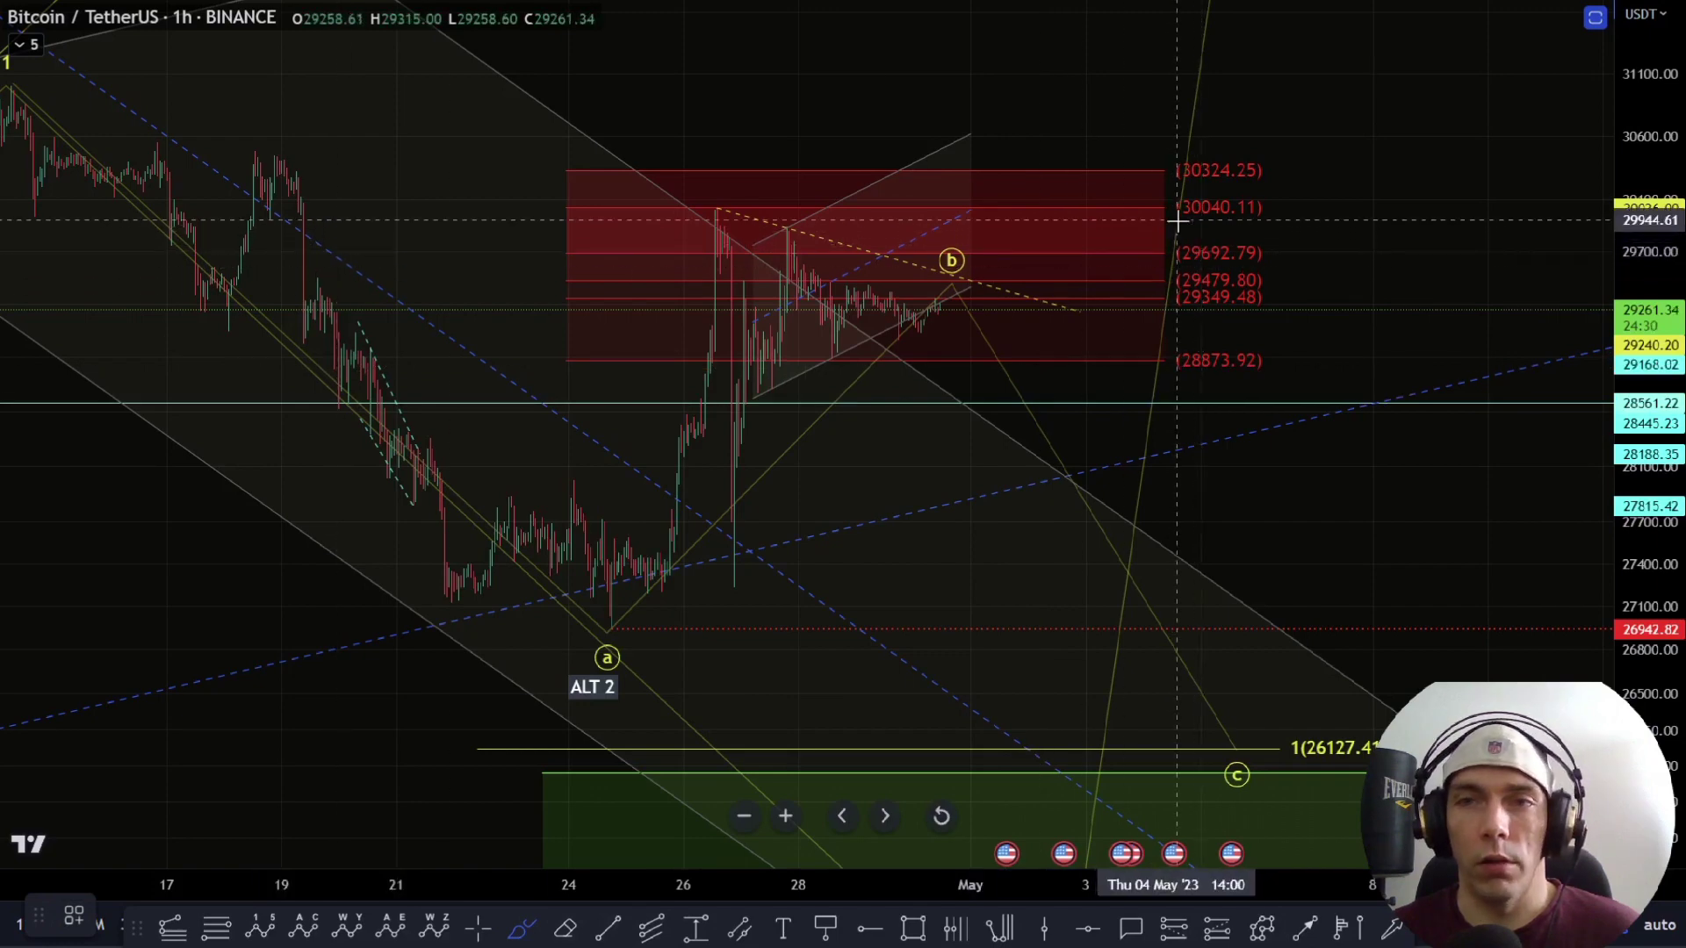
left_click_drag(1181, 218, 1280, 222)
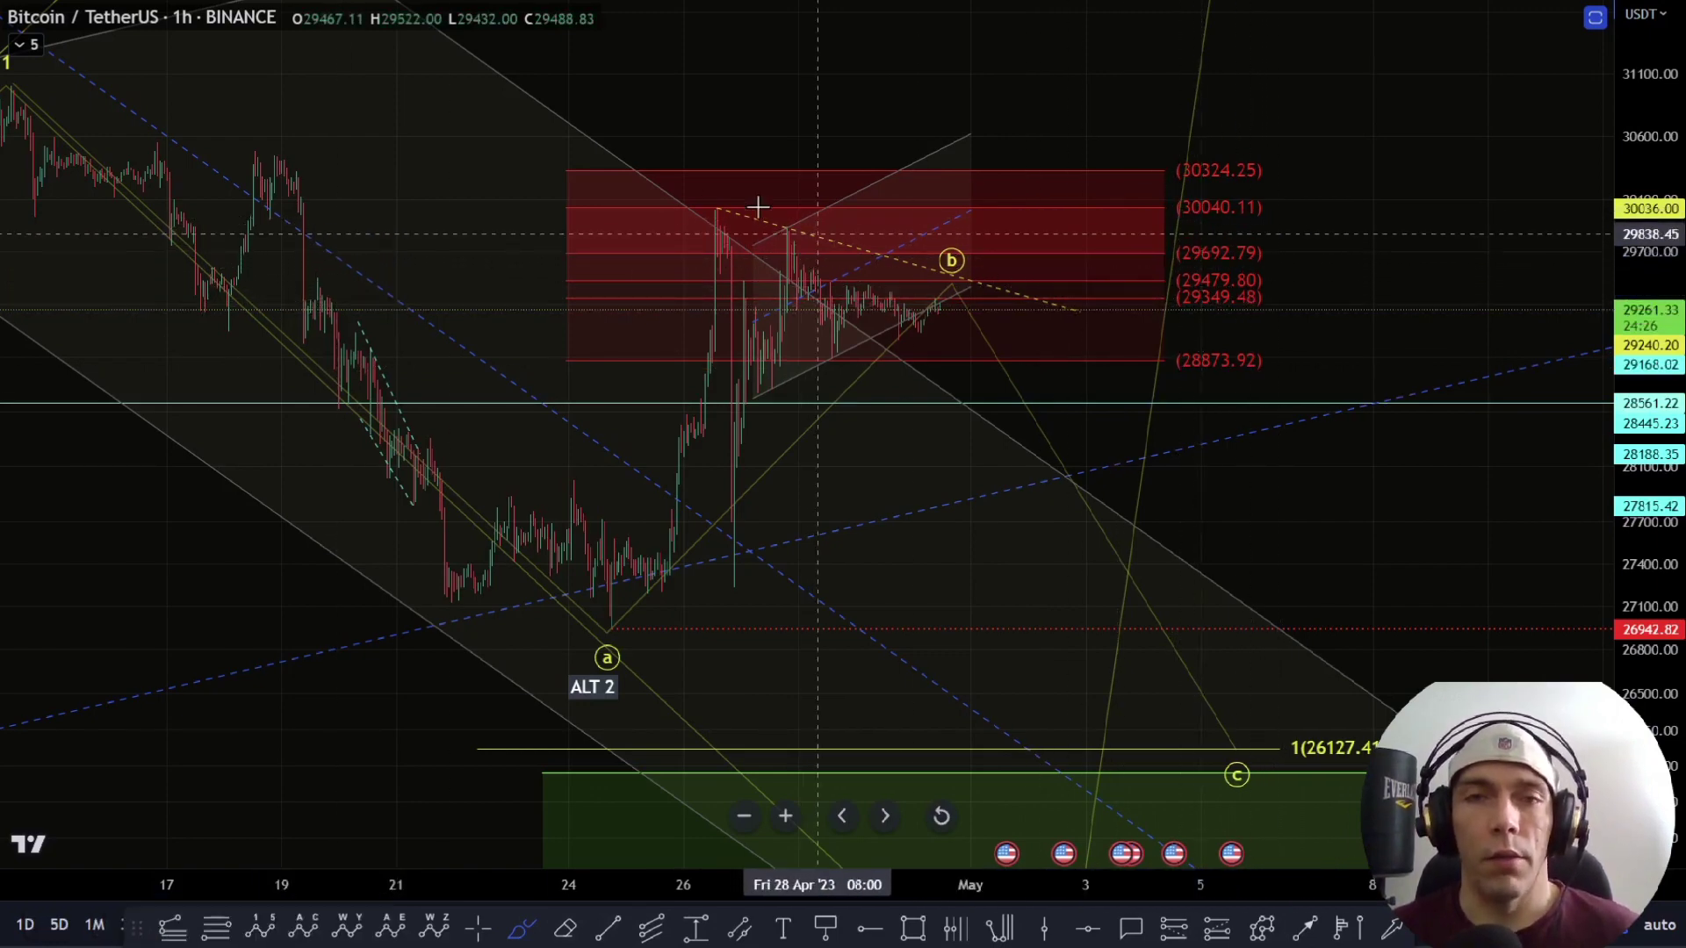
left_click_drag(734, 190, 745, 196)
key("ctrl+z")
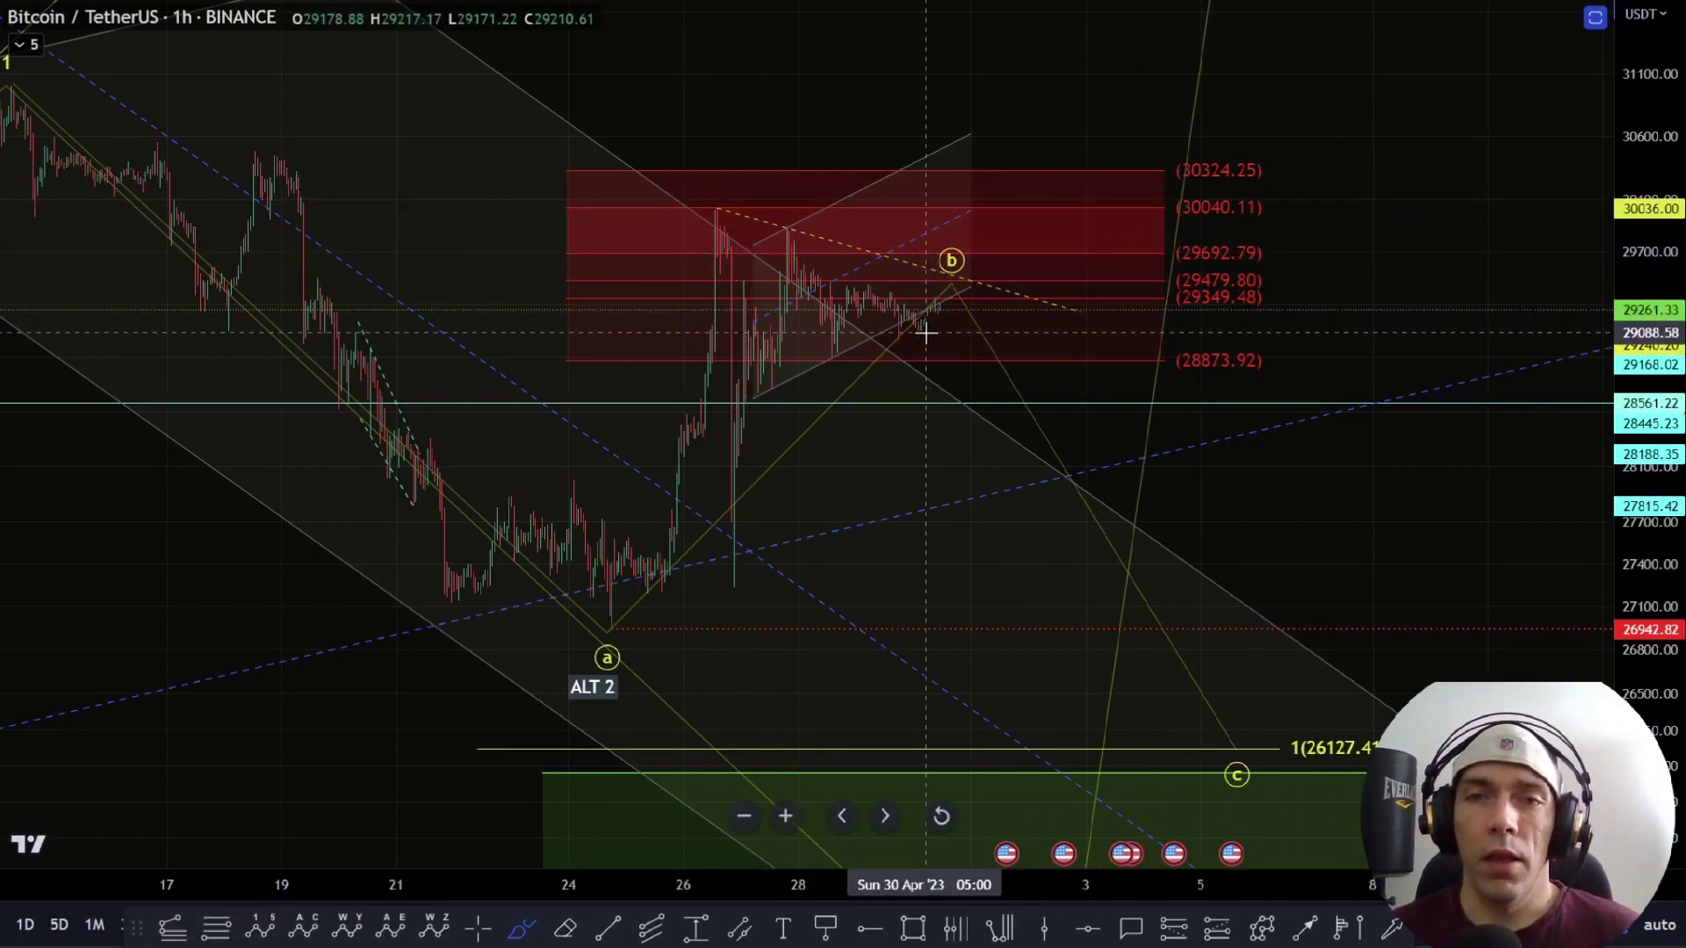
left_click_drag(1159, 182, 1284, 182)
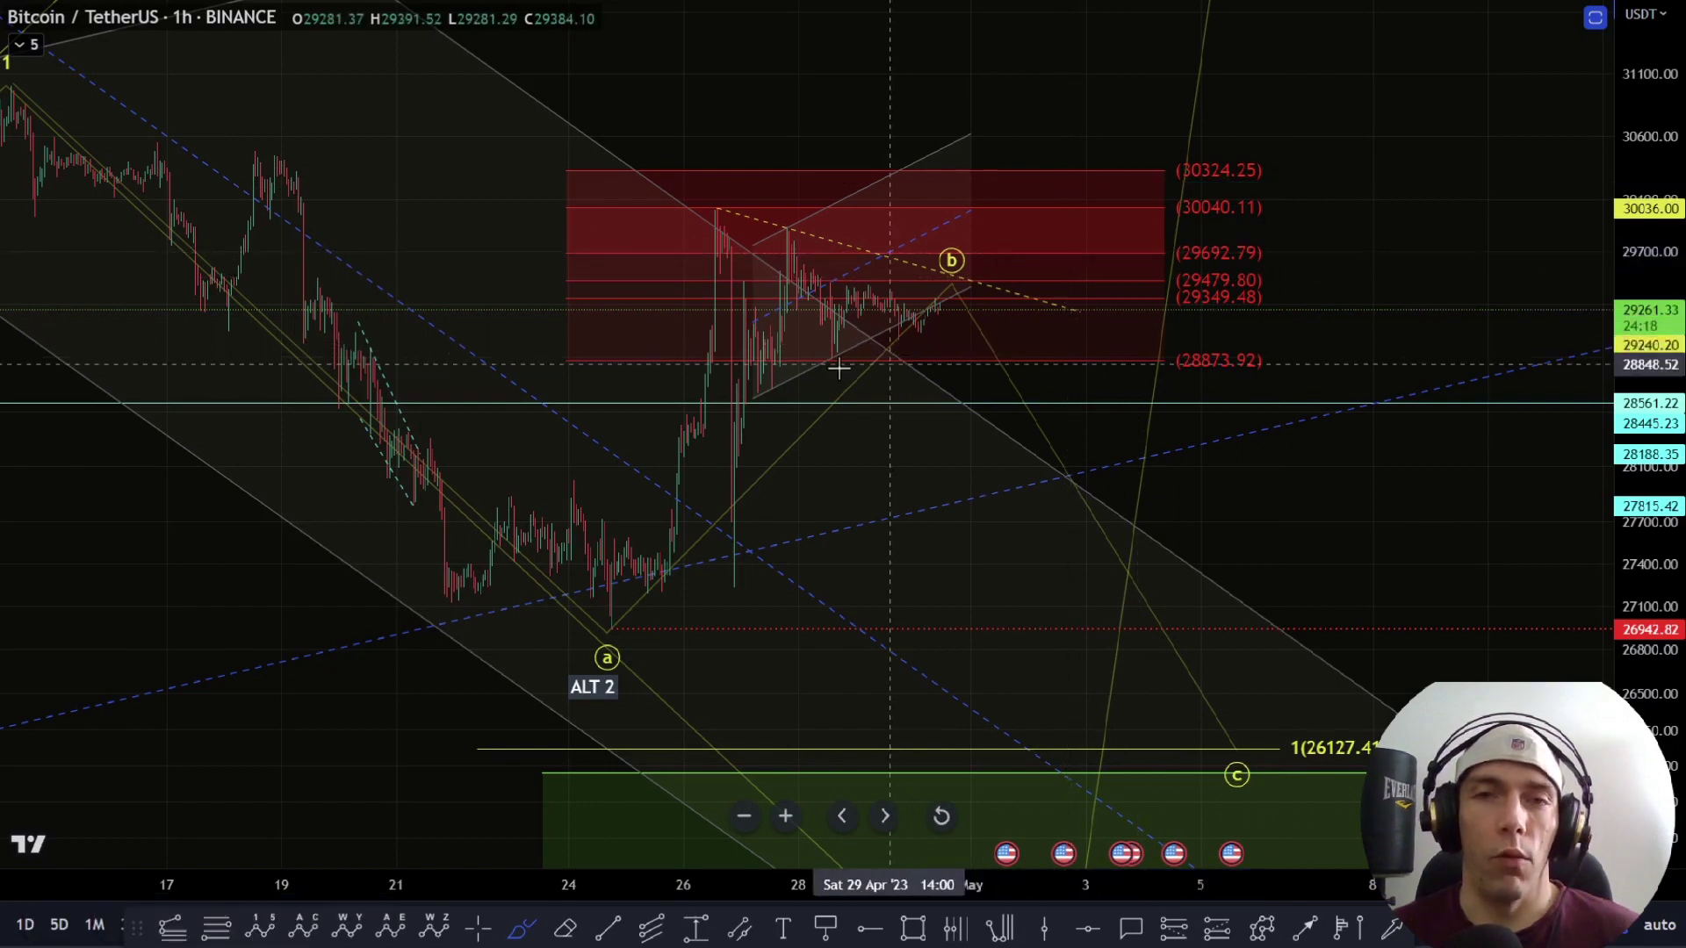
left_click_drag(999, 165, 986, 164)
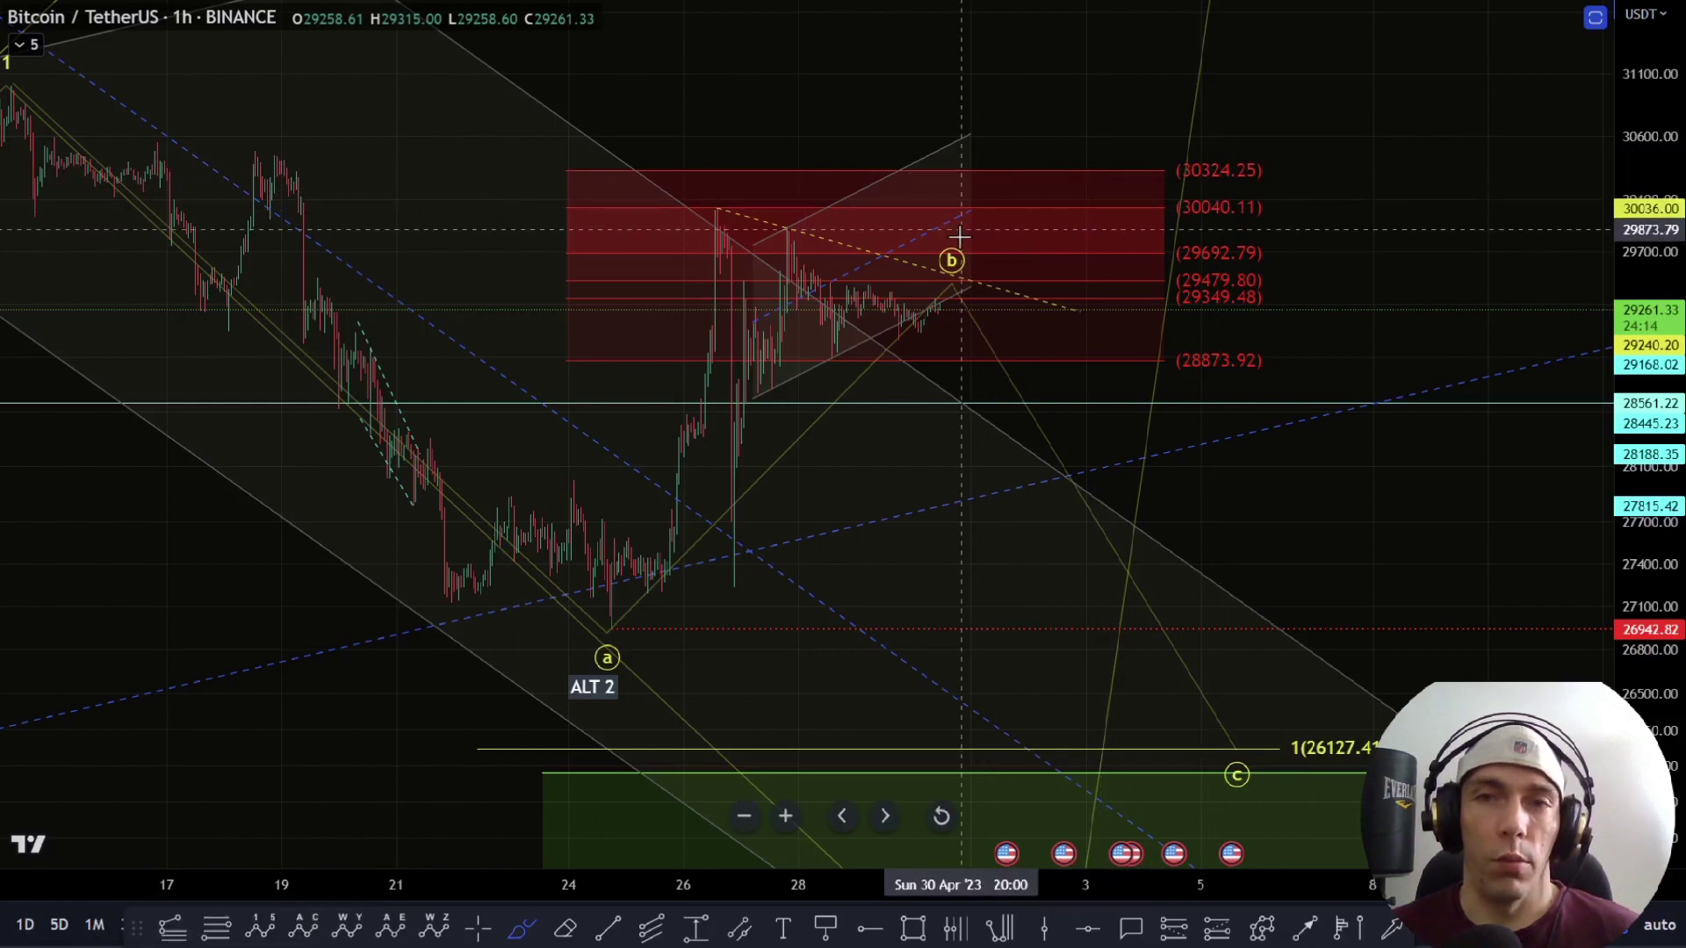
mouse_move(845, 355)
left_mouse_down()
mouse_move(941, 321)
mouse_move(978, 170)
mouse_move(937, 209)
mouse_move(1031, 275)
mouse_move(1122, 450)
left_mouse_up()
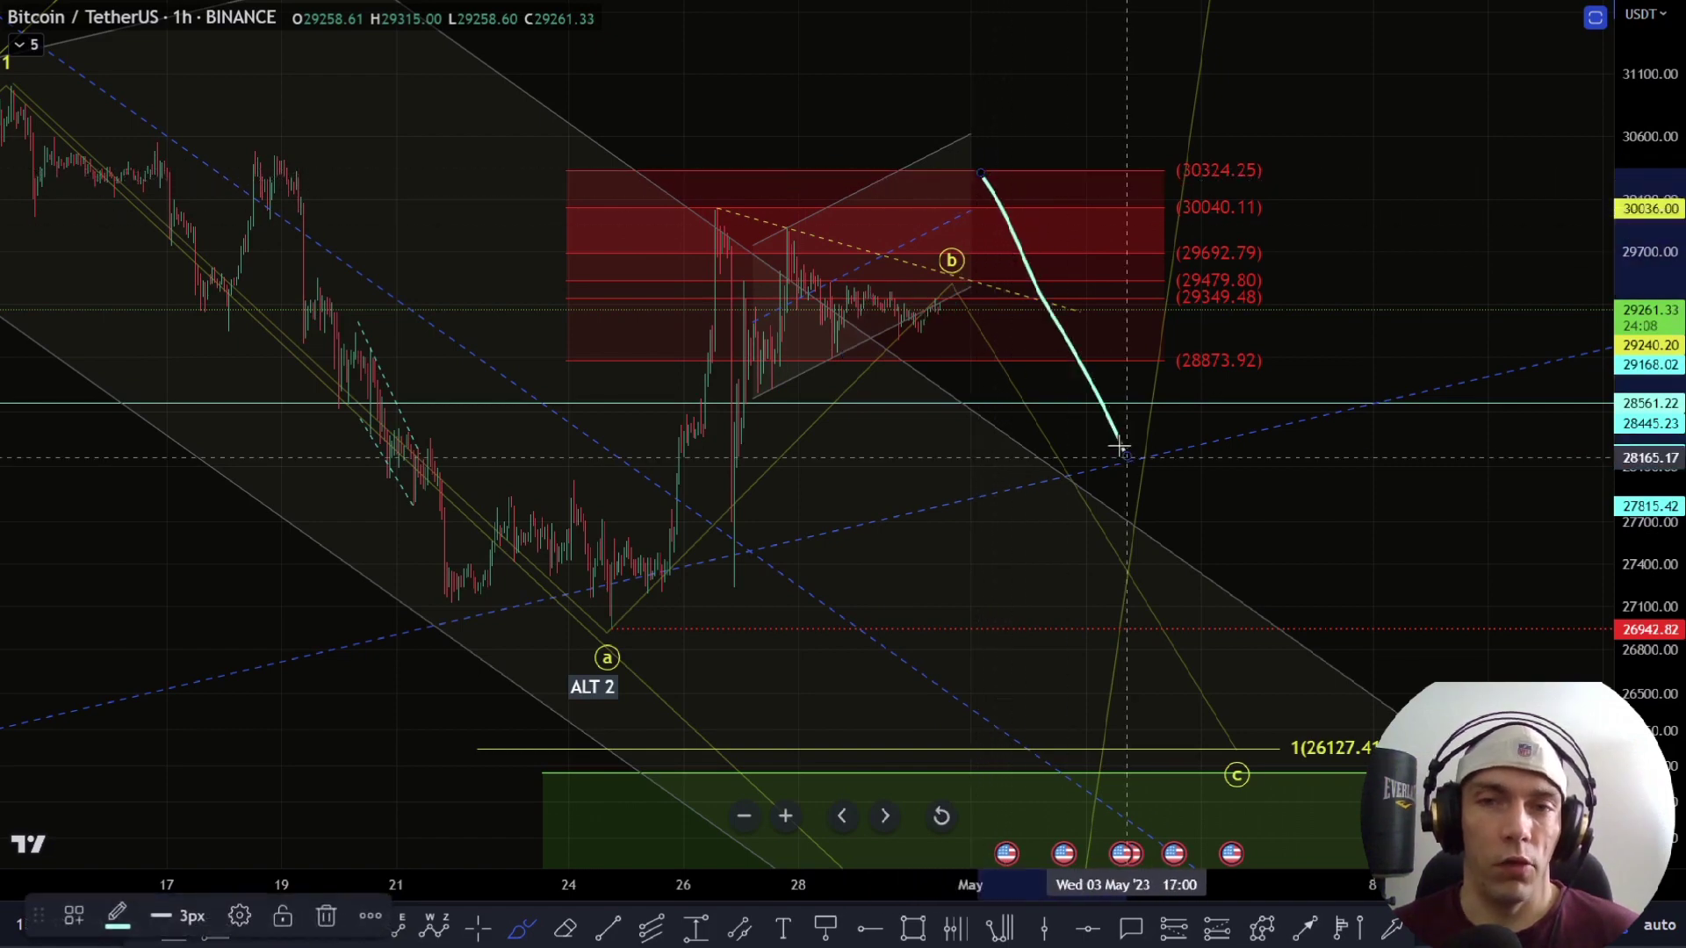
key("Escape")
Step: Move the wave b point up to about 30,346, beside the 30324.25 resistance level
left_click_drag(952, 285, 990, 170)
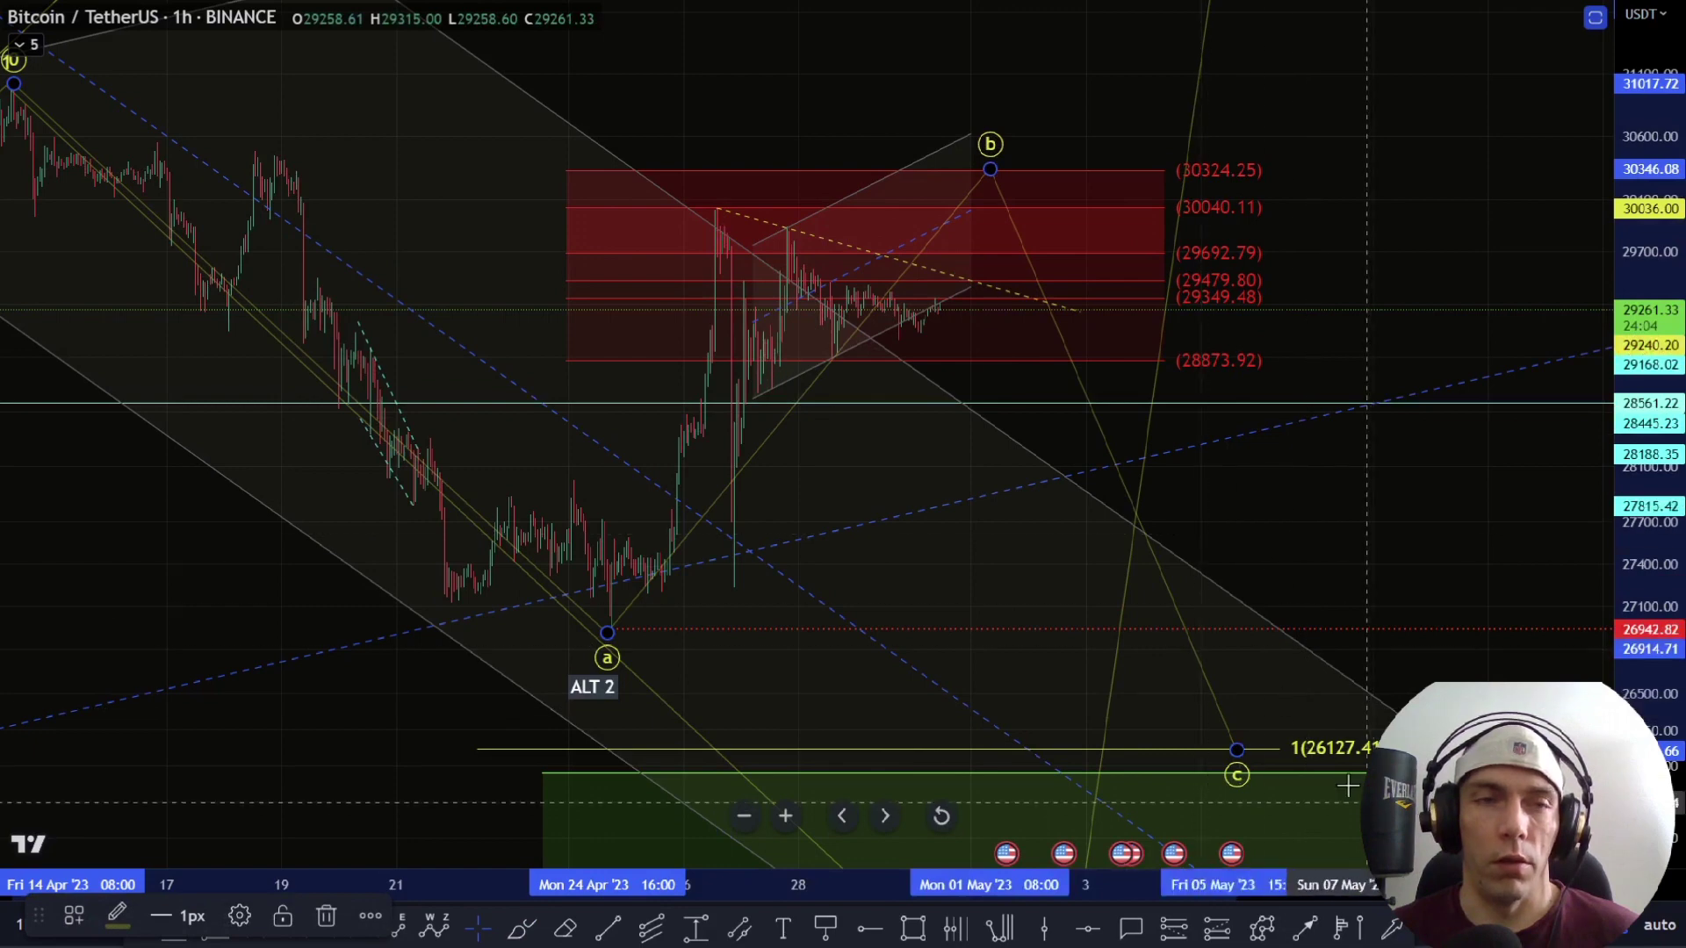
left_click(787, 317)
left_click(1018, 198)
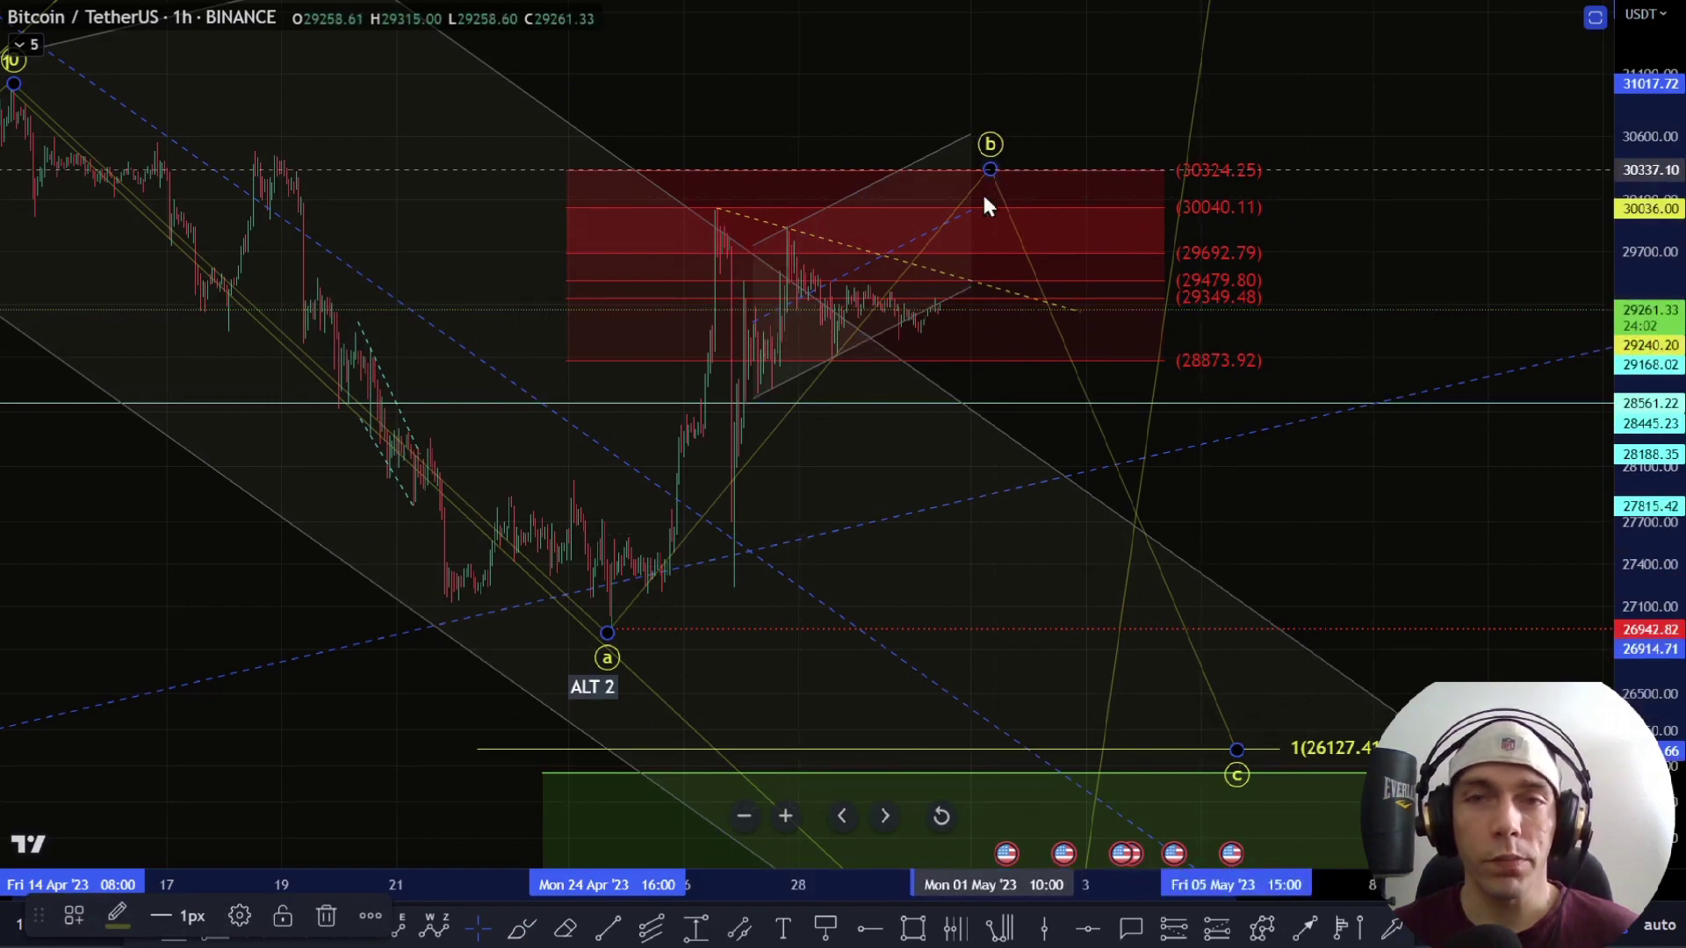
Step: Move the wave b point onto the 26 April price high at about 30,007
left_click_drag(989, 171, 729, 213)
scroll(914, 568, "up", 4)
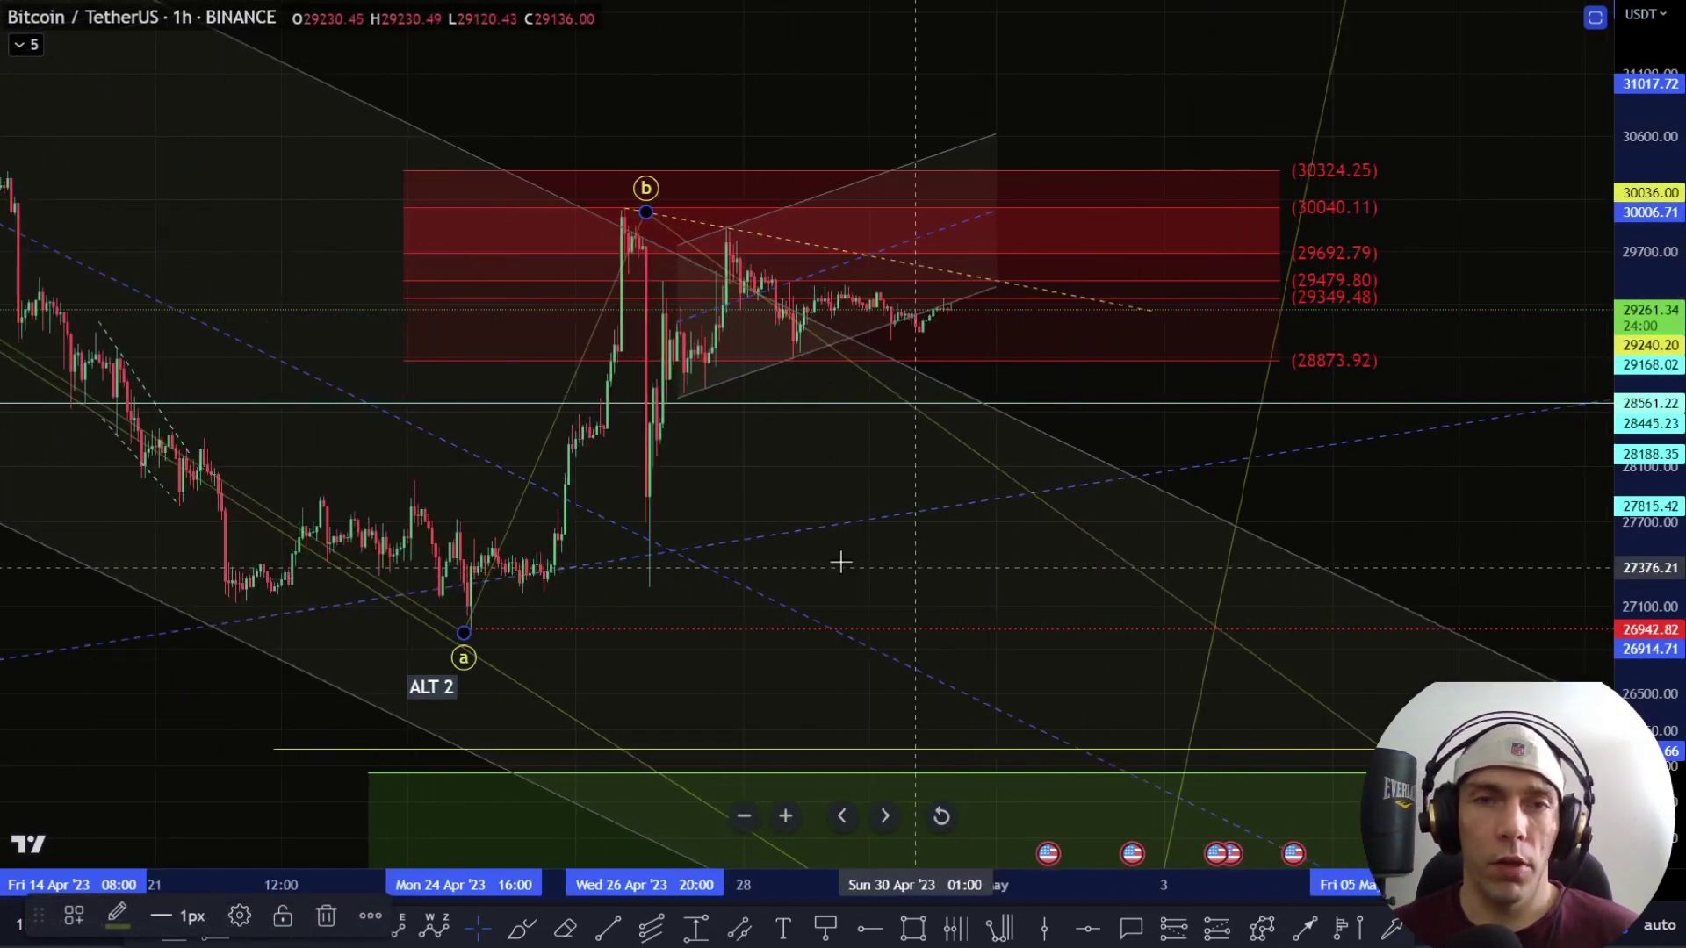
left_click_drag(825, 581, 847, 586)
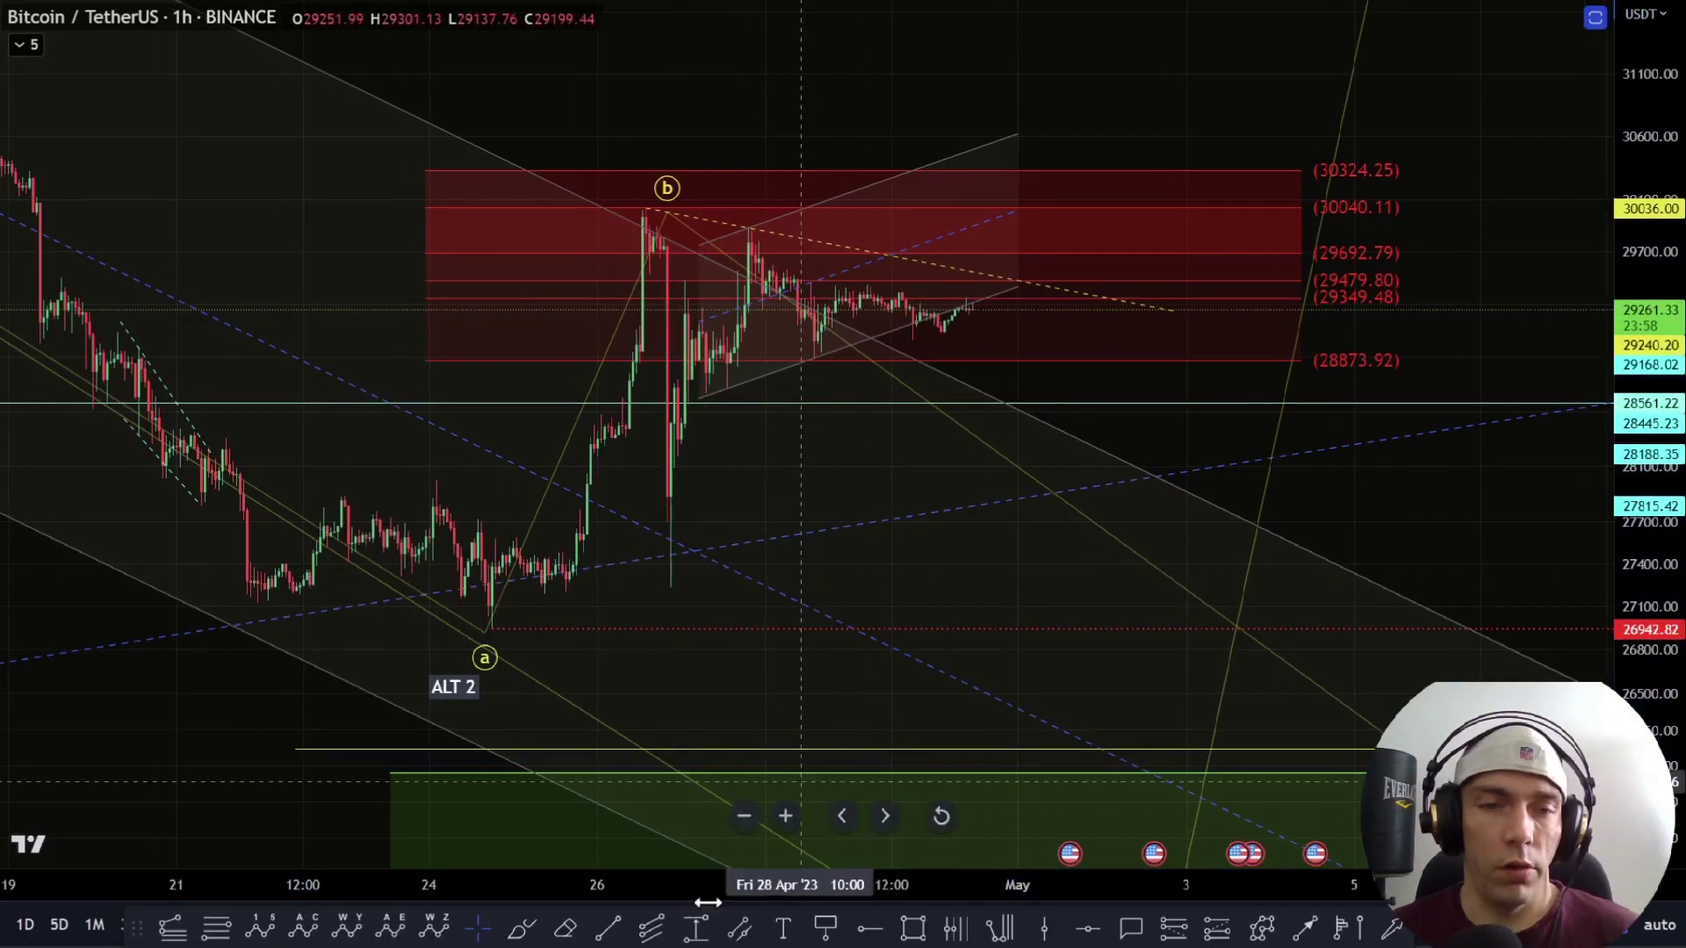
Step: Brush a temporary path from wave a through the narrowing swings and down toward the wave c target, and undo it
left_click(523, 930)
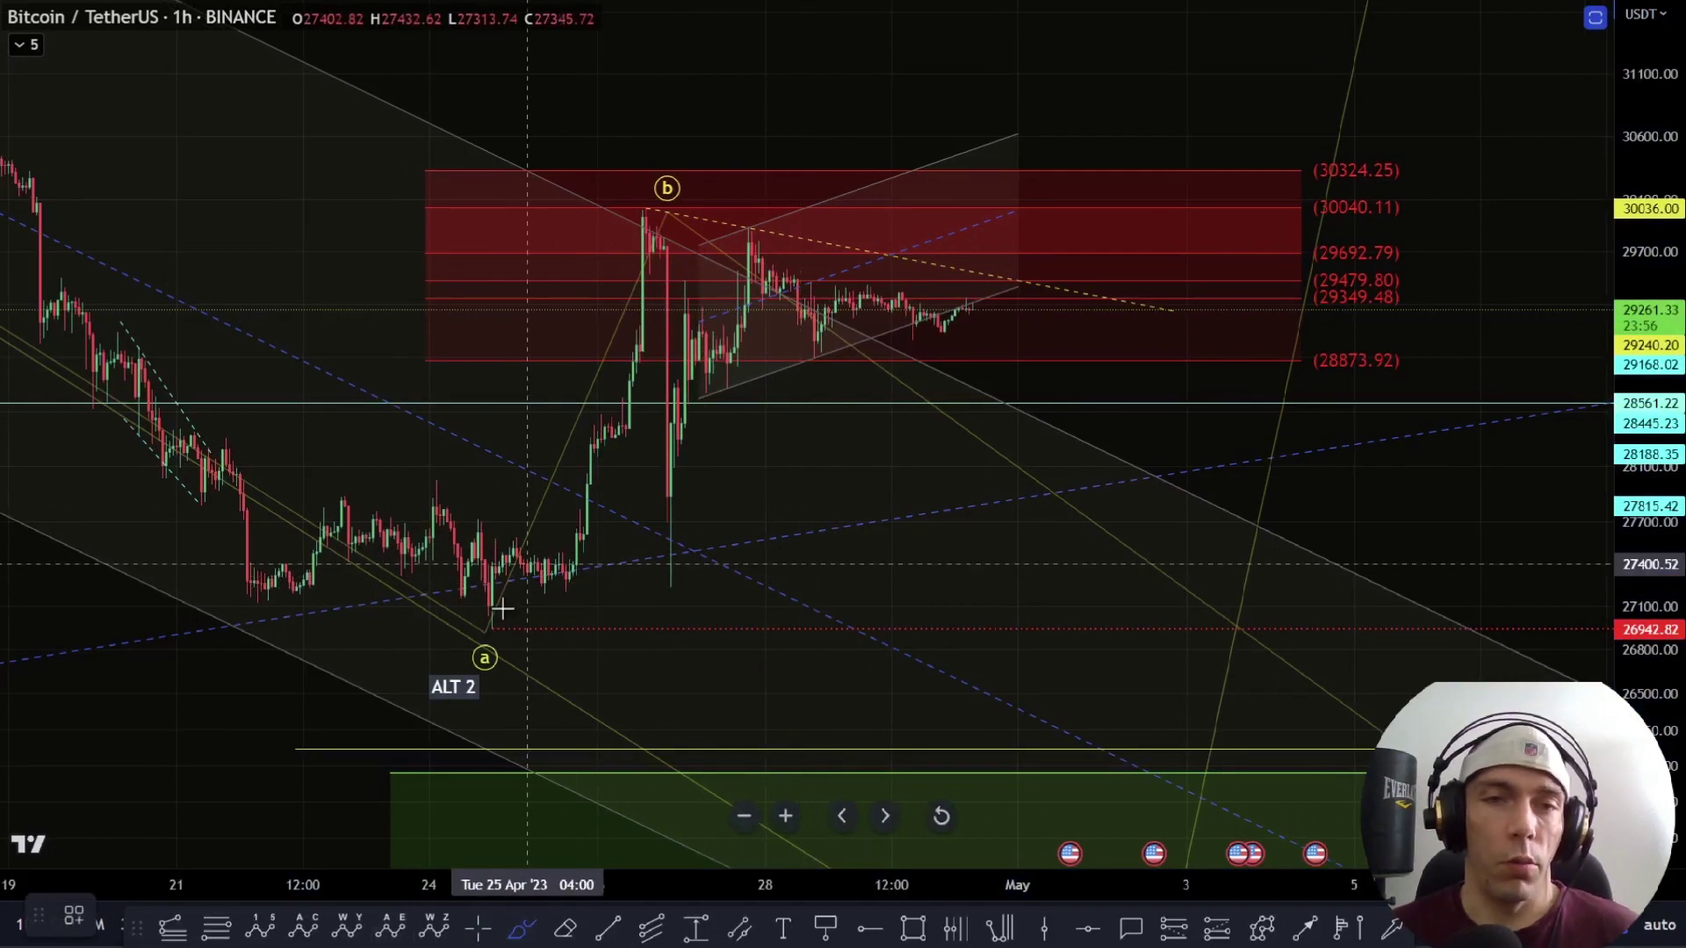
mouse_move(482, 620)
left_mouse_down()
mouse_move(625, 225)
mouse_move(654, 553)
mouse_move(733, 211)
mouse_move(823, 356)
mouse_move(990, 301)
mouse_move(1189, 712)
left_mouse_up()
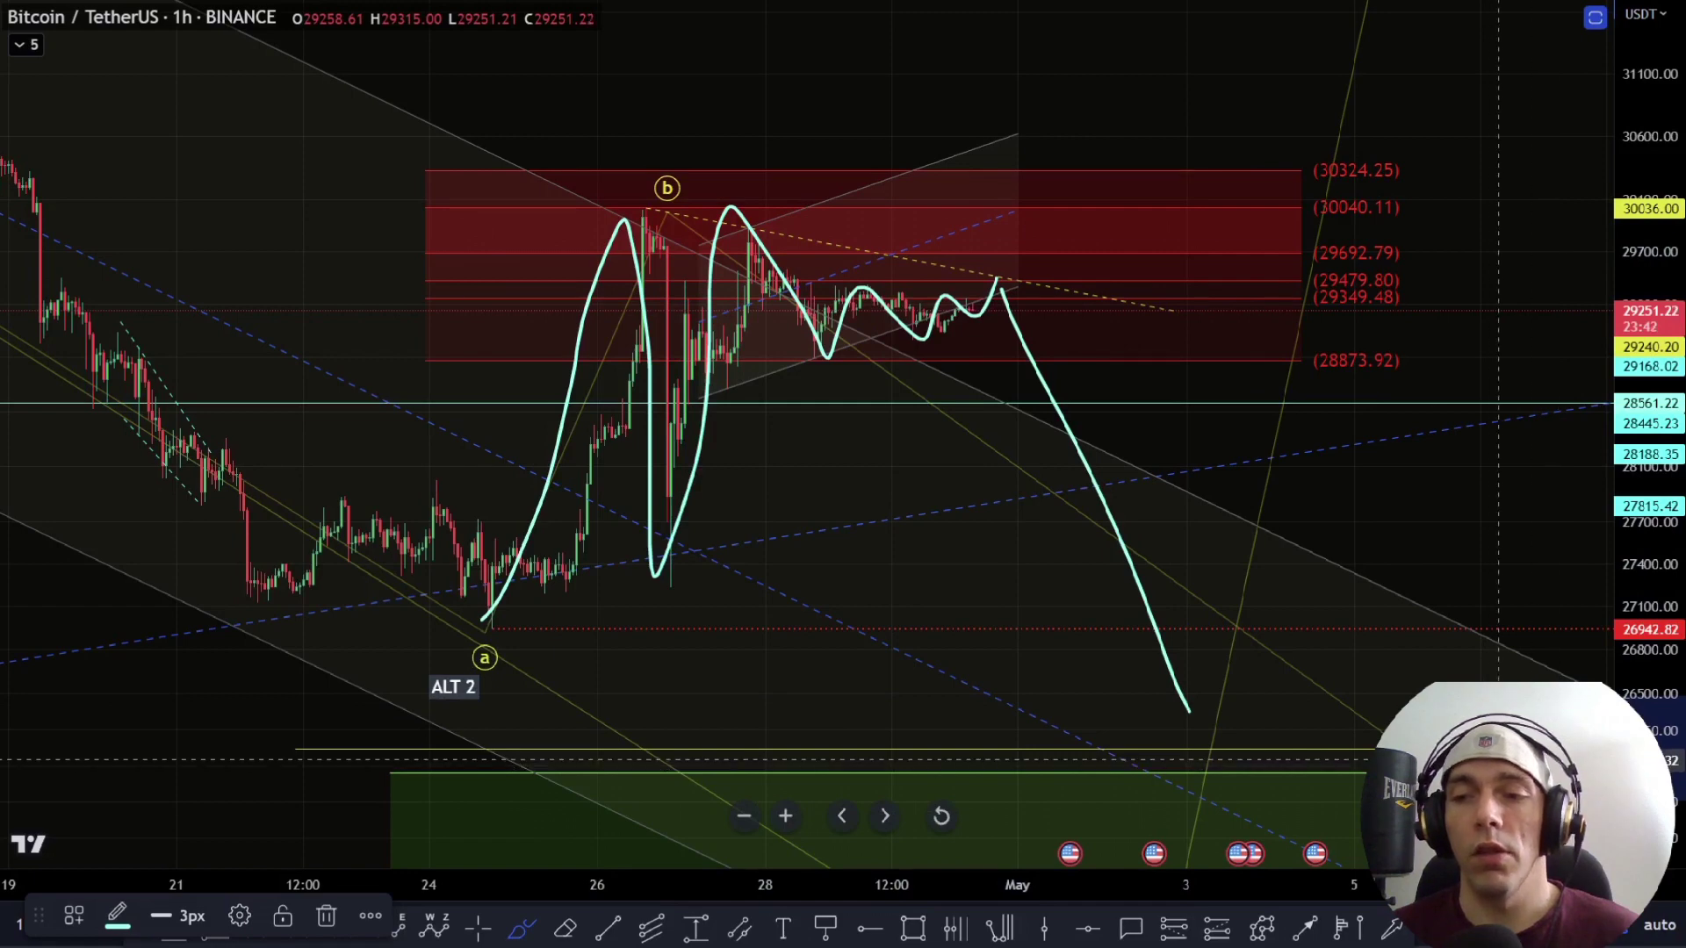
left_click(1501, 759)
key("ctrl+z")
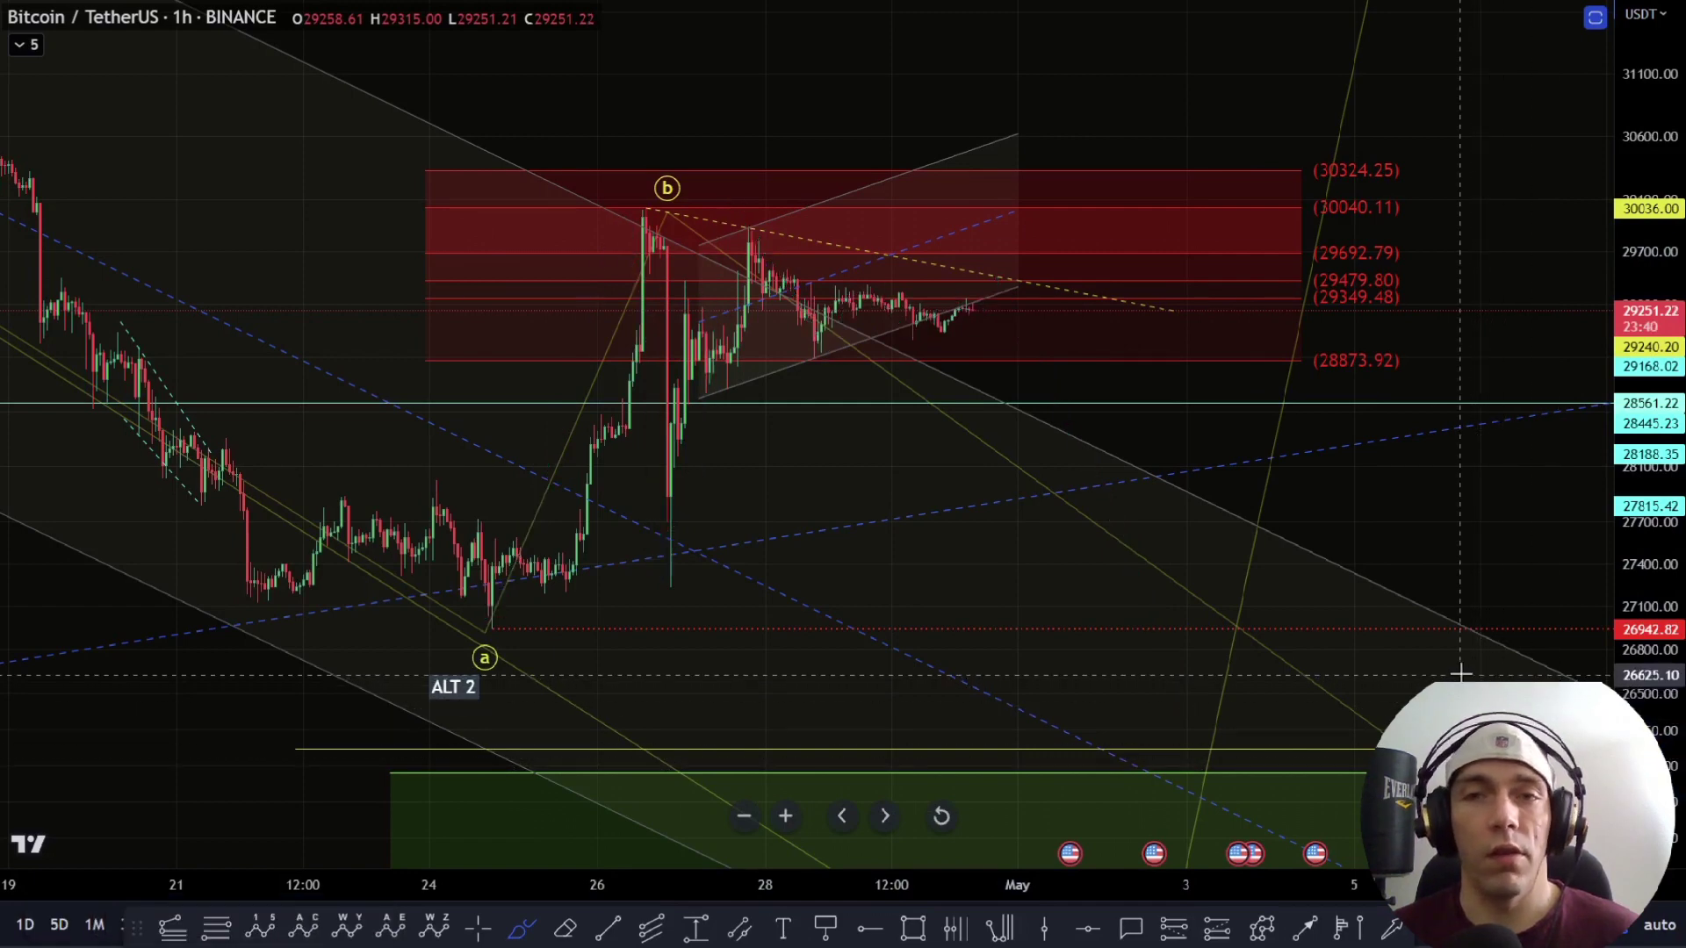
scroll(1491, 535, "down", 4)
left_click_drag(1490, 497, 1092, 270)
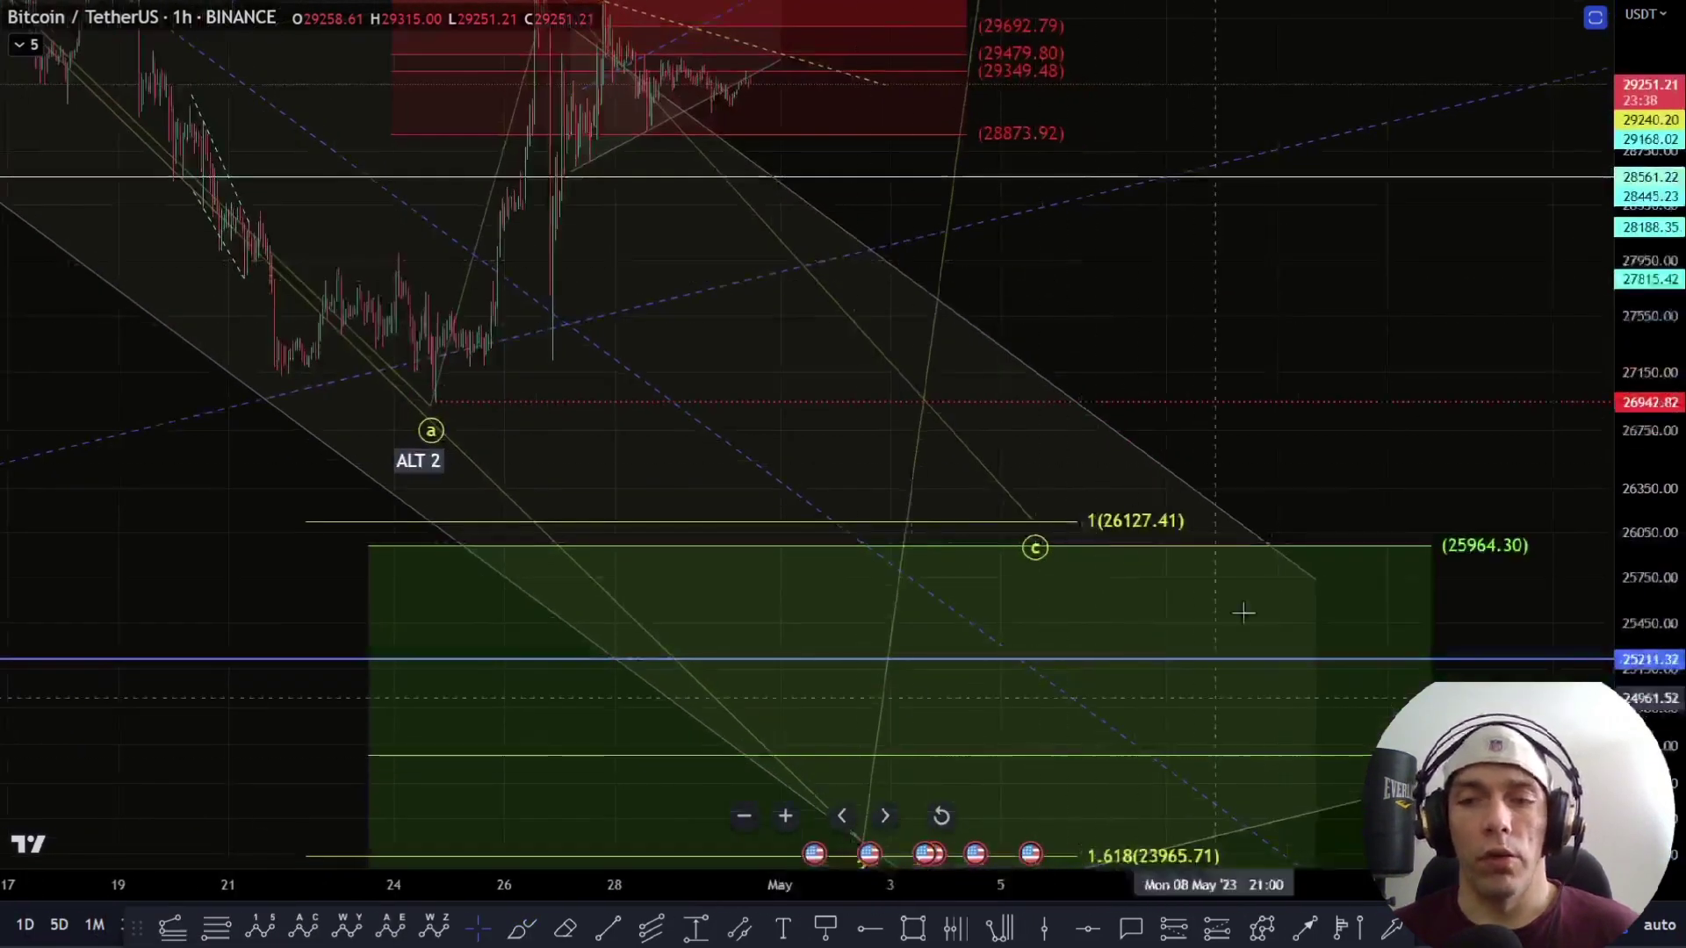
left_click_drag(1197, 397, 1324, 647)
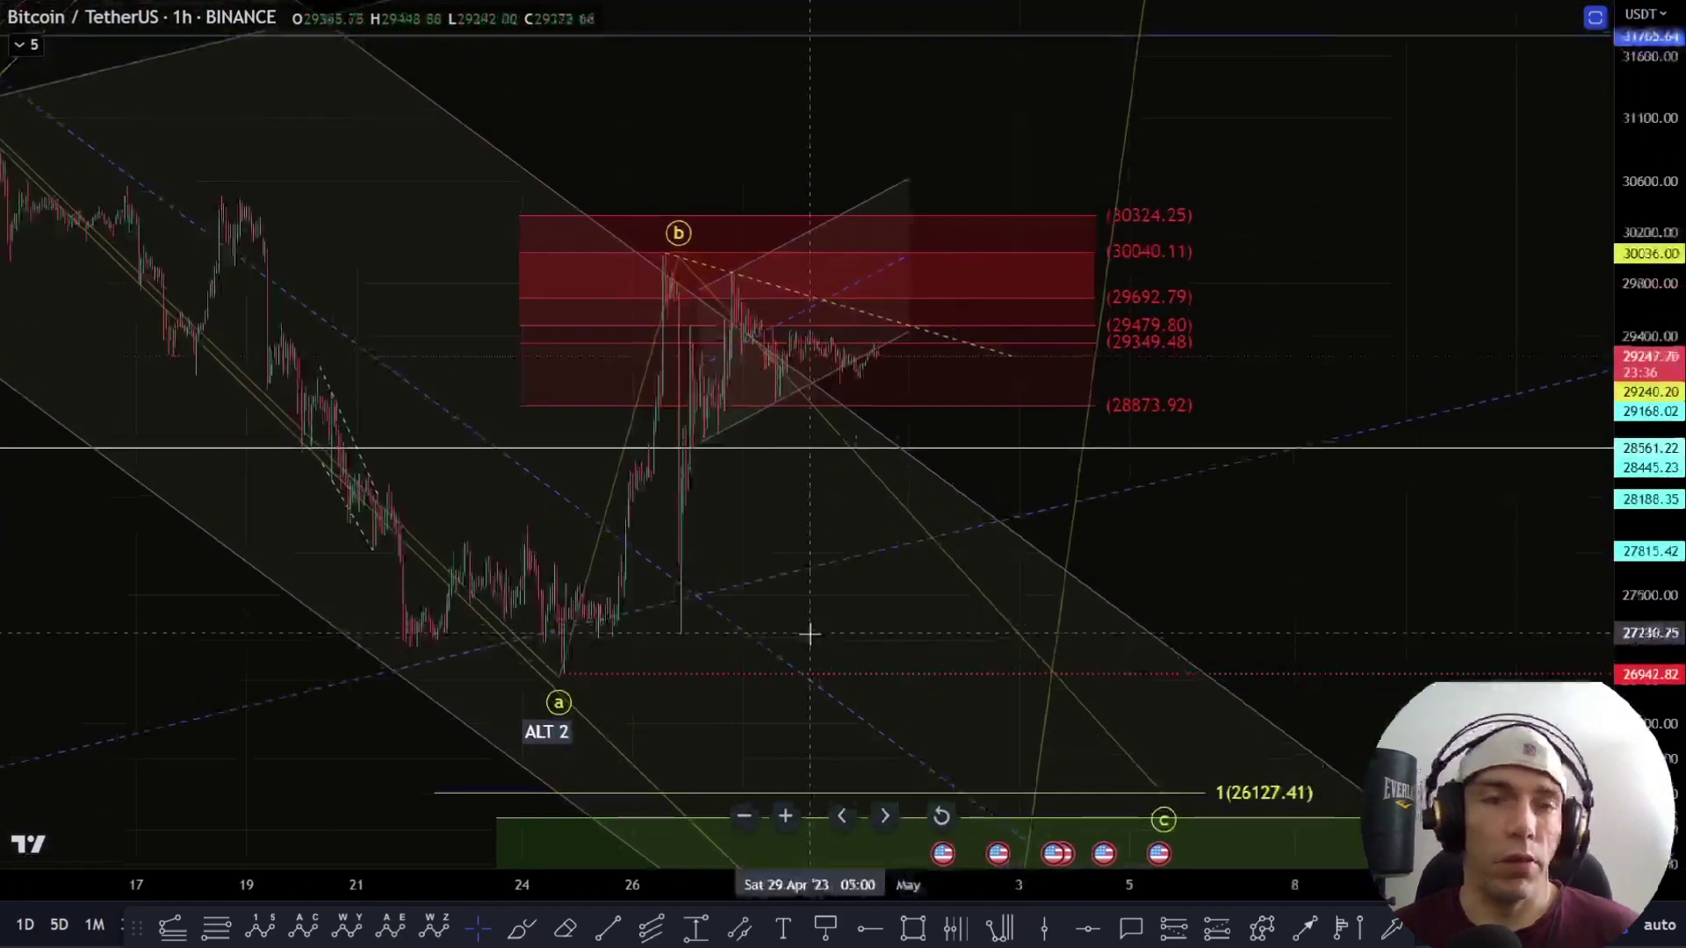
Step: Open the object tree and hide the PRIMARY BULLISH drawing group
scroll(805, 632, "up", 2)
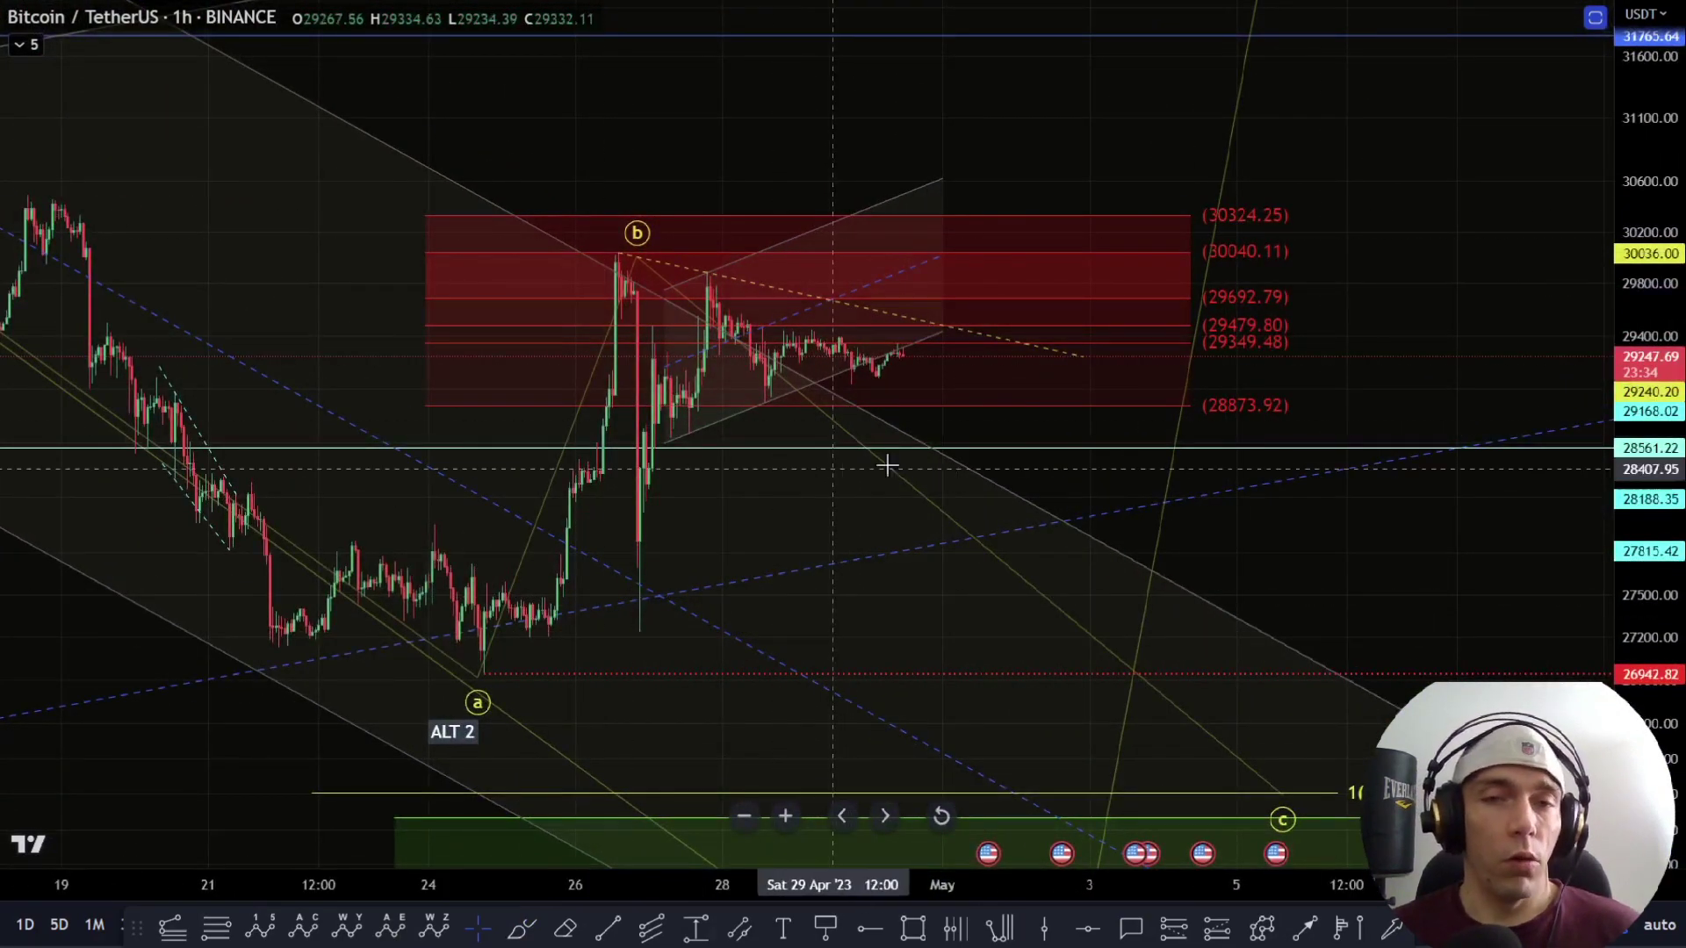
right_click(1088, 482)
left_click(1159, 708)
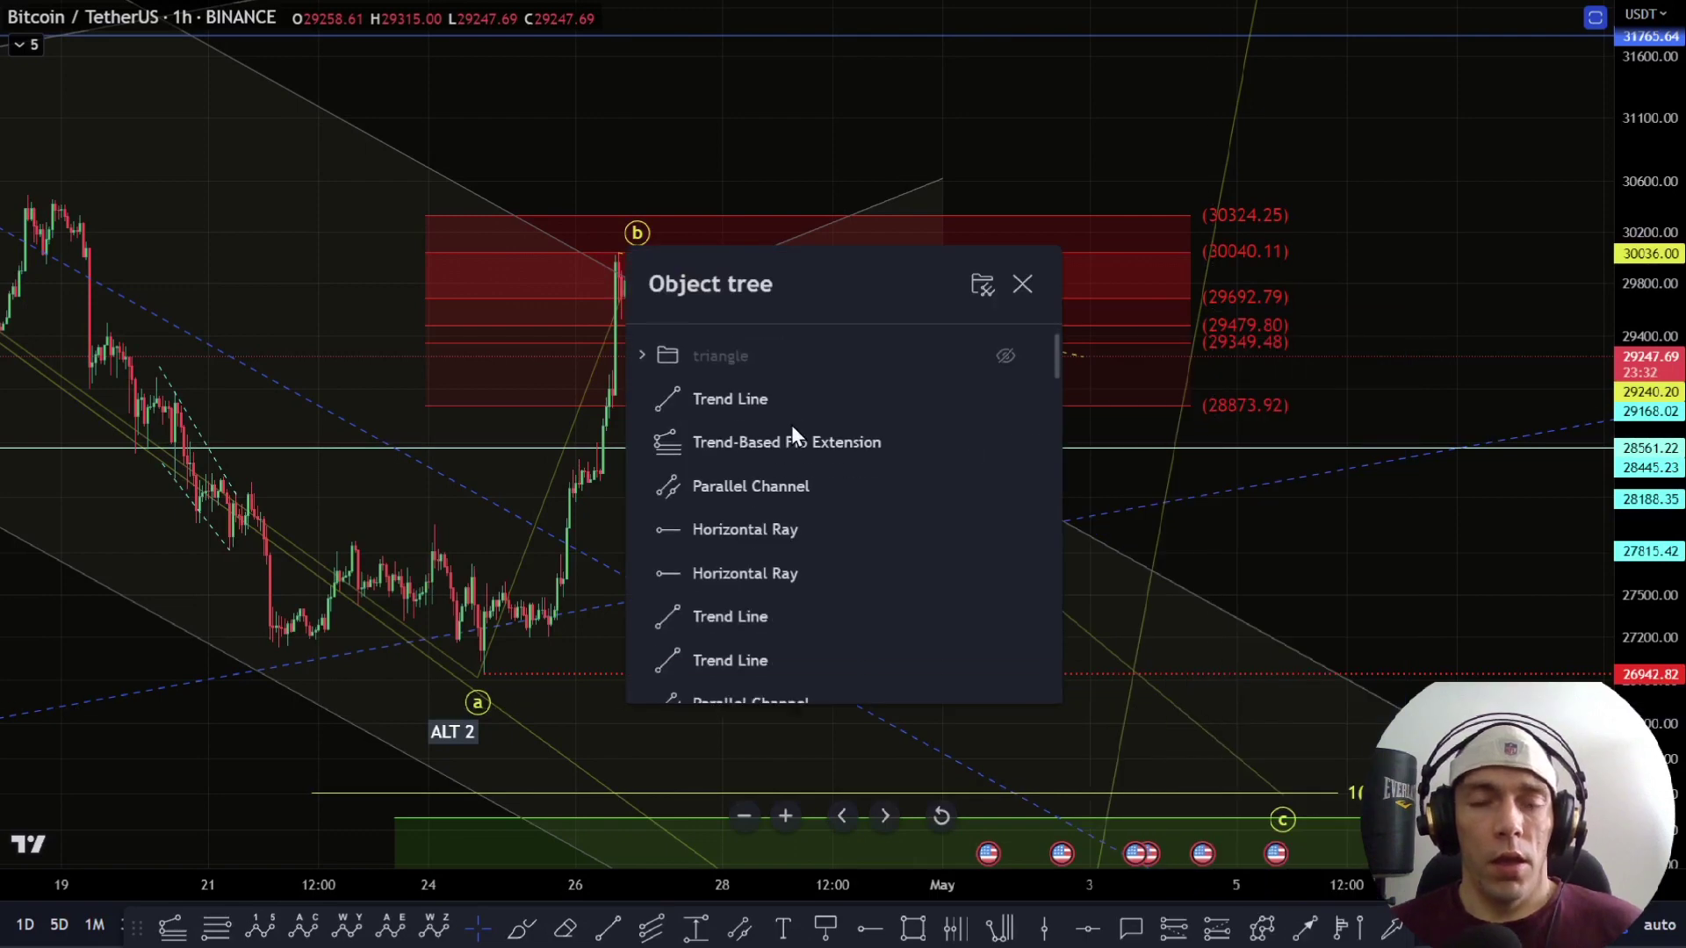
scroll(794, 423, "down", 1)
scroll(959, 592, "down", 4)
scroll(968, 526, "up", 6)
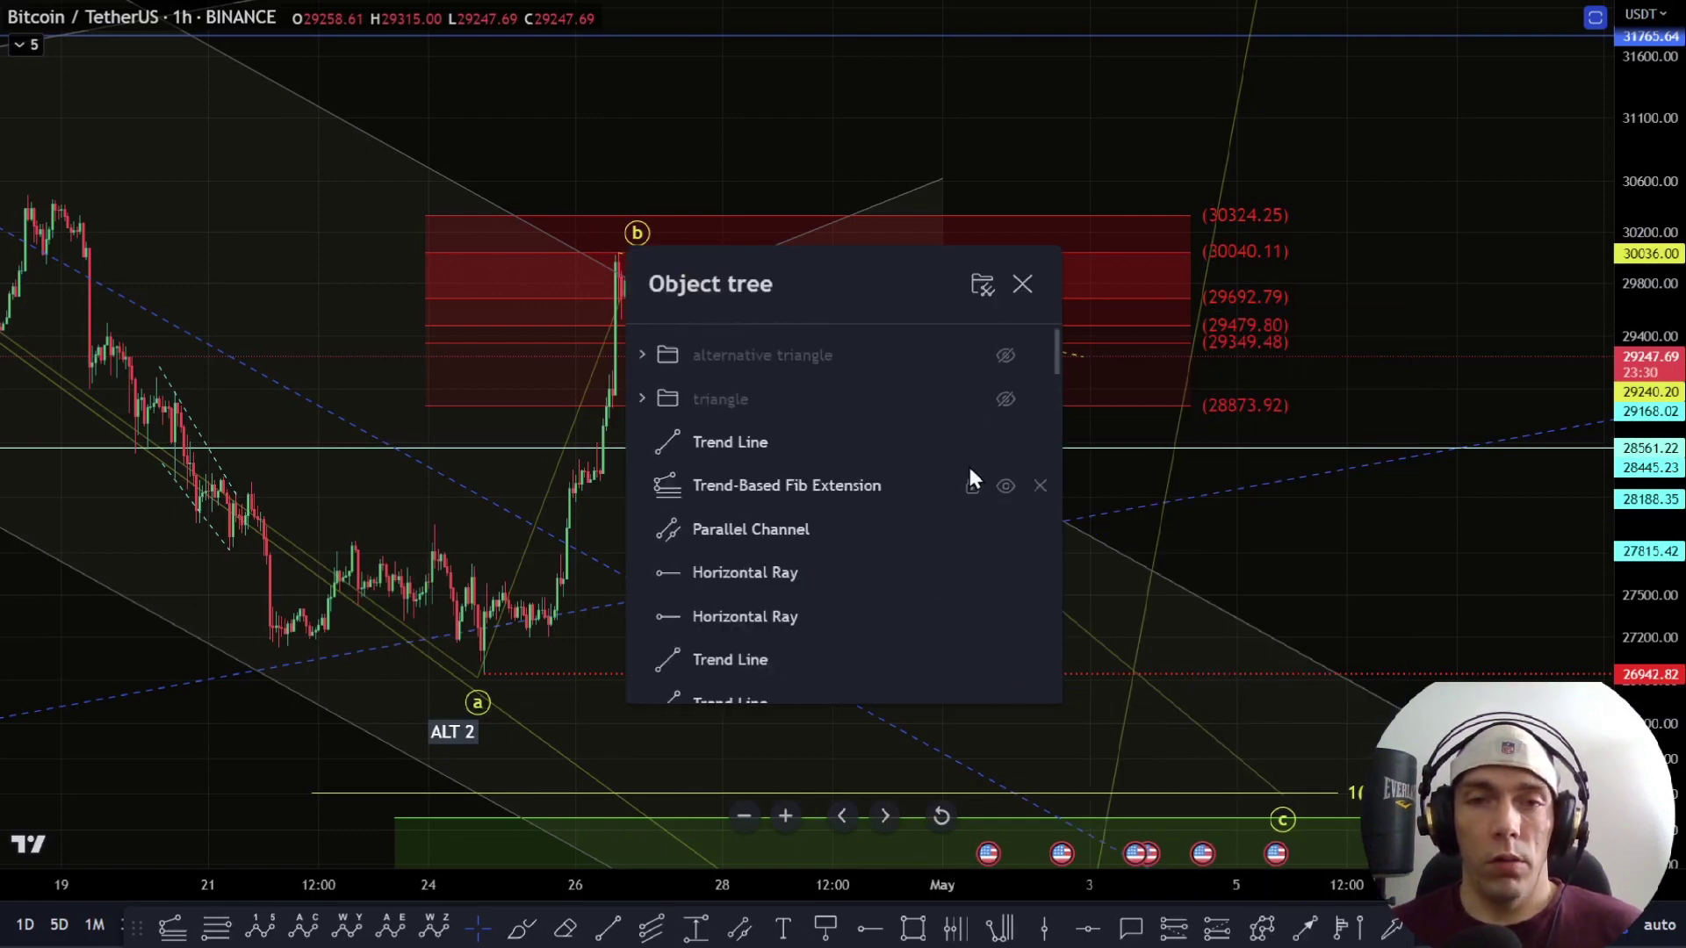
scroll(976, 455, "down", 4)
scroll(978, 461, "down", 5)
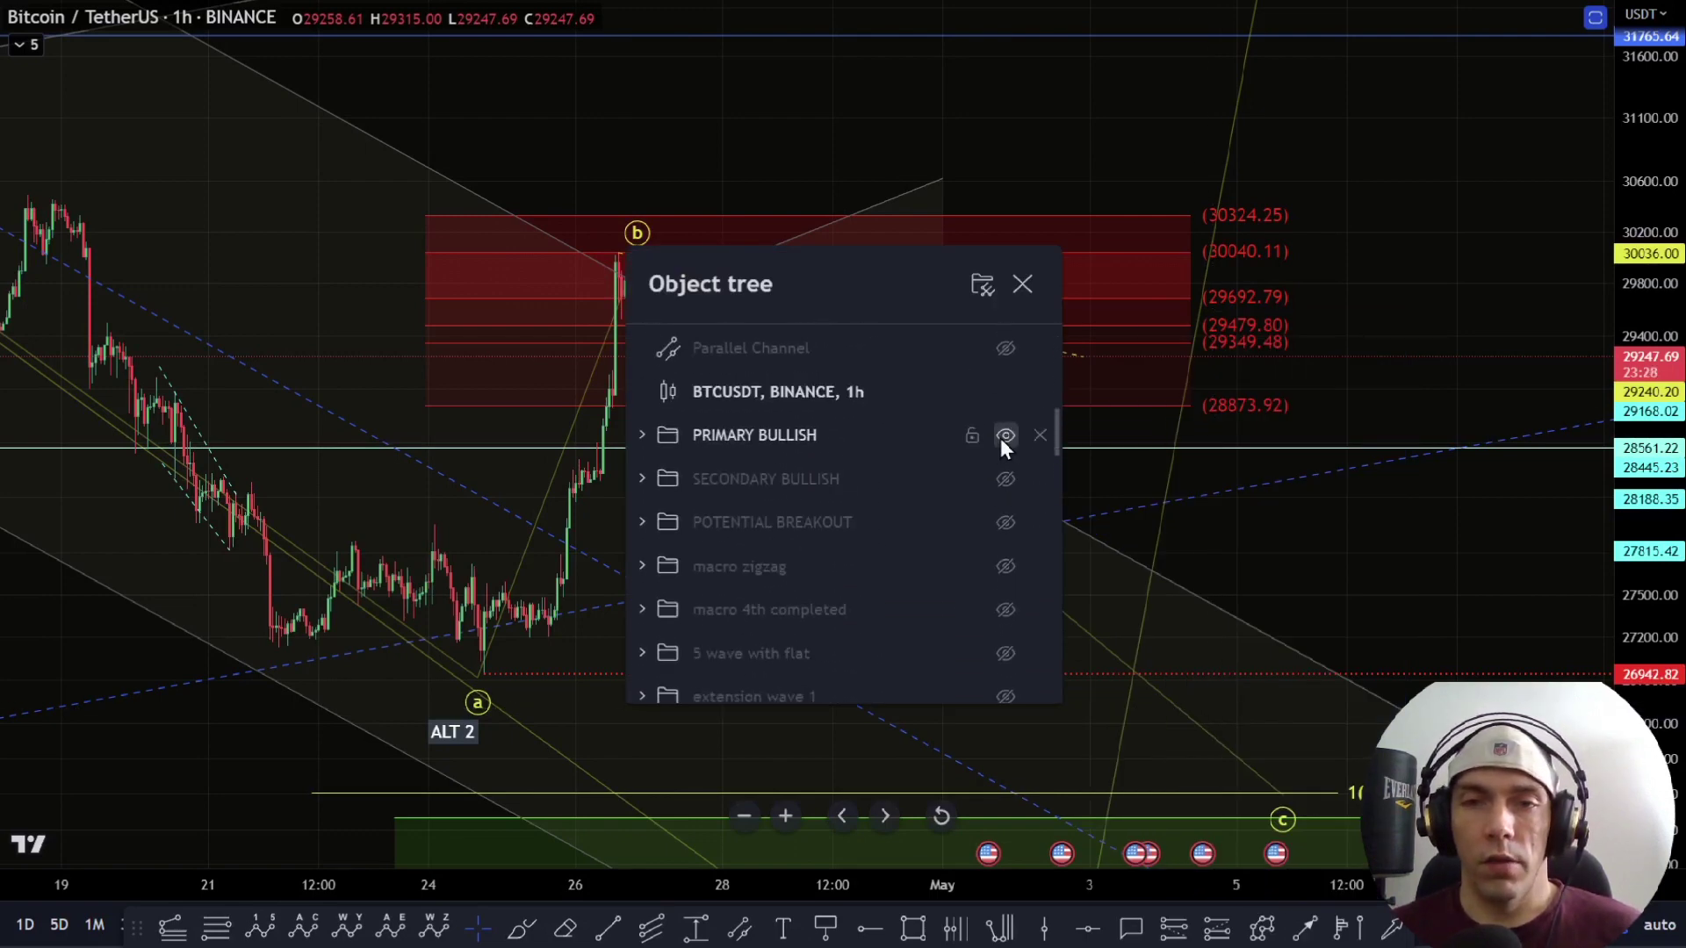
left_click(1005, 436)
Step: Show the alternative triangle drawing group on the chart and close the object tree
scroll(966, 435, "up", 3)
left_click(1005, 354)
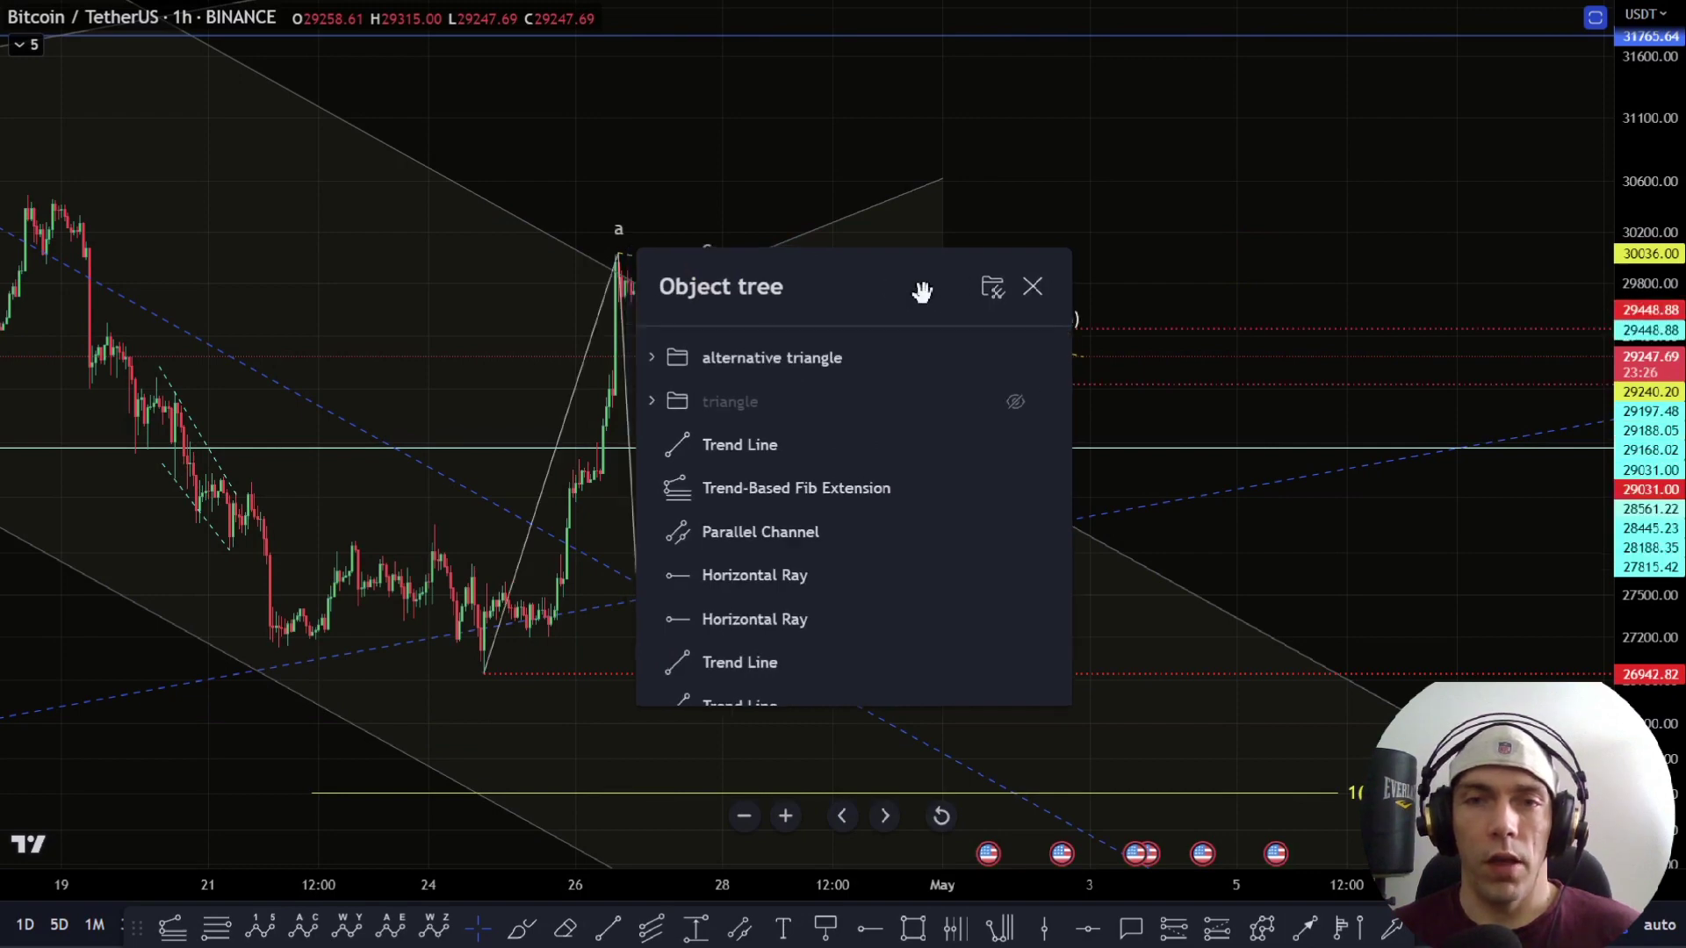
left_click_drag(919, 286, 1544, 404)
scroll(688, 715, "up", 3)
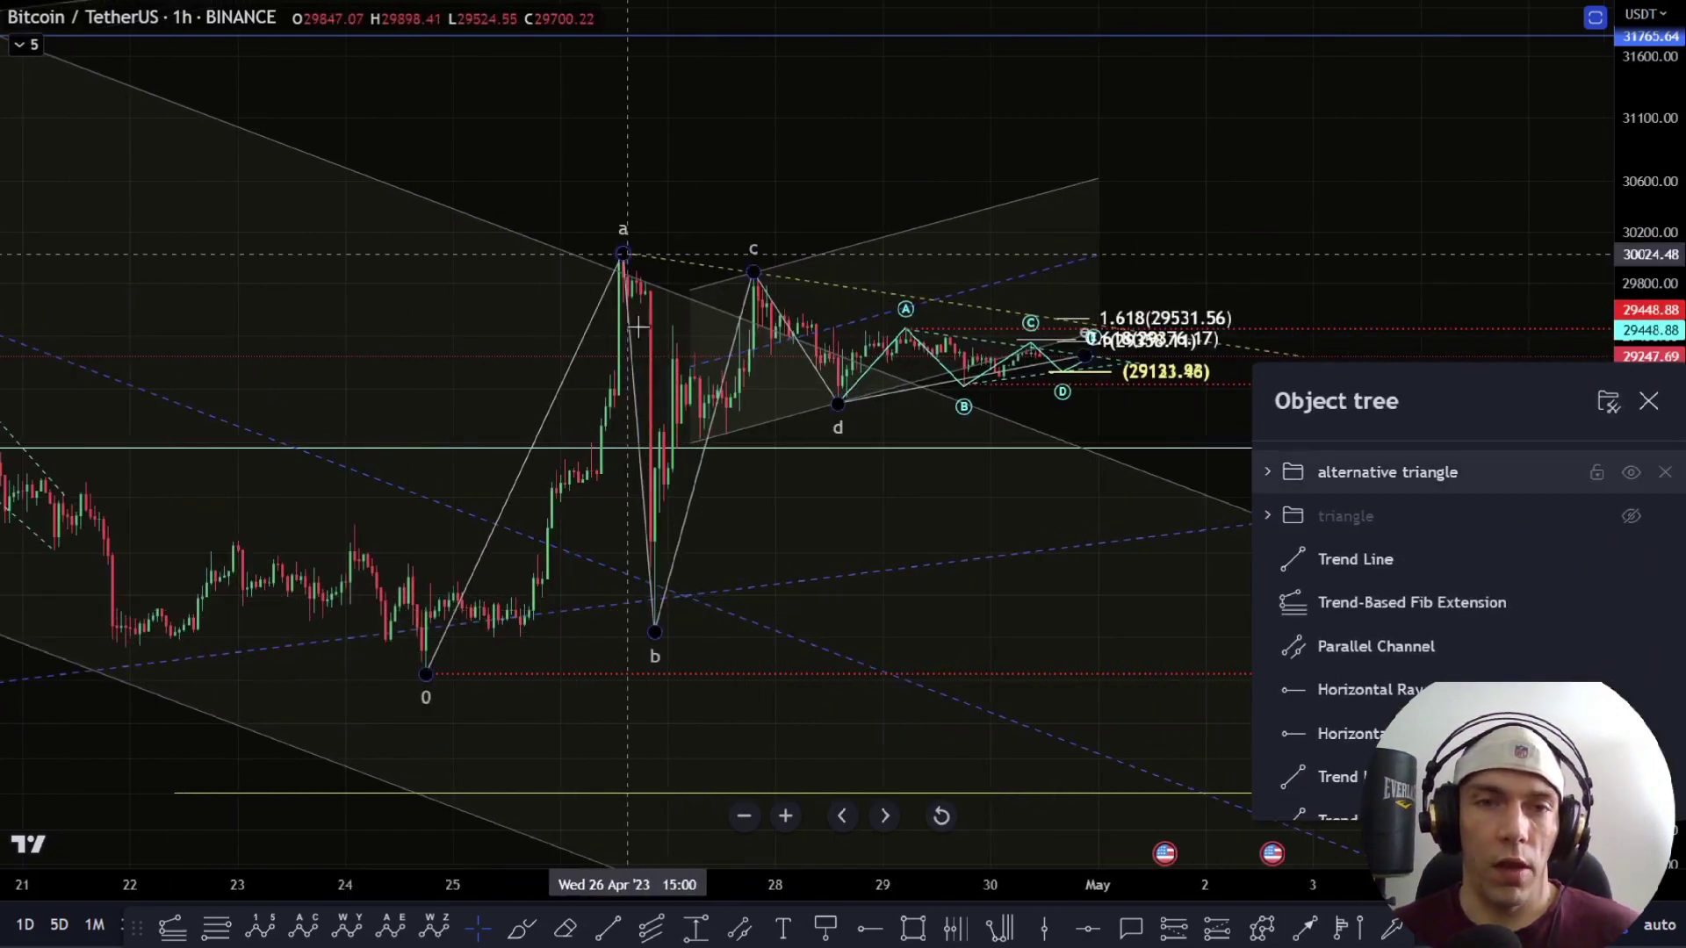
left_click(1648, 401)
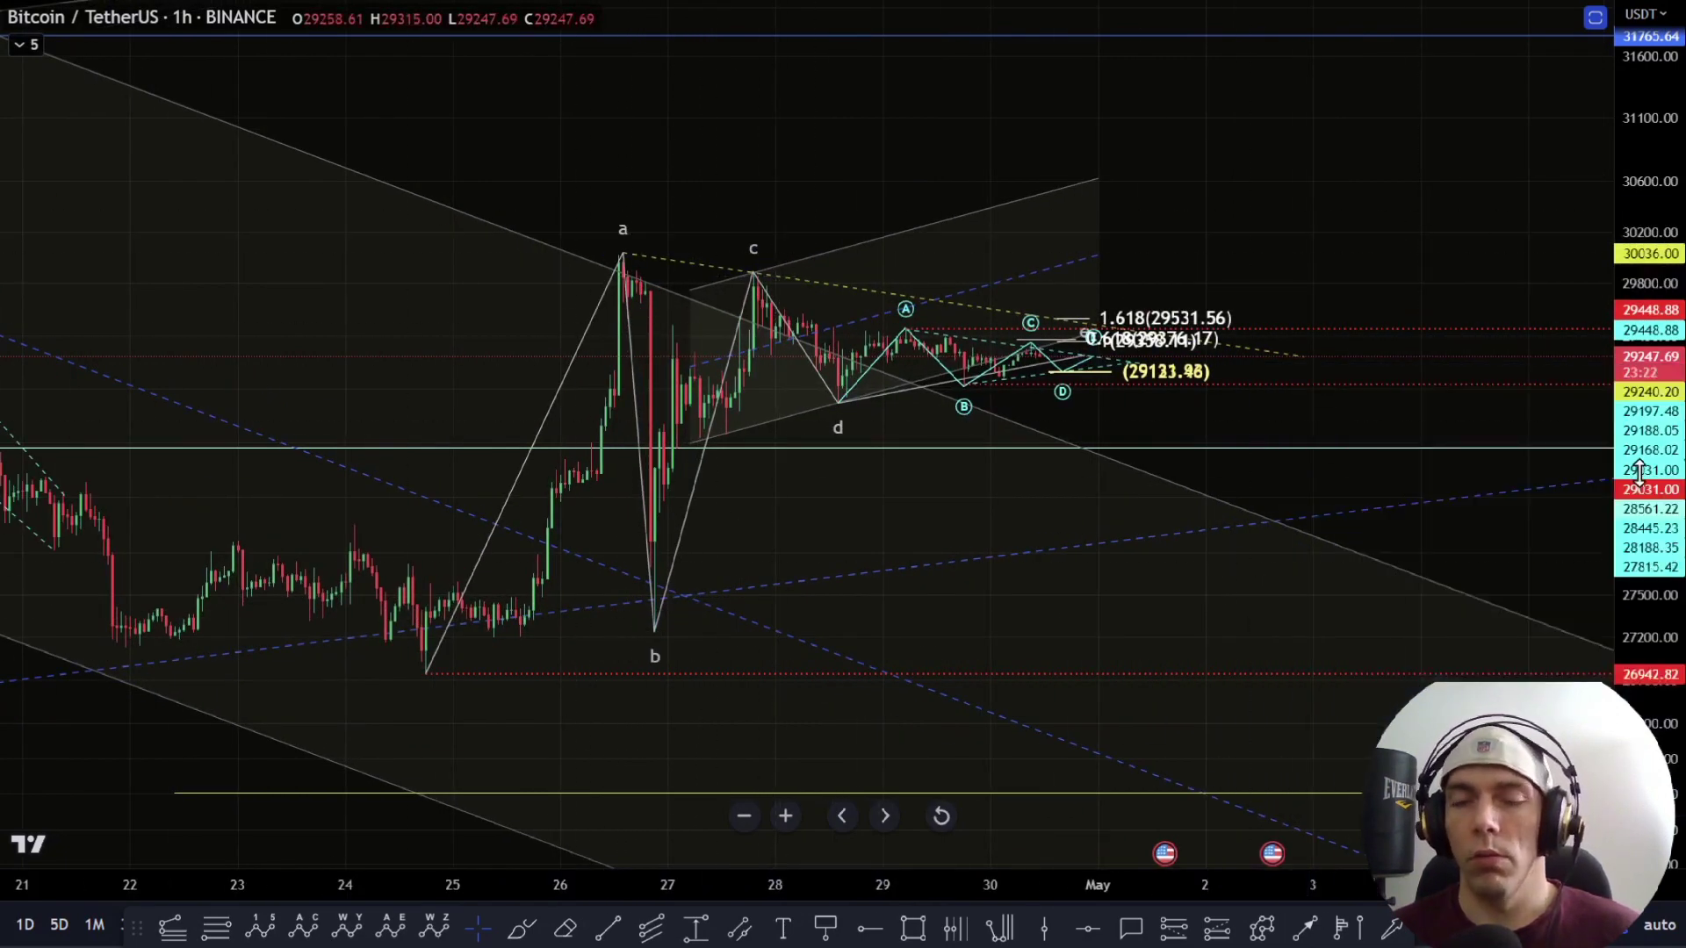
Step: Brush a temporary path from circled wave C down to the wave D level near 29123.46, and undo it
left_click_drag(1638, 474, 1422, 249)
scroll(1136, 474, "up", 3)
left_click_drag(1627, 521, 1620, 158)
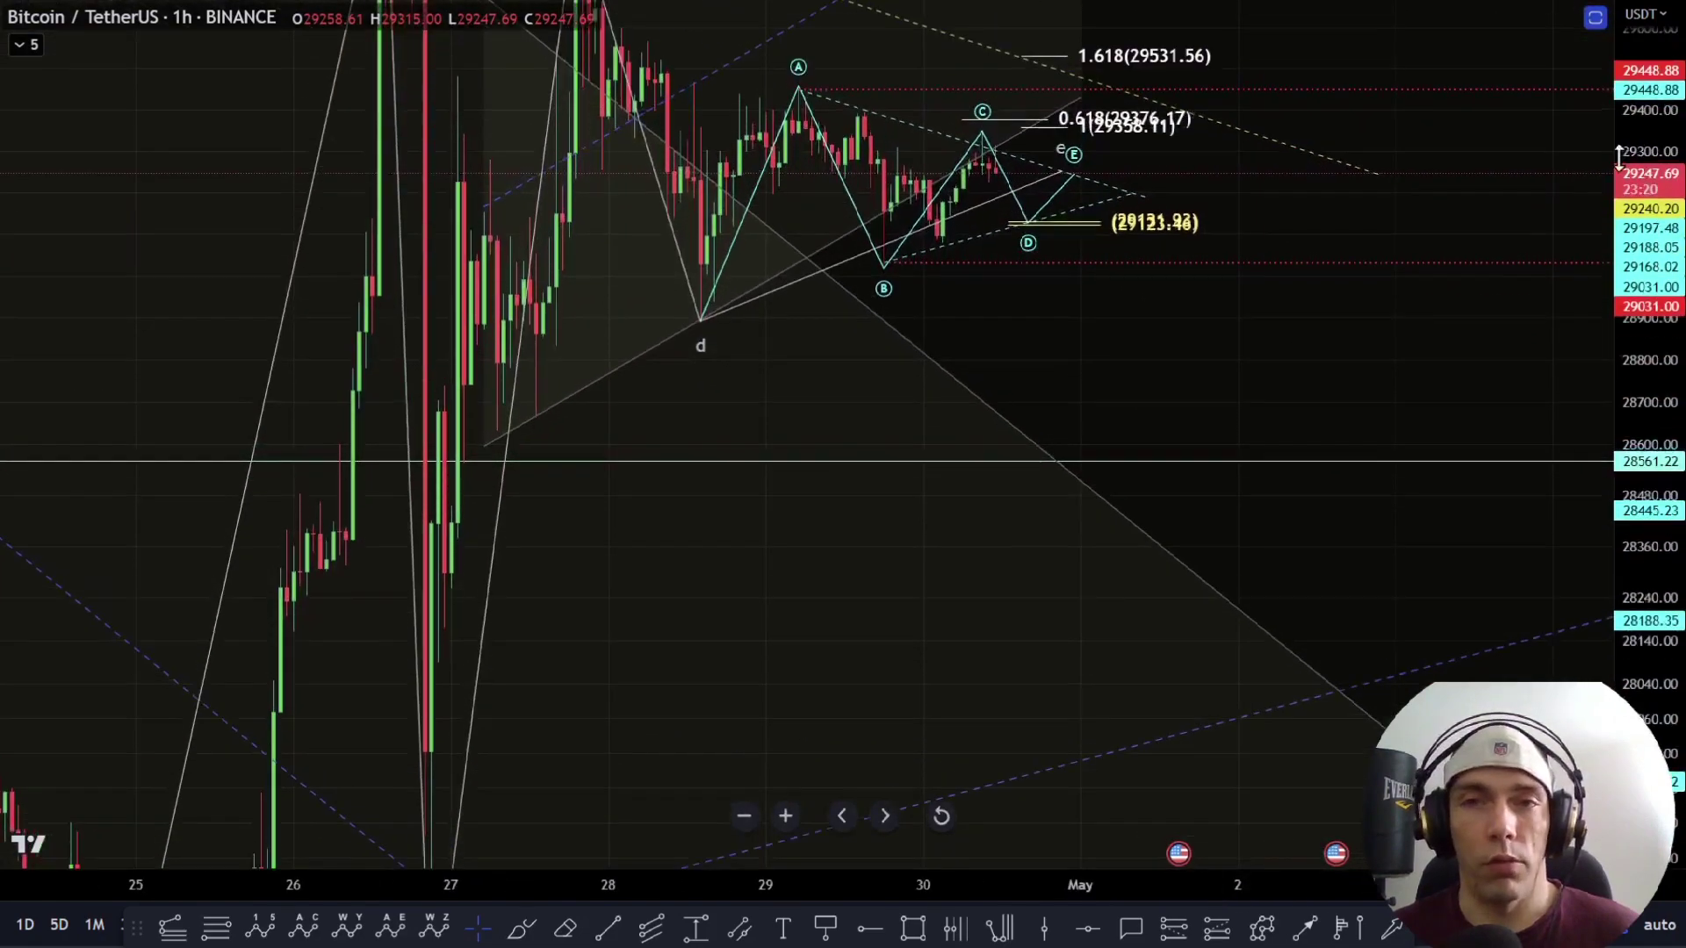
left_click_drag(1307, 381, 1341, 573)
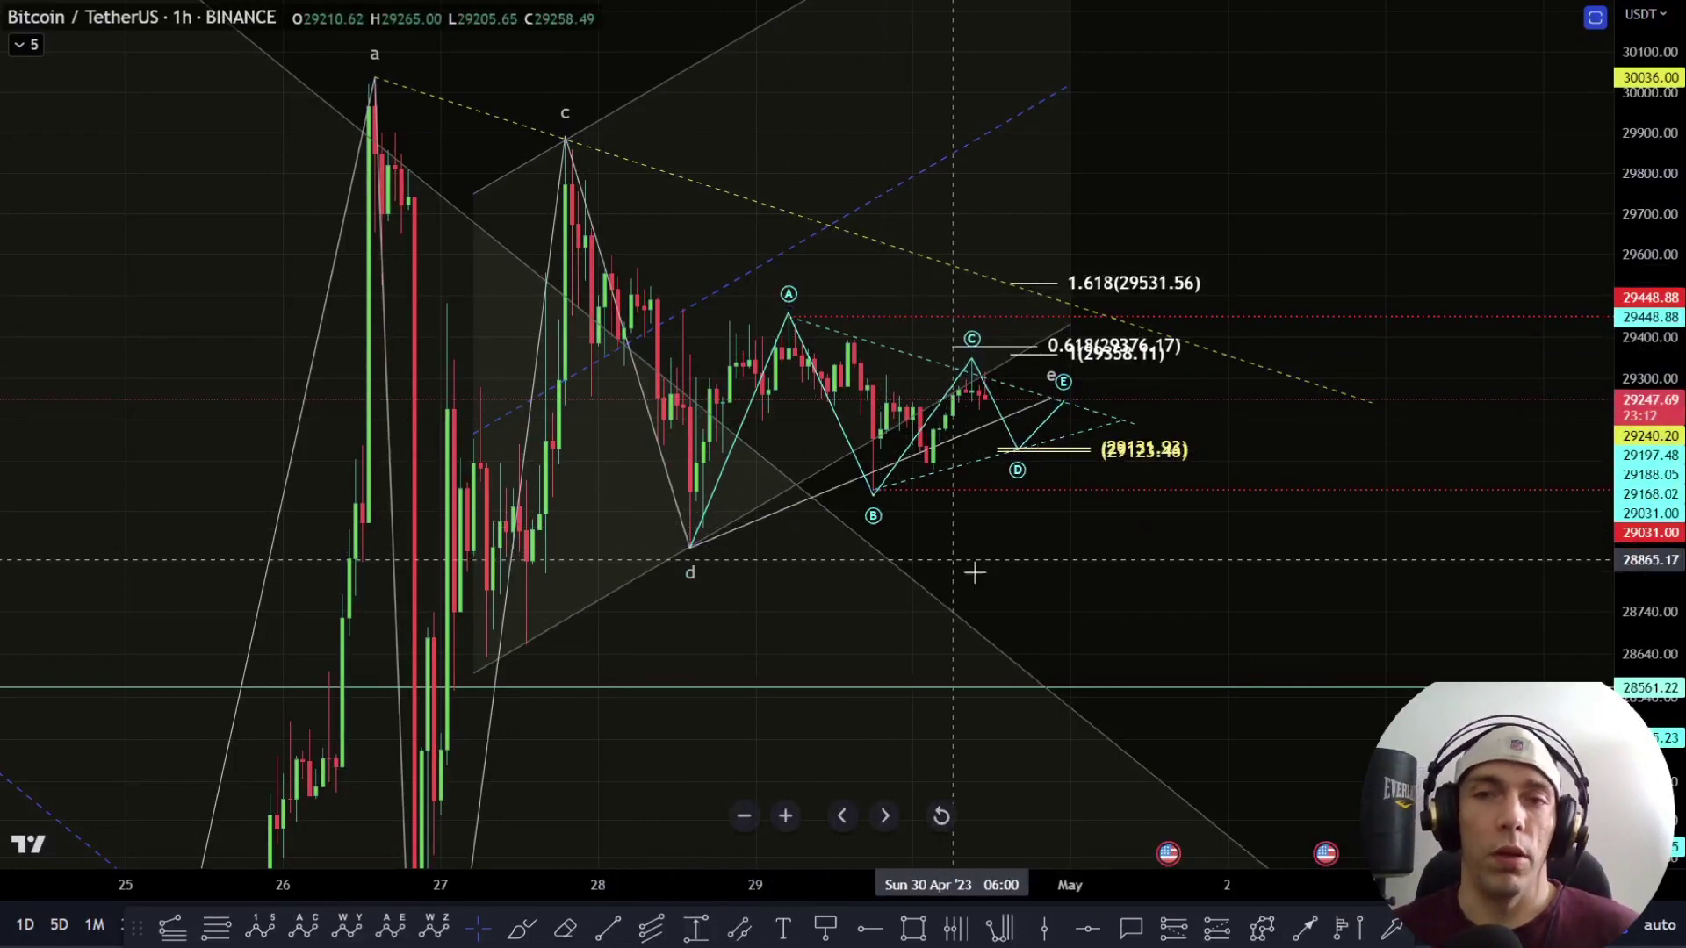
scroll(974, 573, "up", 3)
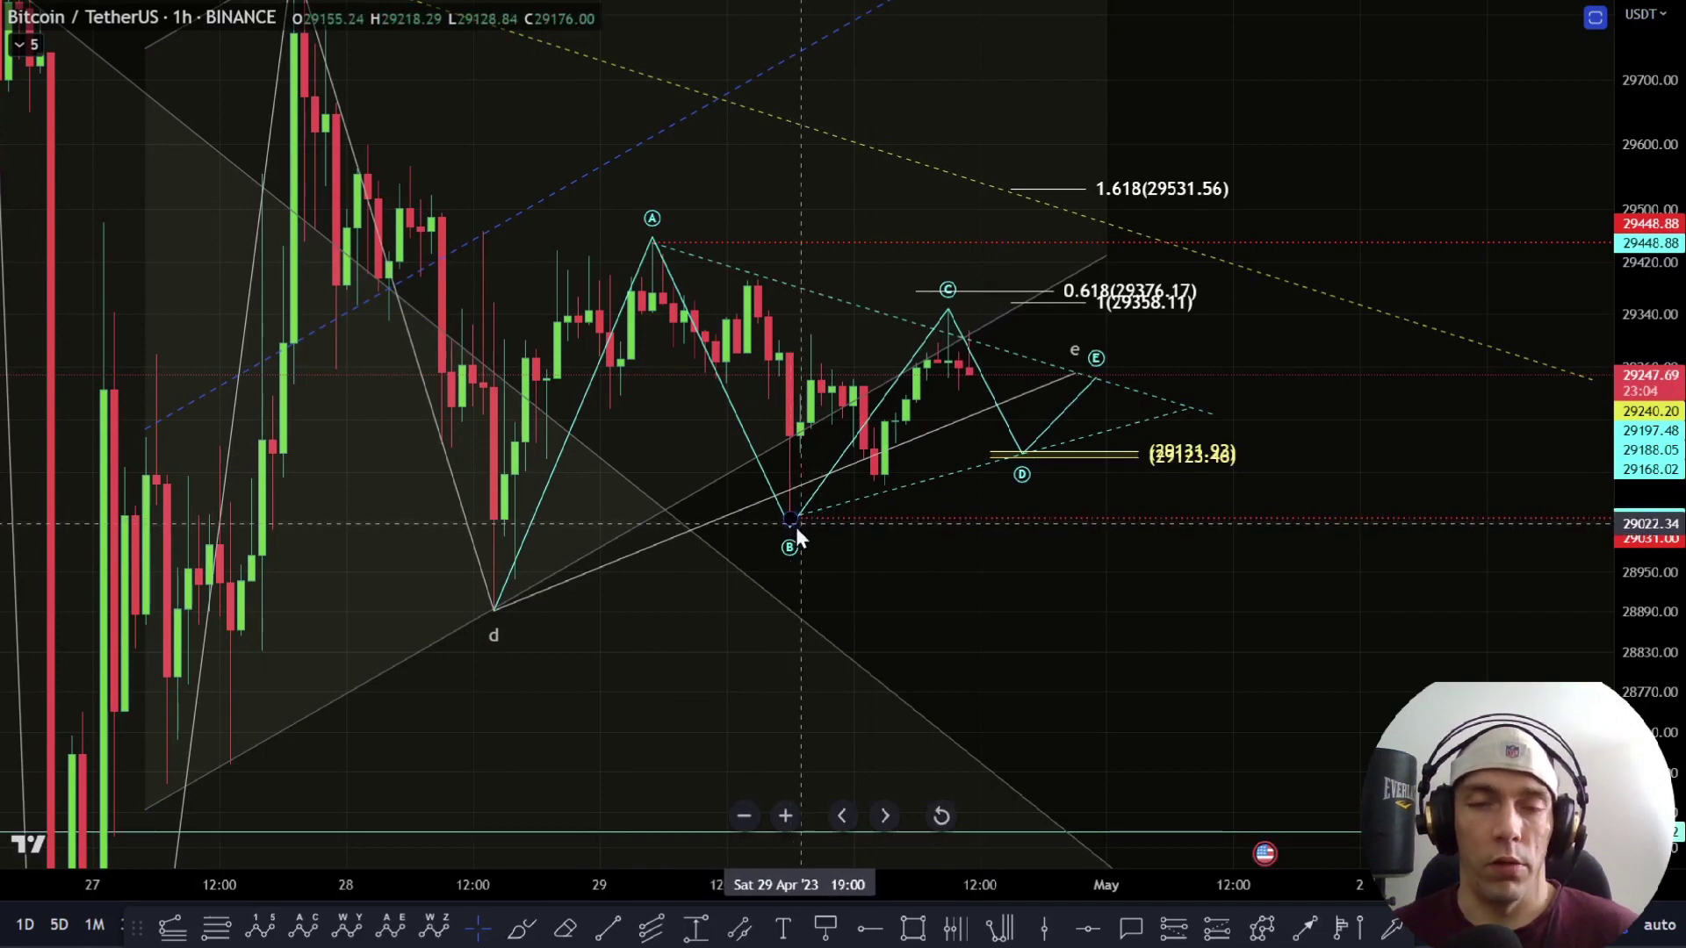
mouse_move(1648, 307)
left_mouse_down()
mouse_move(1648, 536)
mouse_move(1666, 355)
left_mouse_up()
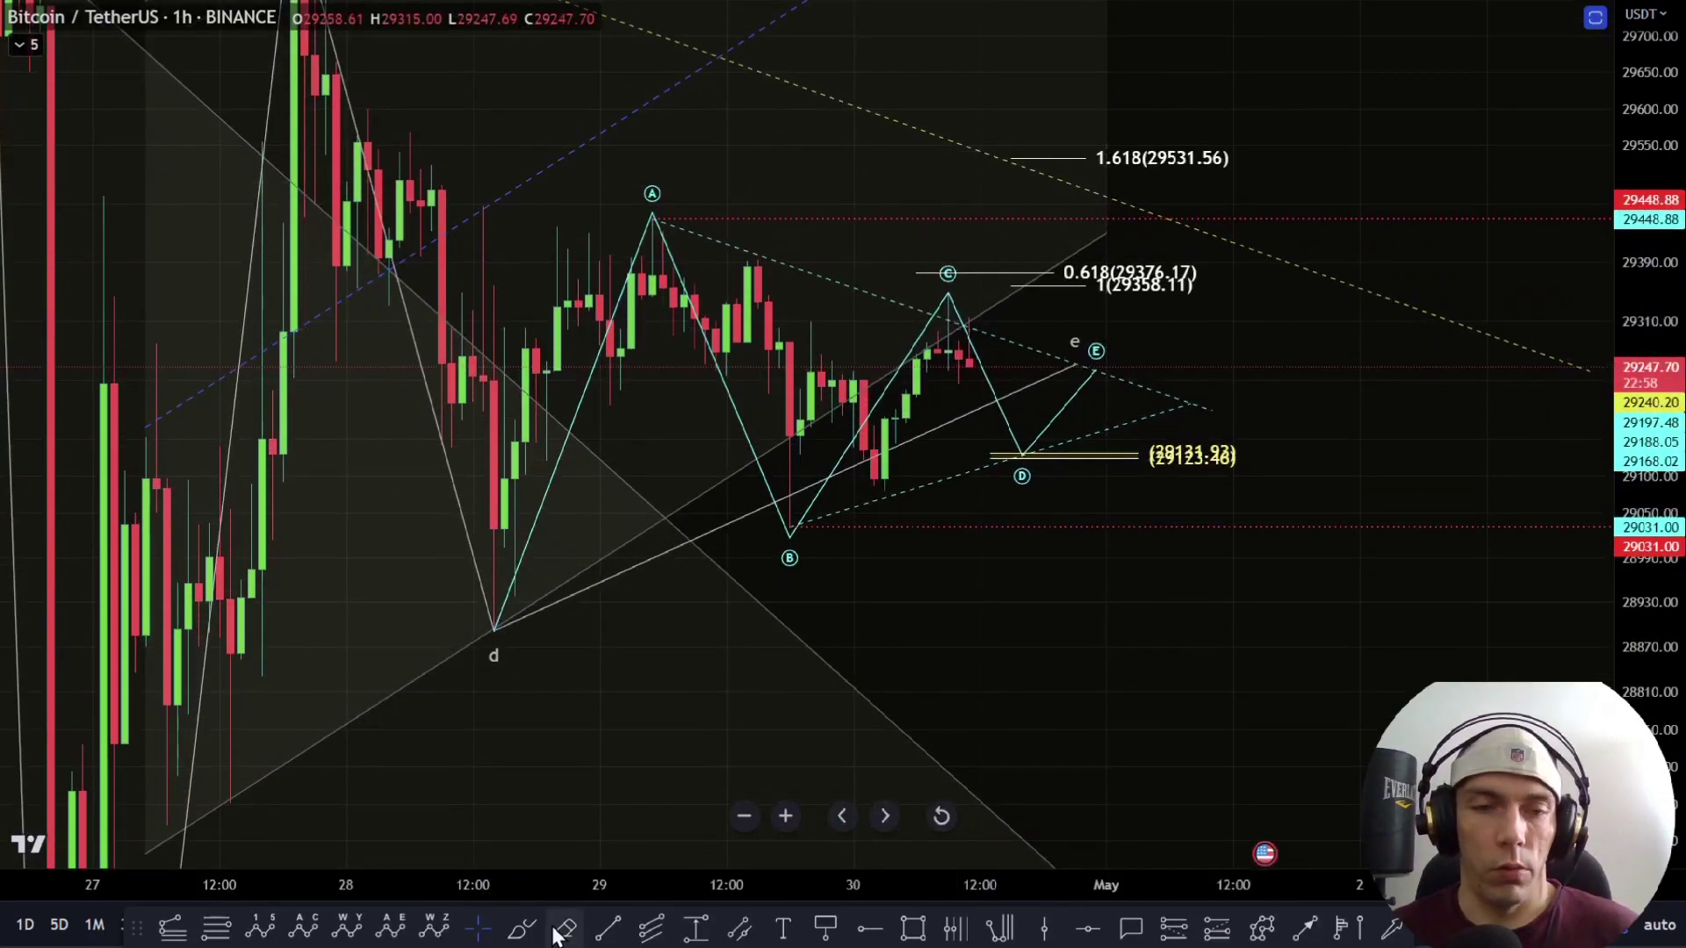
left_click(523, 929)
mouse_move(948, 303)
left_mouse_down()
mouse_move(973, 331)
mouse_move(992, 435)
left_mouse_up()
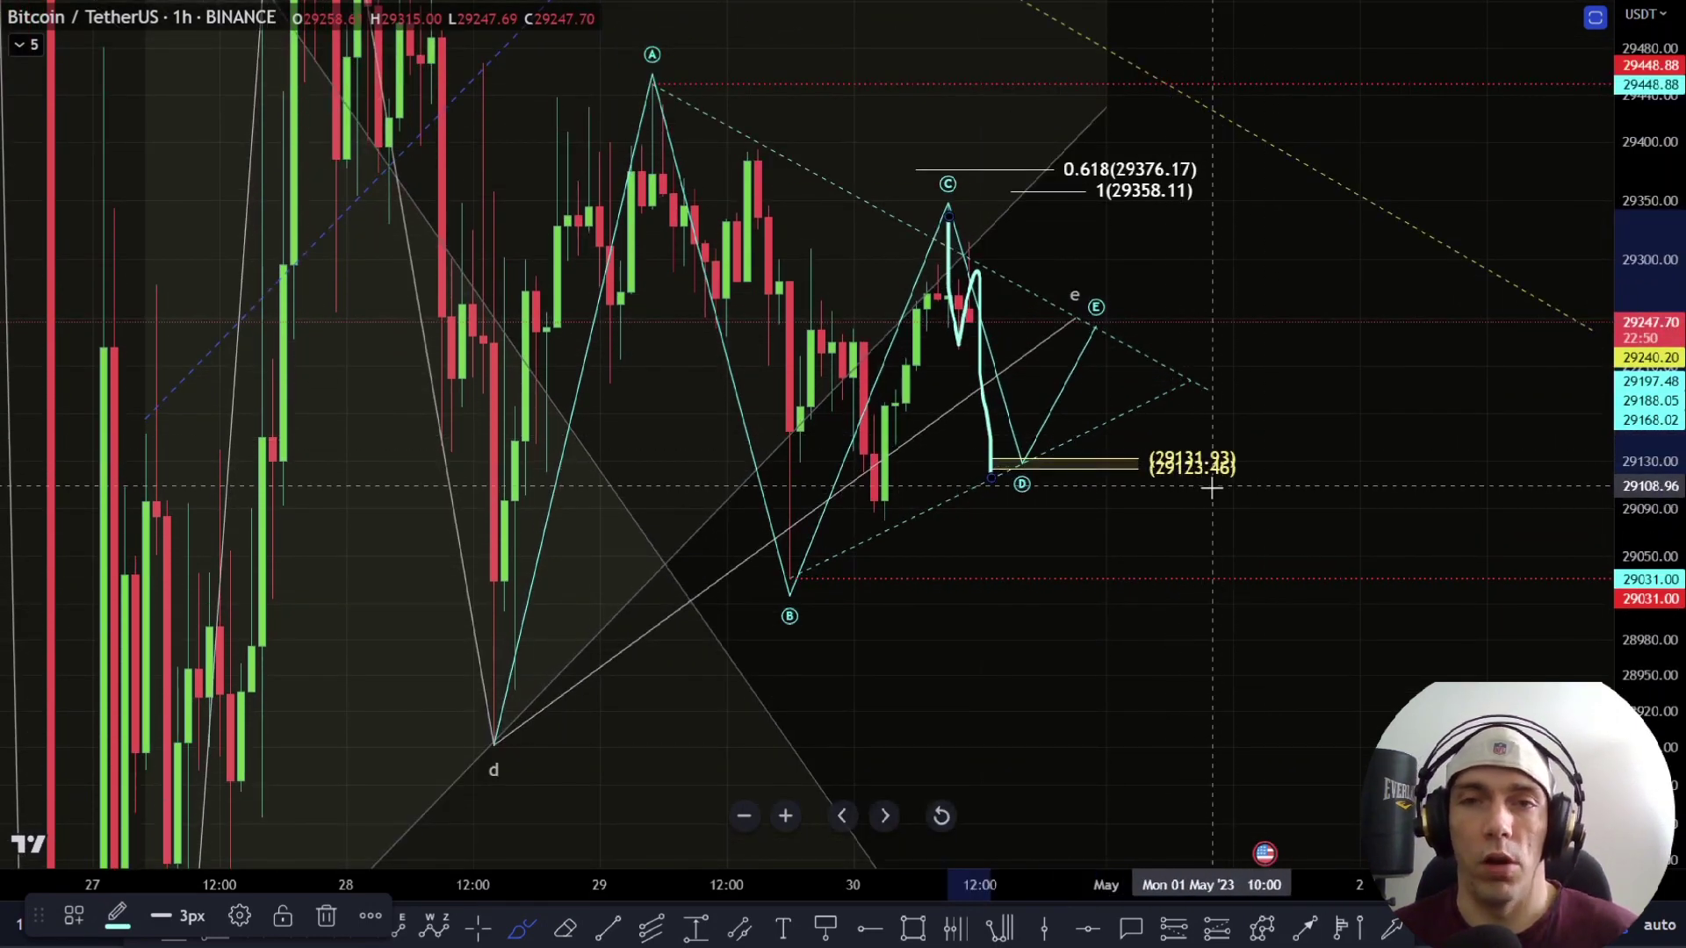
key("ctrl+z")
key("ctrl+z")
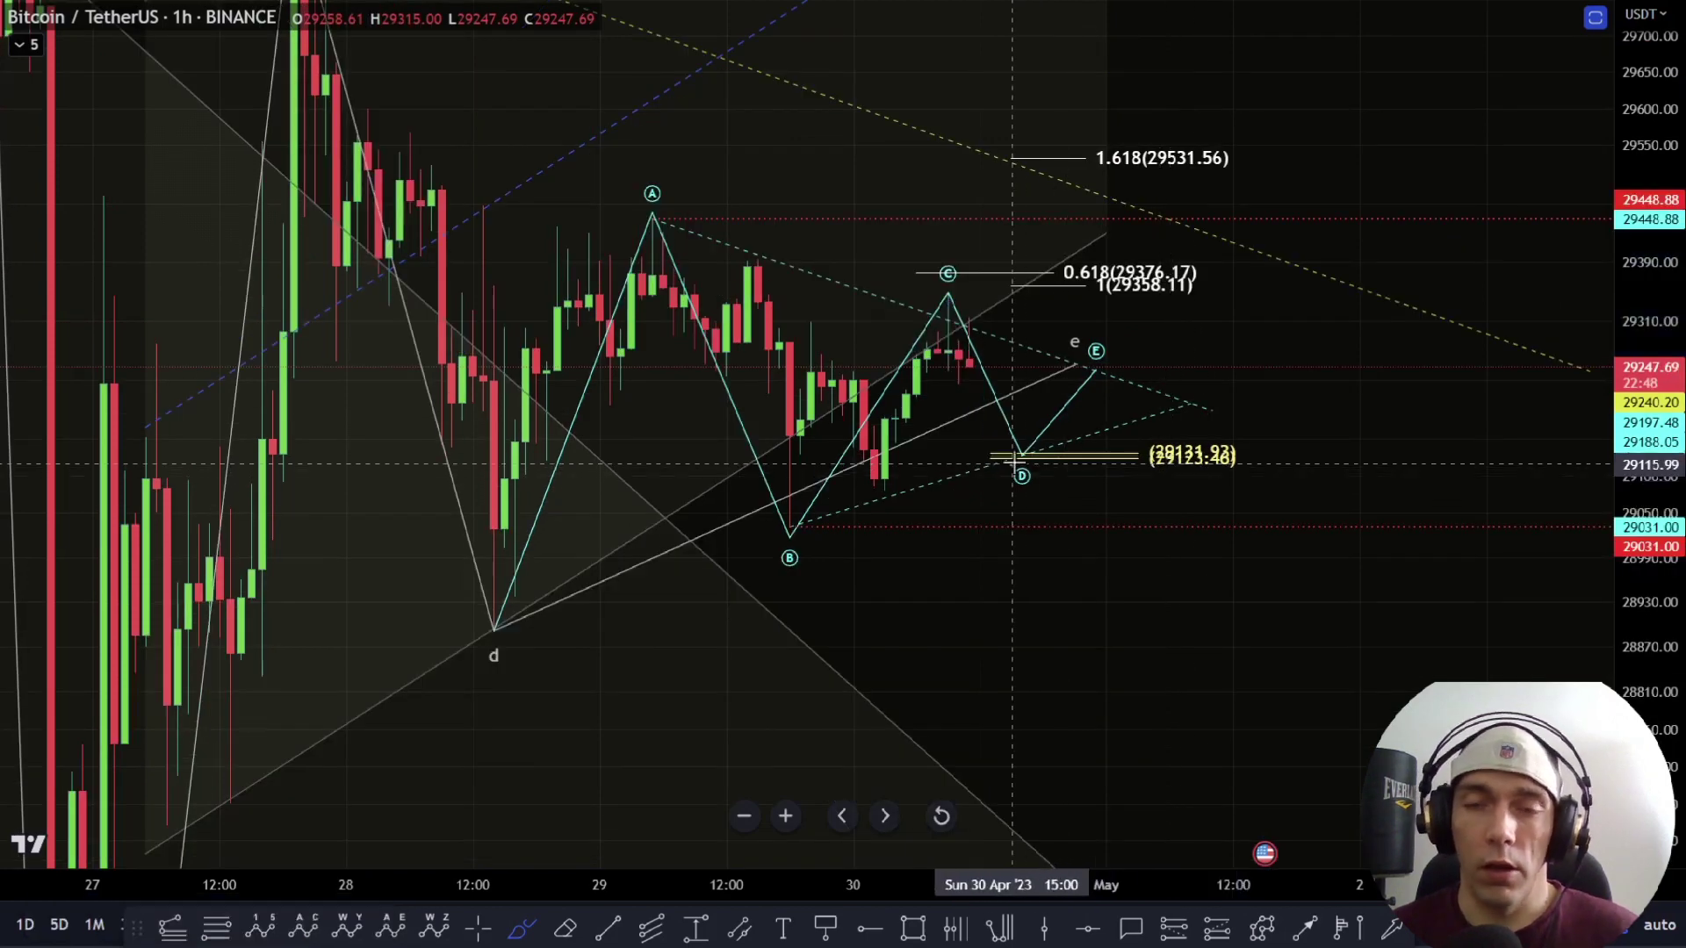
Step: Brush a temporary path from circled wave D up to wave e, circle the E label, and delete the circle
left_click_drag(1014, 457, 1064, 430)
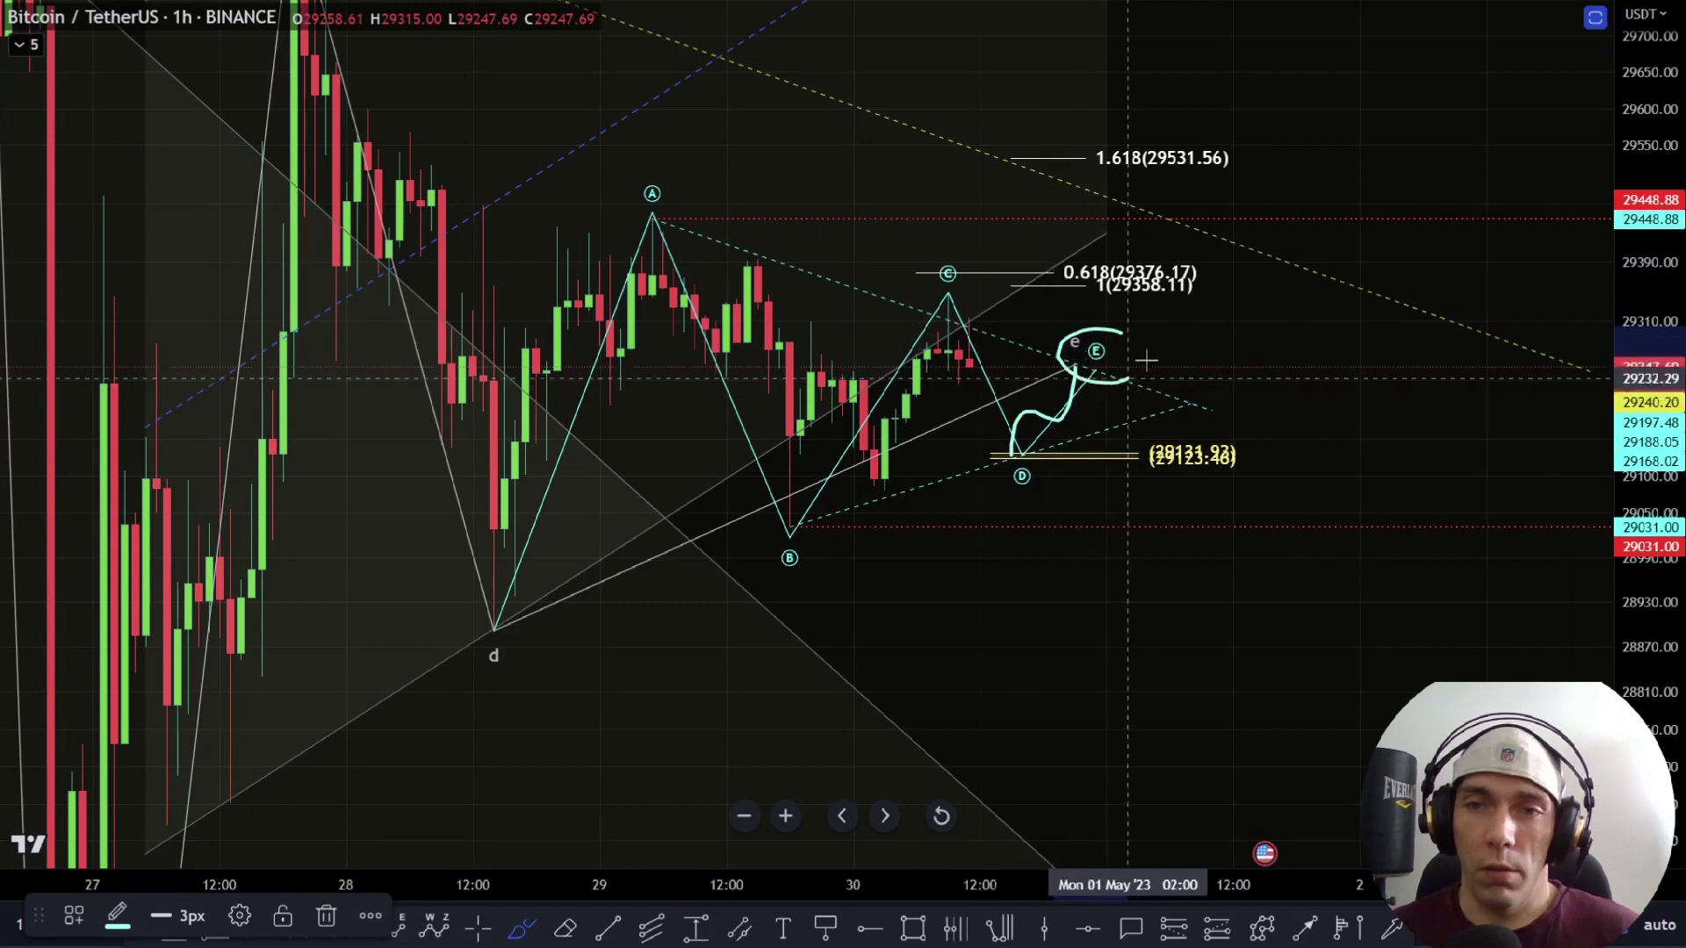
key("Delete")
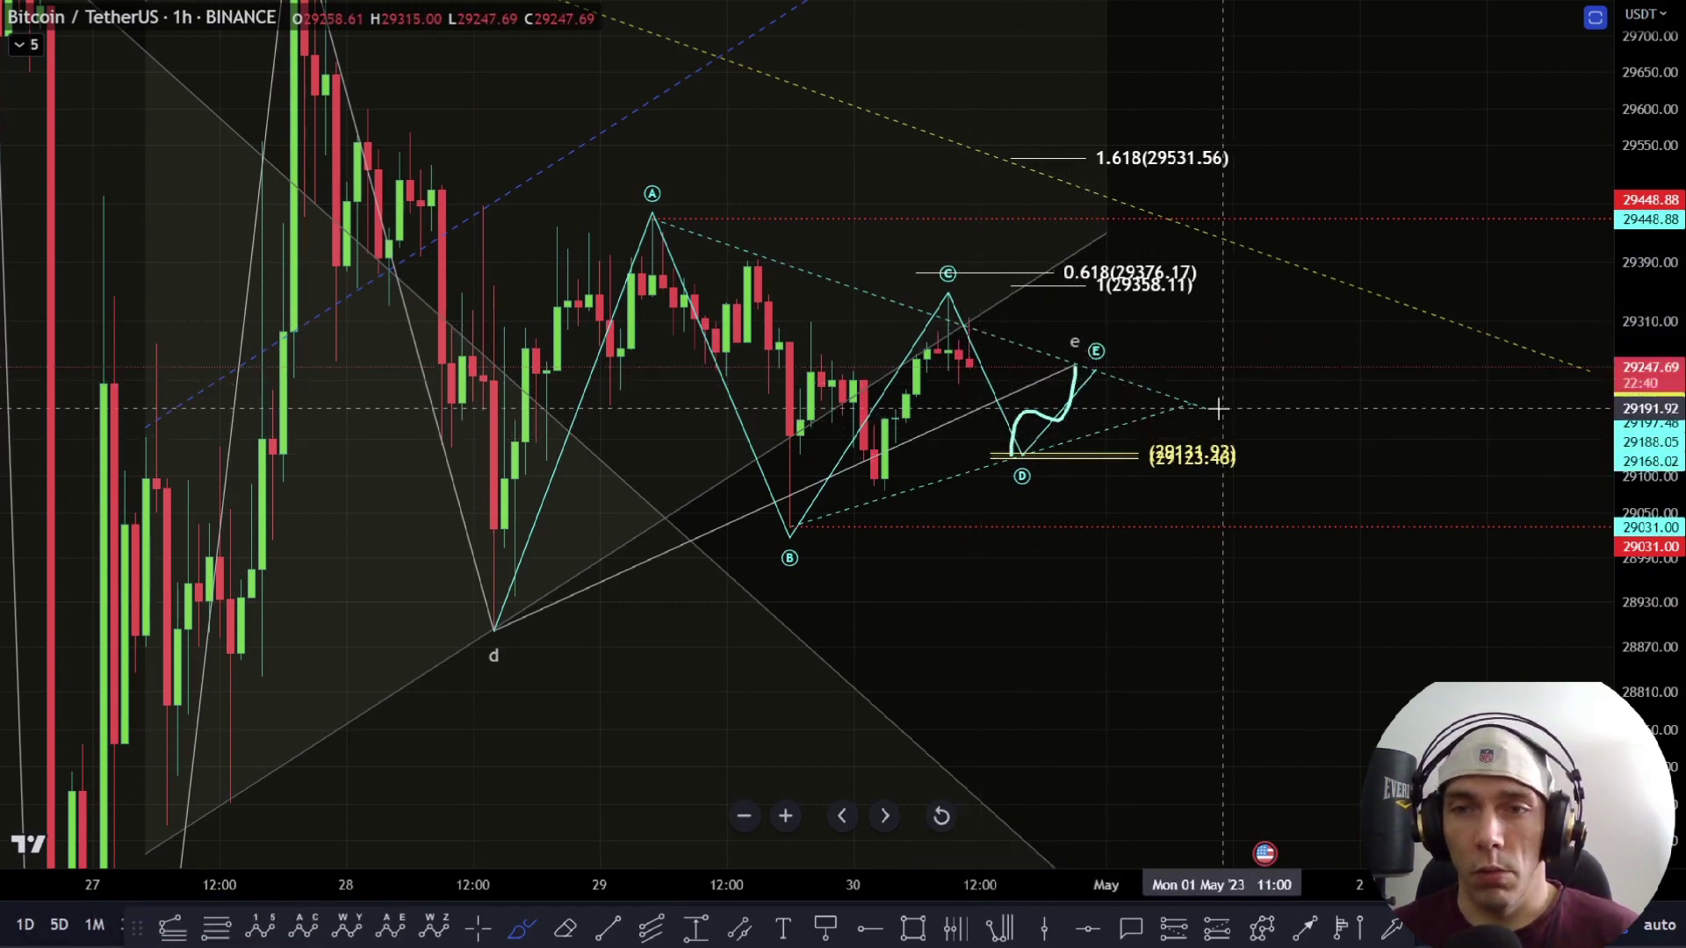
Step: Raise the upper triangle trend line's end to about 29,254 and move circled wave E up to about 29,294
left_click_drag(1219, 408, 1226, 360)
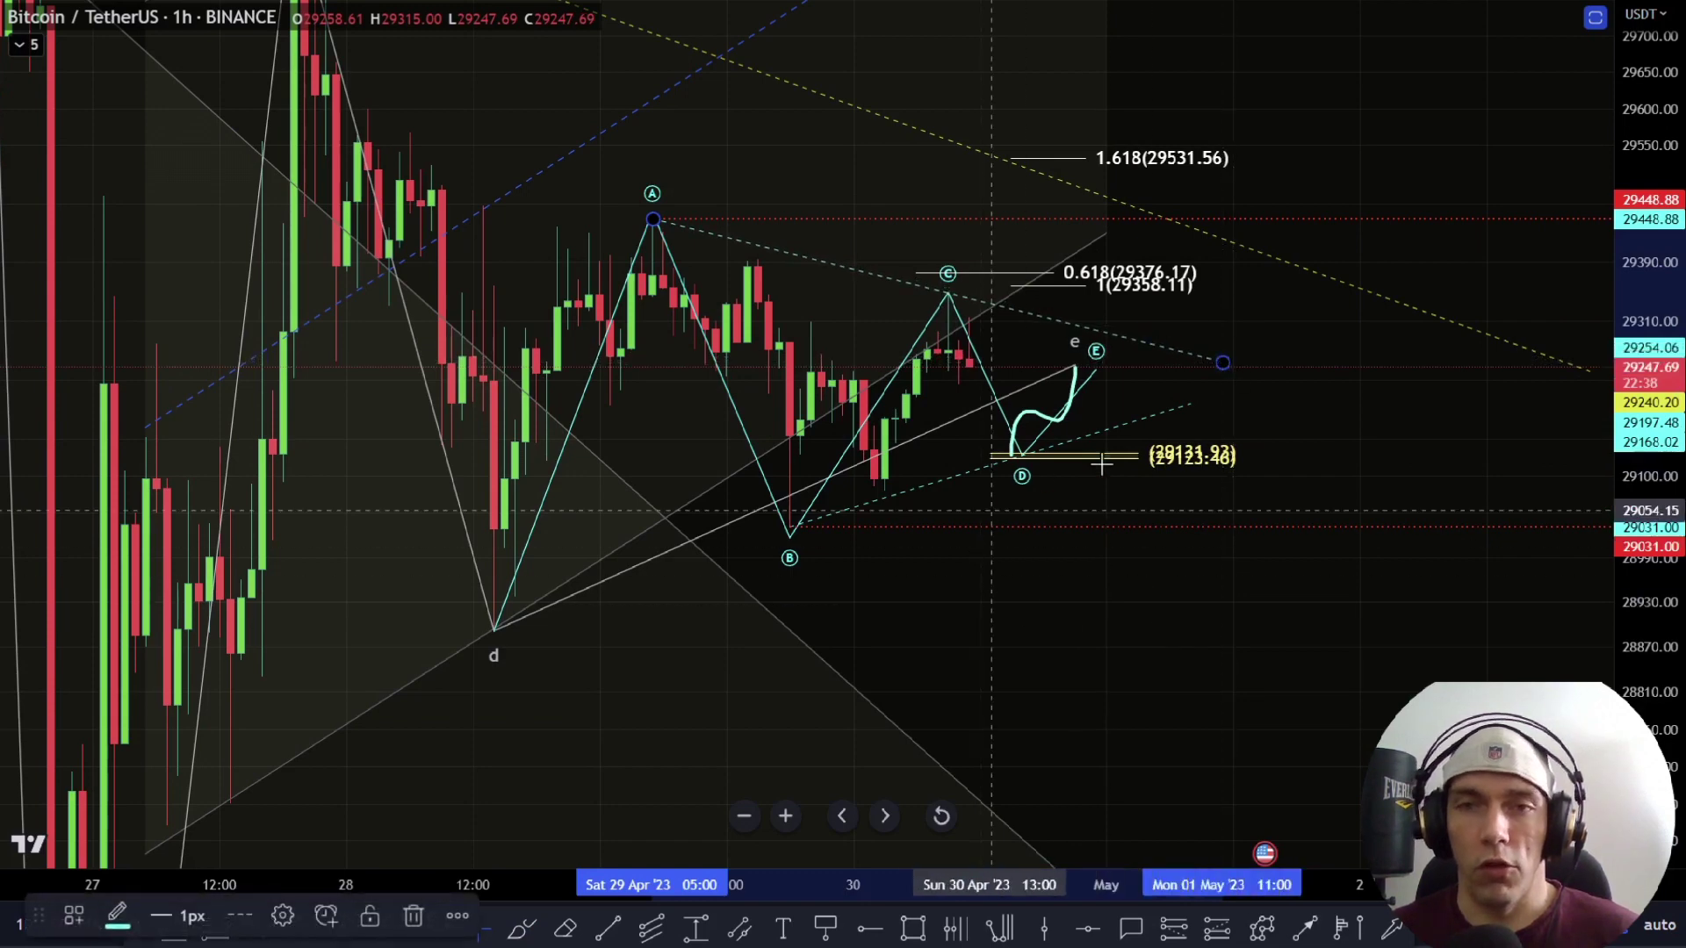
left_click_drag(1097, 372, 1107, 331)
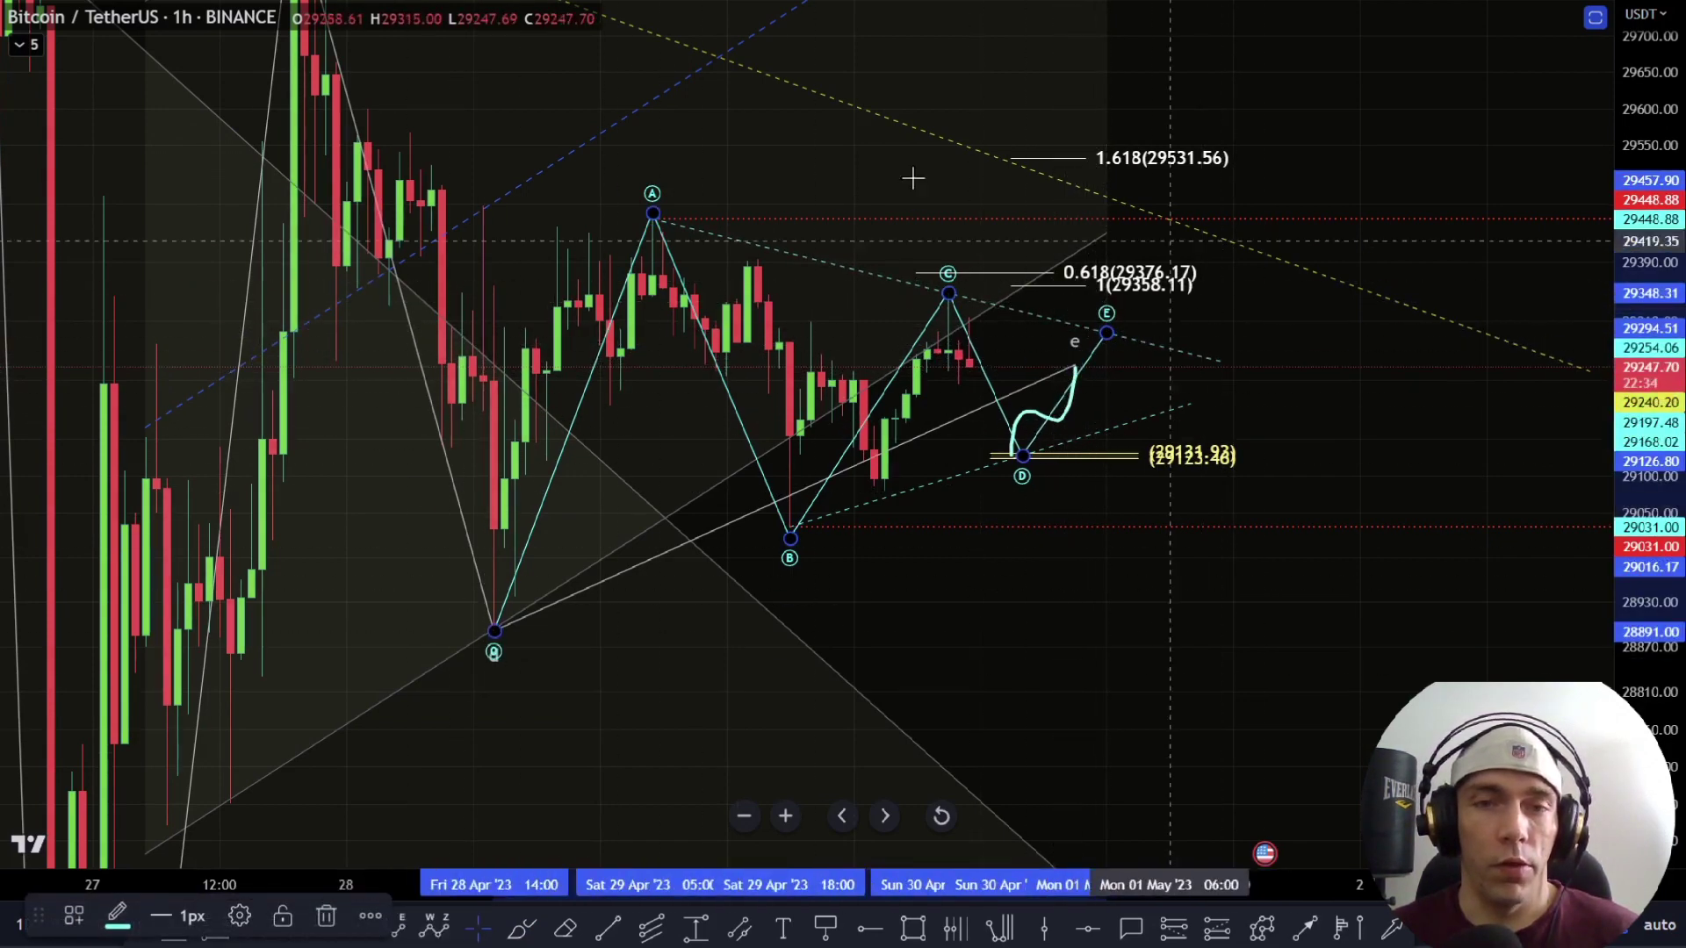
Step: Hide the alternative triangle drawing group and delete the leftover brush stroke
scroll(793, 448, "down", 3)
scroll(793, 447, "down", 4)
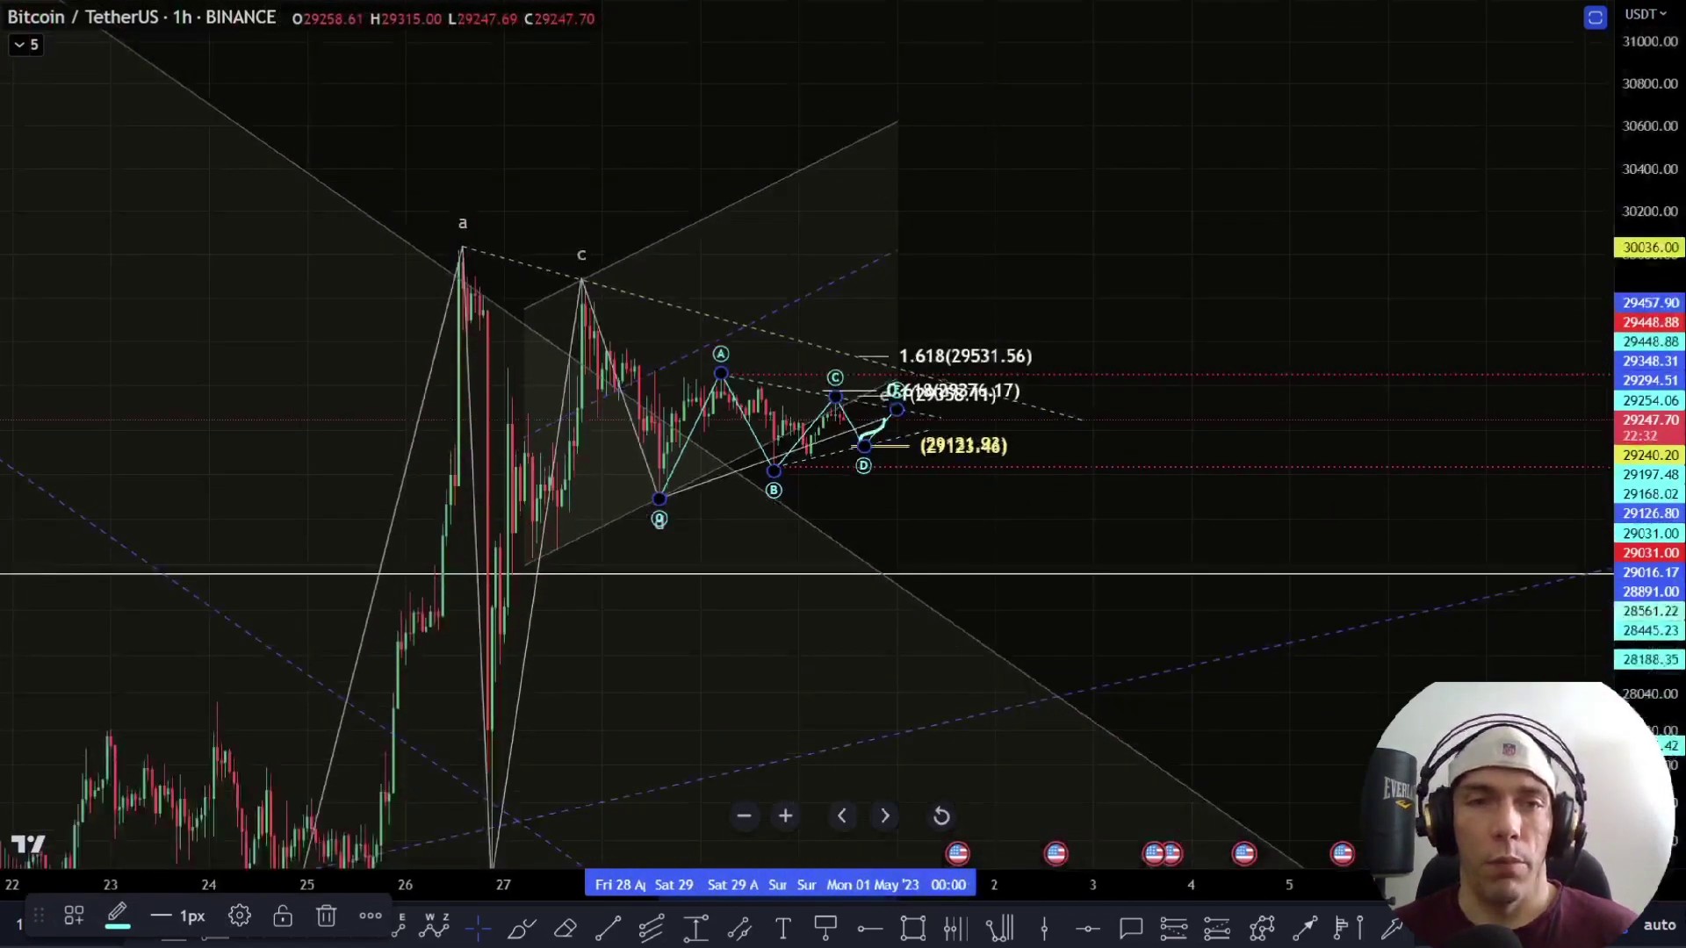
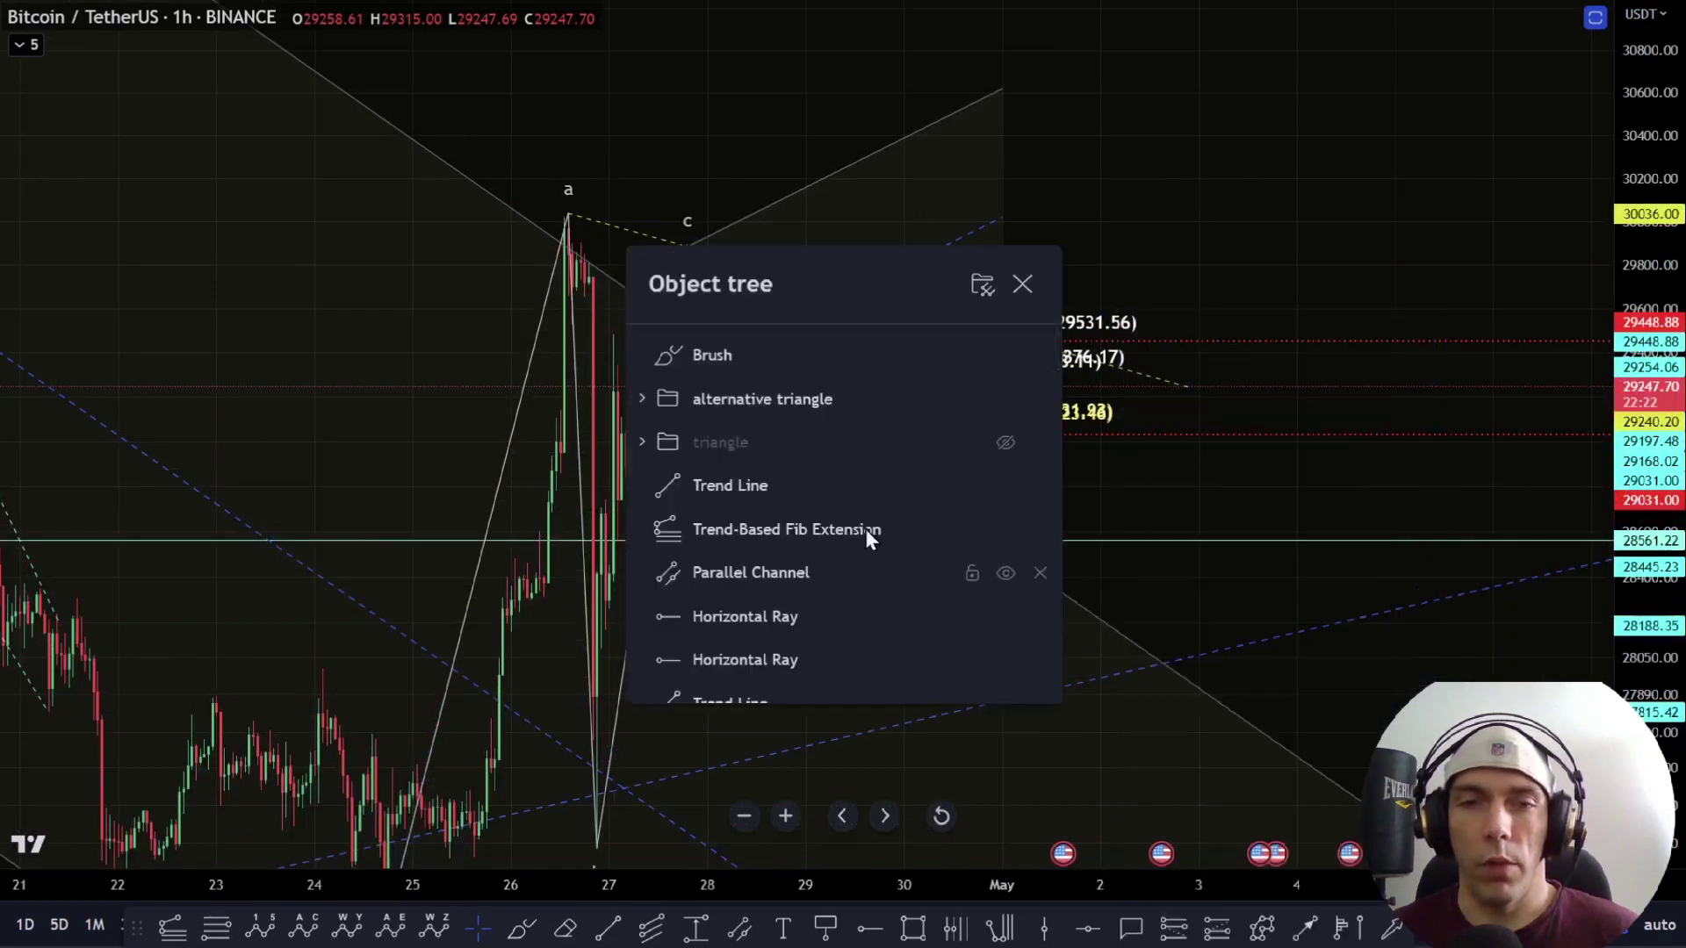
scroll(871, 518, "down", 3)
scroll(887, 505, "up", 3)
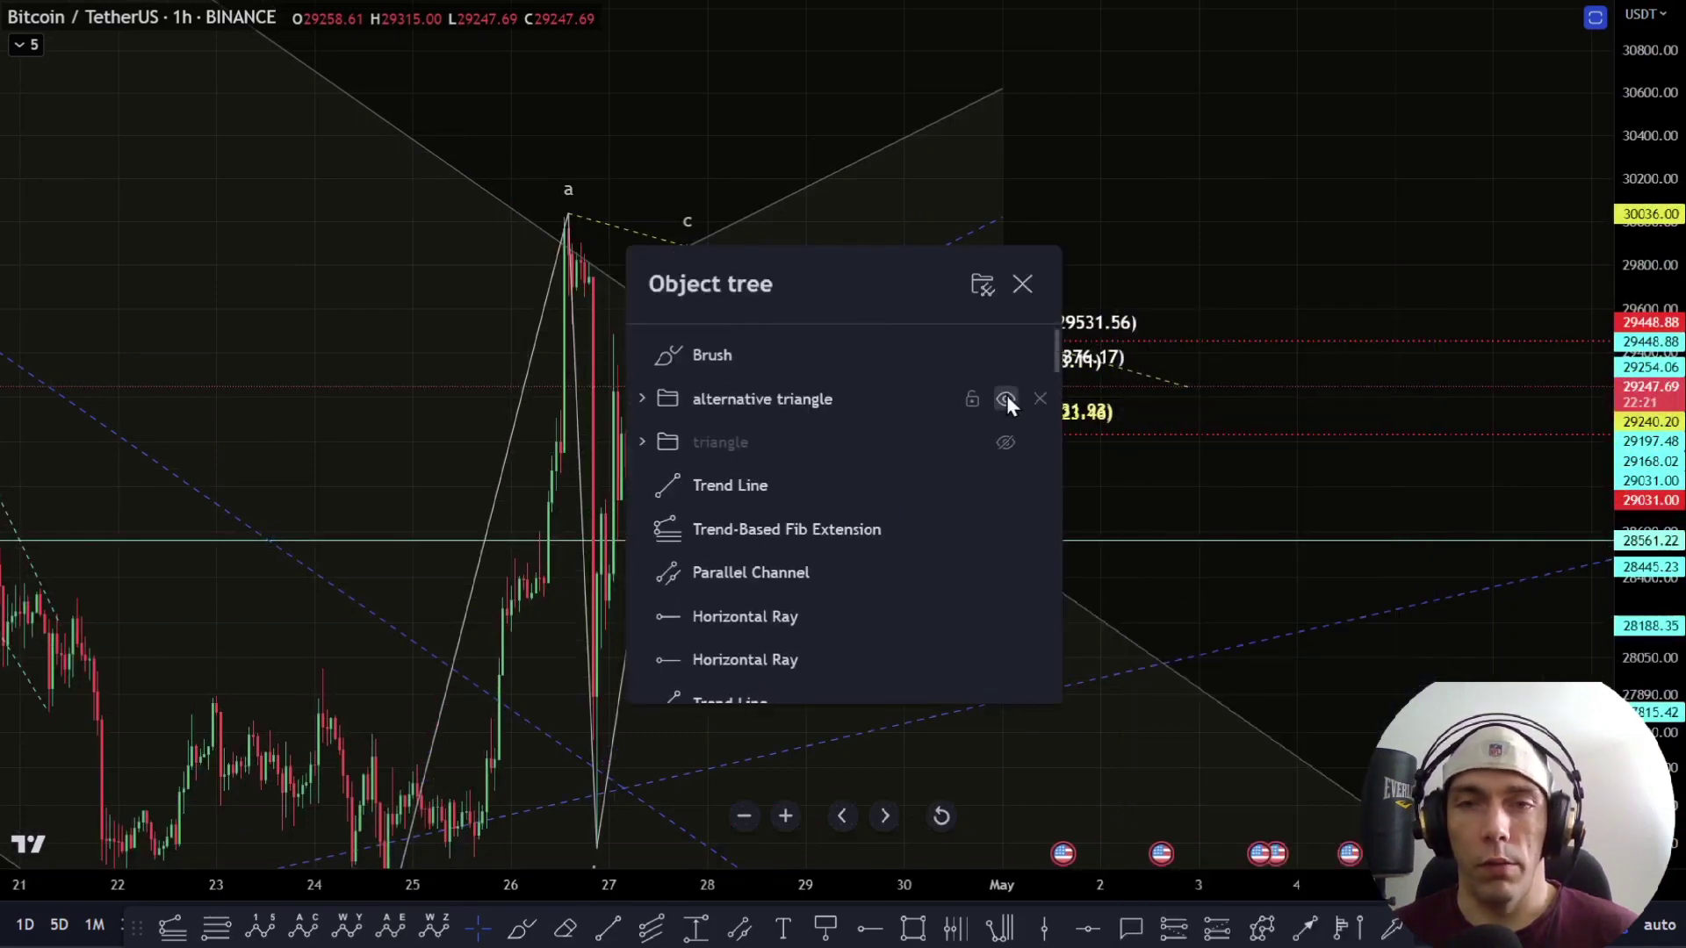
left_click(1006, 400)
left_click(1287, 436)
left_click_drag(1162, 463, 1173, 429)
left_click(996, 365)
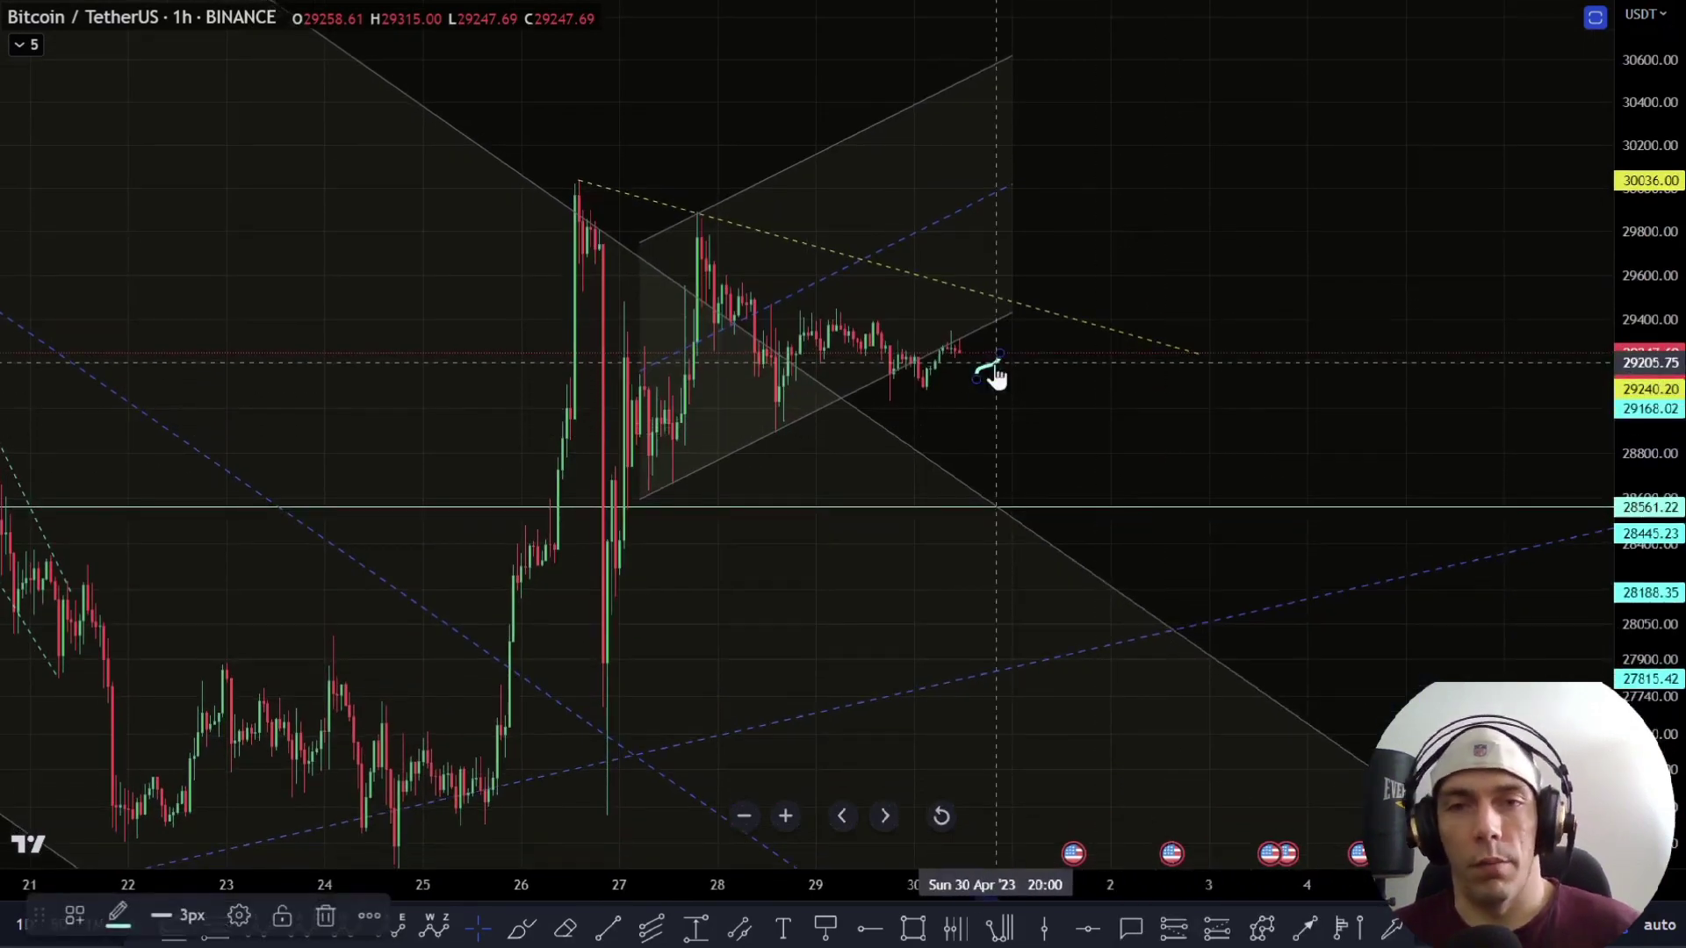
key("Delete")
Step: Show the hidden drawing group holding the A-B-C count with the 27136.00 extension and the 31035.84 zone
left_click_drag(1291, 377, 1307, 288)
left_click_drag(1672, 434, 1682, 492)
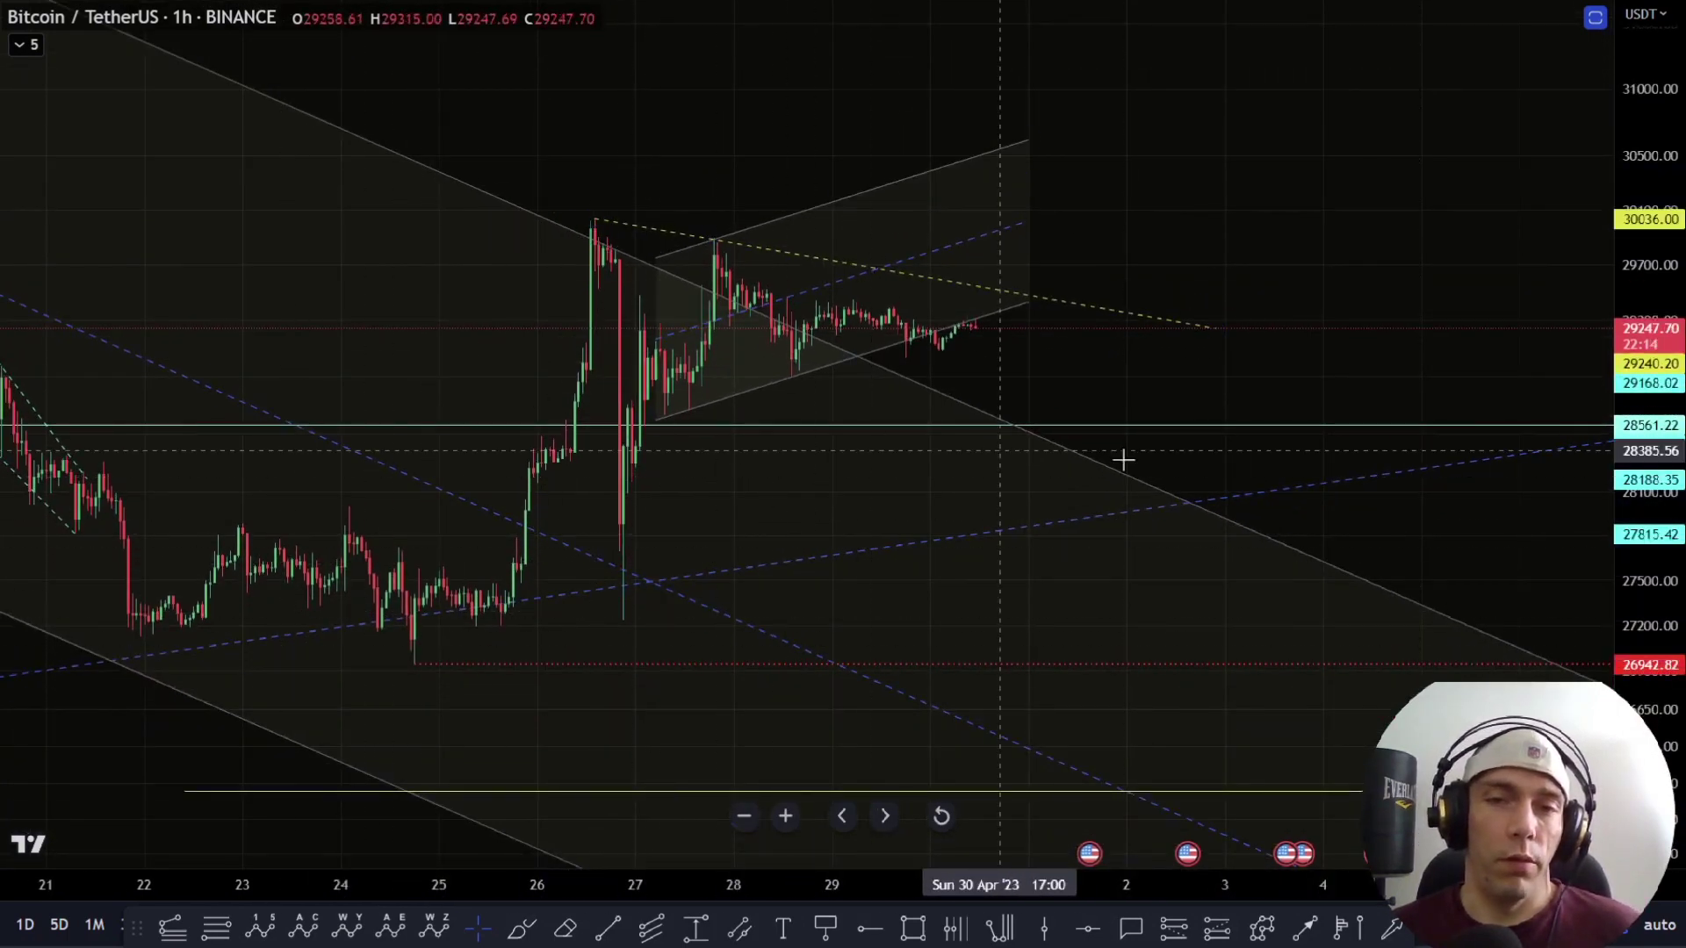
right_click(1181, 365)
left_click(1229, 711)
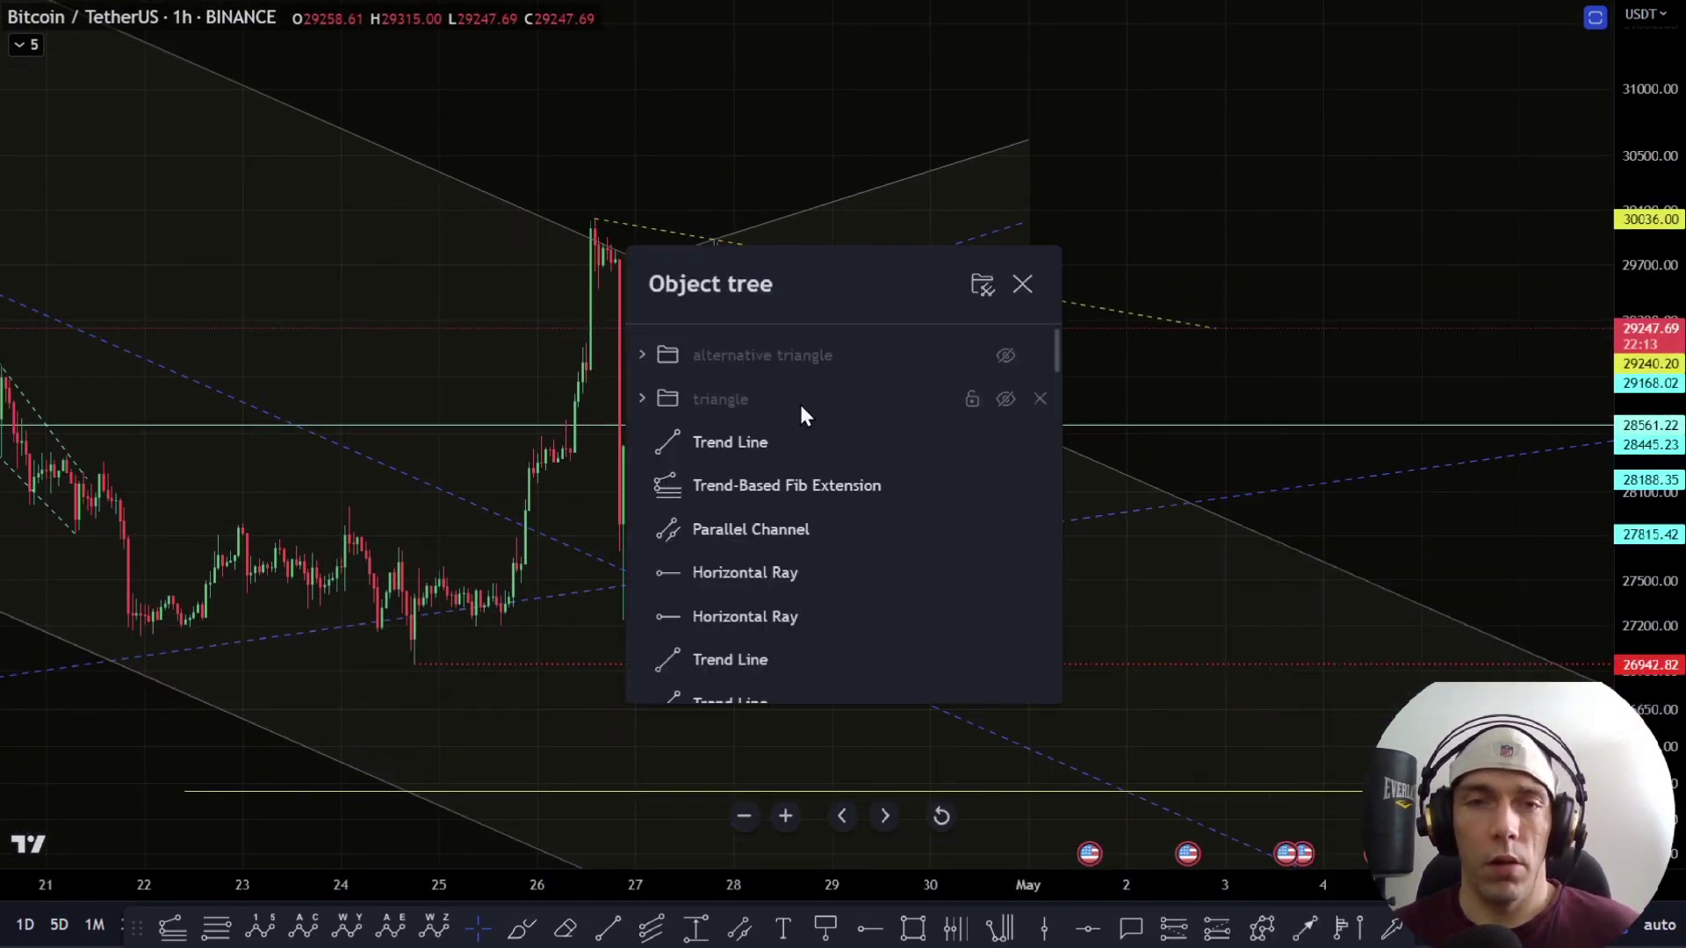
scroll(801, 412, "down", 15)
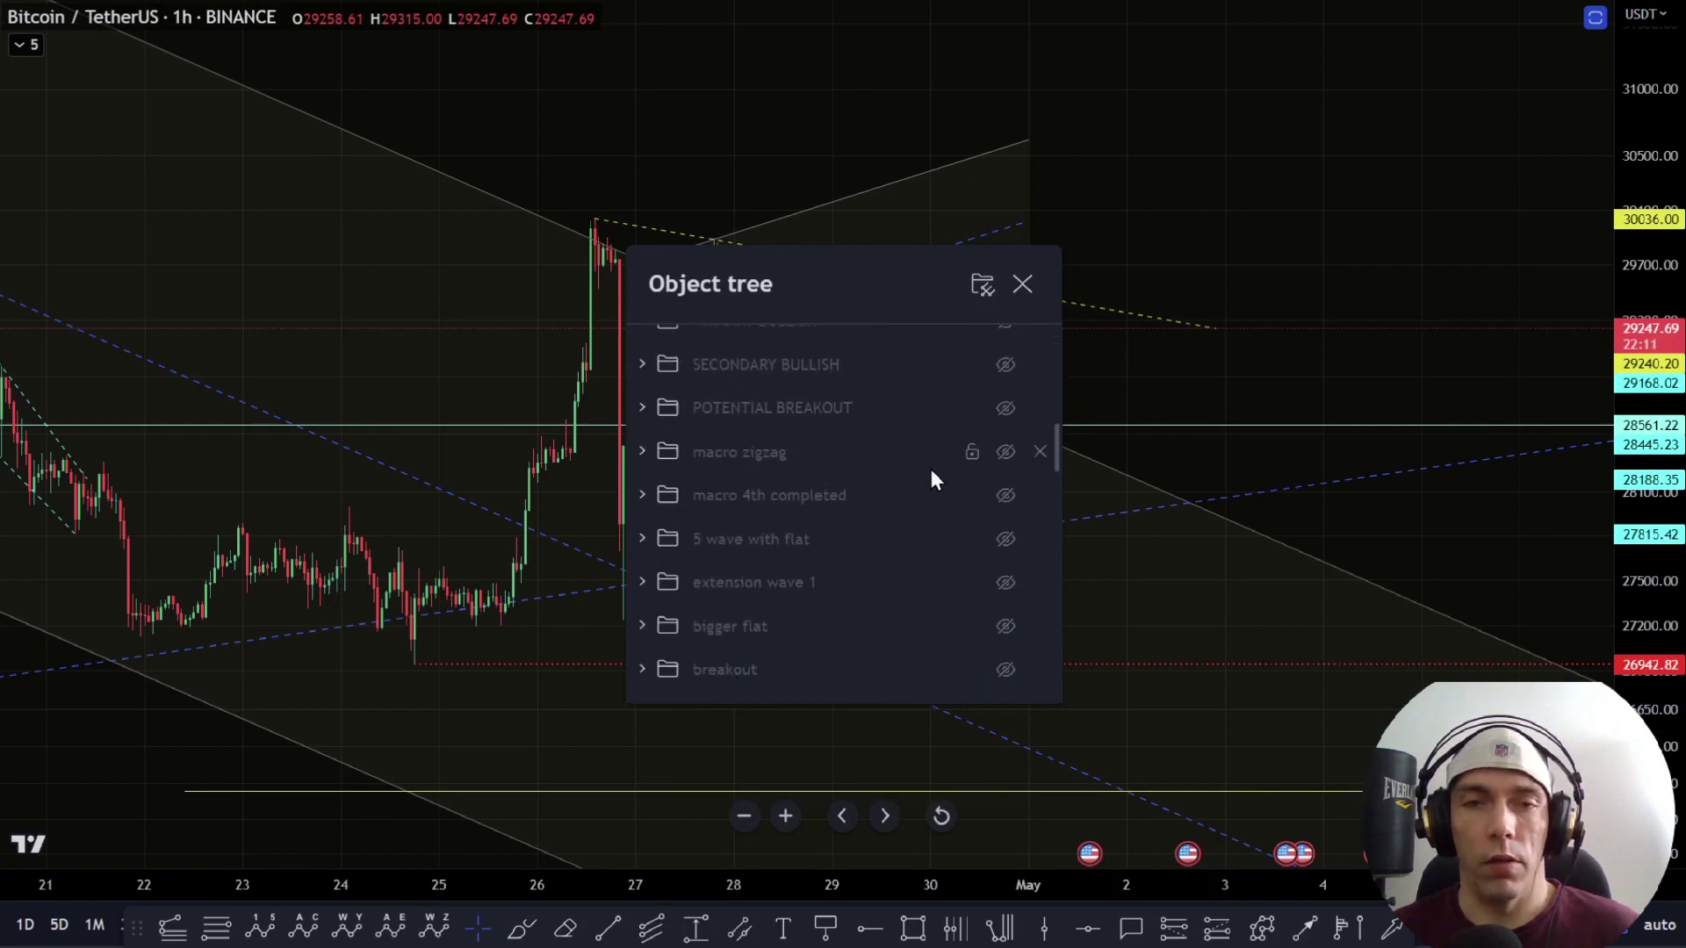
scroll(931, 472, "down", 5)
left_click(1005, 614)
key("Escape")
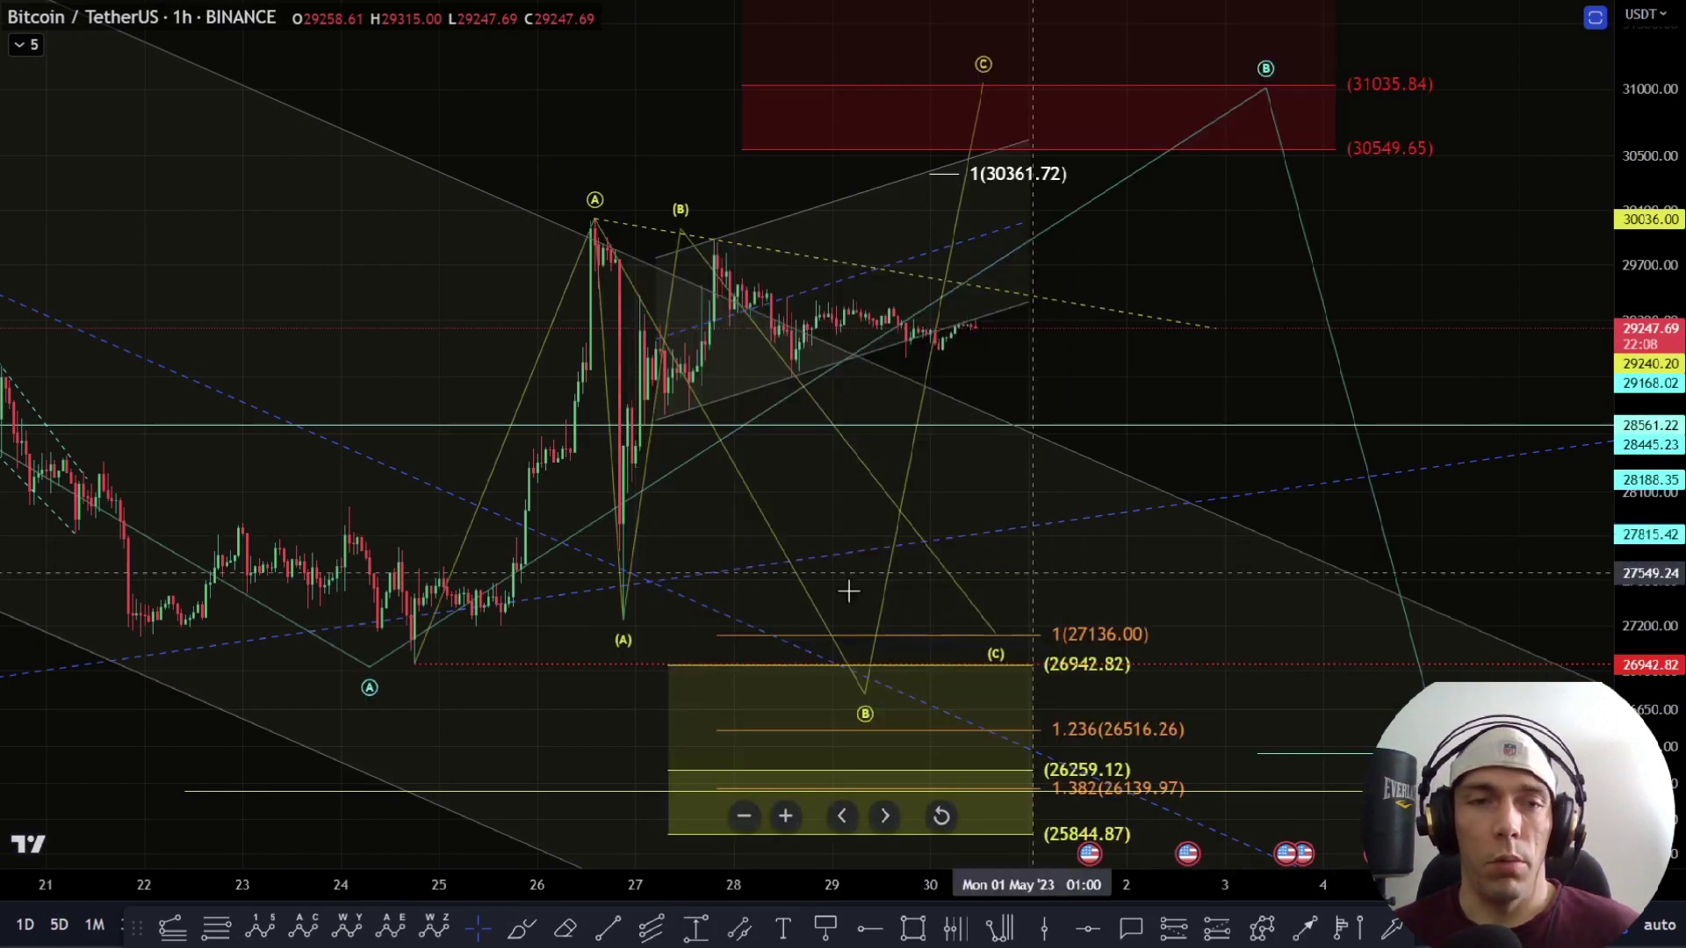
Step: Move the dotted red horizontal ray up to 27541.54 and the yellow circled wave B point to about 26,970
left_click(594, 227)
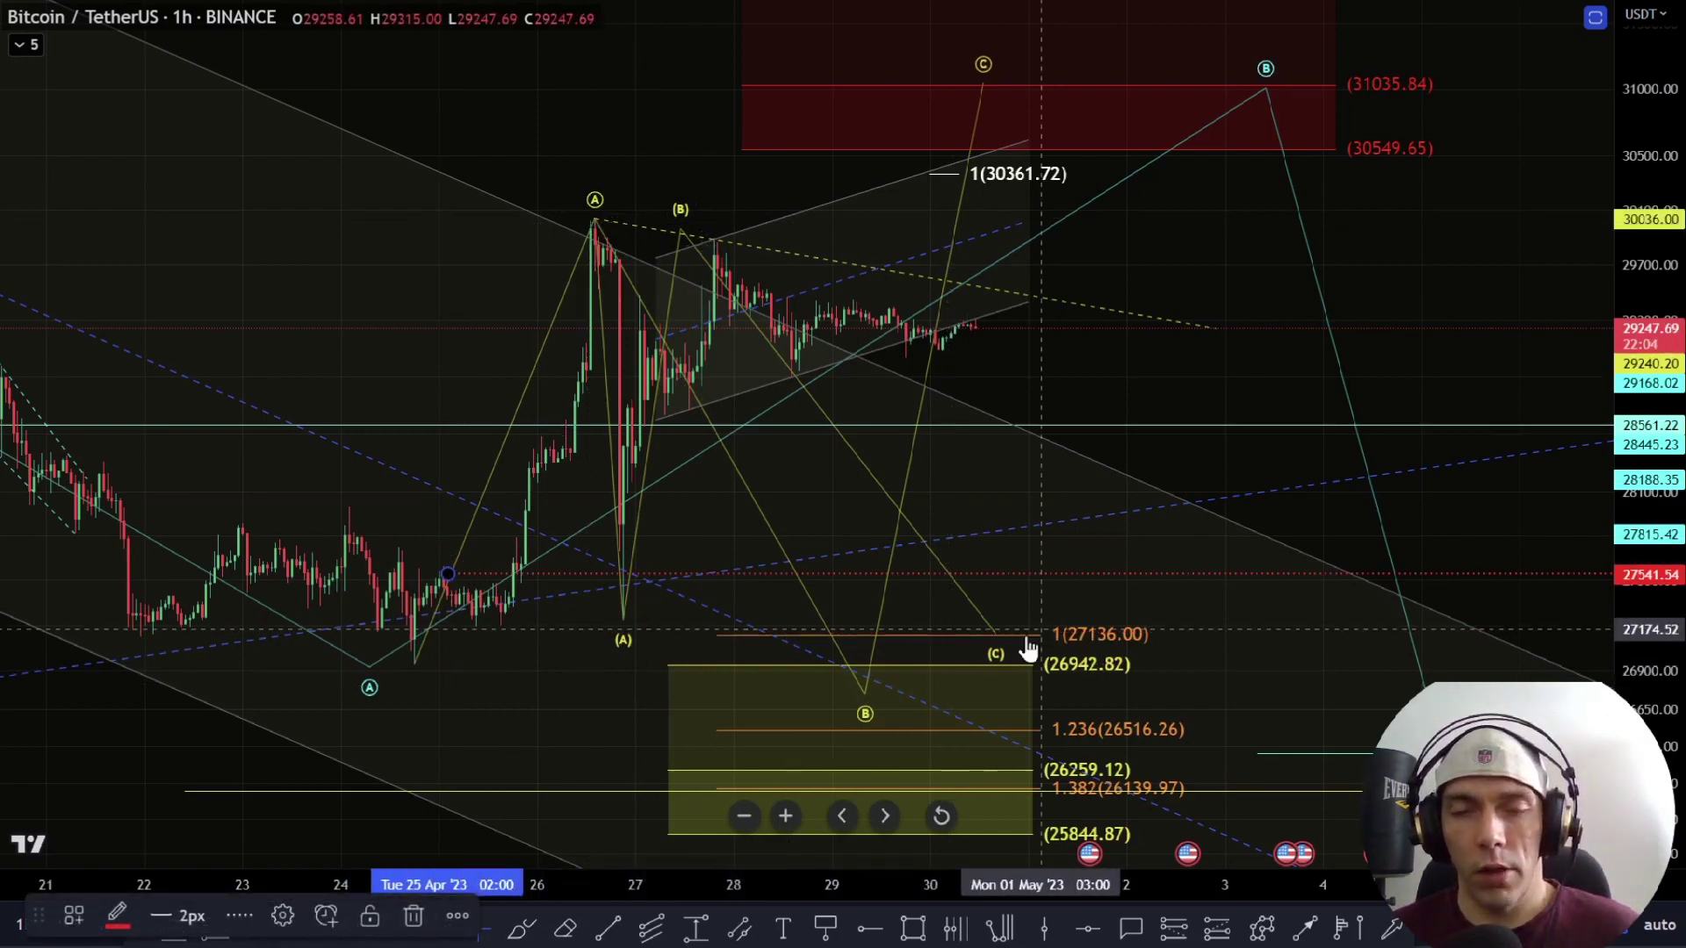
left_click(870, 715)
left_click_drag(866, 698, 922, 662)
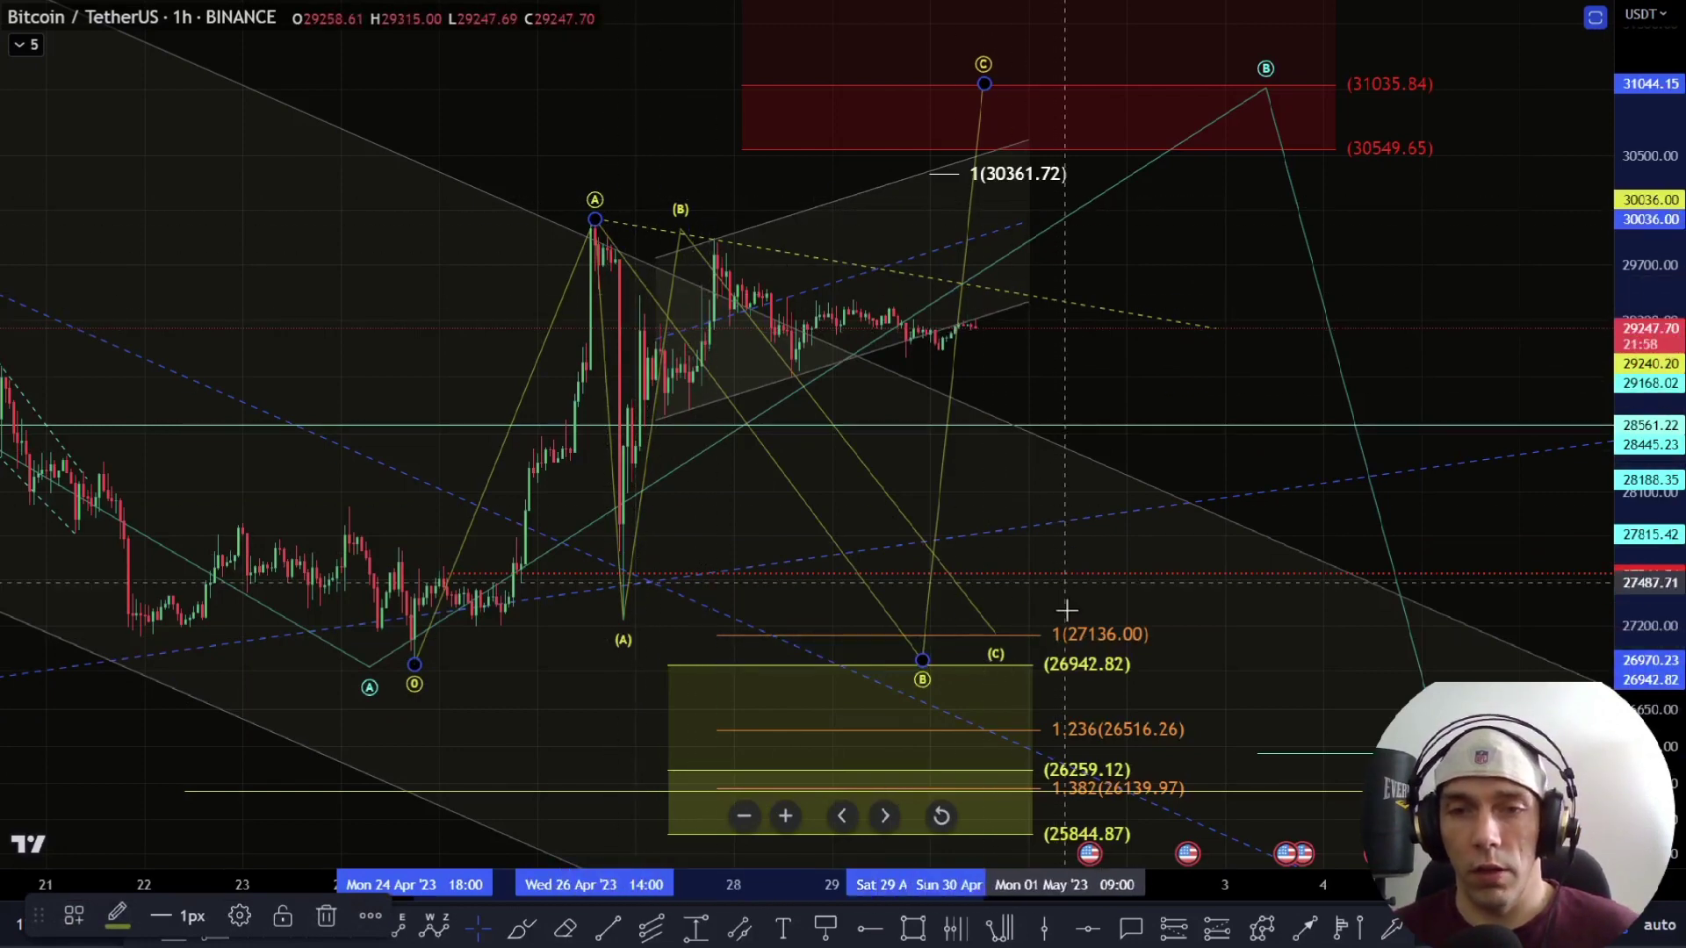
Step: Move the yellow wave (B) point onto the 27 April price high at about 29,916
left_click_drag(1643, 702, 1643, 645)
mouse_move(1420, 709)
left_mouse_down()
mouse_move(1412, 642)
mouse_move(1215, 534)
left_mouse_up()
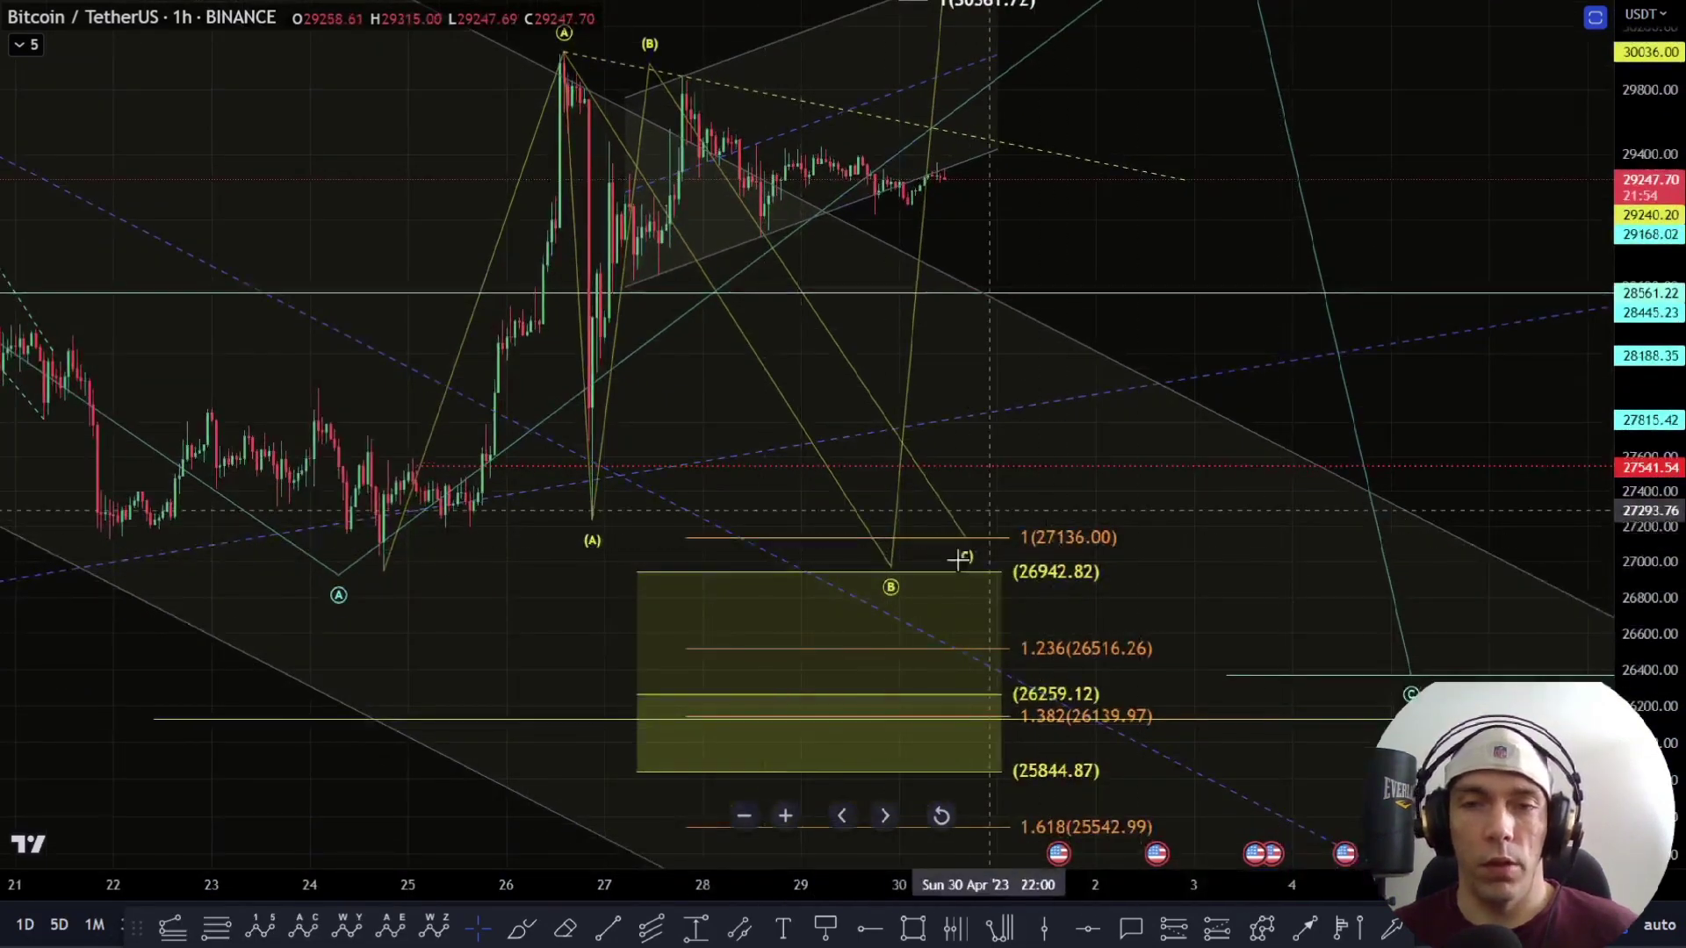
left_click_drag(1113, 571, 1090, 650)
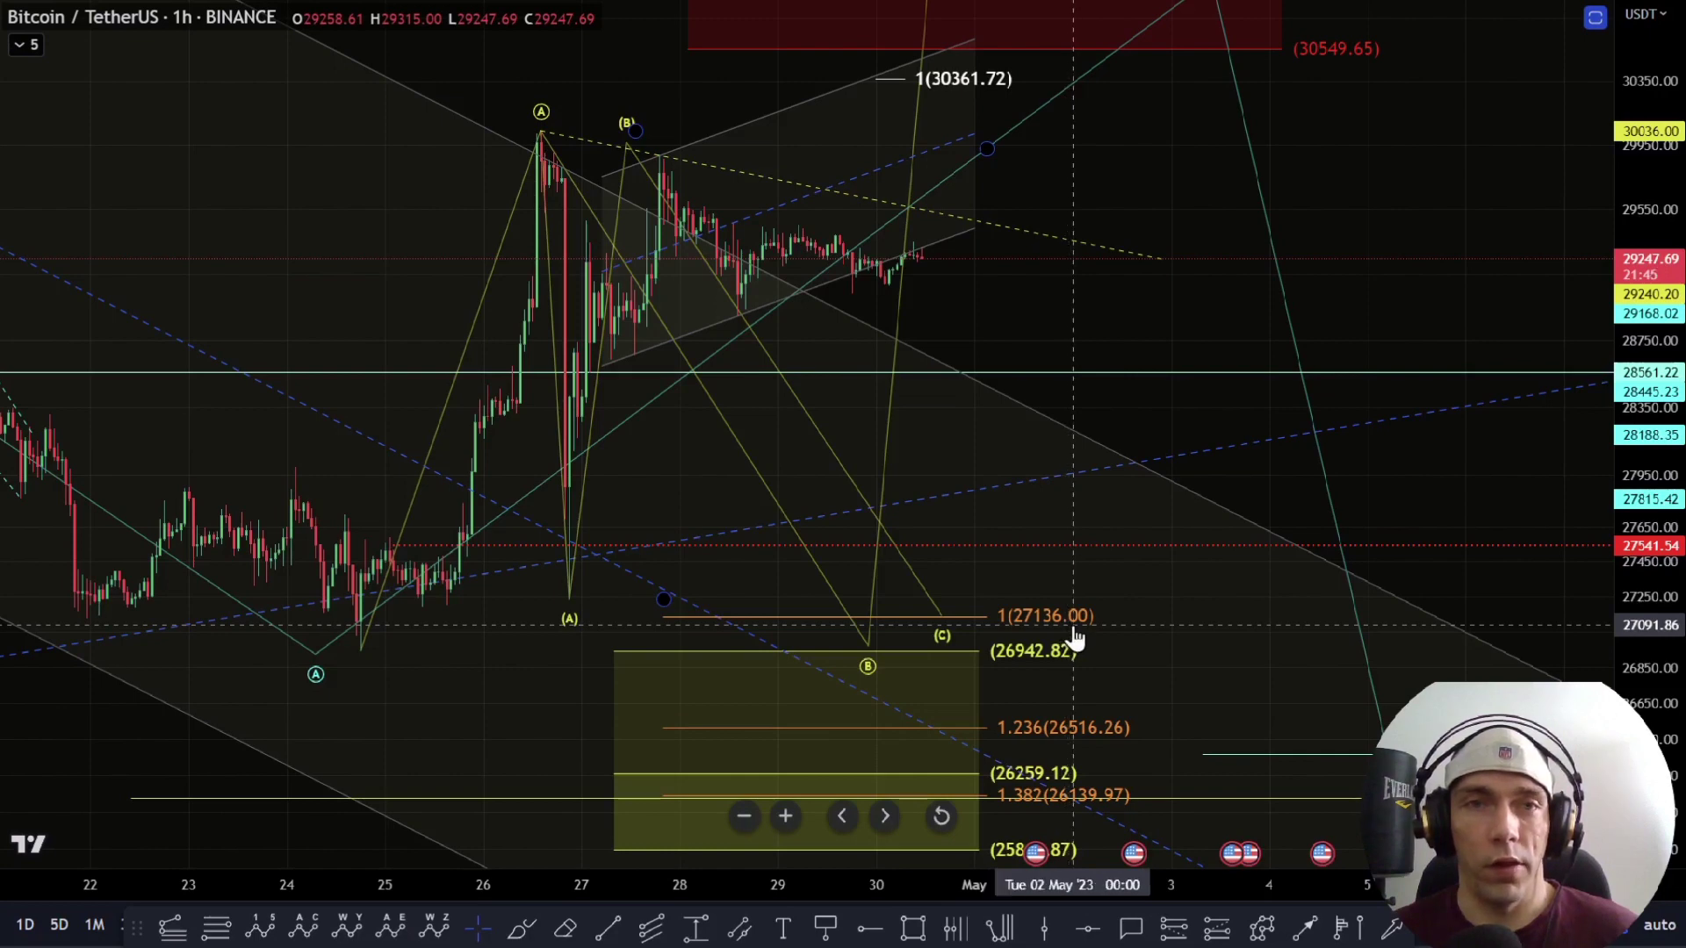
left_click_drag(628, 150, 667, 153)
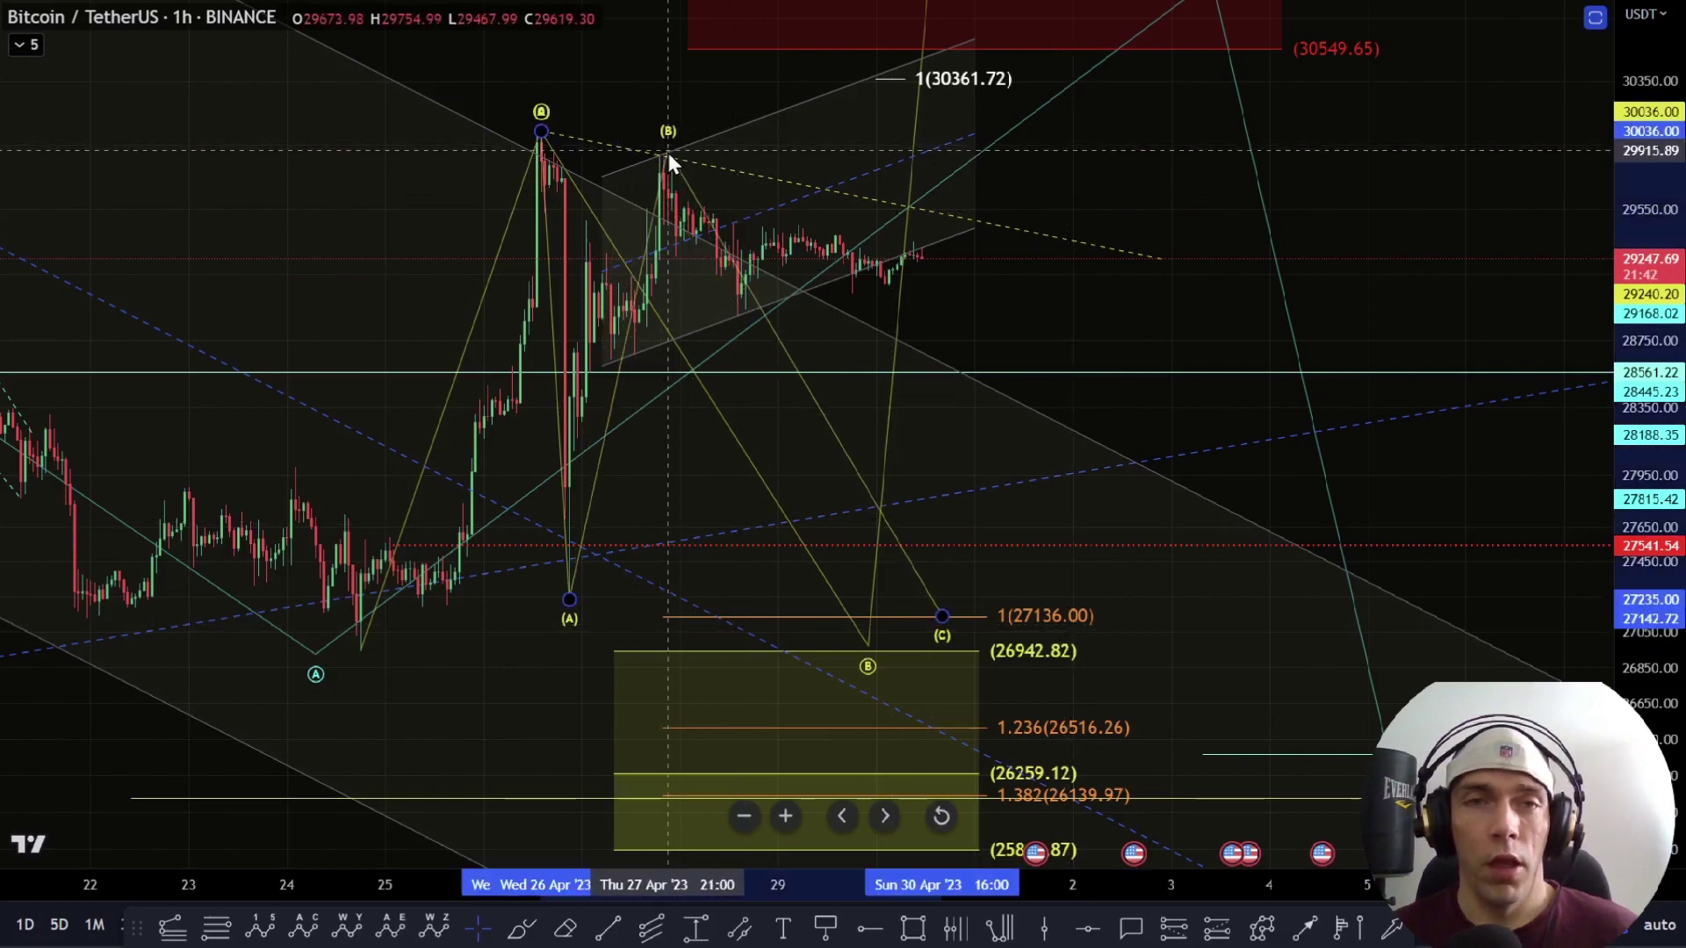
Step: Brush temporary correction paths down to the 27136.00 level and up into the red zone above 30549.65, and undo the strokes
left_click(523, 929)
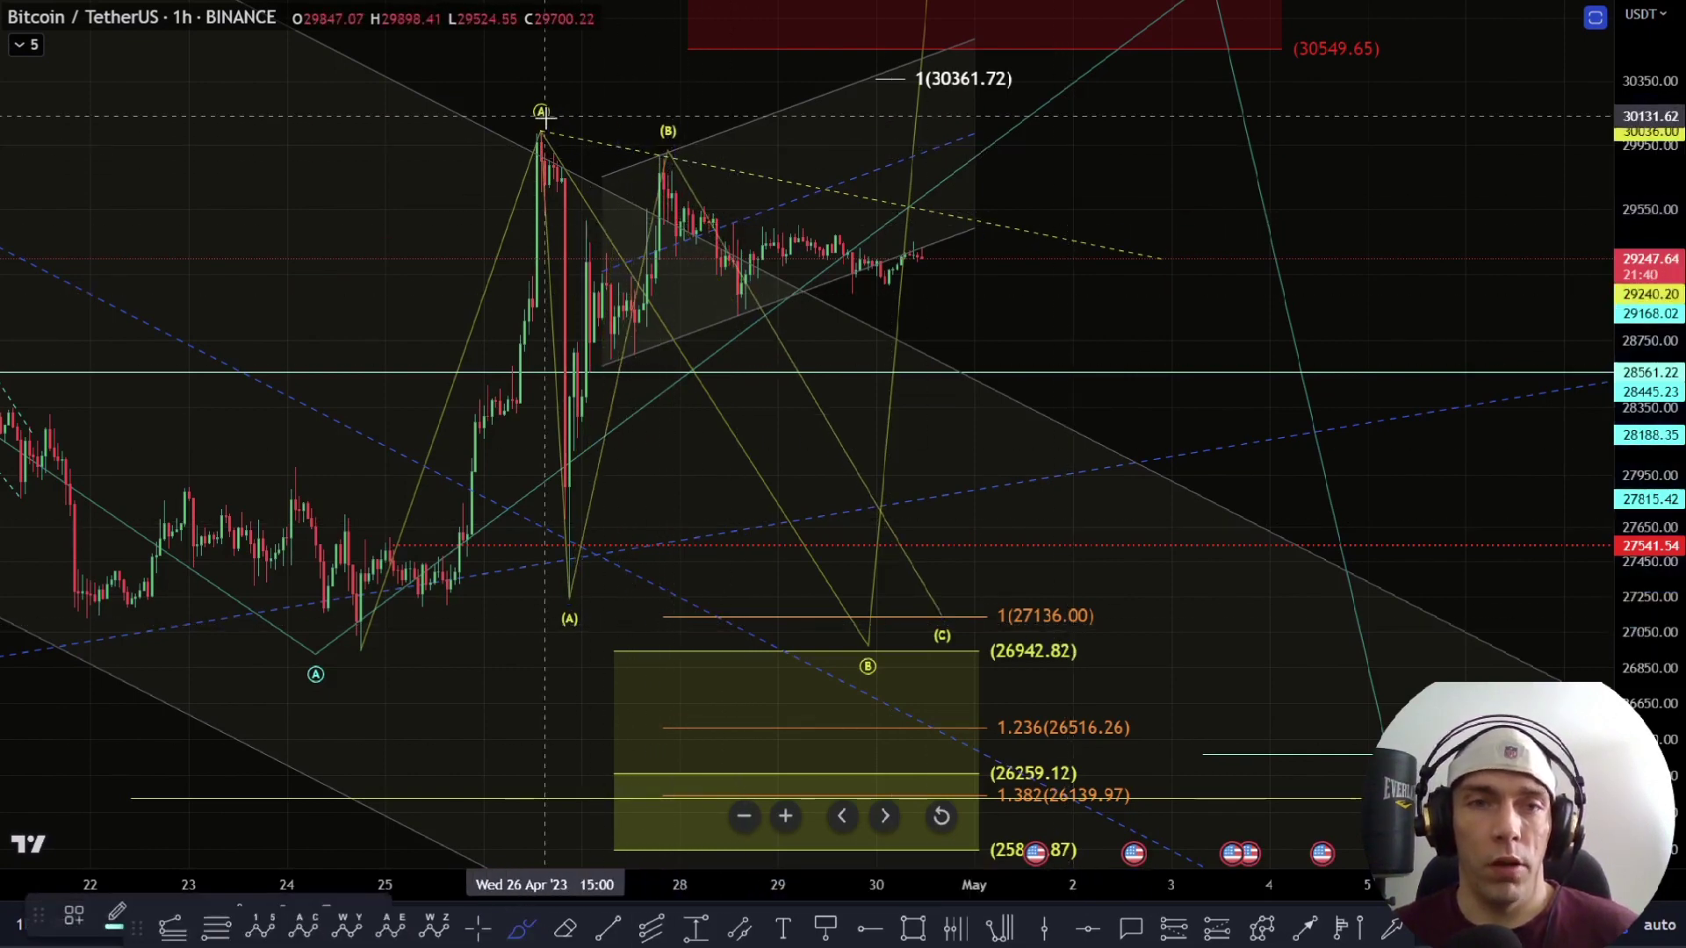
mouse_move(544, 130)
left_mouse_down()
mouse_move(565, 592)
mouse_move(841, 192)
left_mouse_up()
left_click_drag(873, 316, 966, 587)
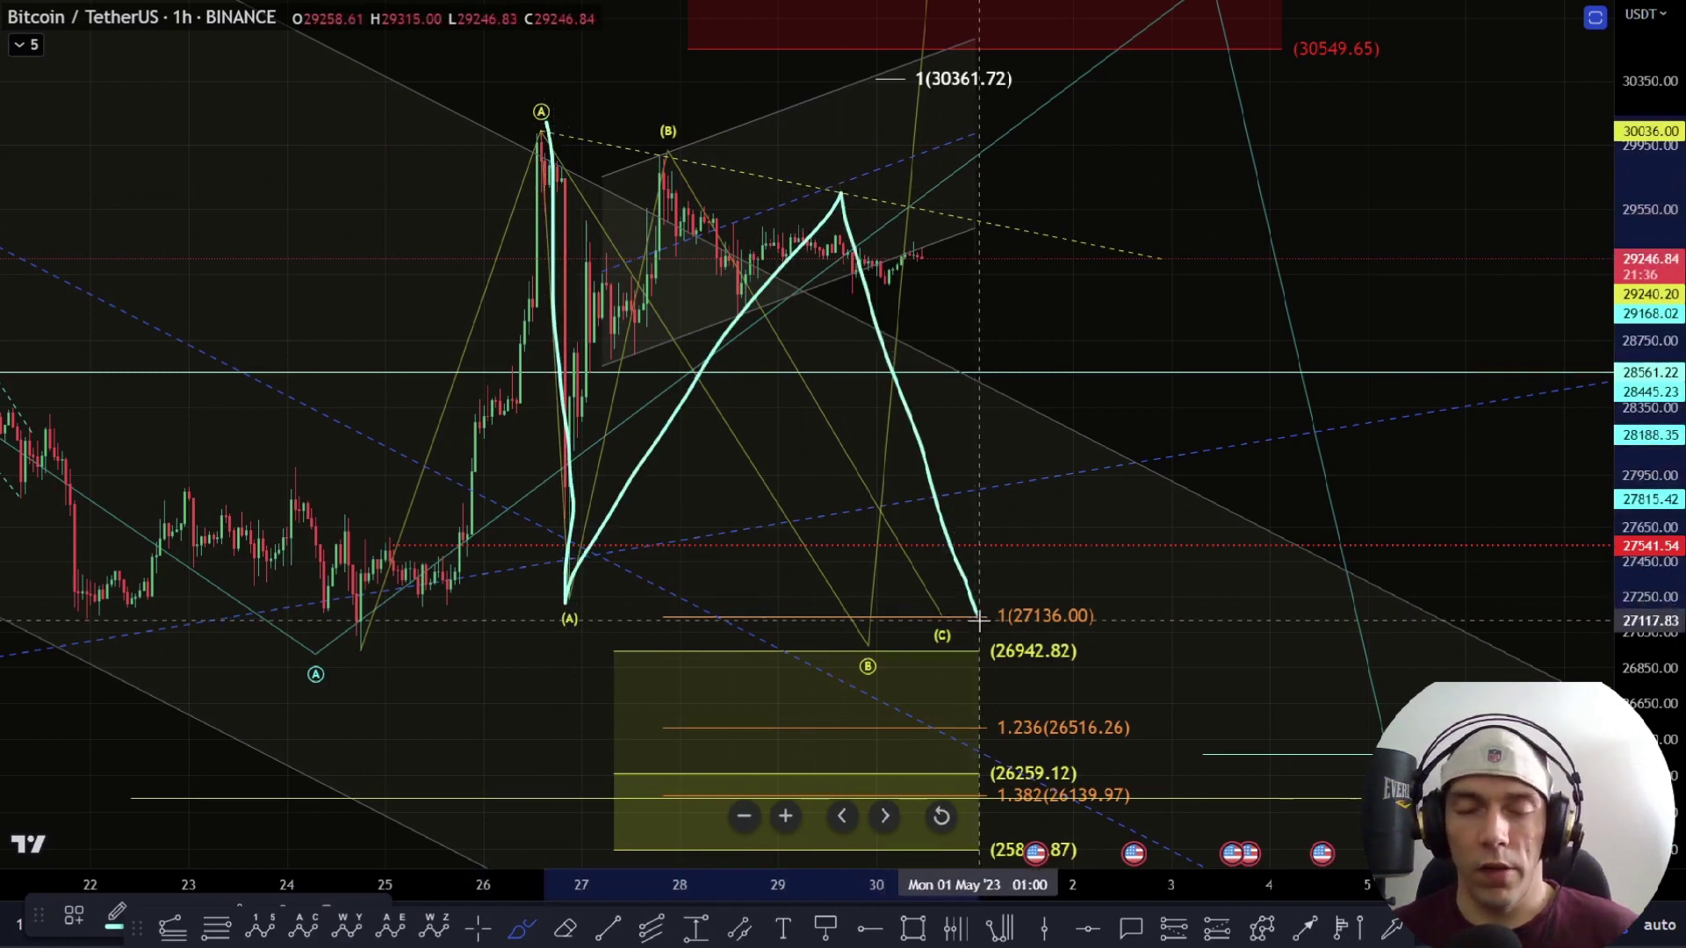
left_click_drag(1665, 364, 1664, 422)
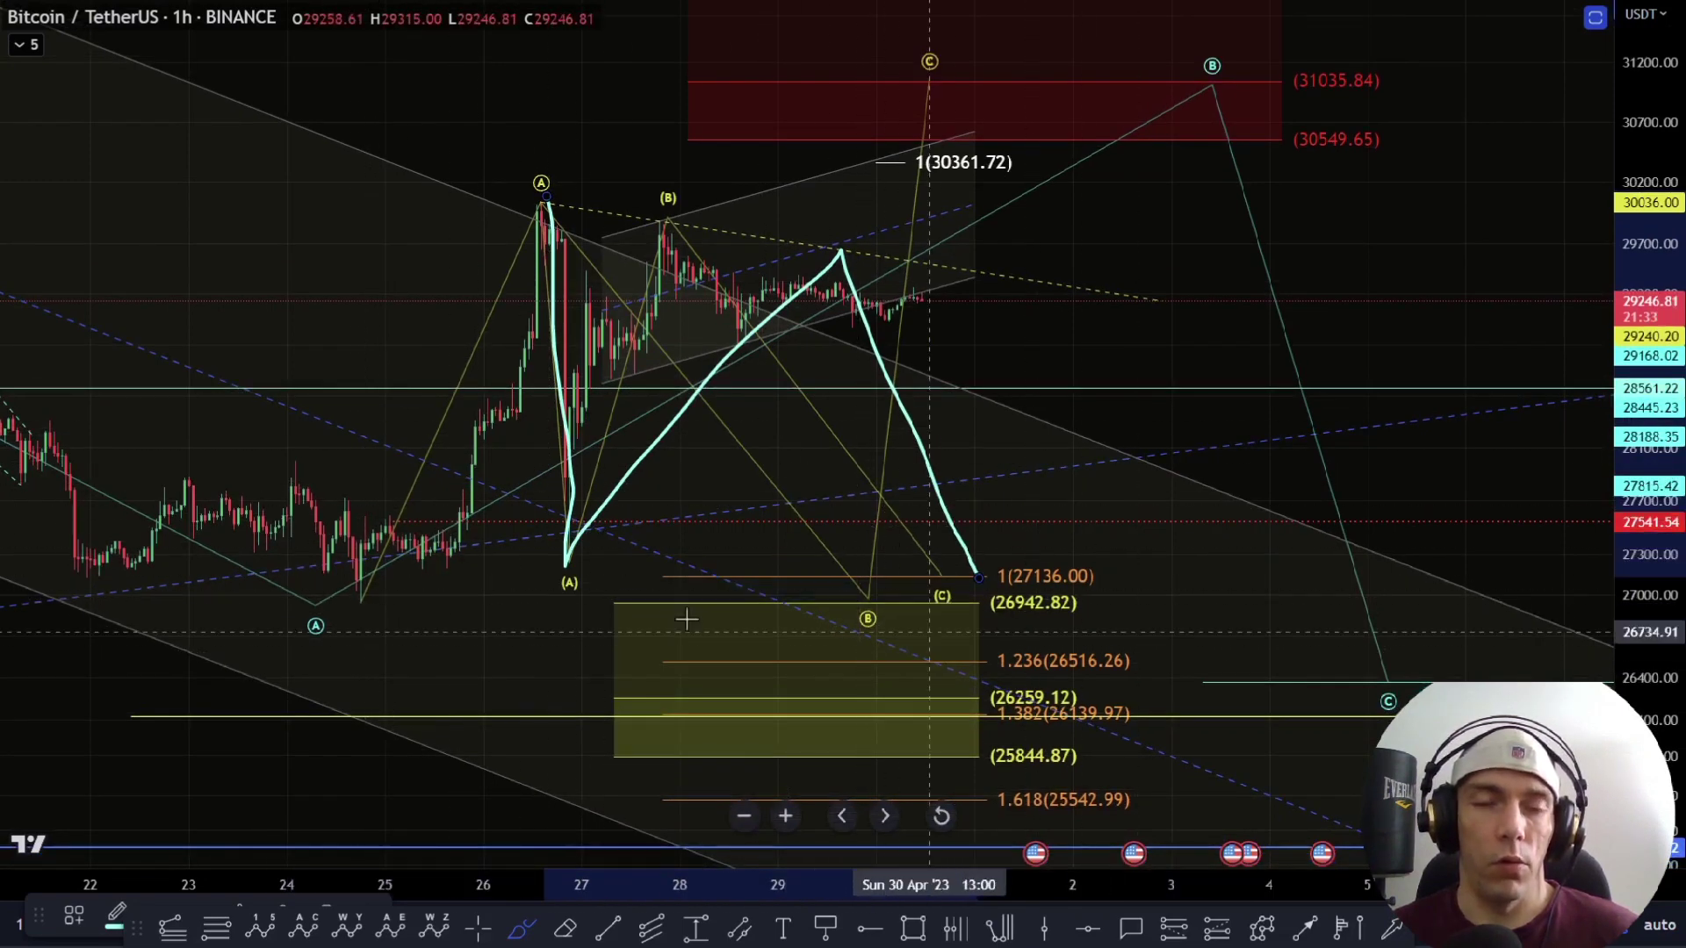
mouse_move(373, 601)
left_mouse_down()
mouse_move(546, 200)
mouse_move(976, 575)
mouse_move(1102, 331)
mouse_move(1178, 98)
mouse_move(1149, 128)
left_mouse_up()
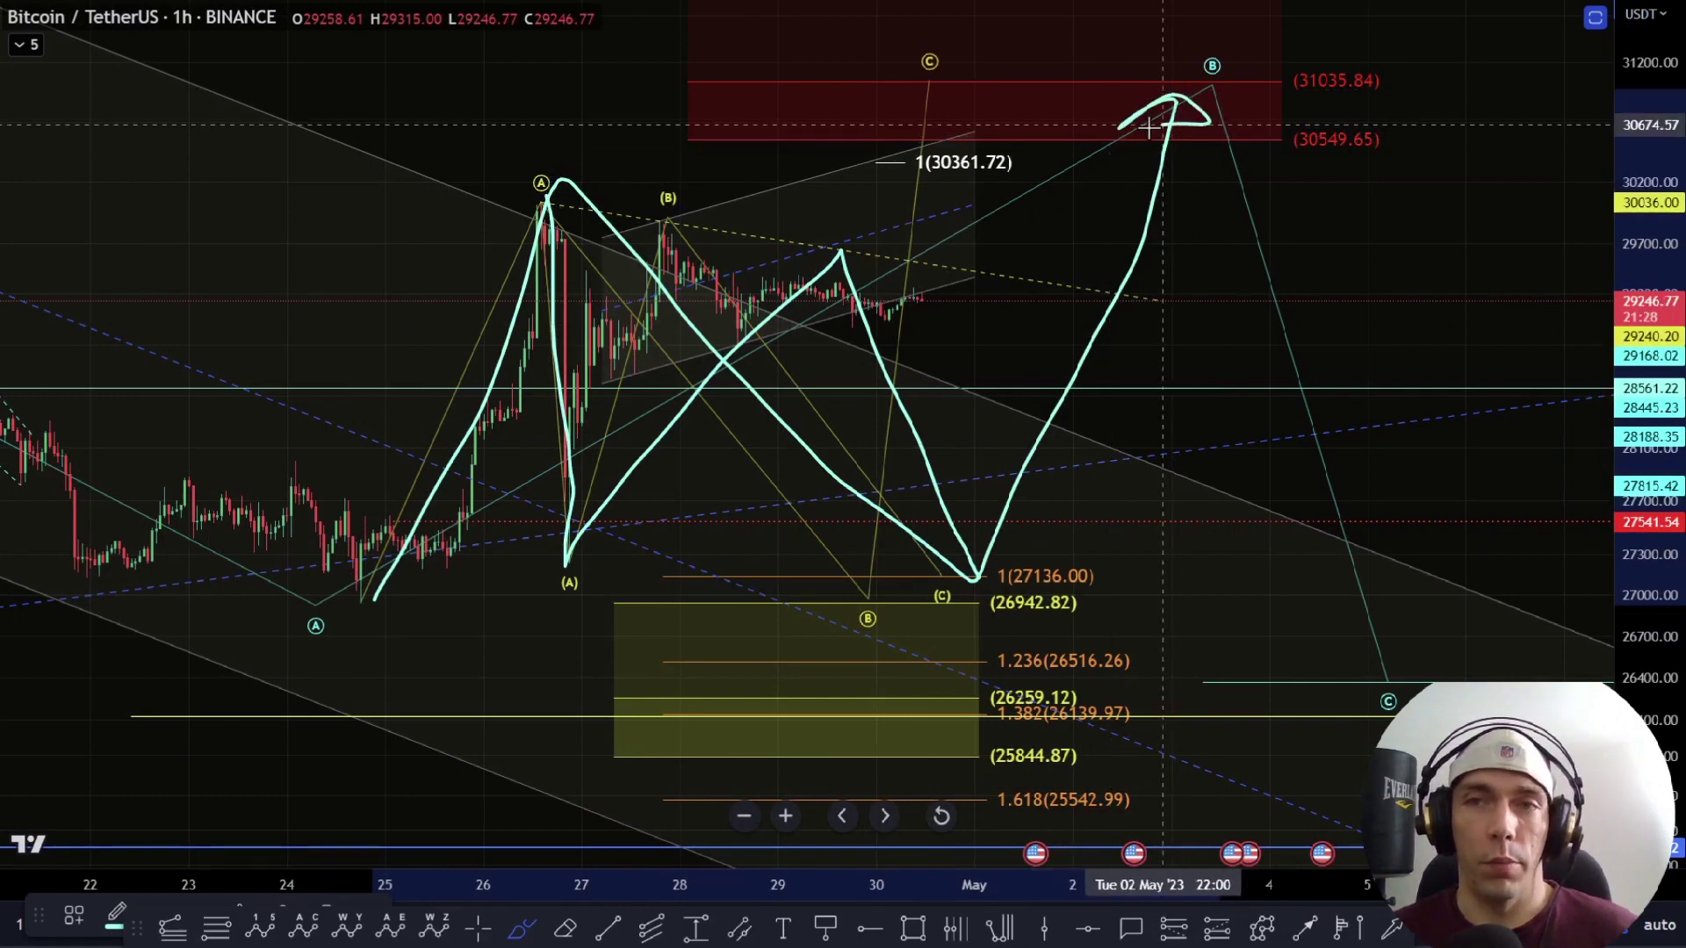
key("ctrl+z")
key("ctrl+z")
key("ctrl+z")
key("ctrl+z")
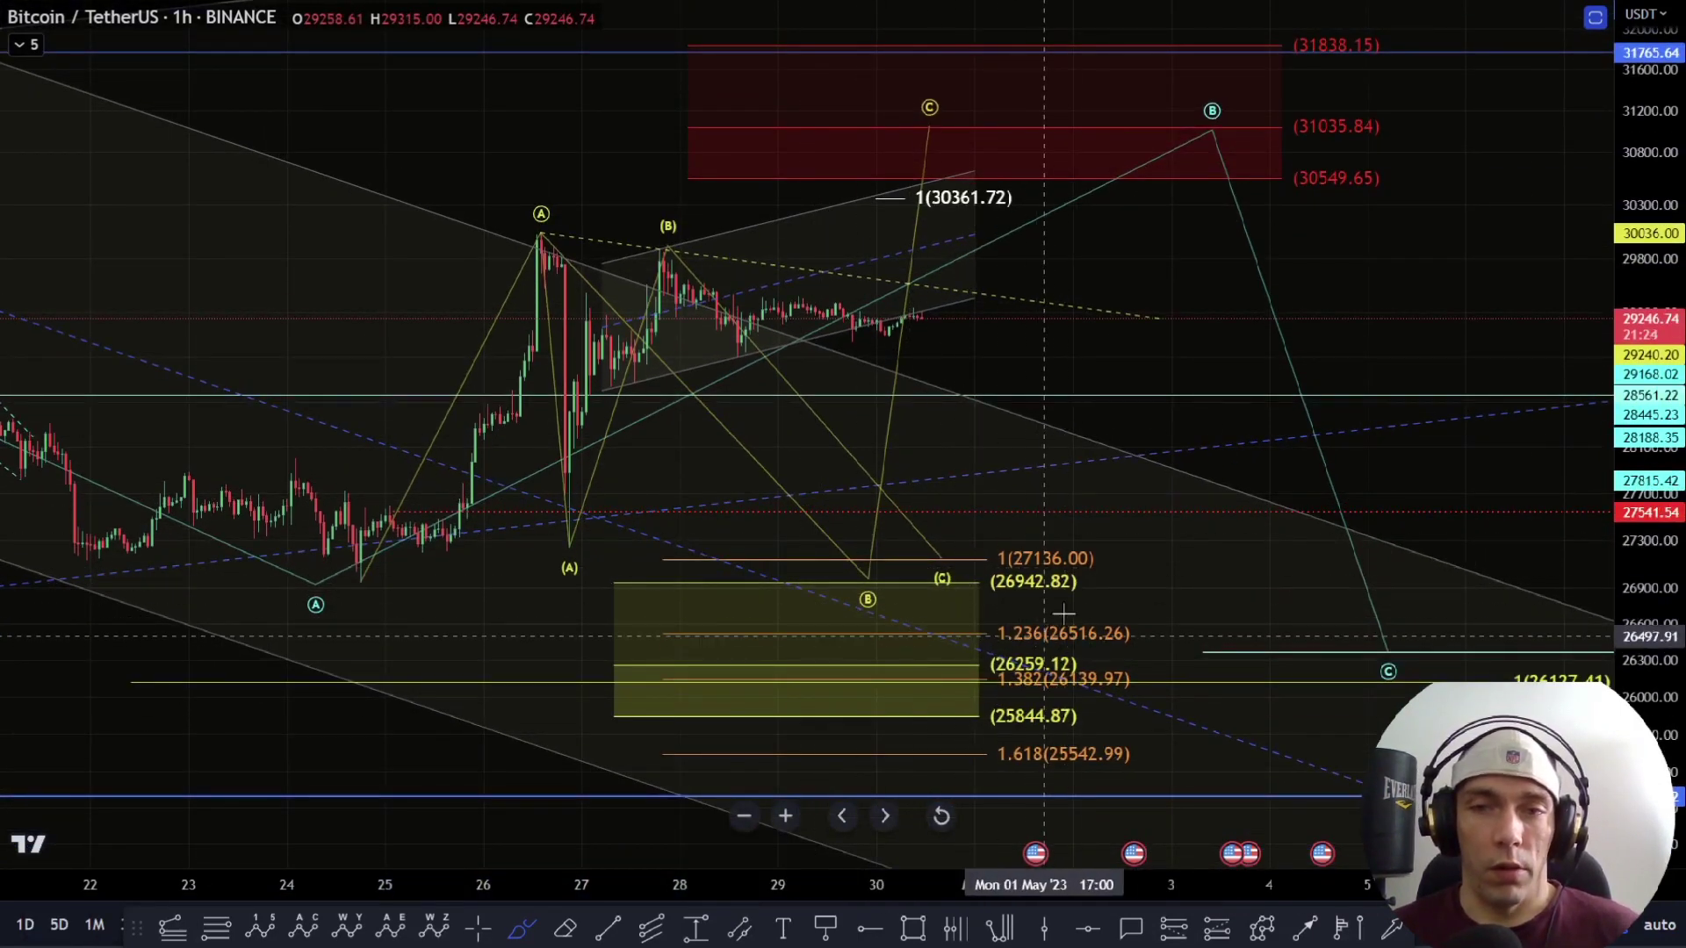
Step: Brush a temporary mark over the 27136.00 label and a circle around the 25844.87 label, undoing each stroke
left_click_drag(1097, 545, 995, 553)
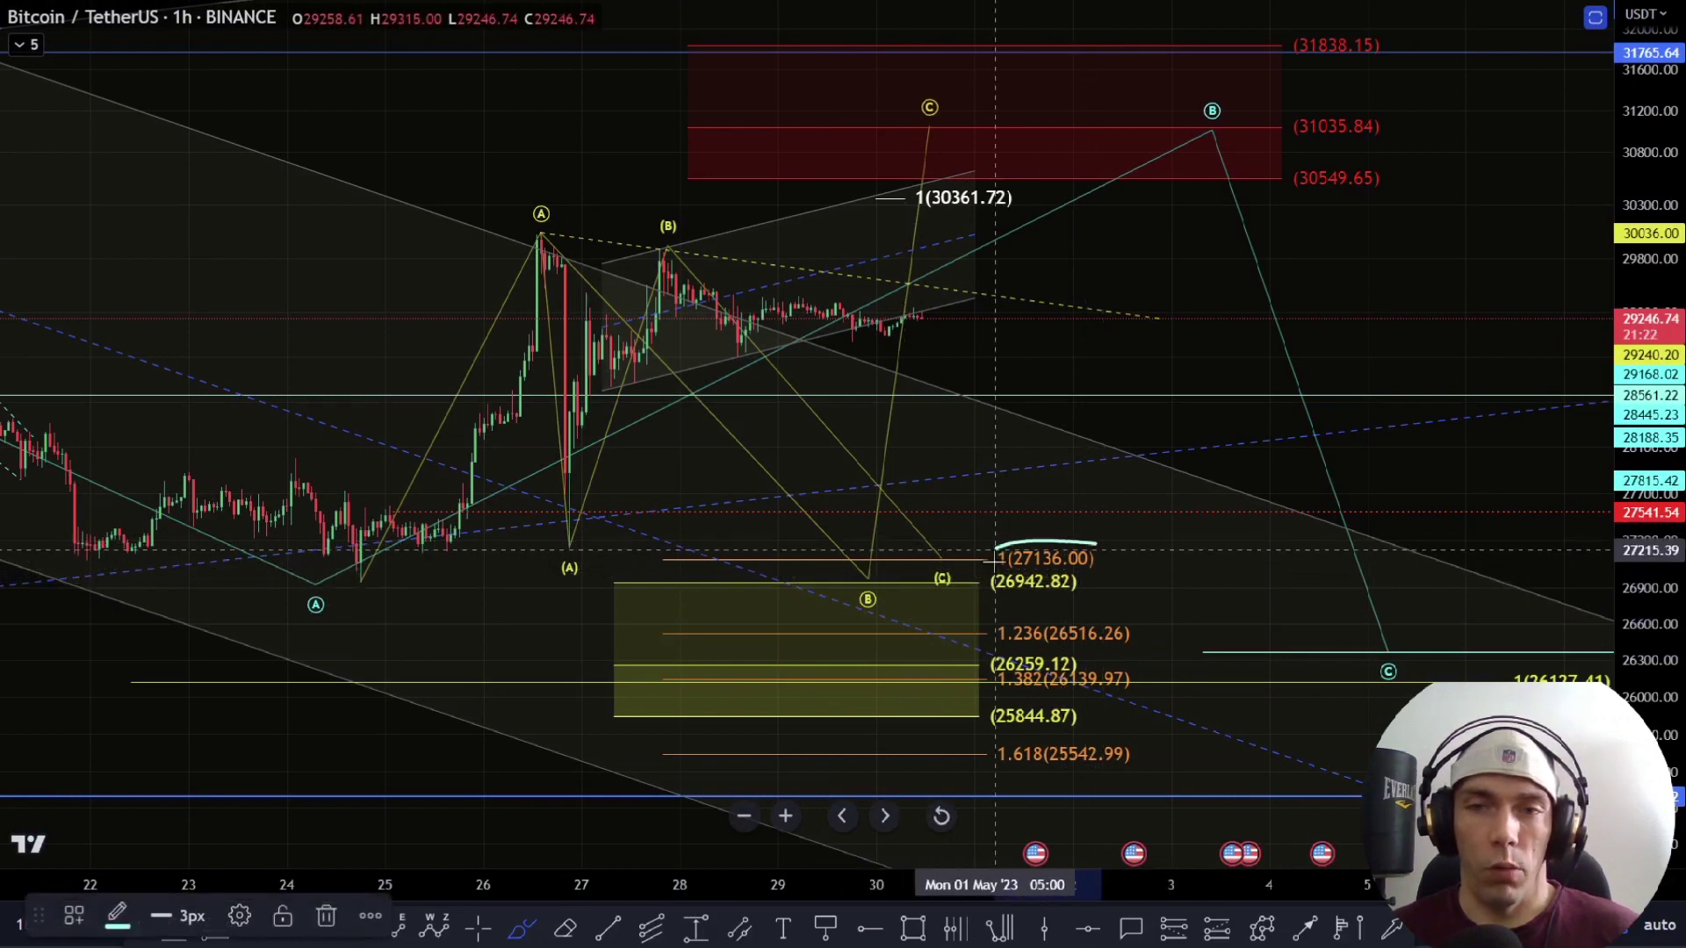
key("ctrl+z")
left_click_drag(1074, 694, 970, 707)
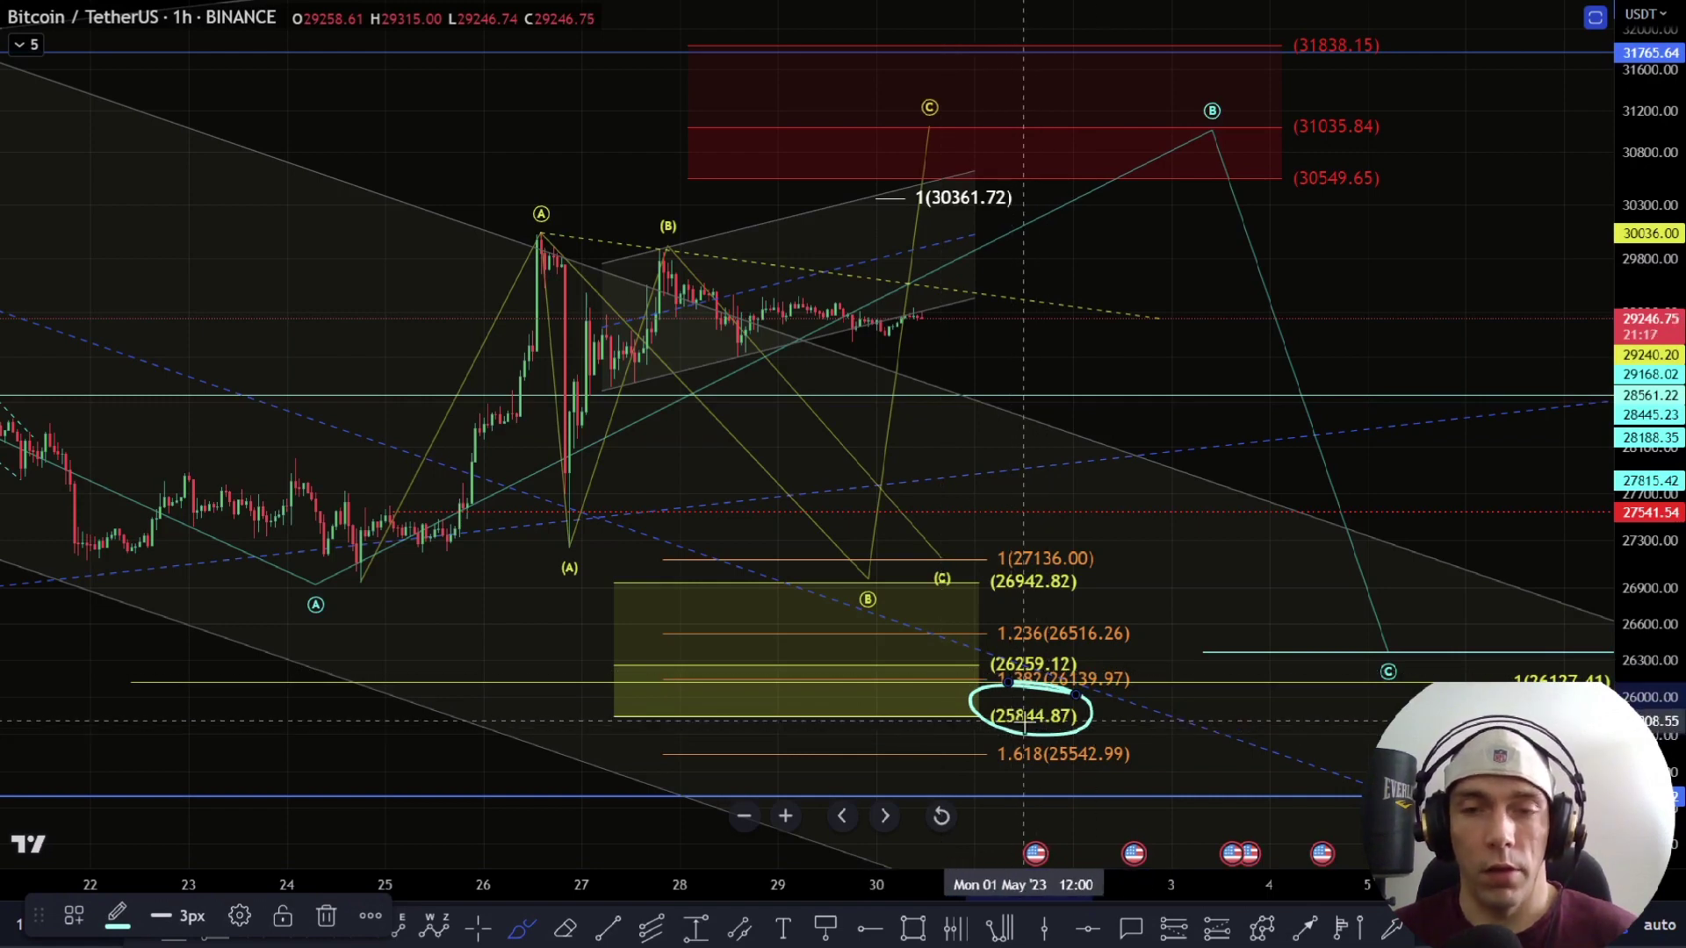
key("ctrl+z")
Step: Brush a temporary path down into the yellow zone and up to 31765.64, mark the range's high and low, and undo the strokes
mouse_move(512, 263)
left_mouse_down()
mouse_move(553, 544)
mouse_move(645, 435)
mouse_move(894, 311)
mouse_move(1003, 680)
left_mouse_up()
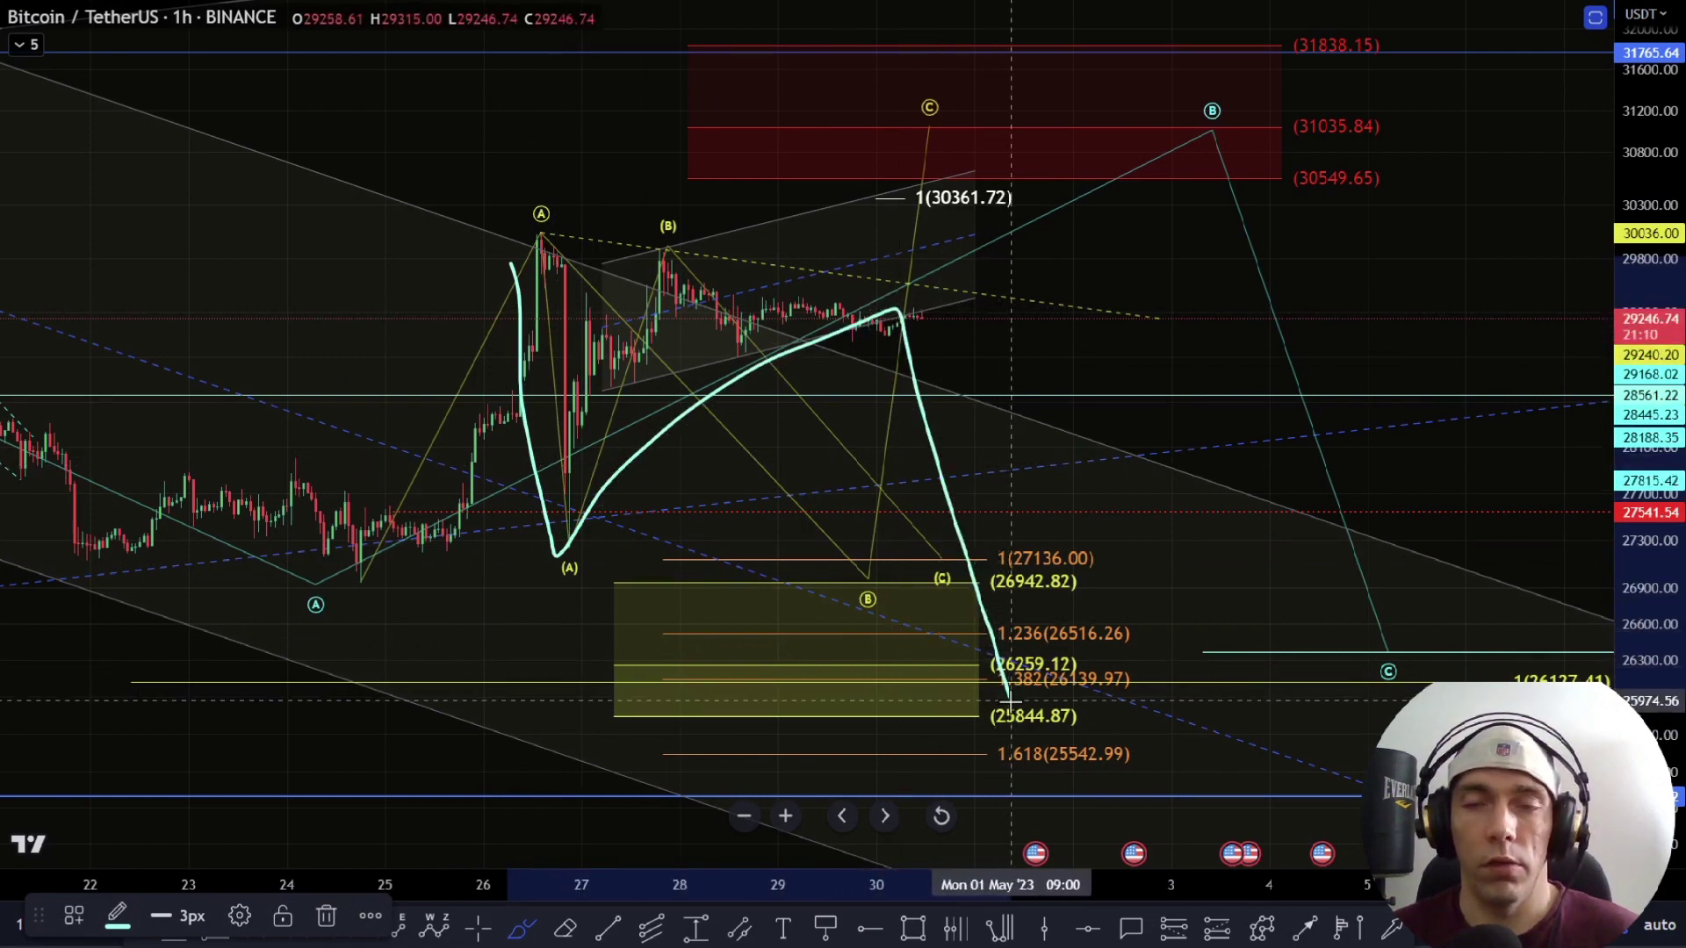
mouse_move(1196, 509)
left_mouse_down()
mouse_move(1305, 234)
mouse_move(1405, 63)
left_mouse_up()
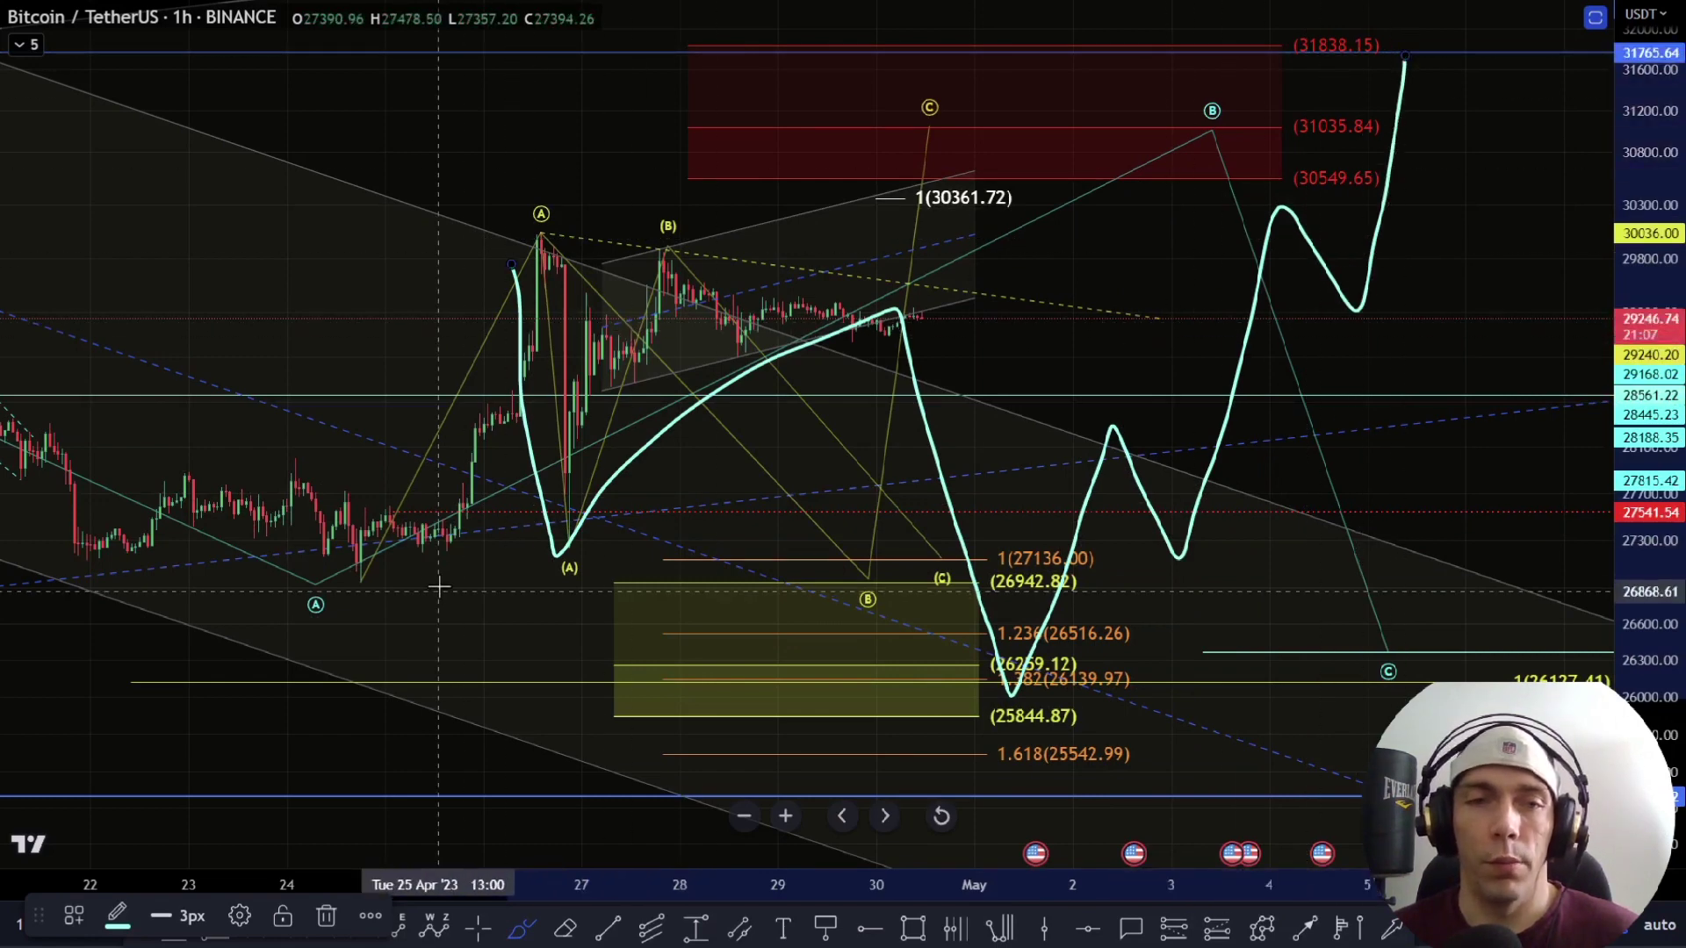
left_click_drag(332, 563, 387, 556)
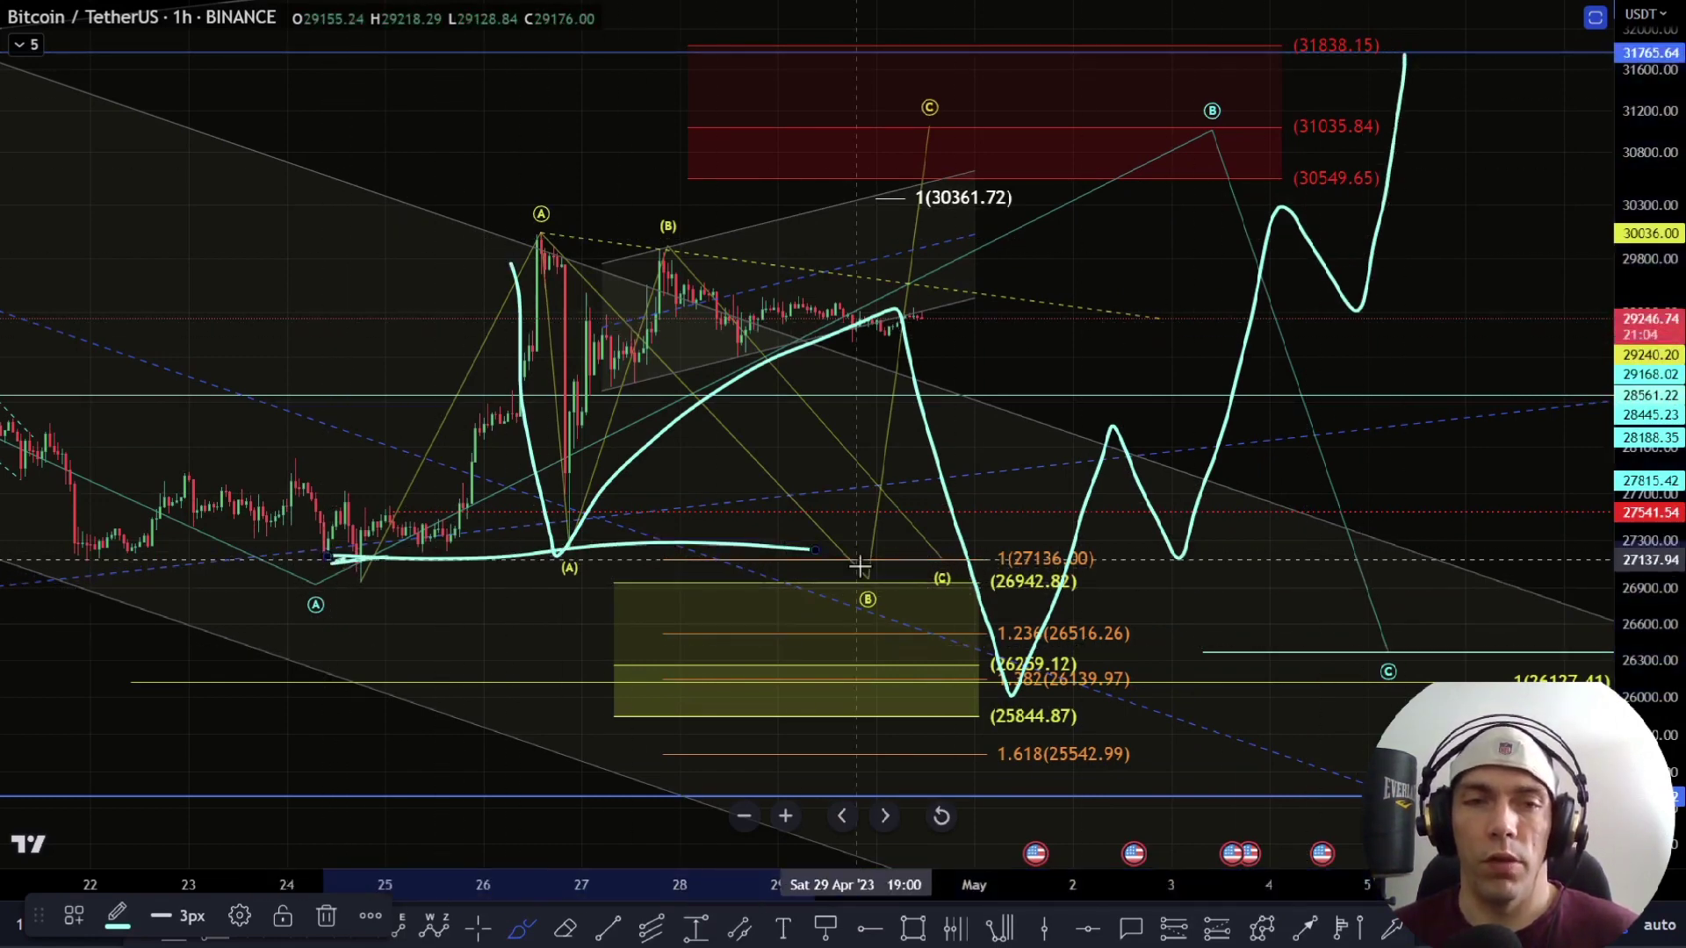
left_click_drag(414, 227, 951, 225)
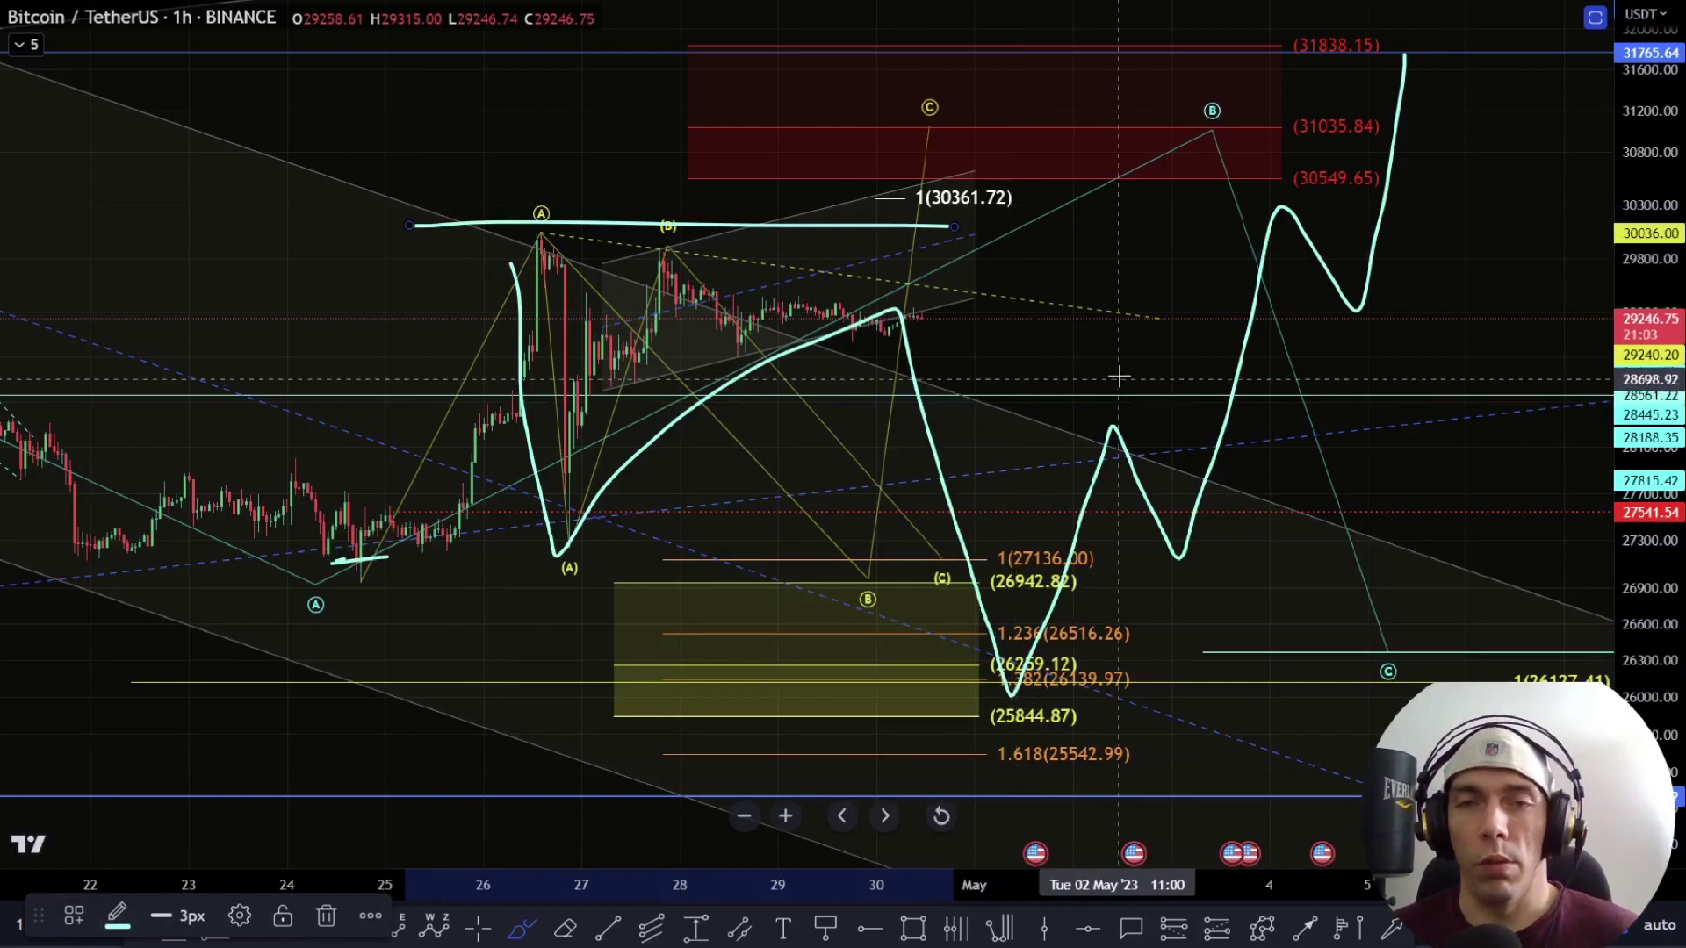
scroll(1320, 346, "down", 3)
left_click_drag(81, 151, 264, 156)
key("ctrl+z")
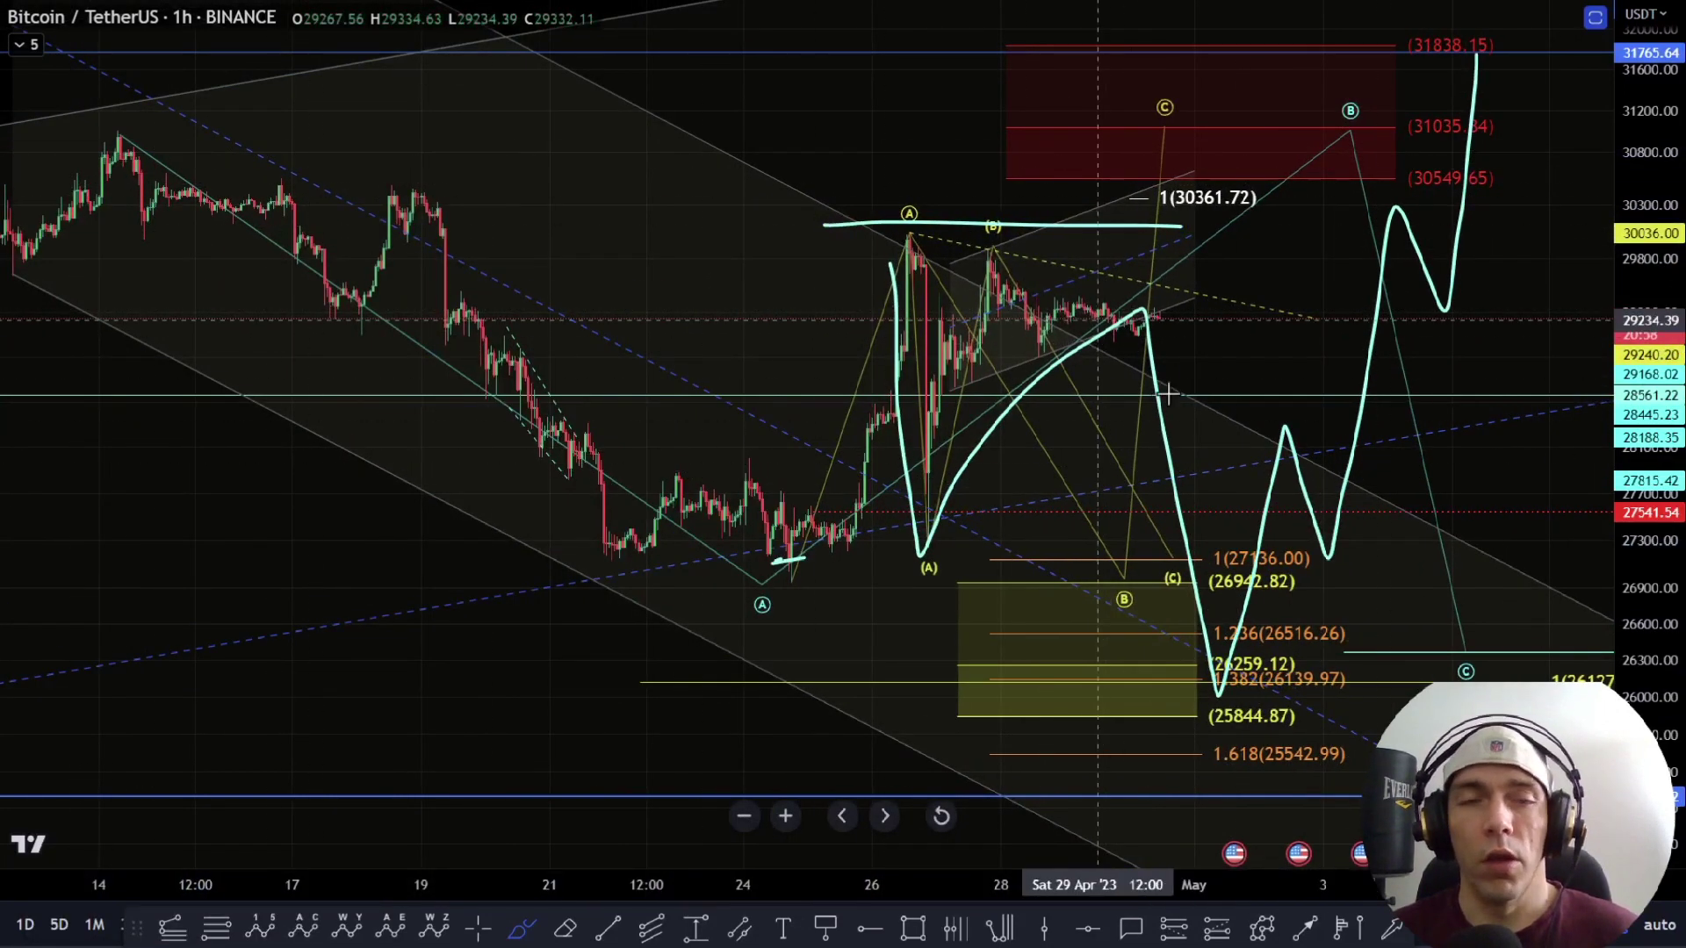
key("ctrl+z")
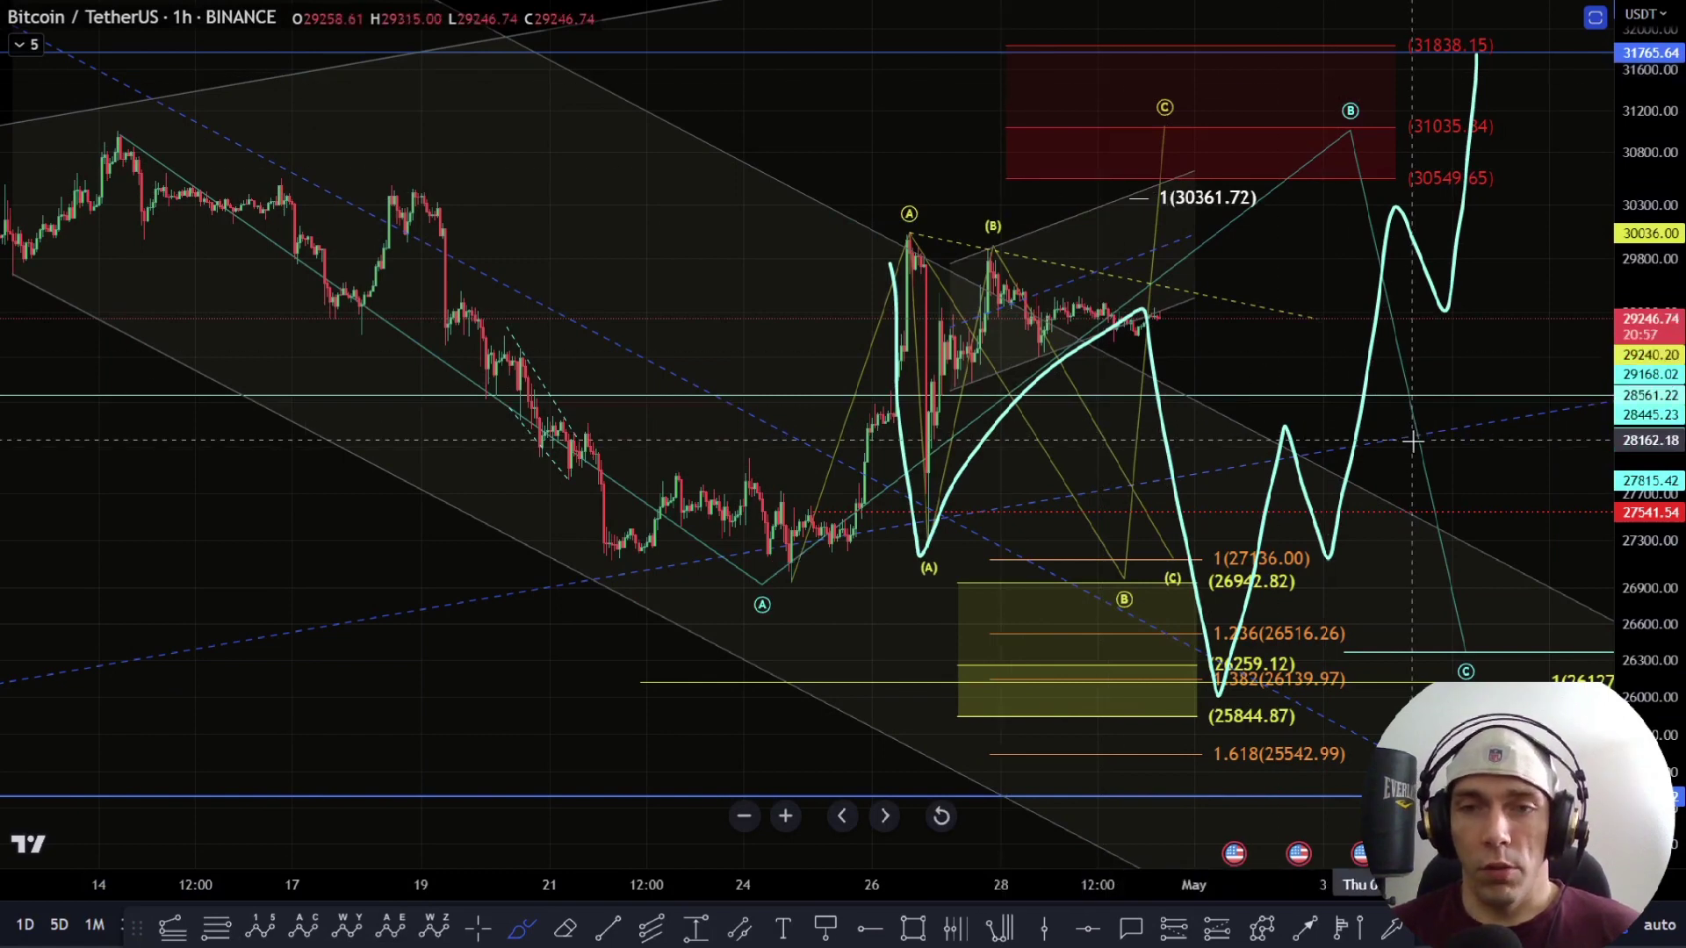
key("ctrl+z")
Step: Brush a temporary decline from the current price past the 27136.00 level into the yellow zone, and undo the stroke
scroll(1282, 395, "up", 3)
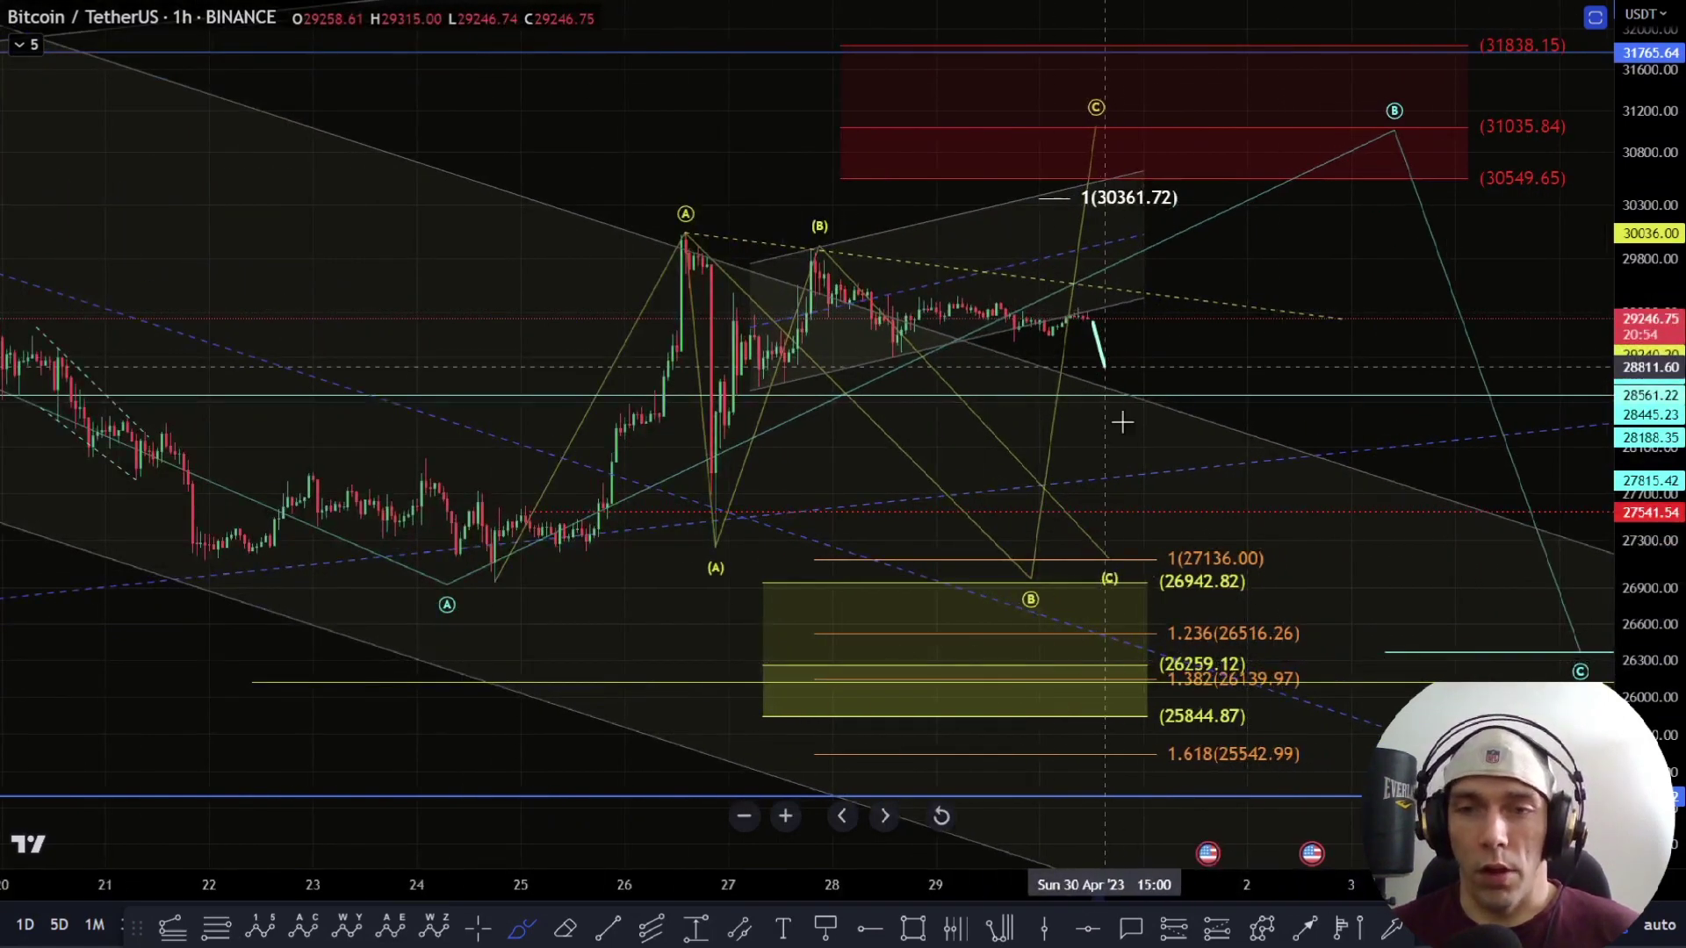
left_click_drag(1122, 422, 1174, 572)
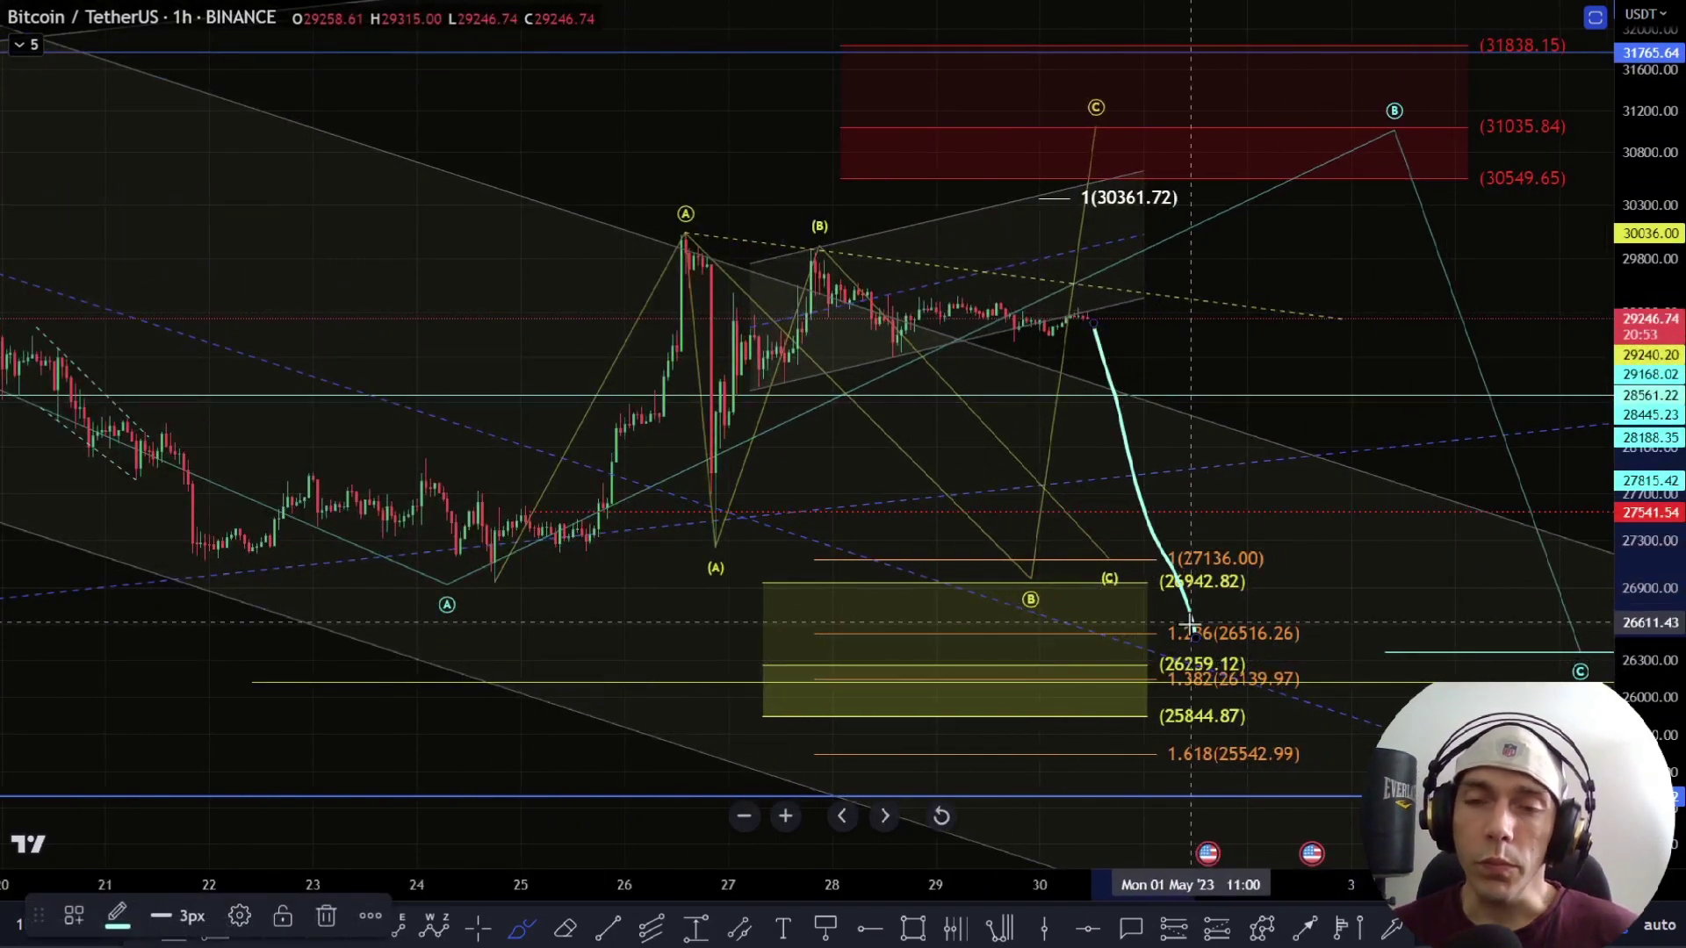
key("ctrl+z")
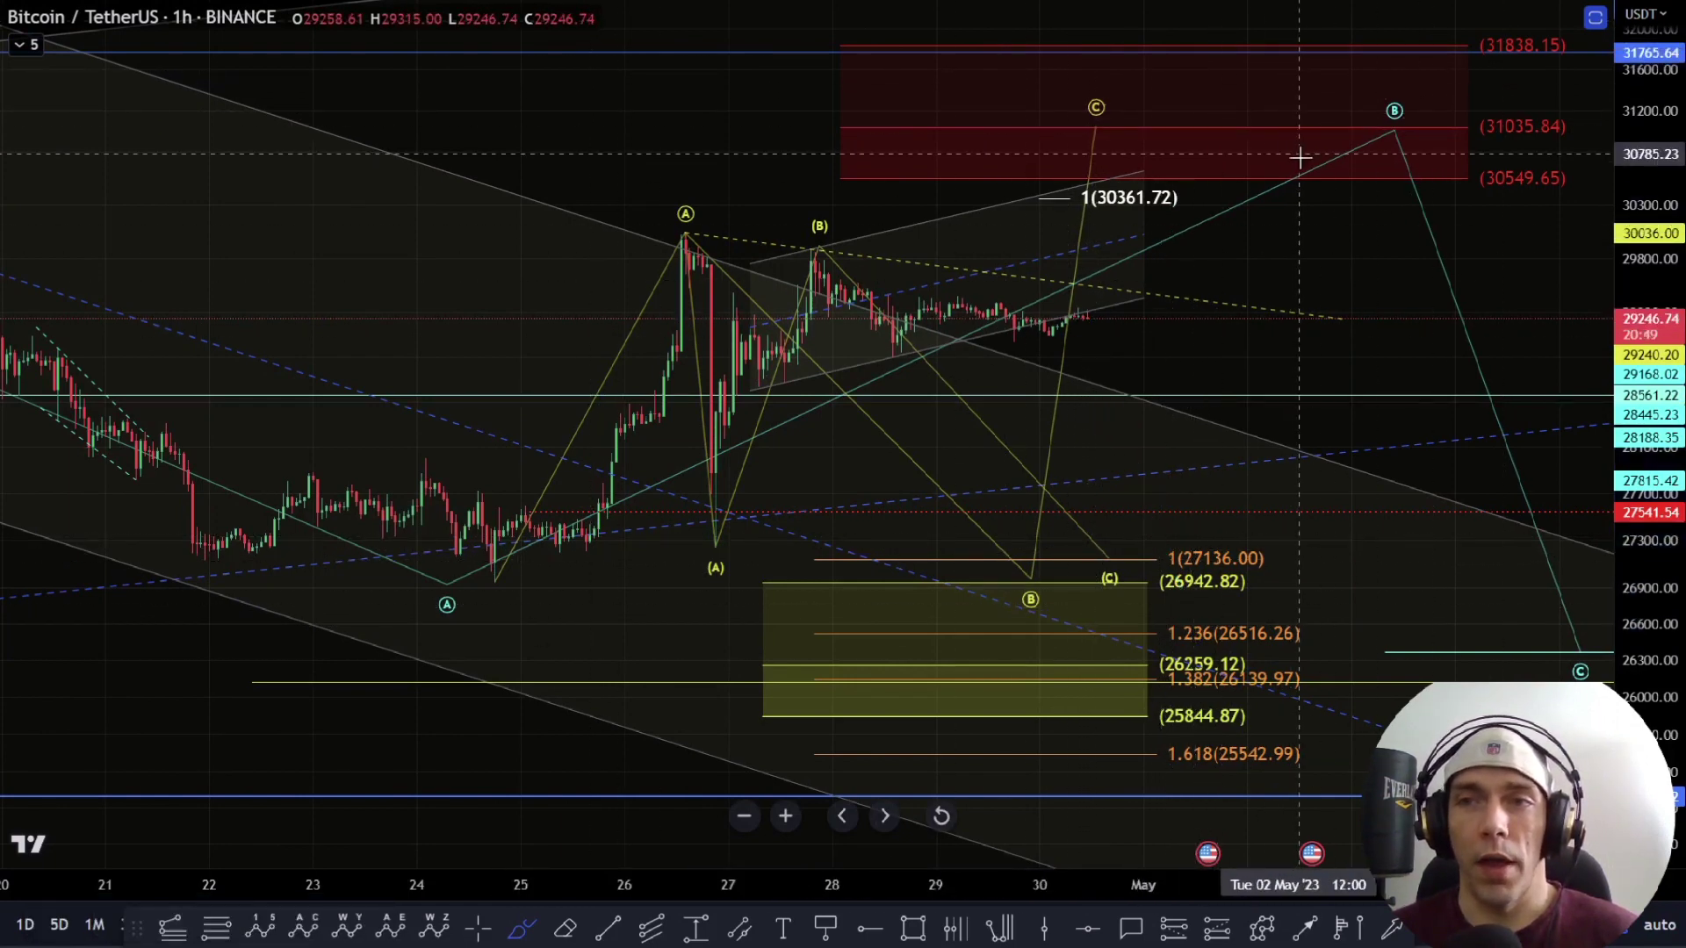
Step: Brush a temporary A-B-C path via the yellow zone up to 31035.84, followed by a stepped decline below 26127.41, and undo the strokes
scroll(1311, 370, "down", 2)
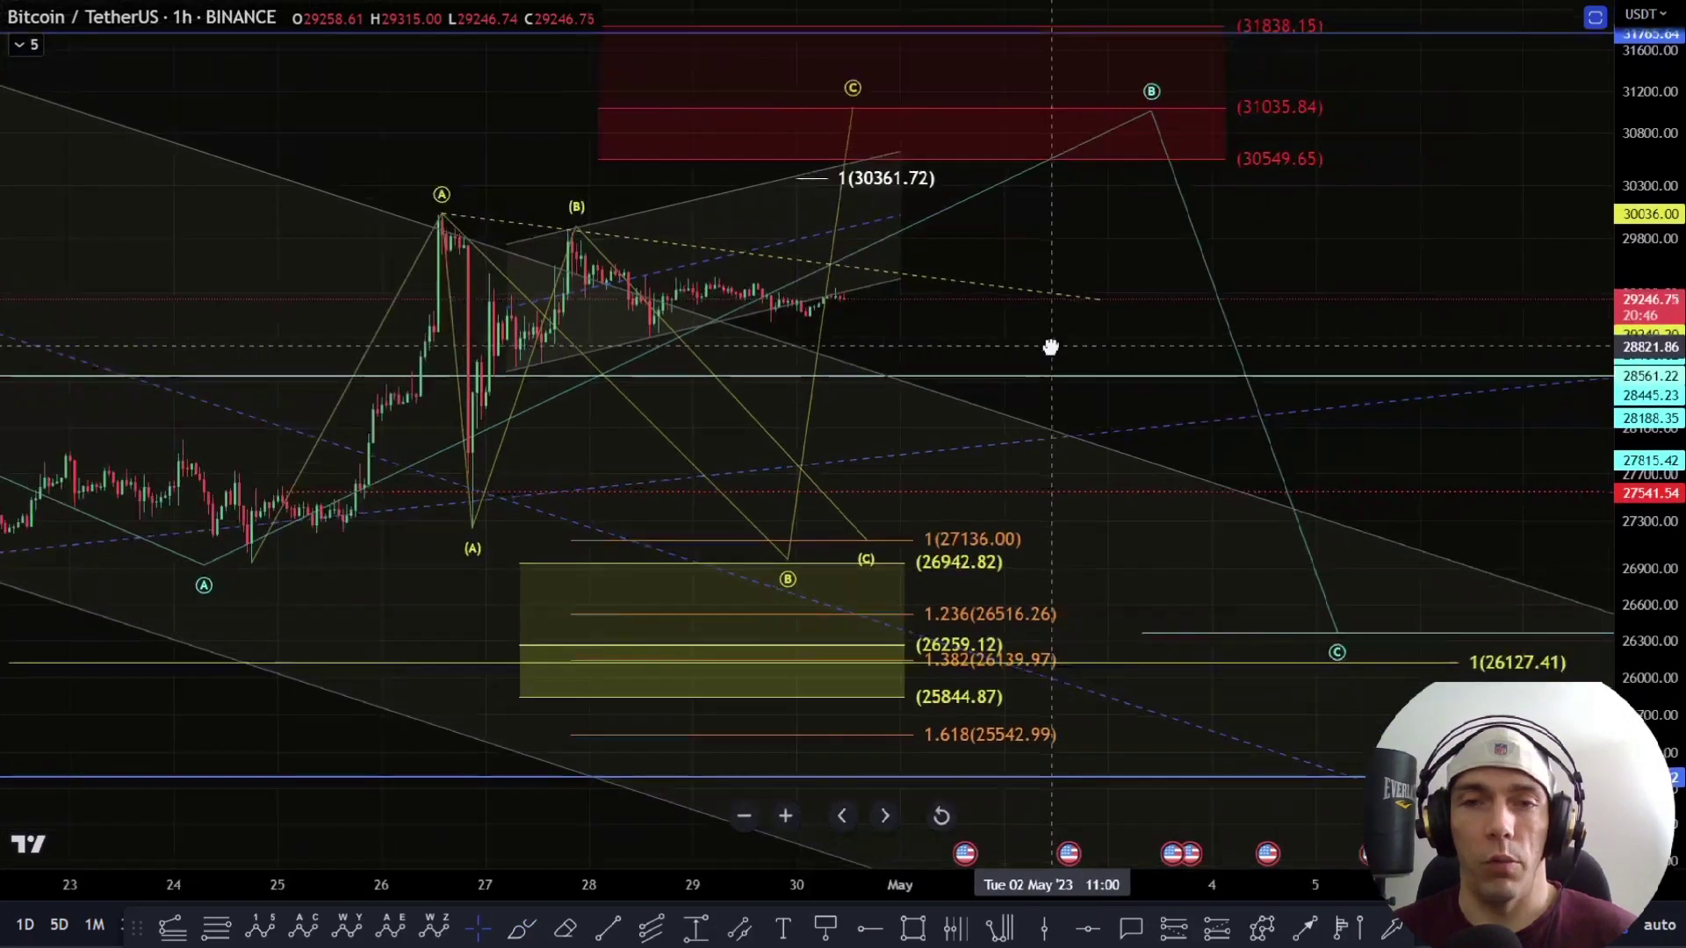
left_click_drag(1050, 346, 1215, 425)
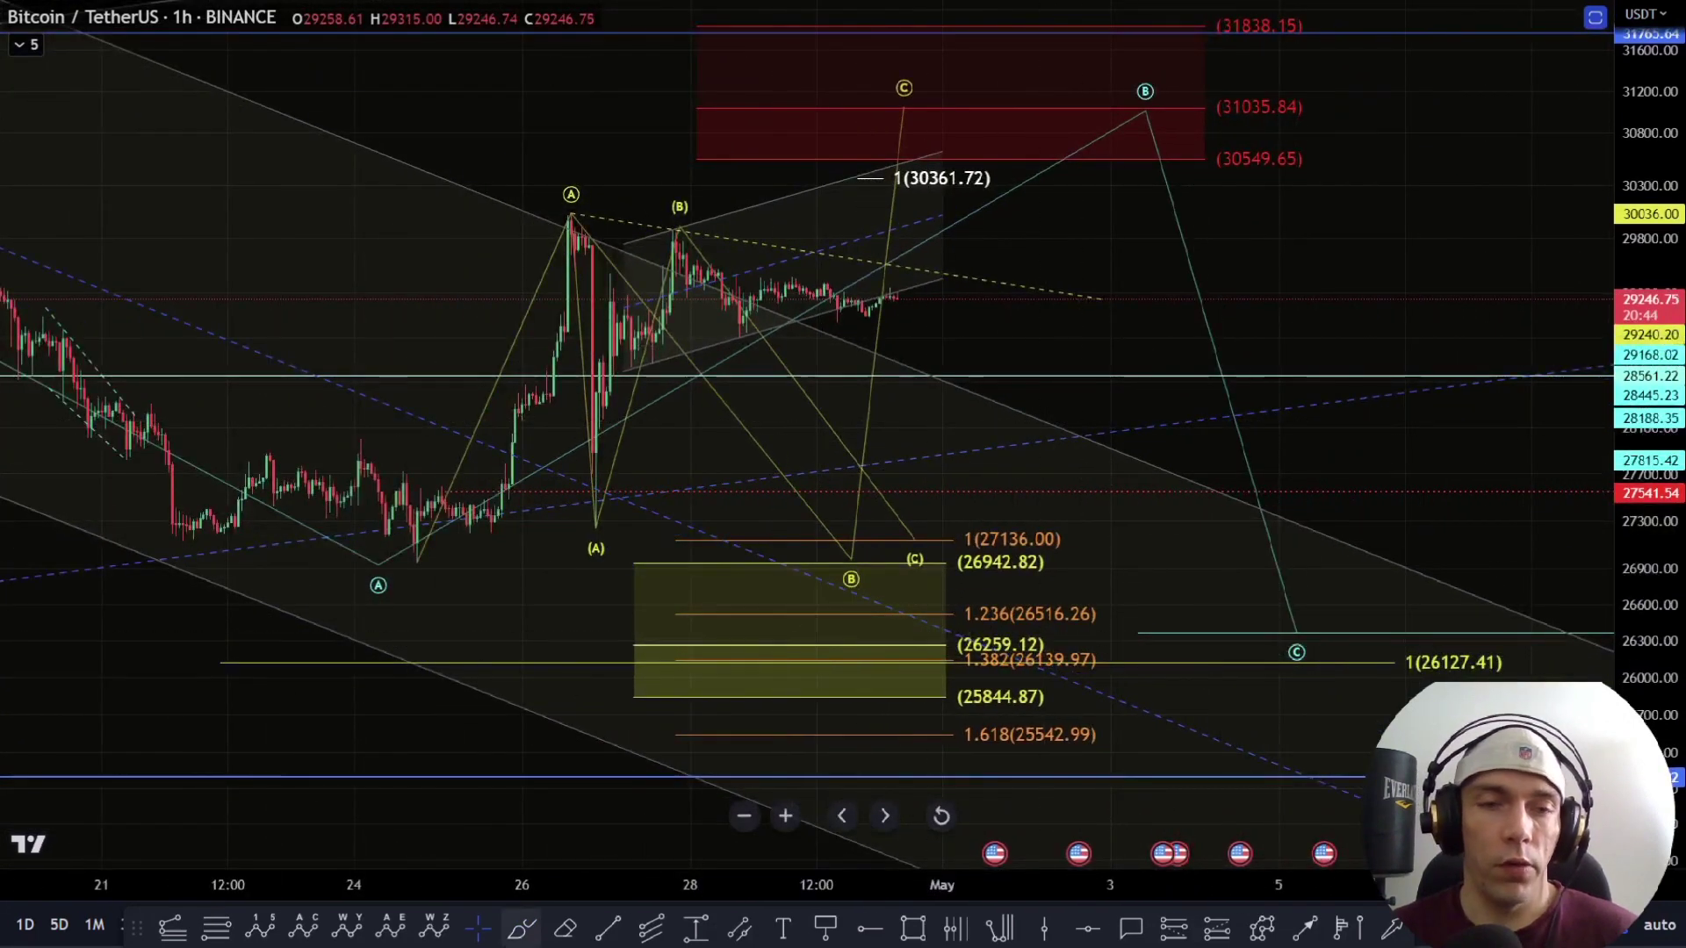
mouse_move(418, 557)
left_mouse_down()
mouse_move(584, 224)
mouse_move(778, 475)
left_mouse_up()
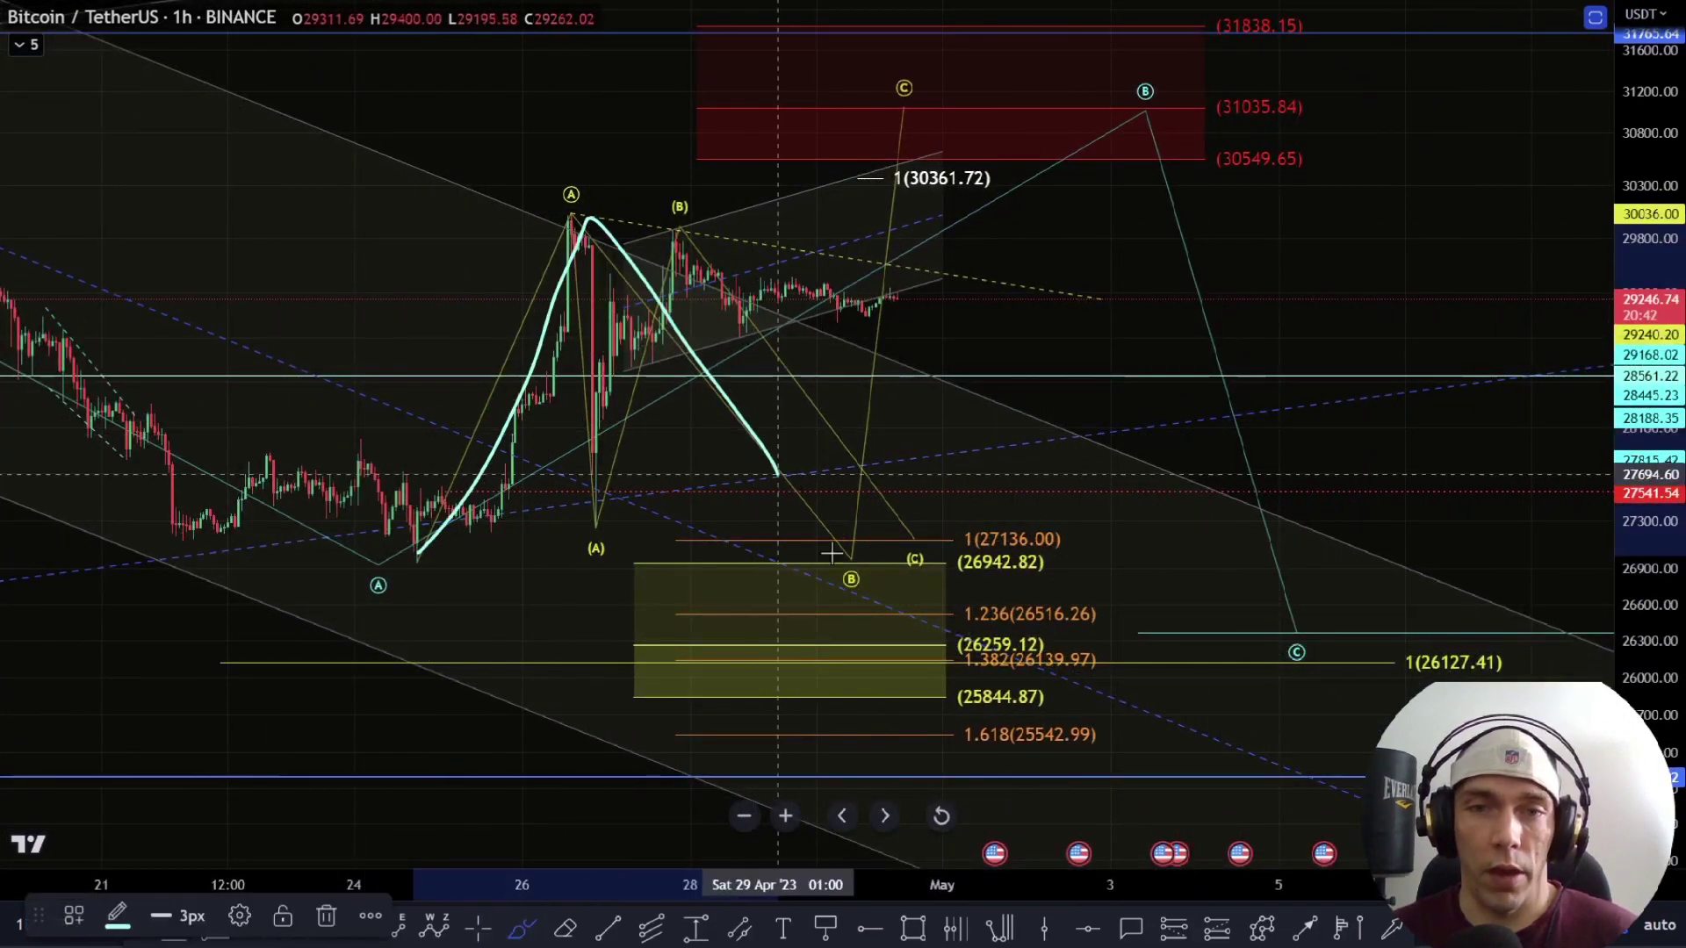
mouse_move(830, 553)
left_mouse_down()
mouse_move(917, 500)
mouse_move(1025, 125)
left_mouse_up()
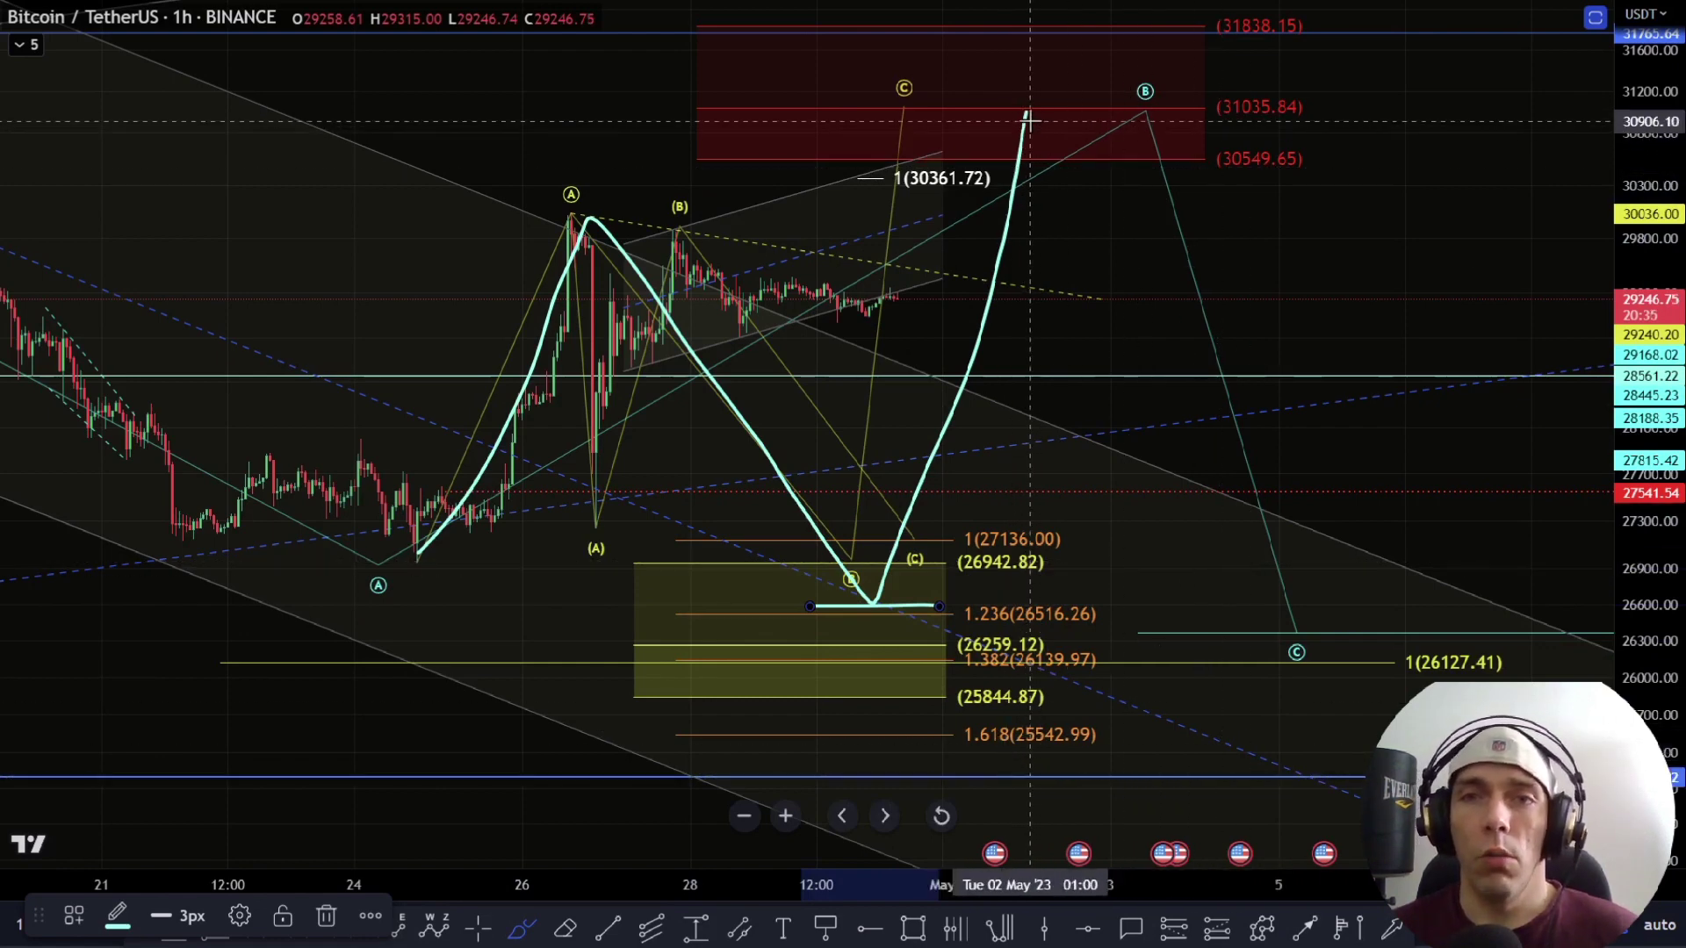
mouse_move(1025, 113)
left_mouse_down()
mouse_move(1169, 284)
mouse_move(1260, 562)
mouse_move(1447, 813)
left_mouse_up()
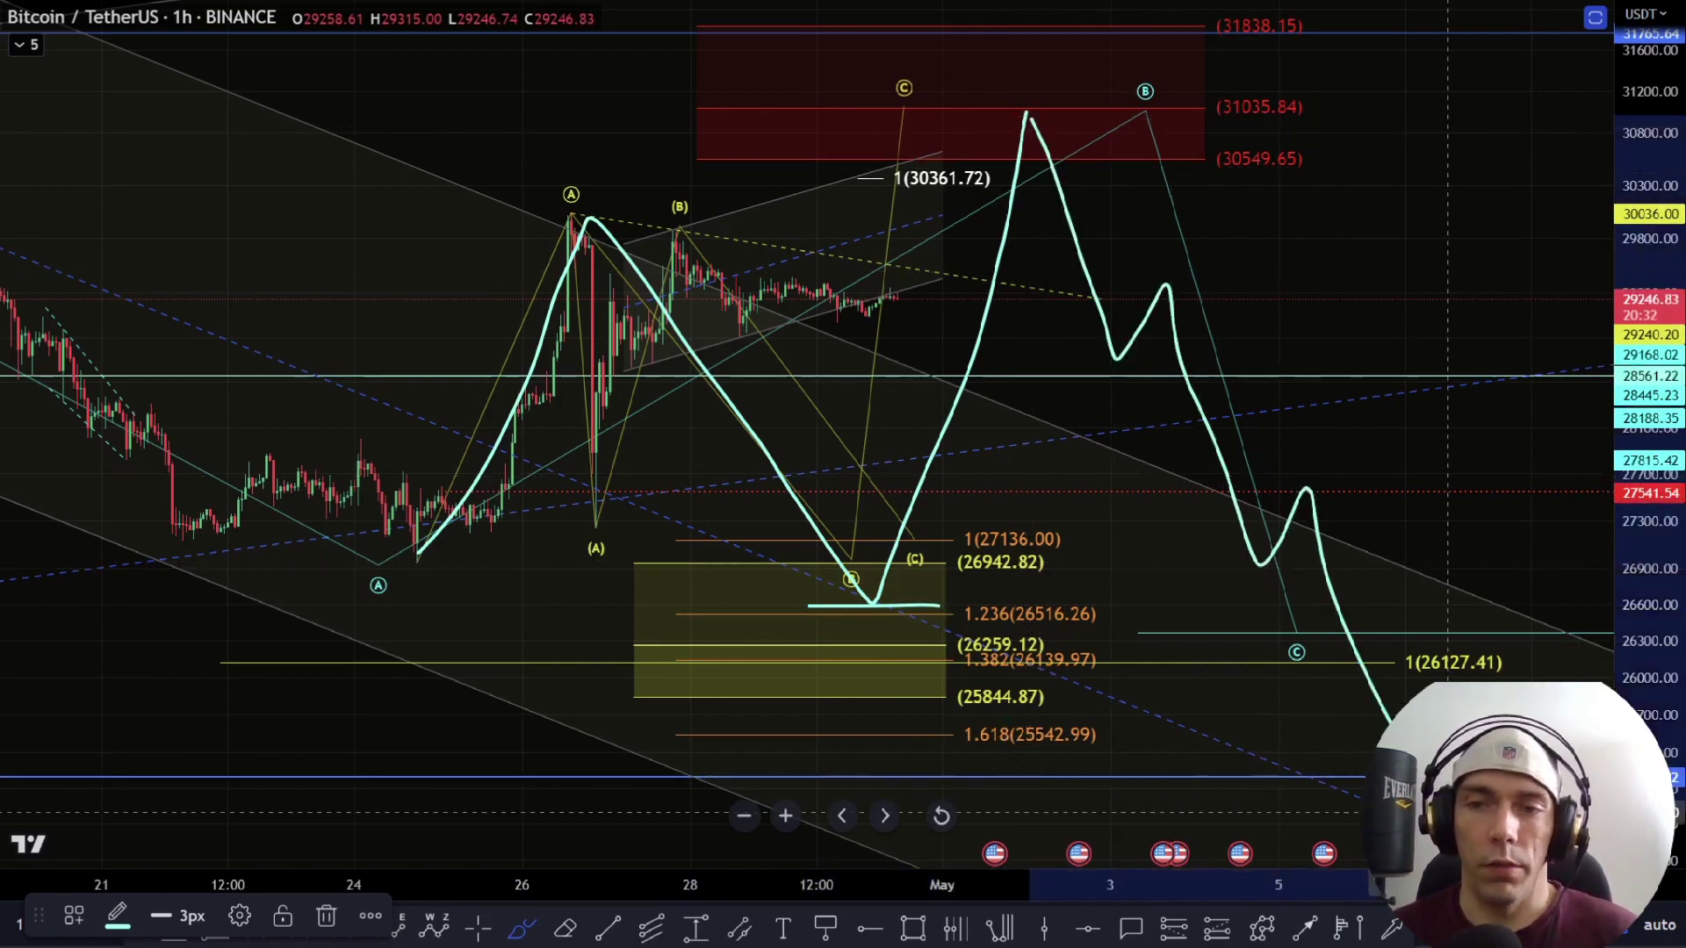
left_click_drag(808, 606, 956, 605)
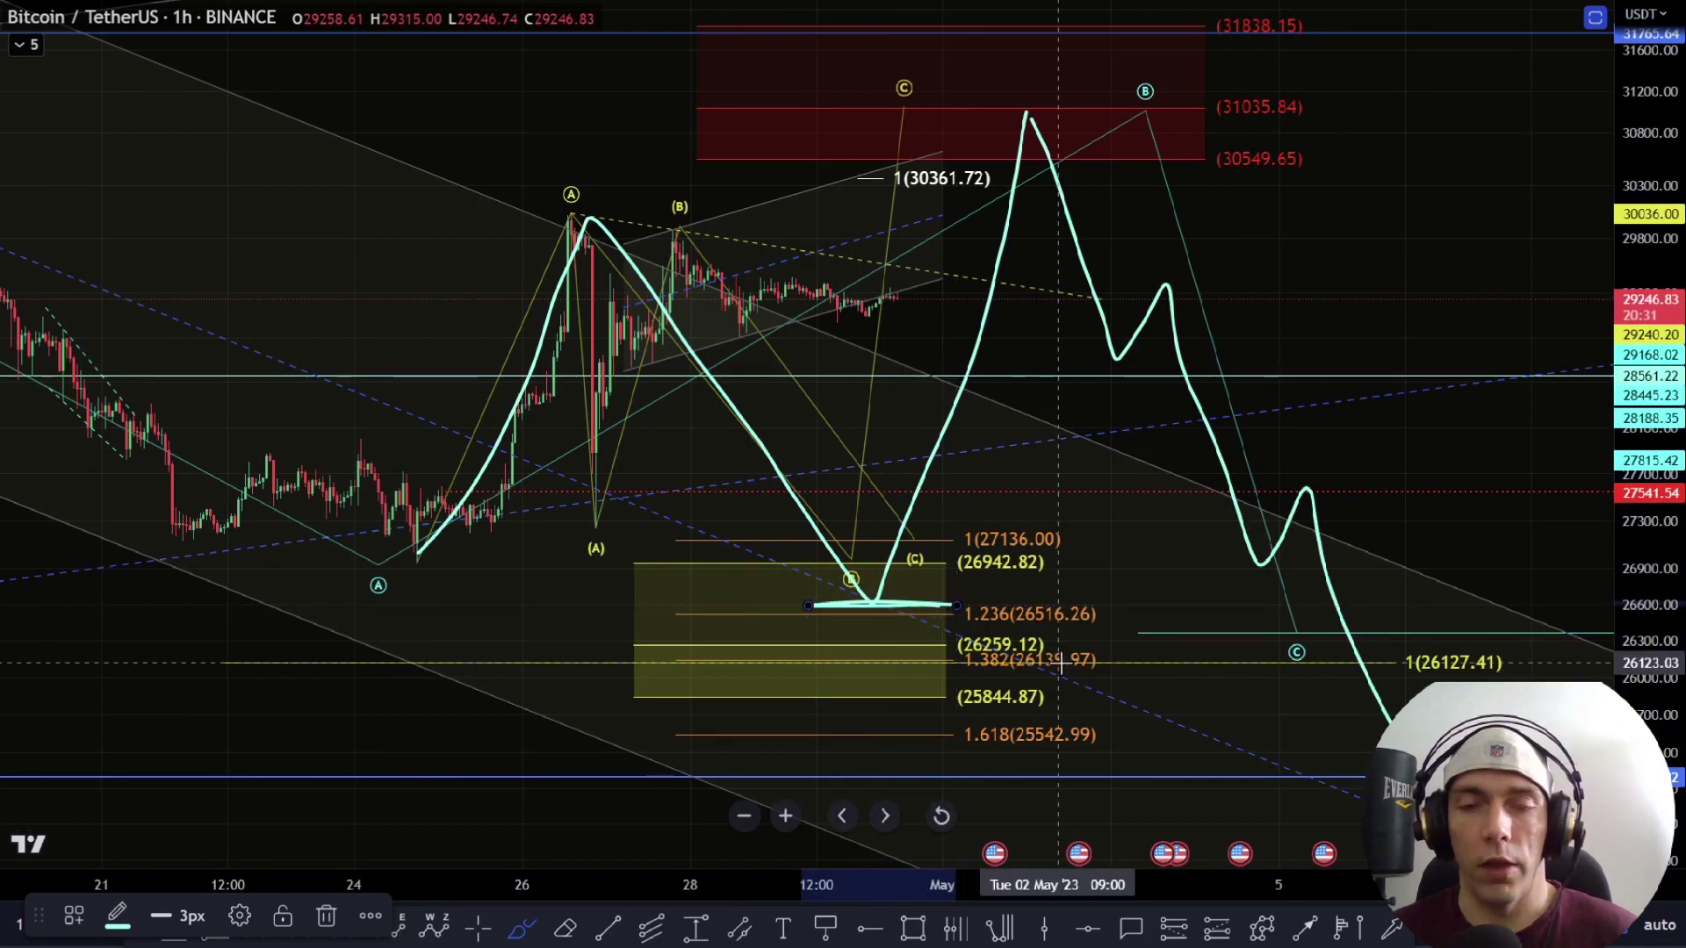
key("ctrl+z")
key("ctrl+z")
key("ctrl+z")
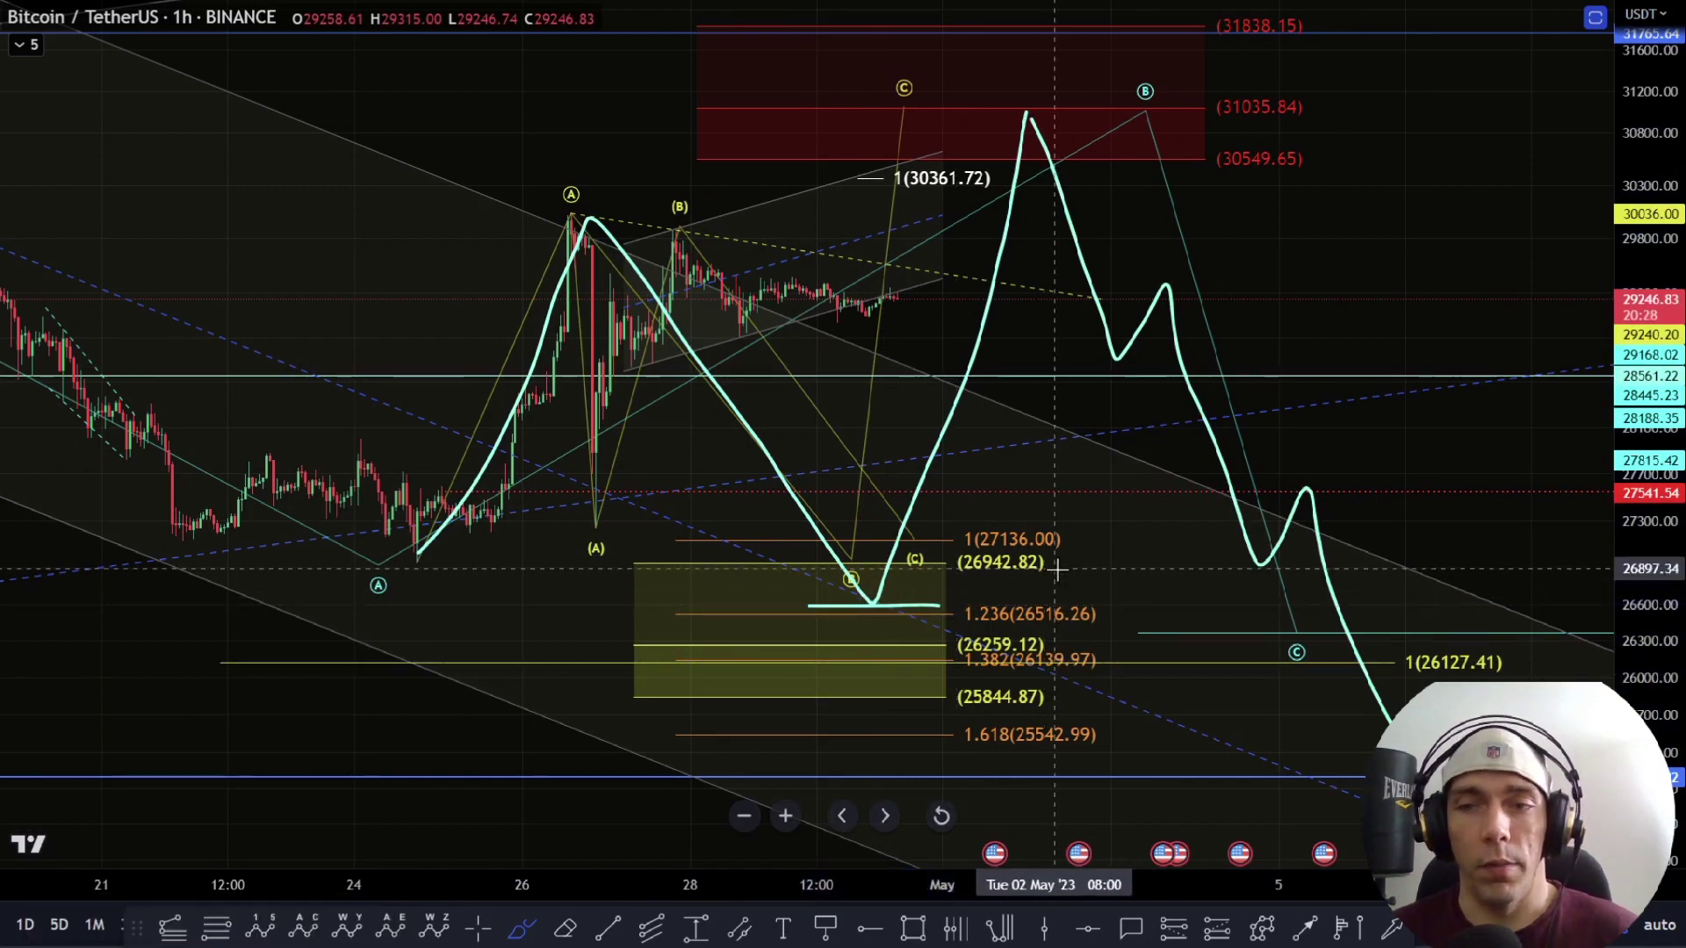
Step: Examine the larger cyan A-B-C count, its wave C target at 26369.88 and the yellow 26942.82 to 25844.87 zone
scroll(1188, 509, "down", 4)
scroll(1321, 513, "down", 4)
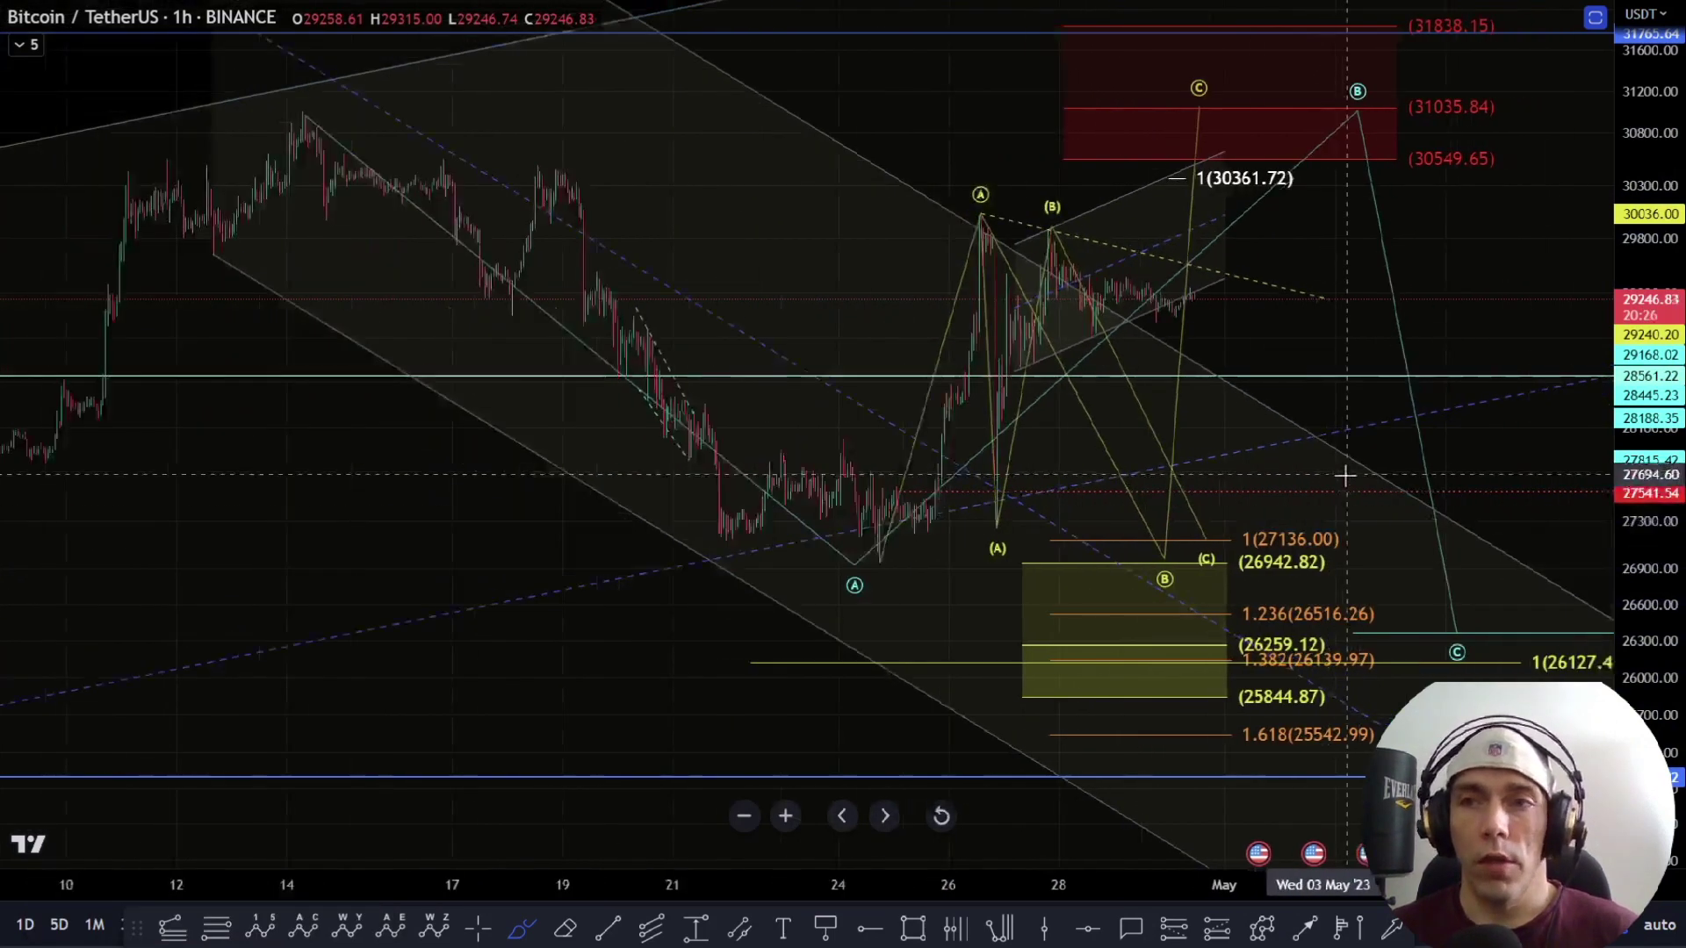
key("Escape")
left_click_drag(1513, 433, 1267, 331)
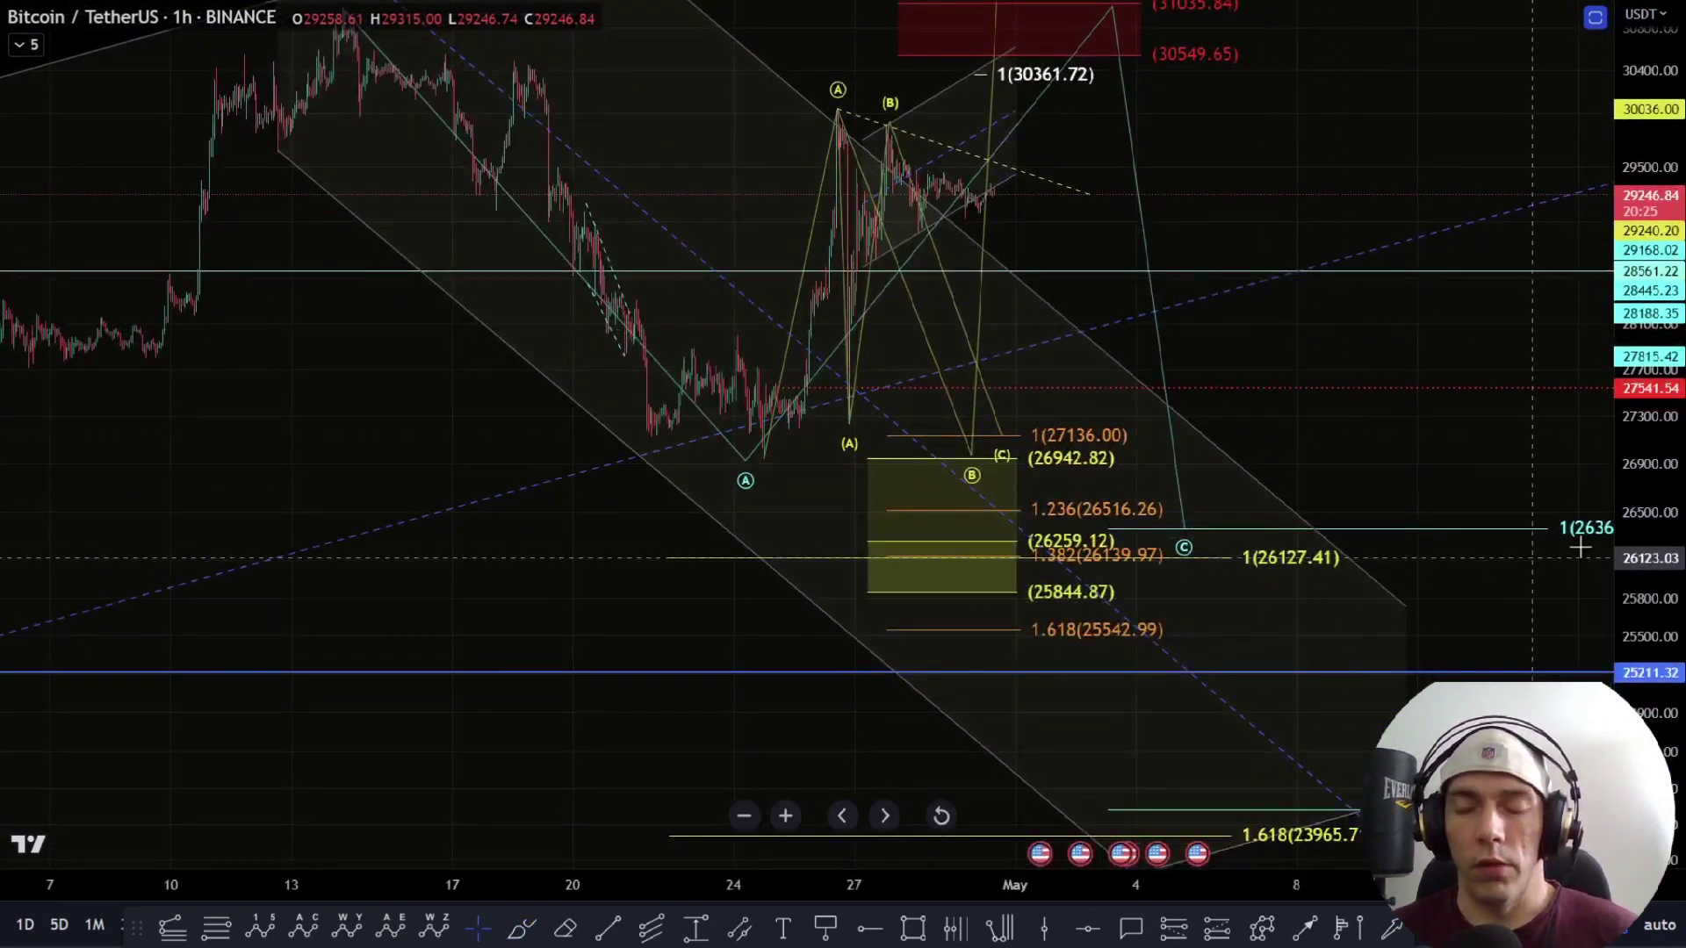
left_click_drag(1580, 547, 1508, 539)
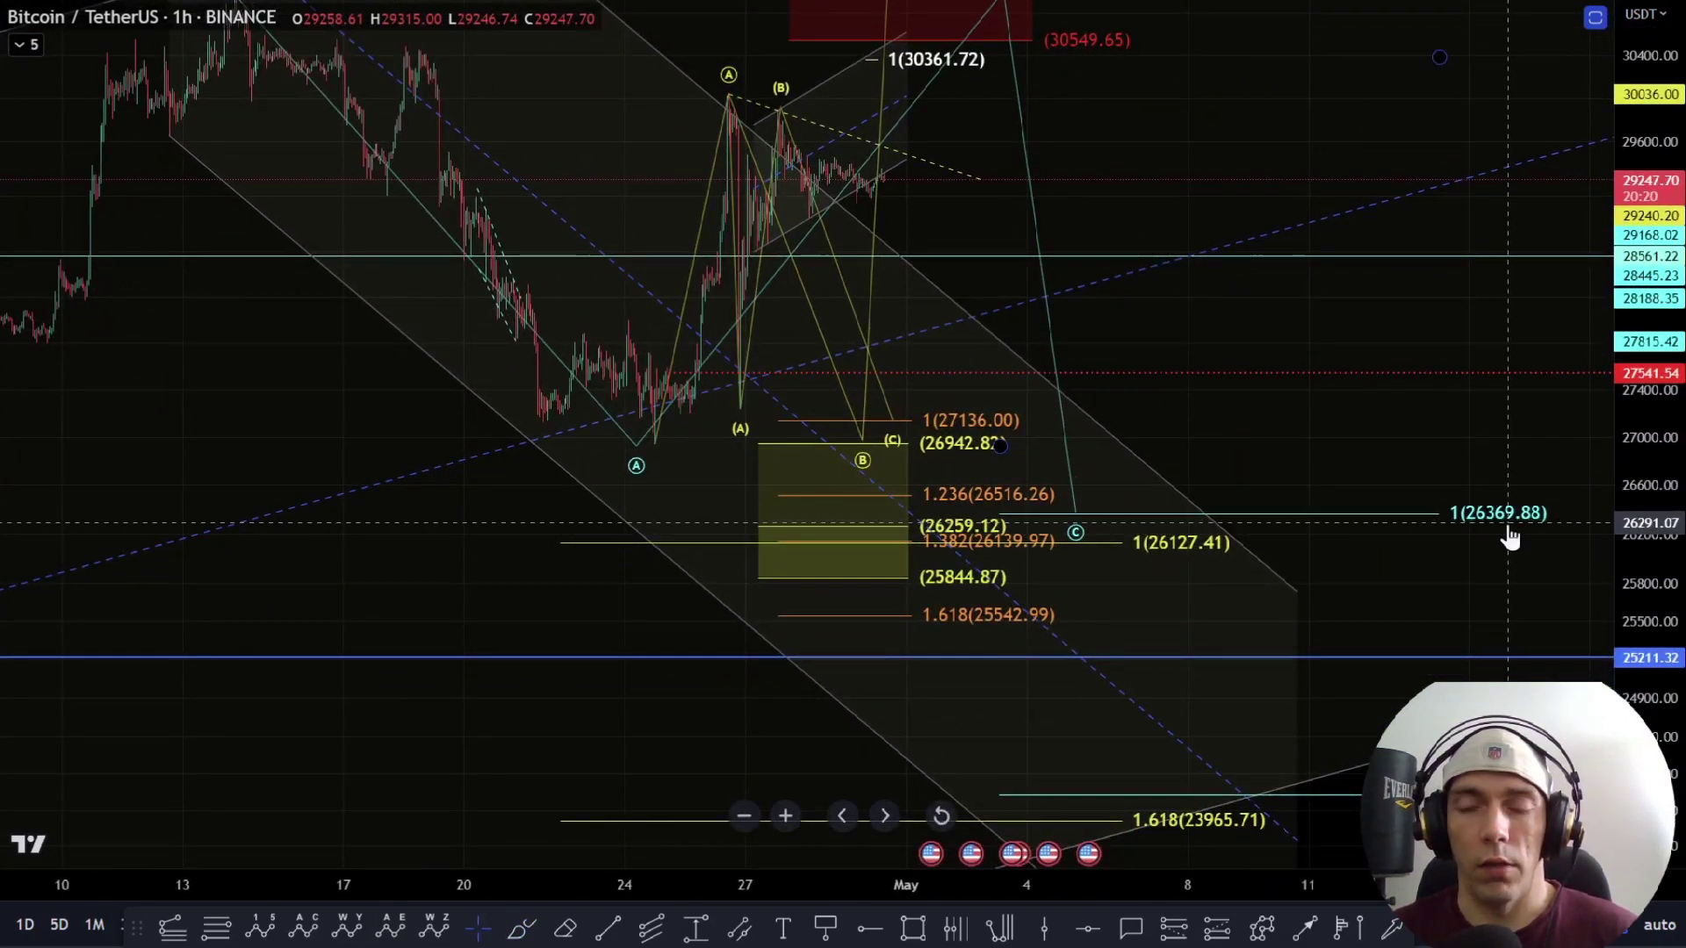
left_click_drag(1682, 501, 1682, 619)
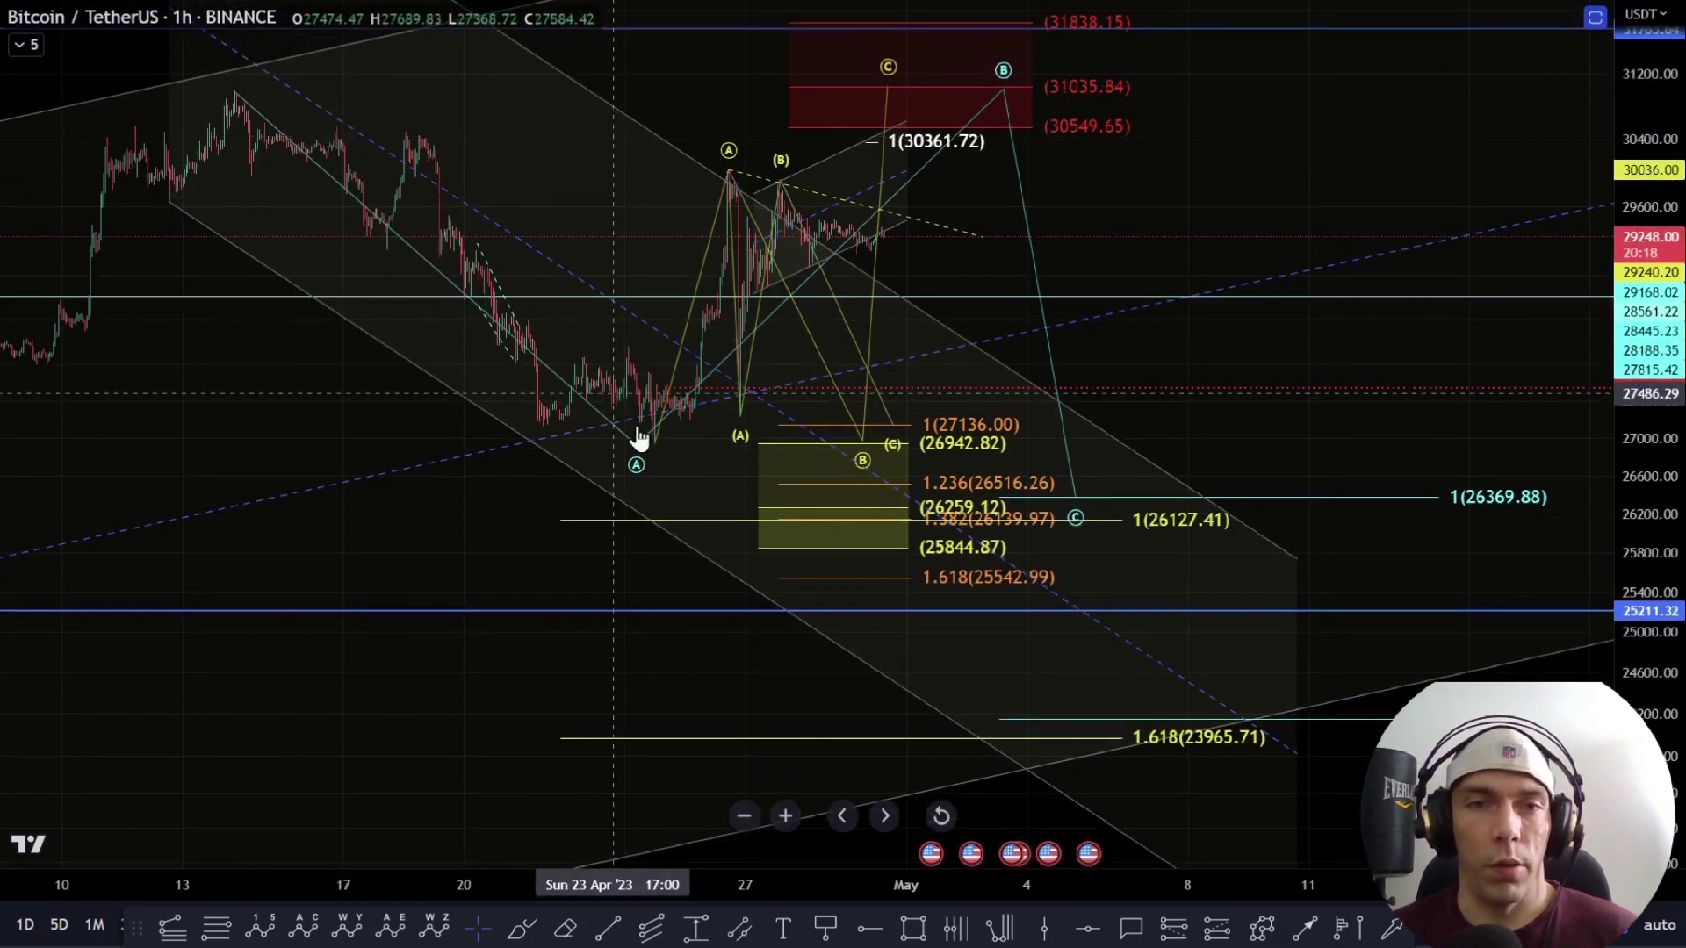
left_click(1073, 492)
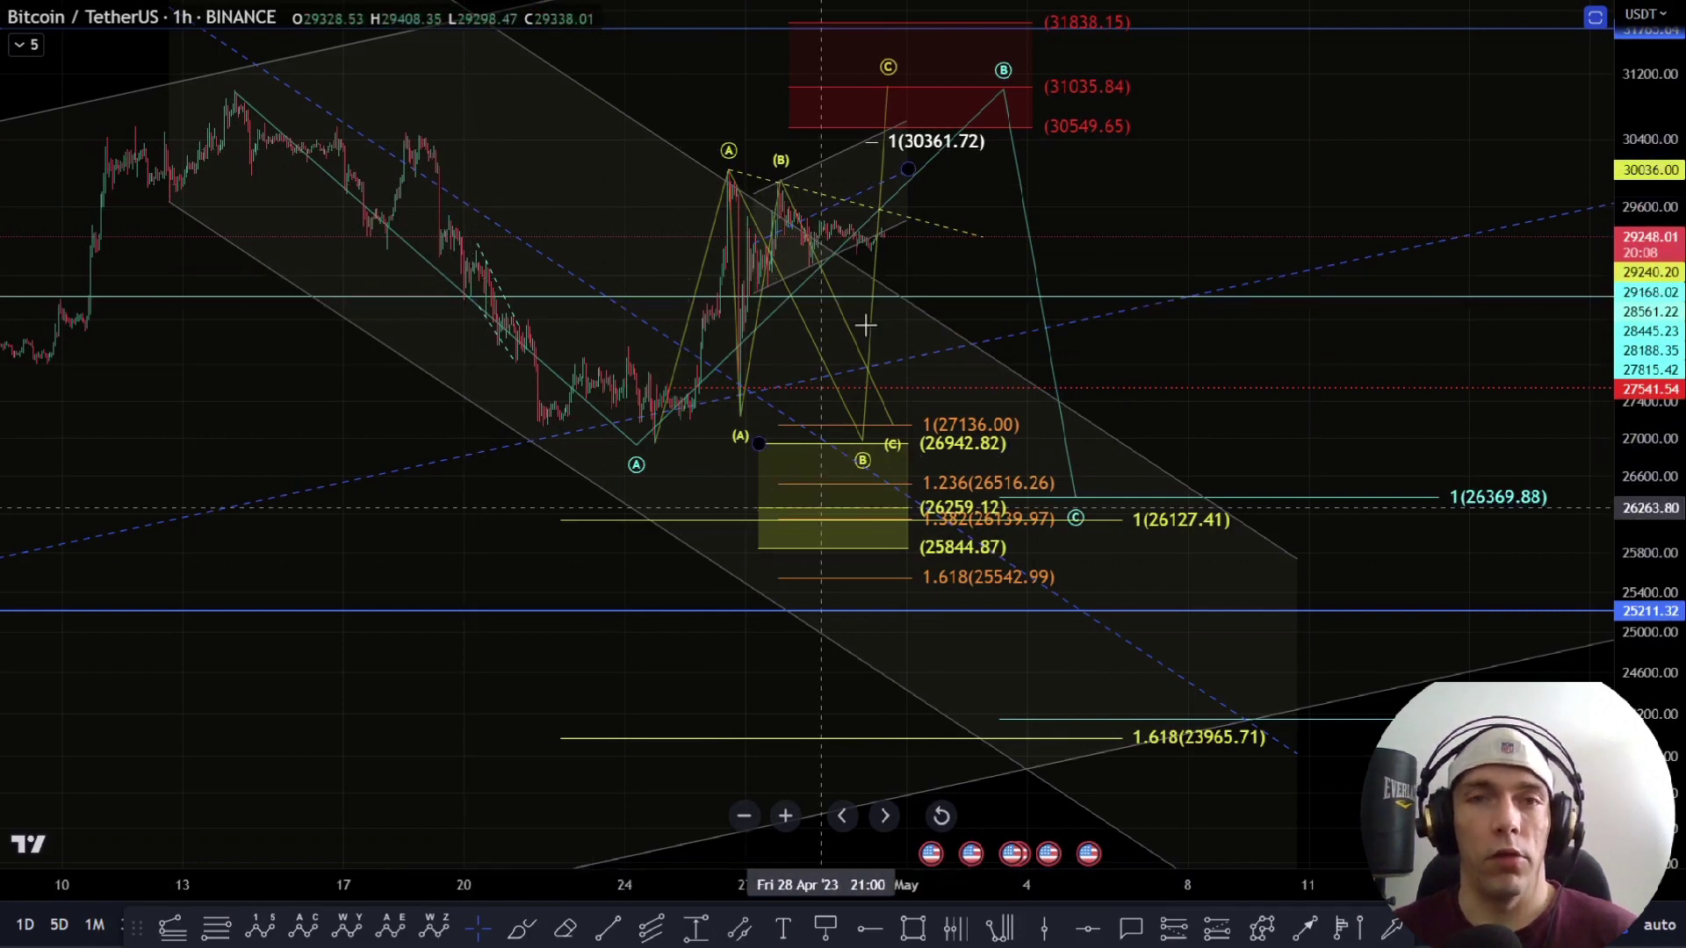
Step: Brush a temporary circle around the yellow circled B and (C) endpoints near 27136.00, and delete it
scroll(828, 454, "up", 5)
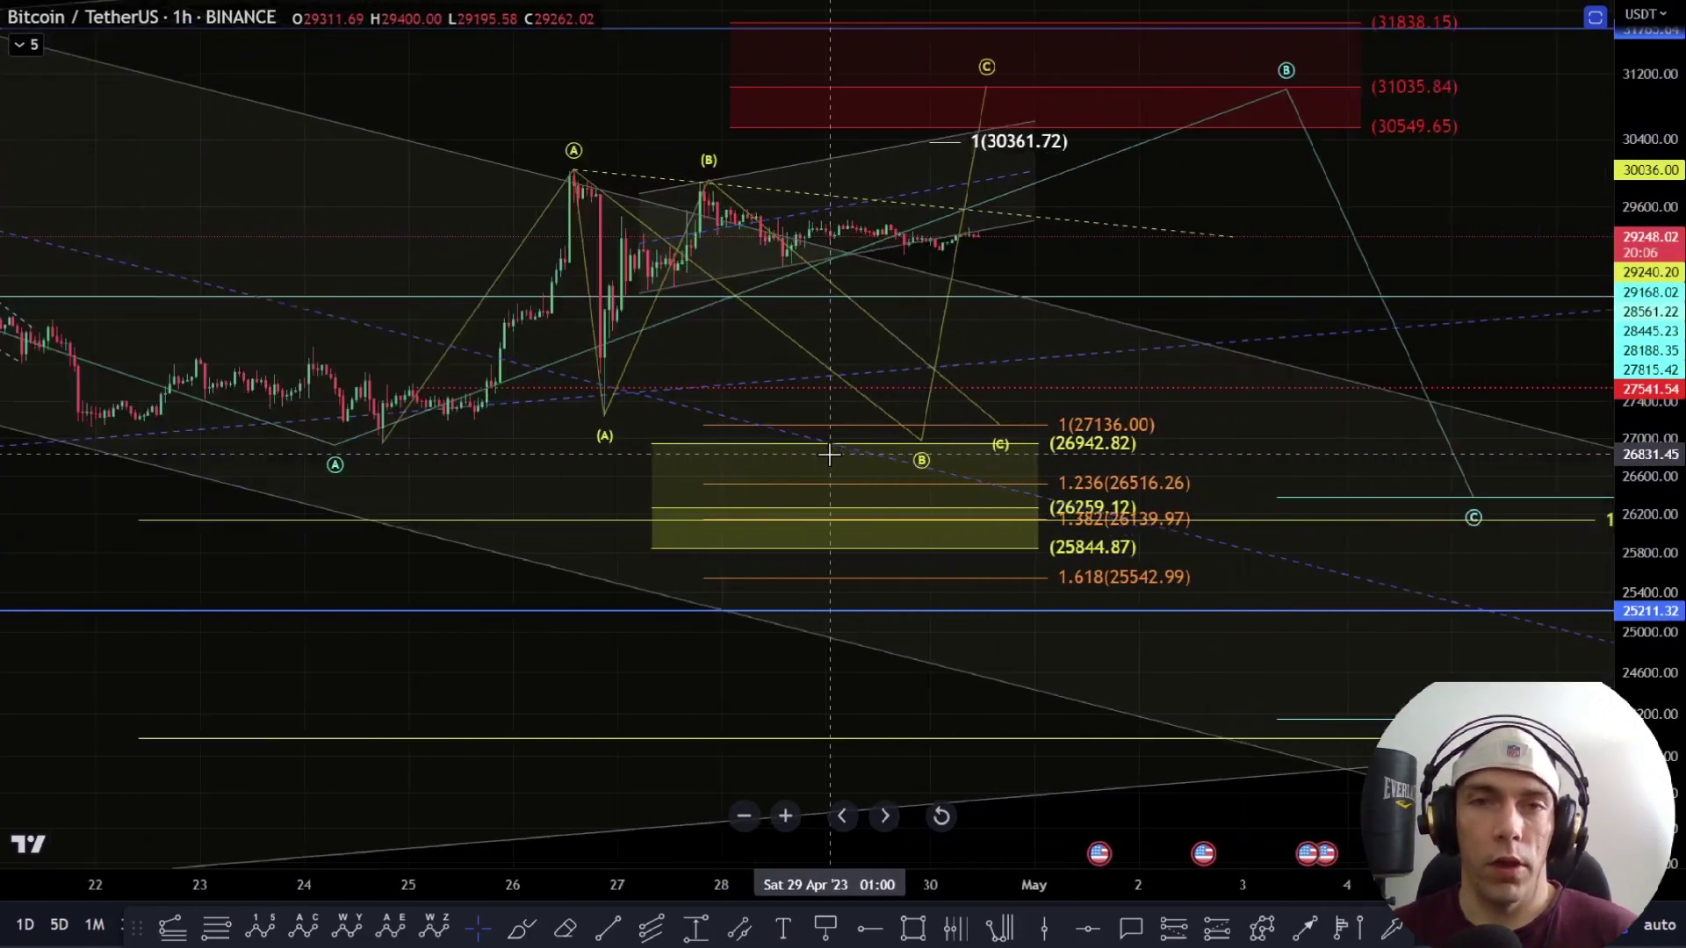
left_click_drag(1679, 305, 1678, 160)
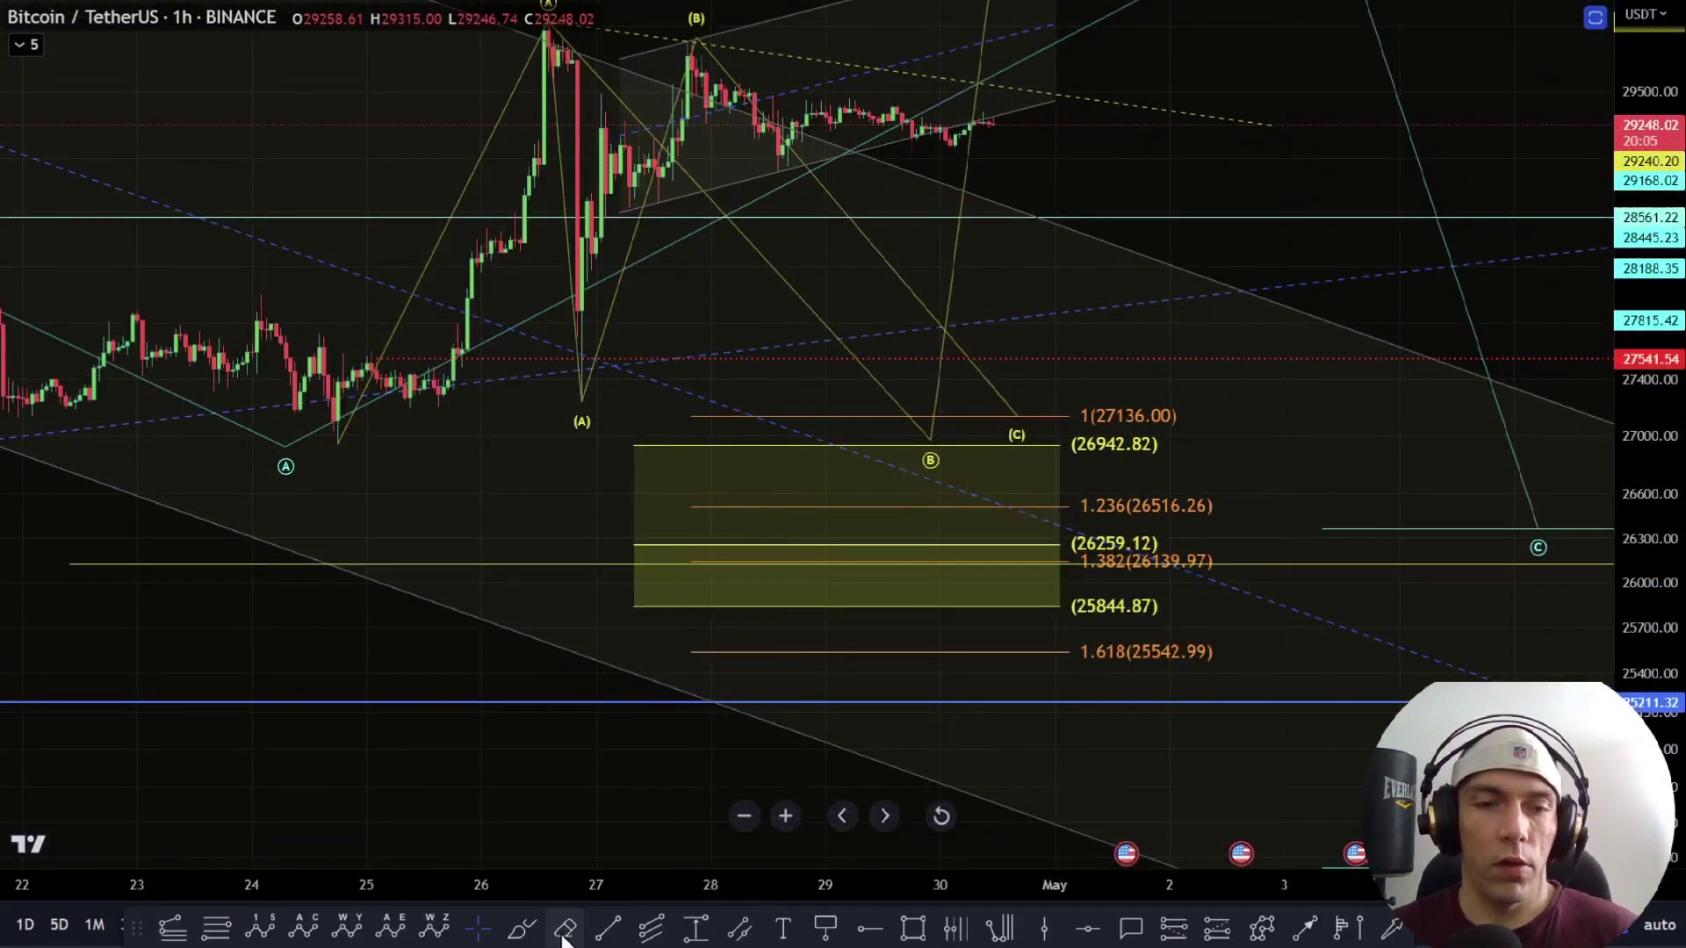
left_click(524, 932)
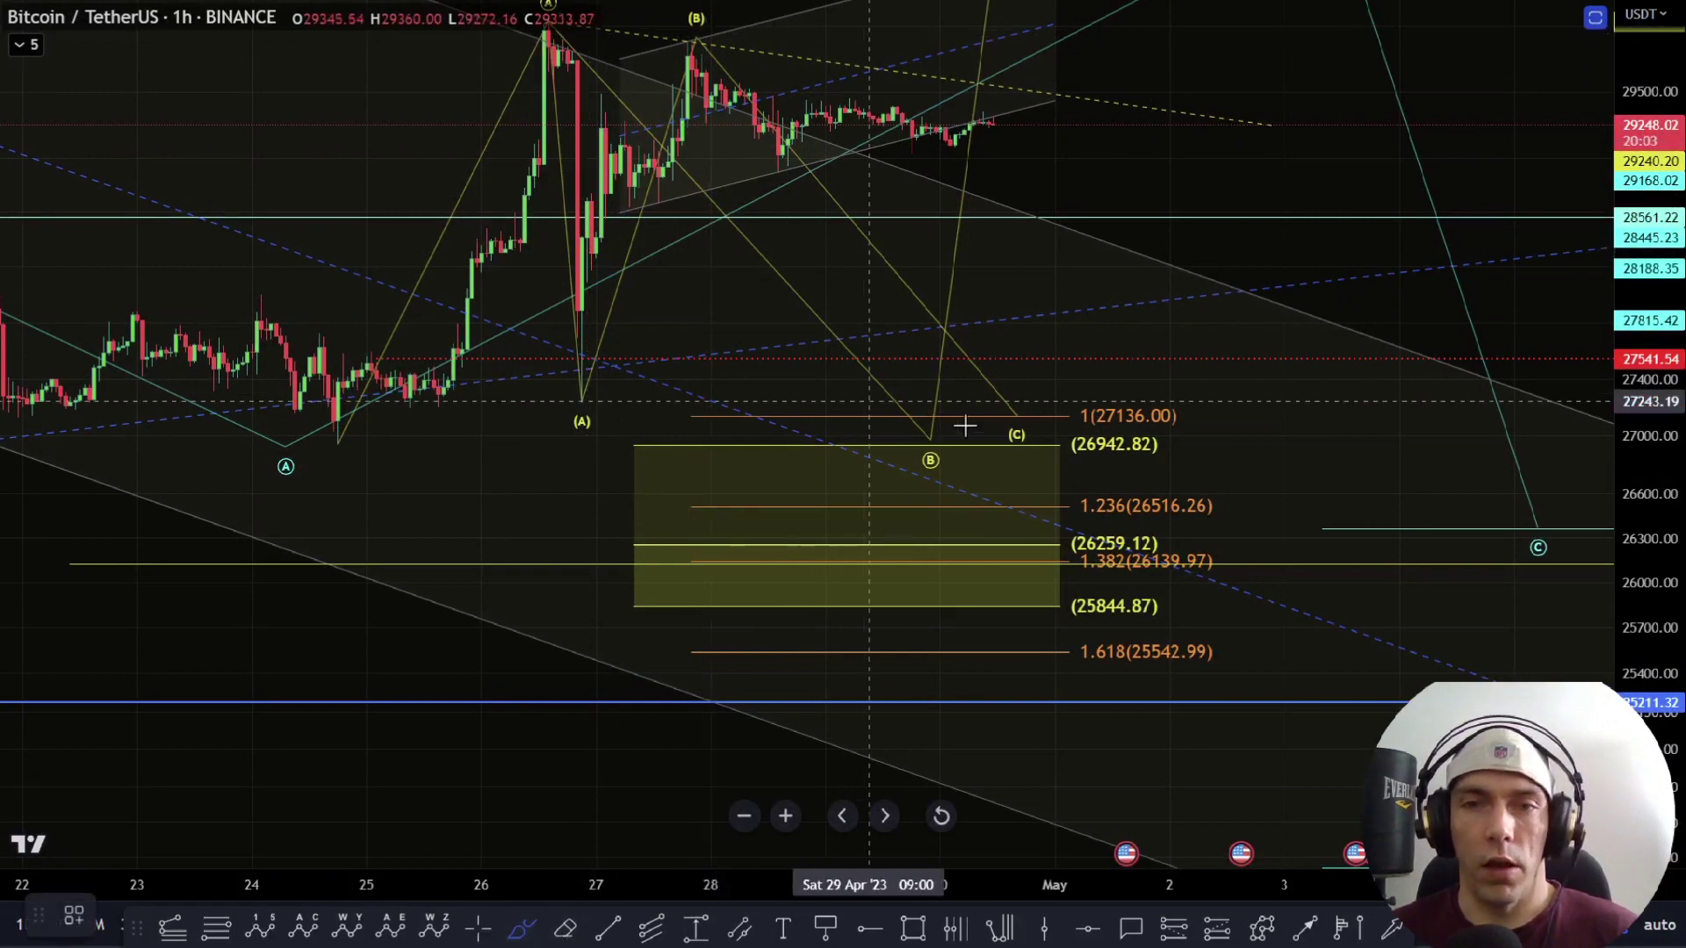
mouse_move(1024, 391)
left_mouse_down()
mouse_move(971, 471)
mouse_move(941, 374)
left_mouse_up()
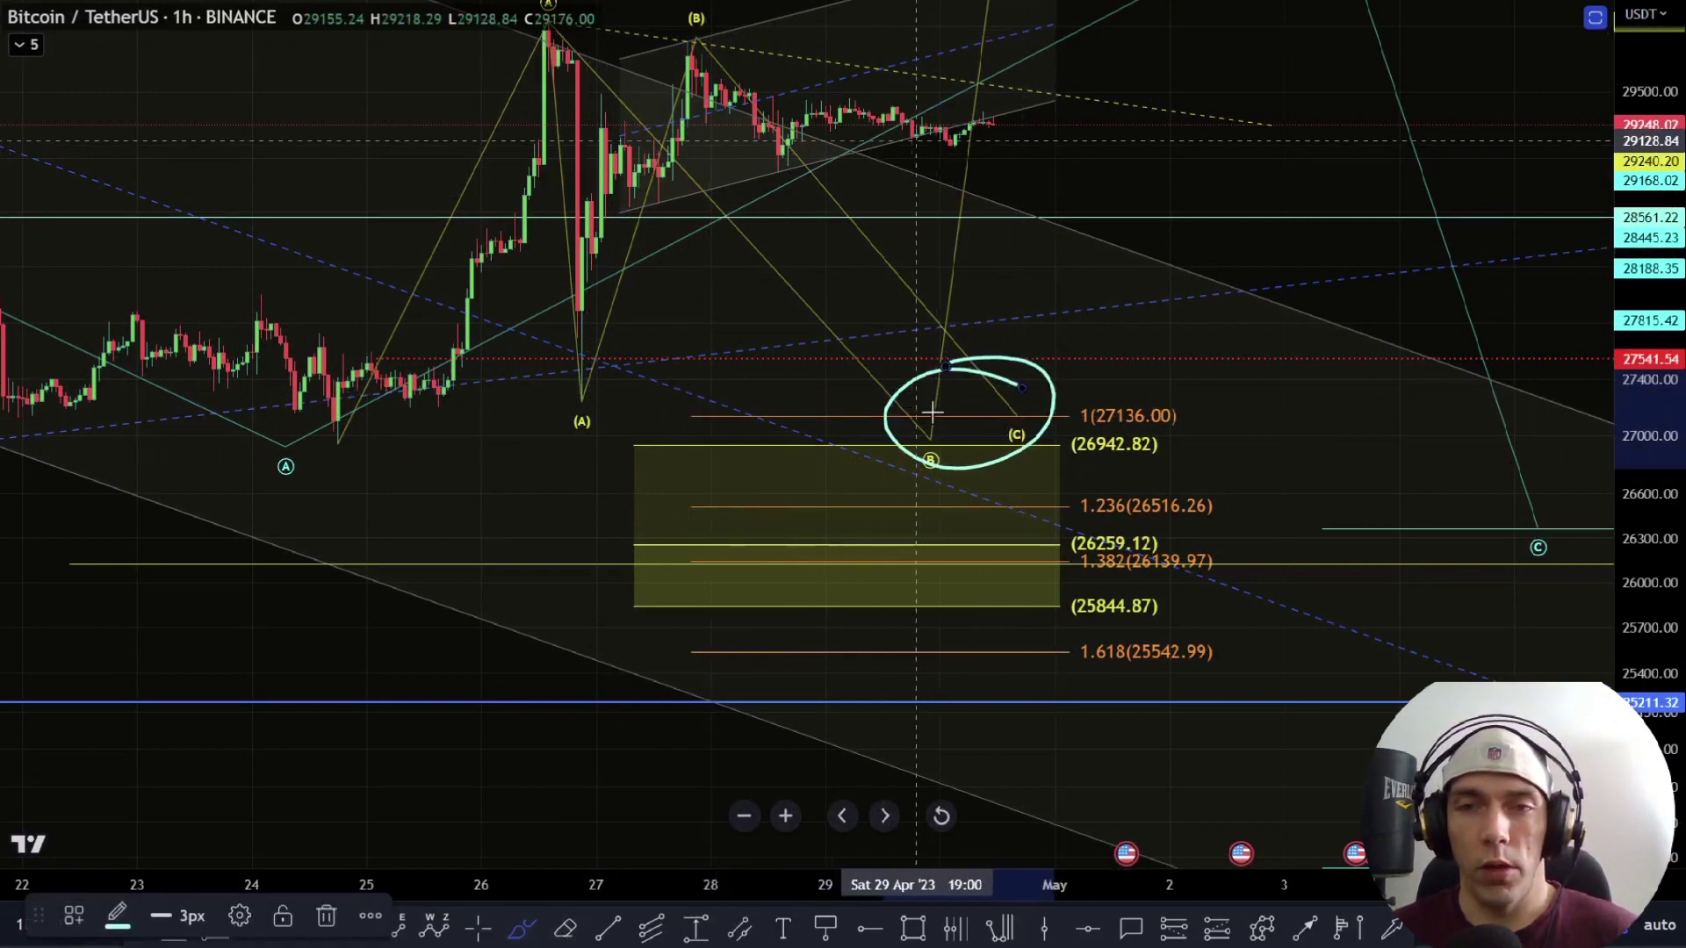
key("Delete")
Step: Show the "triangle" drawing group and hide the "flat potential" group in the object tree
scroll(1062, 110, "down", 3)
left_click_drag(1166, 118, 1180, 385)
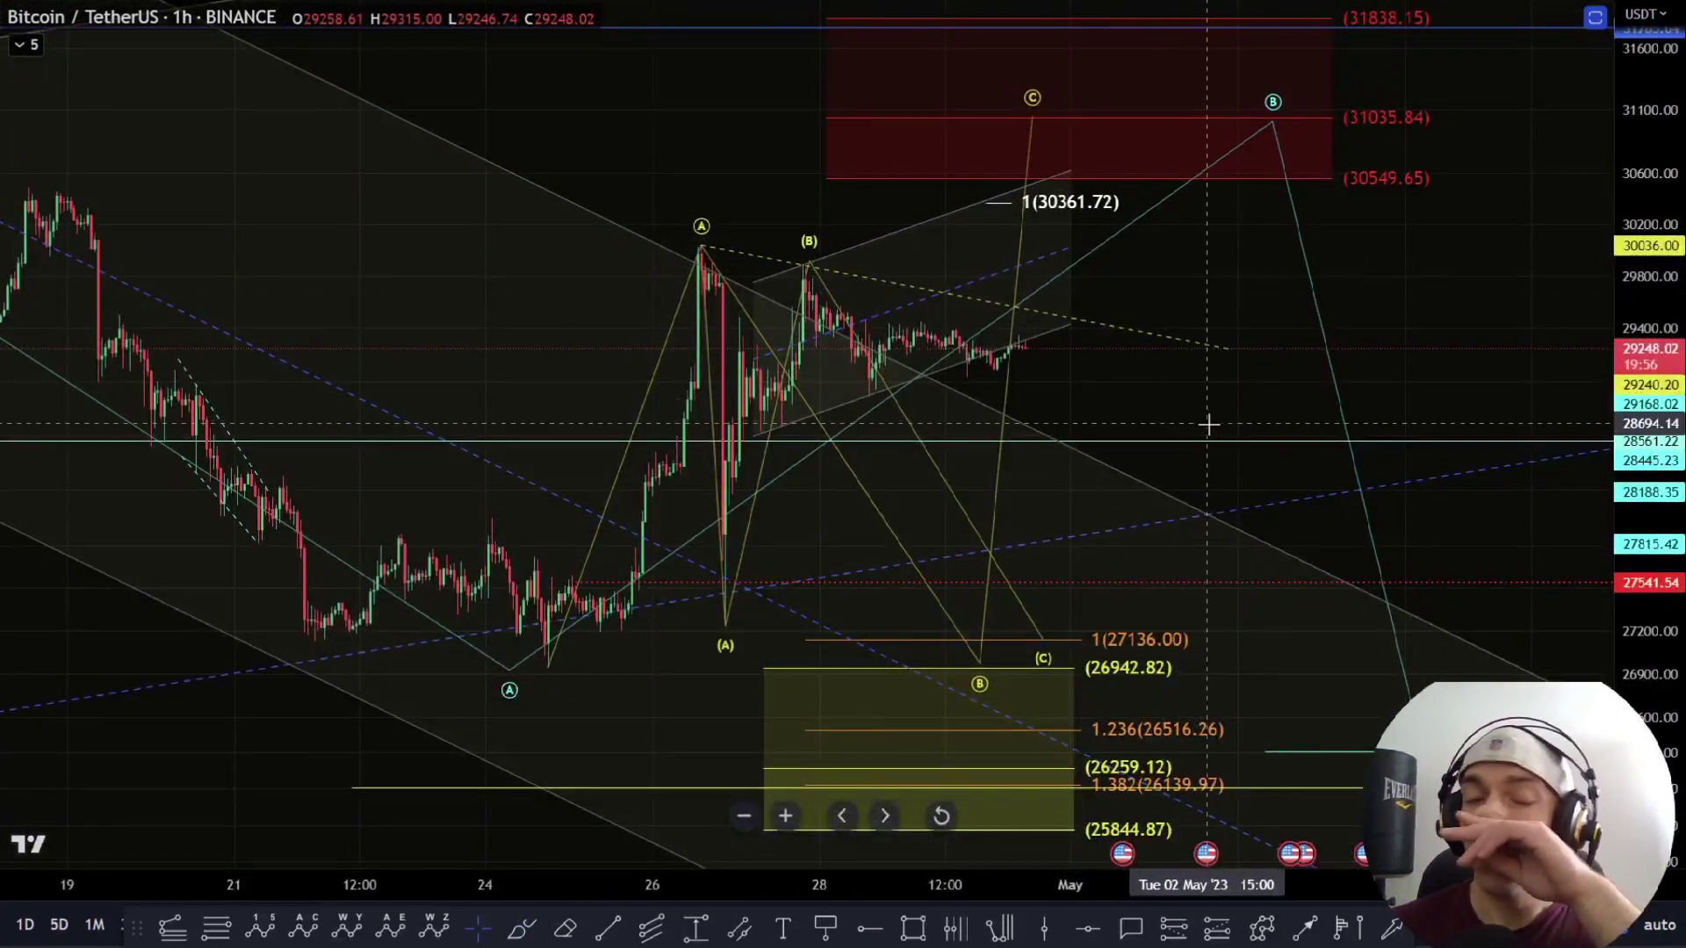
right_click(1127, 373)
left_click(1268, 703)
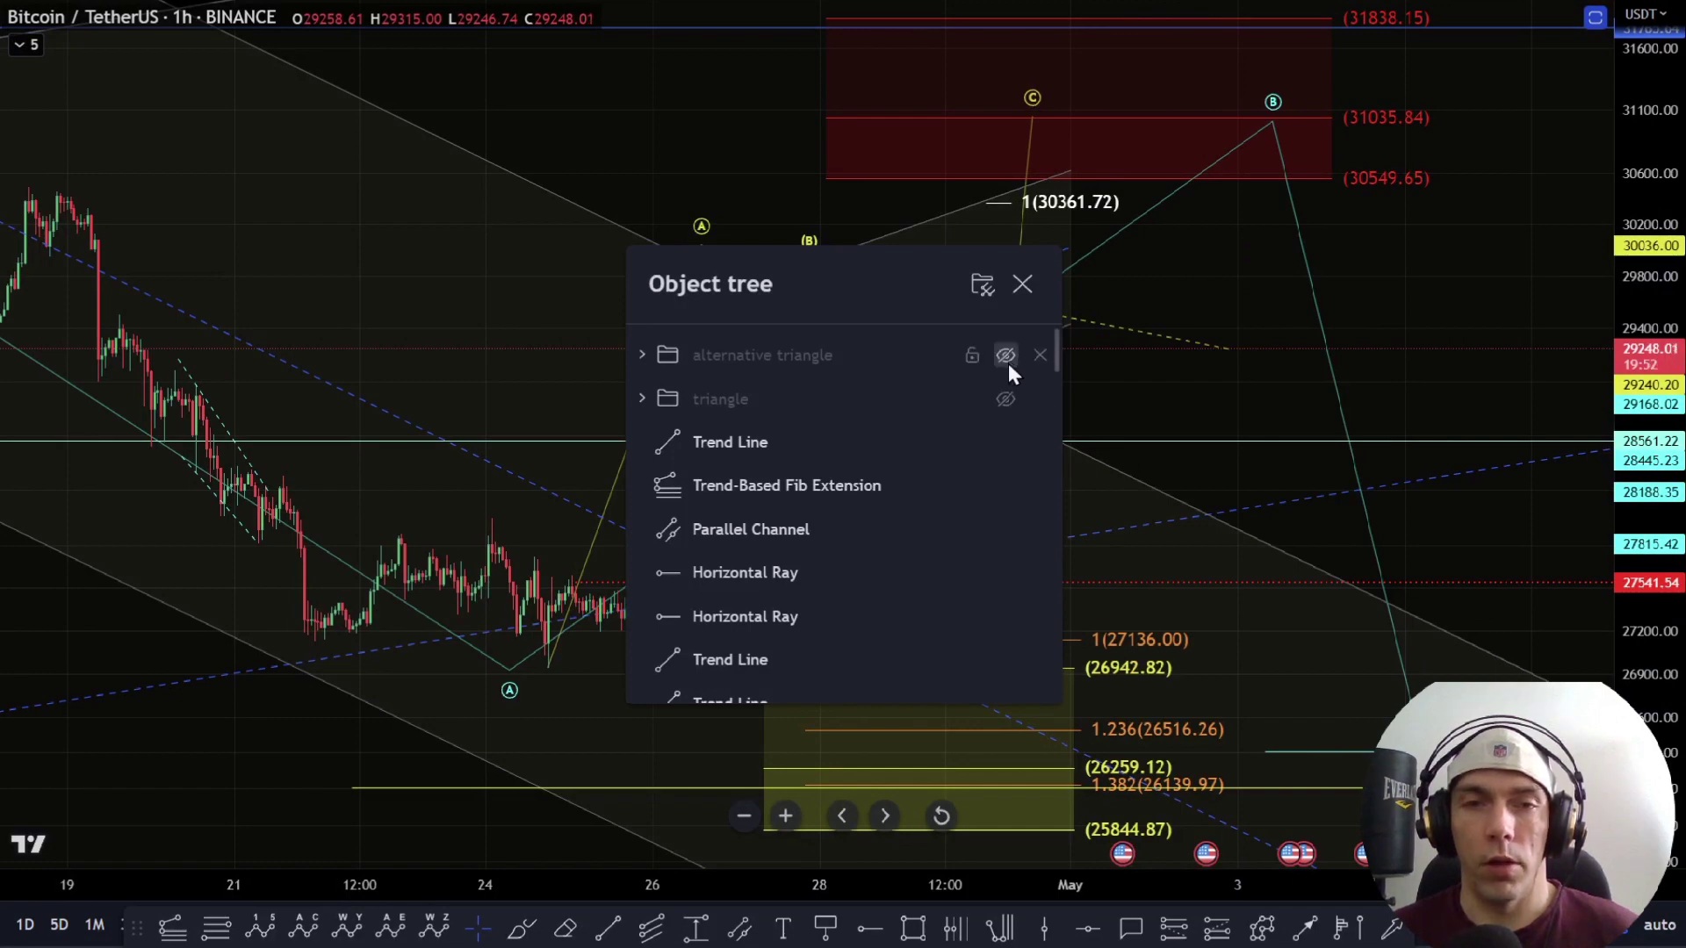
left_click(1005, 399)
scroll(980, 513, "down", 5)
scroll(1006, 599, "down", 8)
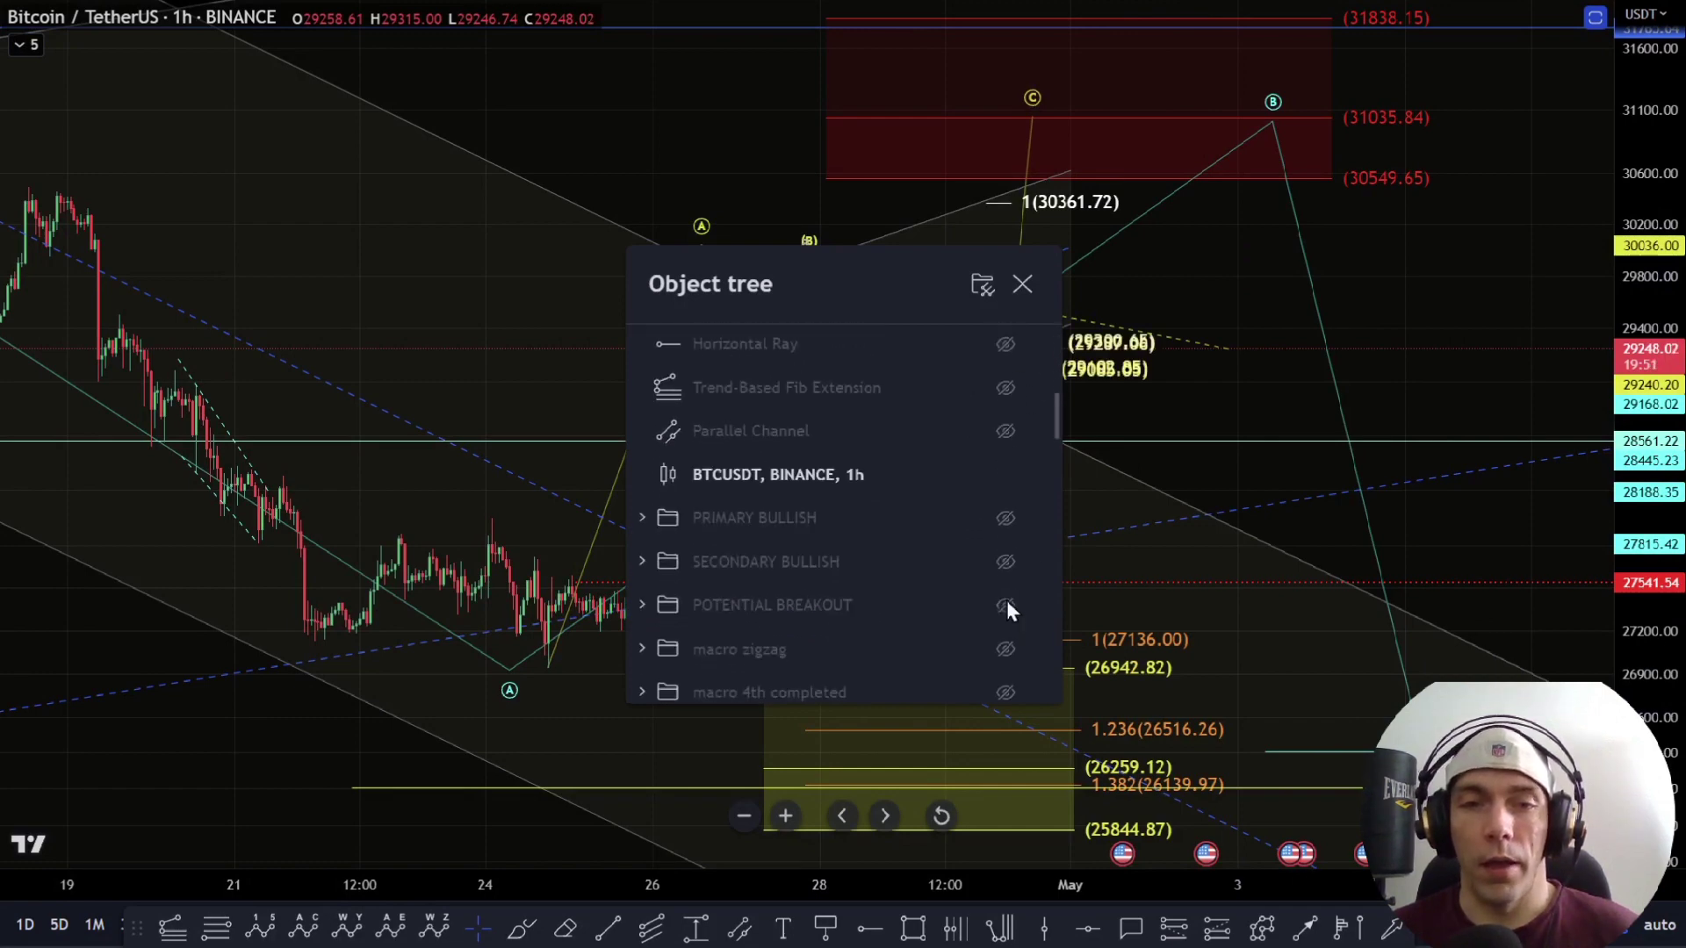
left_click(1003, 617)
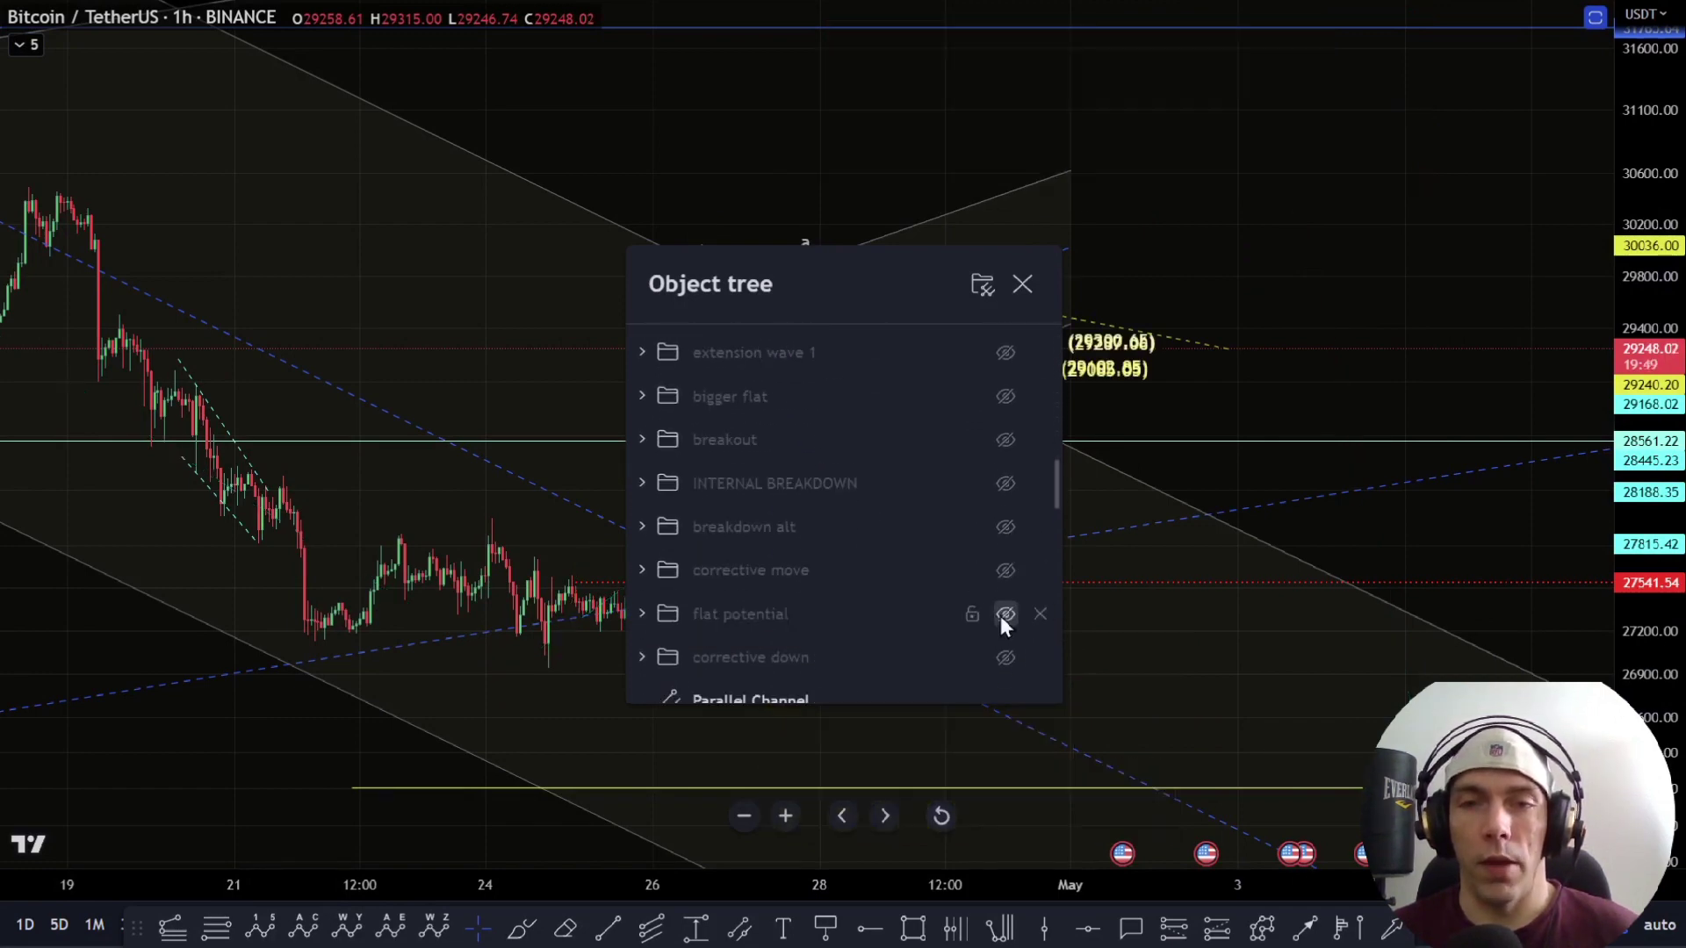
left_click(1078, 514)
Step: Examine the white a-b-c-d-e triangle closely, especially wave e and the short yellow levels around it
scroll(1078, 513, "up", 10)
left_click_drag(1643, 561, 1644, 72)
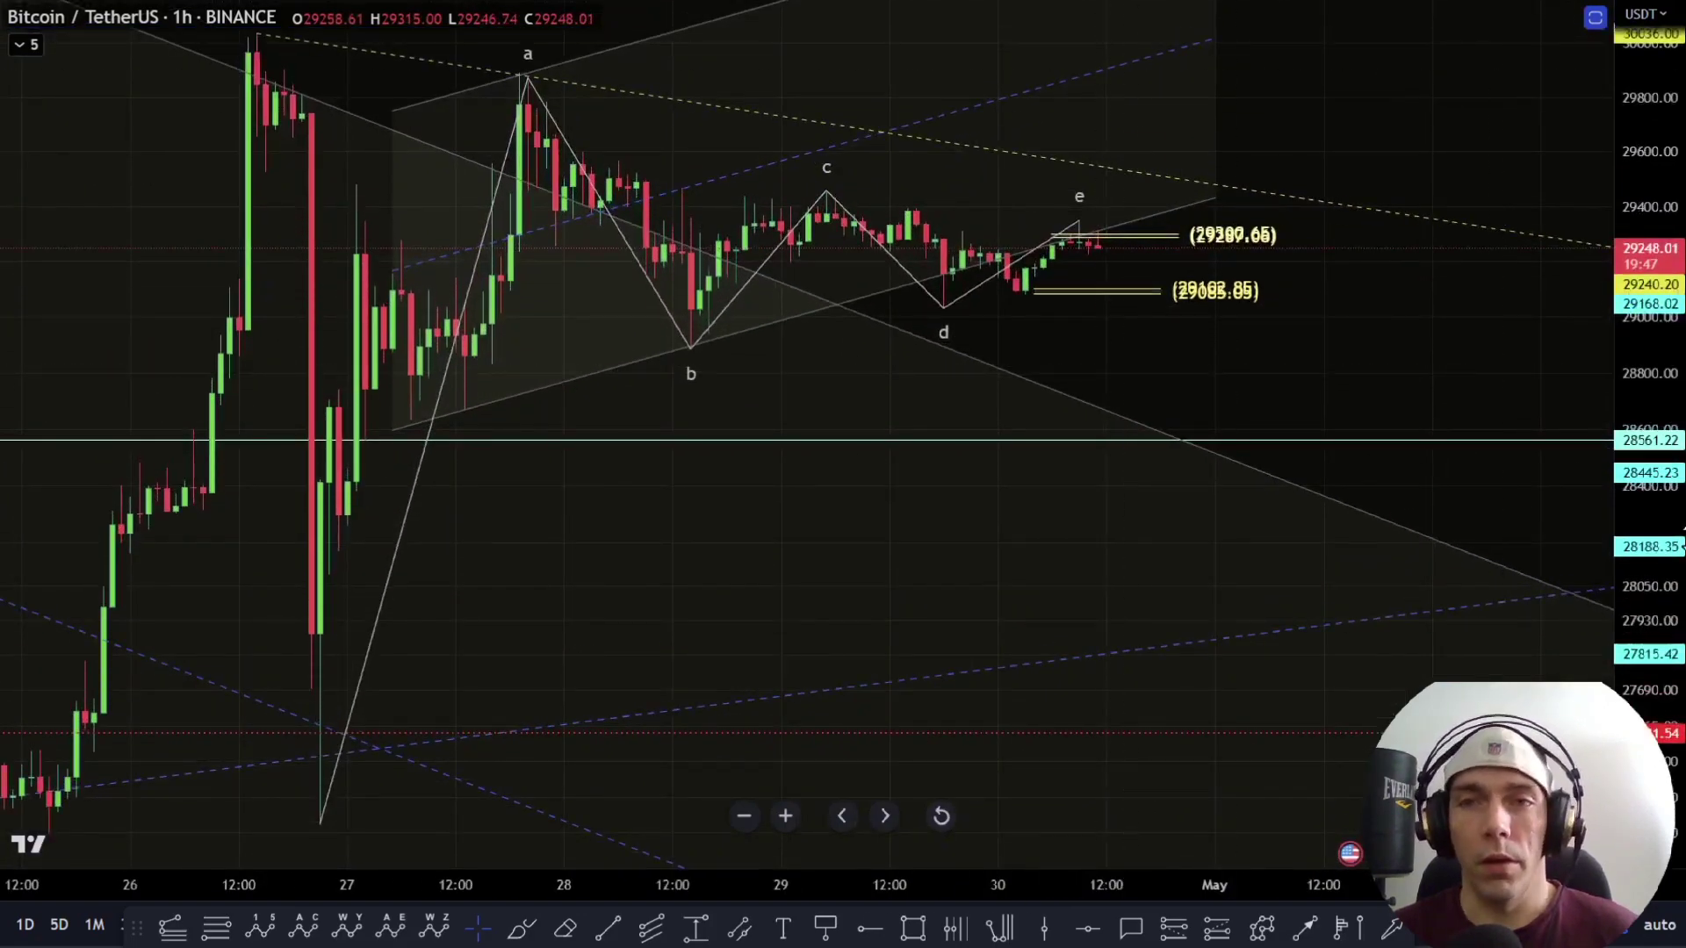
left_click_drag(1650, 619, 1650, 219)
left_click_drag(1279, 242, 1324, 505)
left_click_drag(1662, 448, 1671, 694)
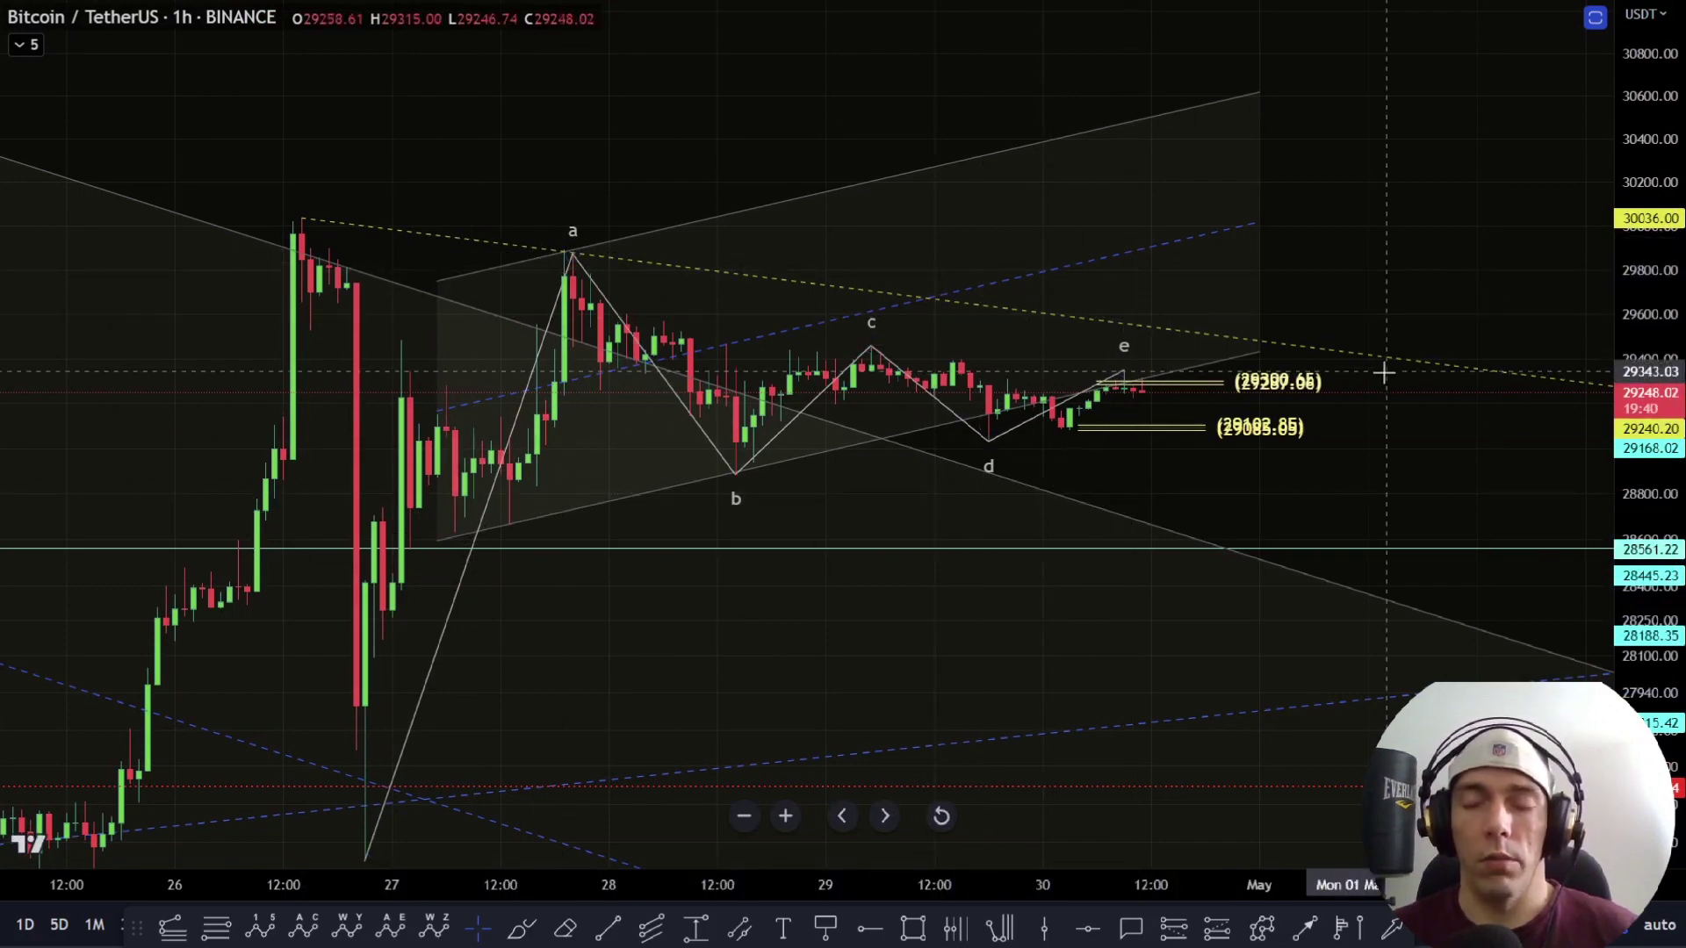
left_click_drag(1651, 650, 1650, 263)
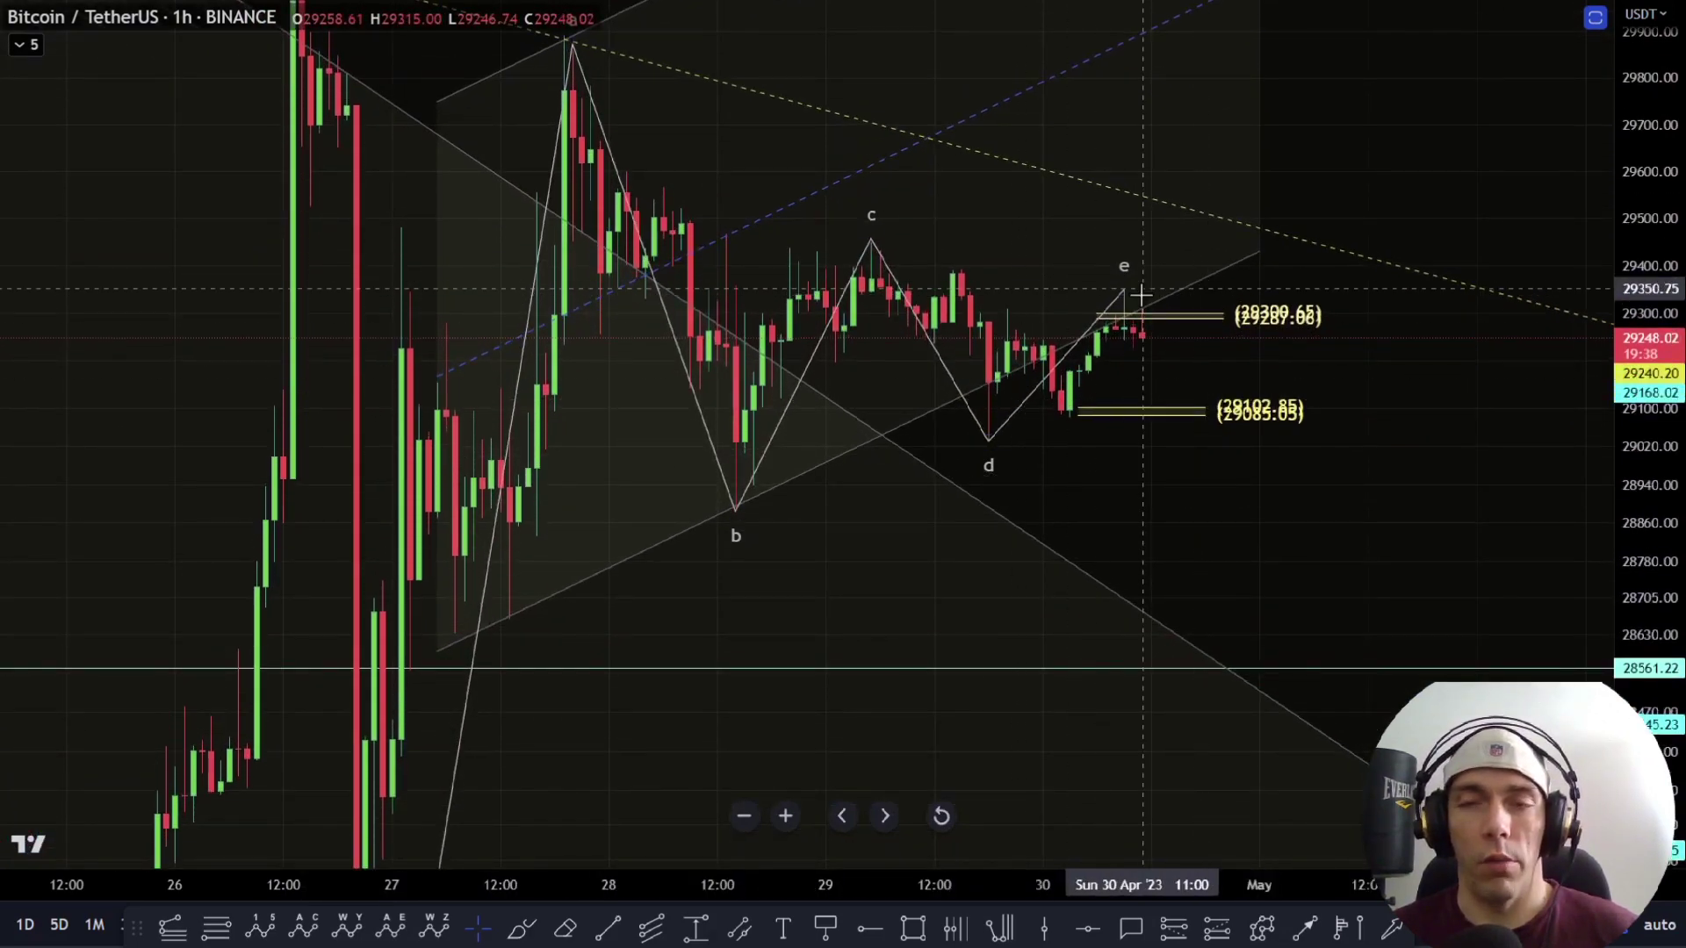
left_click_drag(1314, 482, 1287, 530)
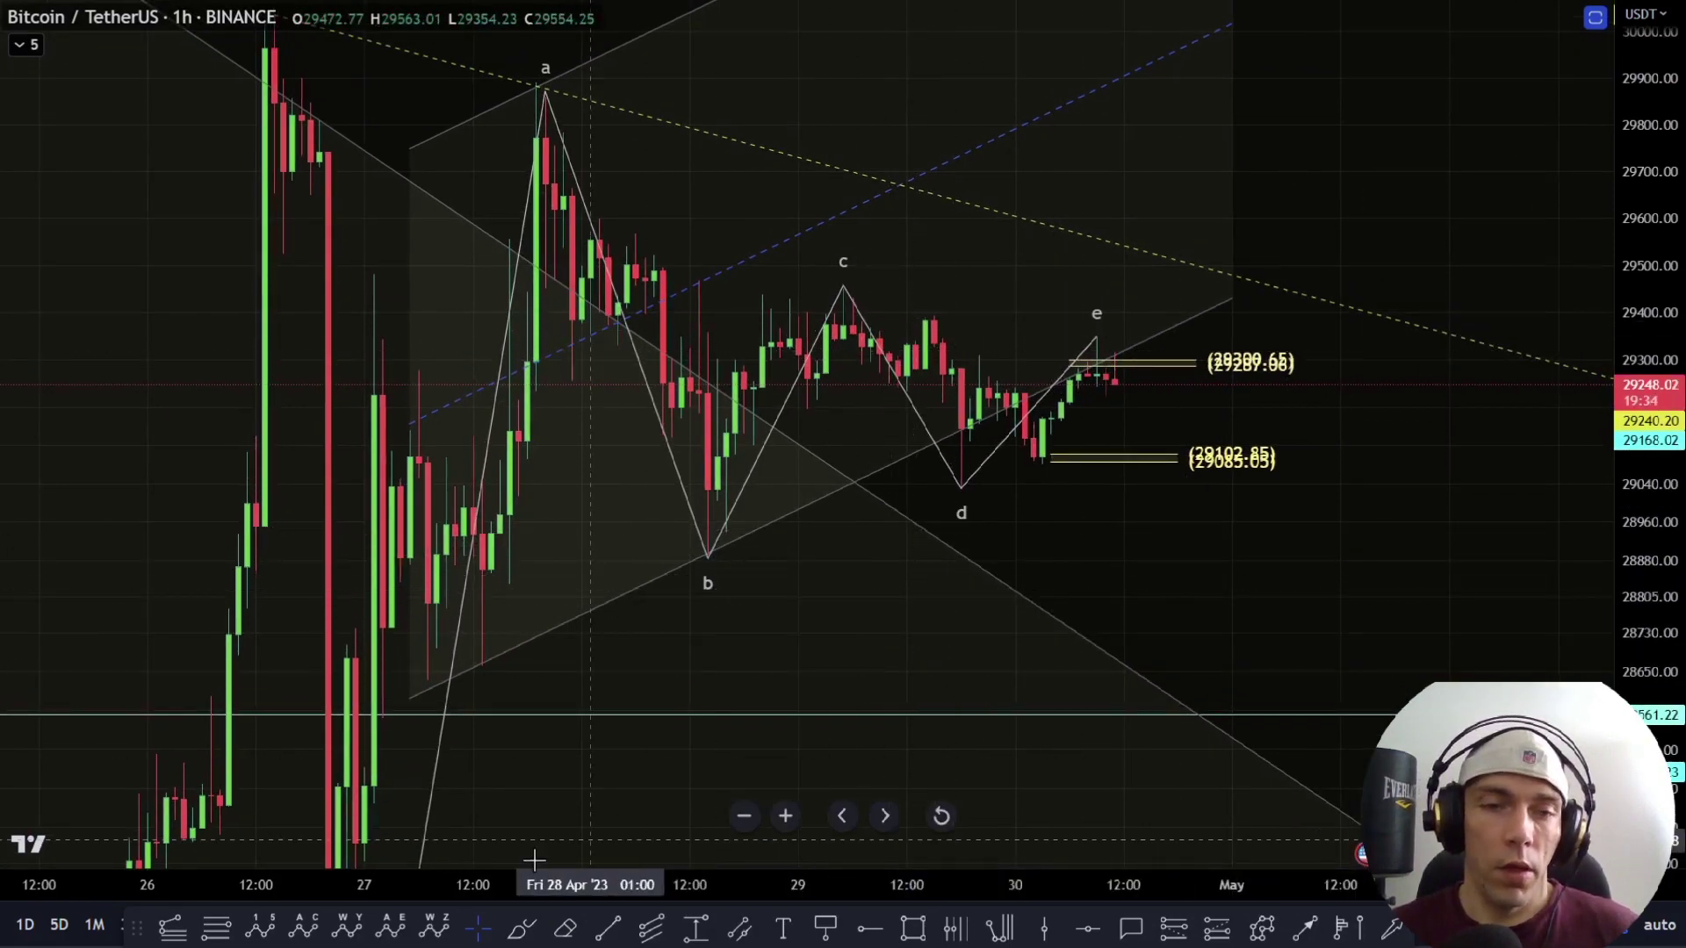
Step: Brush a temporary zigzag path from the 30036.00 high through the wave e peak, down to a new low and back up, and delete it
left_click(1248, 383)
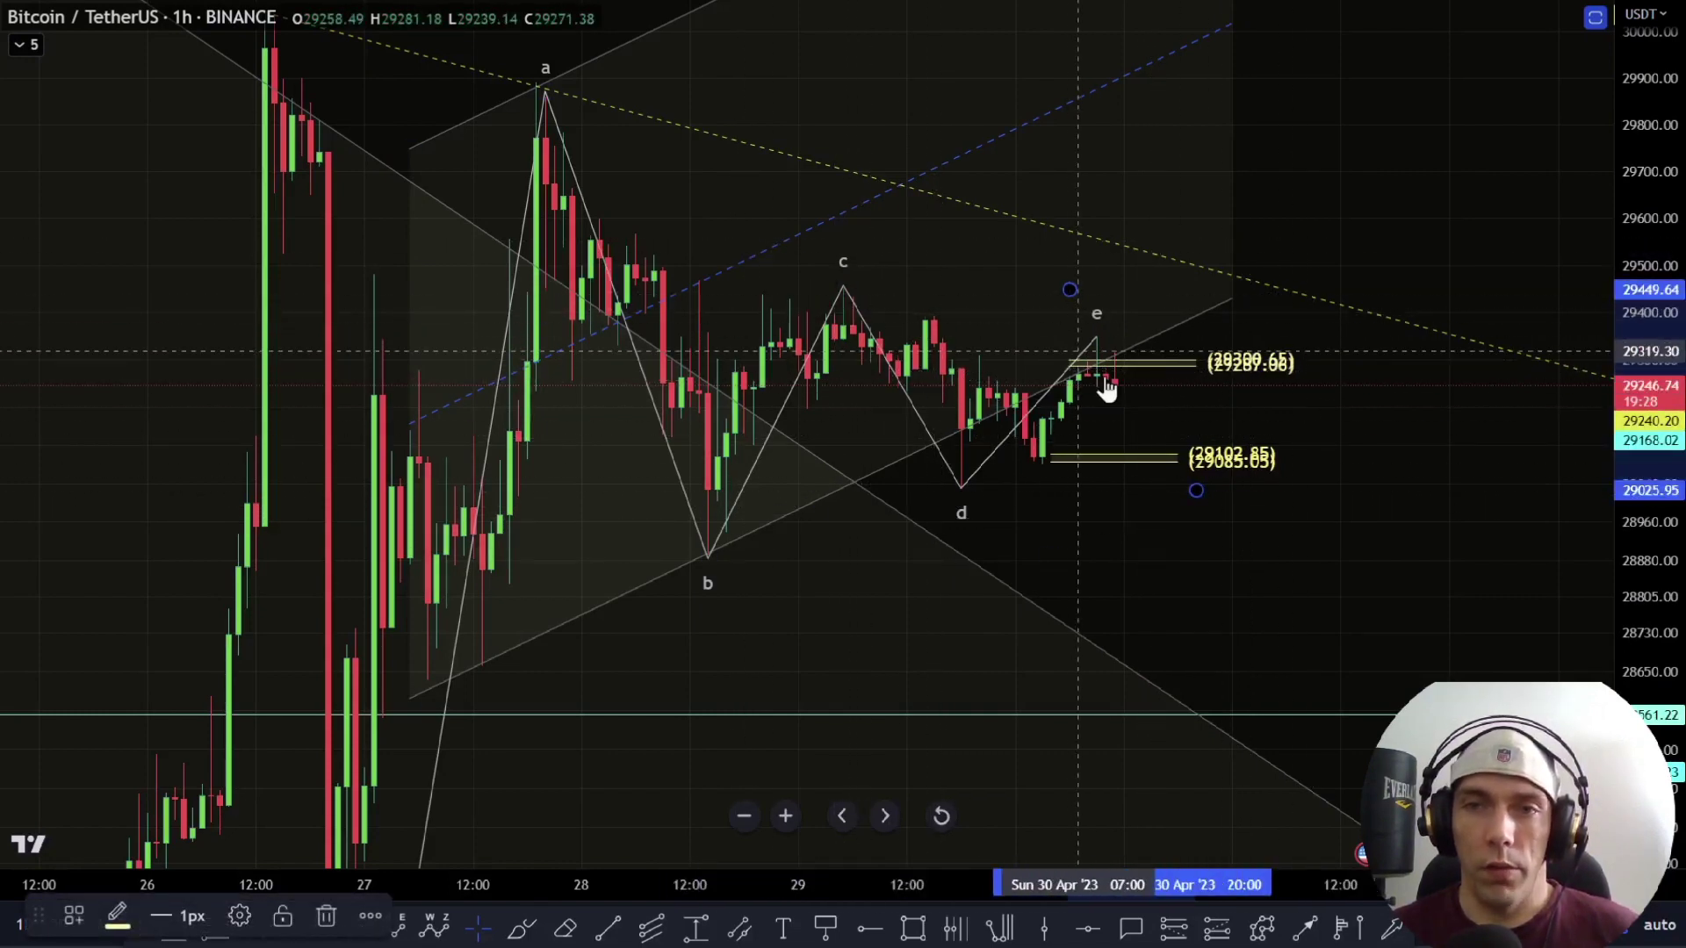
left_click_drag(1234, 551, 1049, 269)
scroll(957, 395, "down", 5)
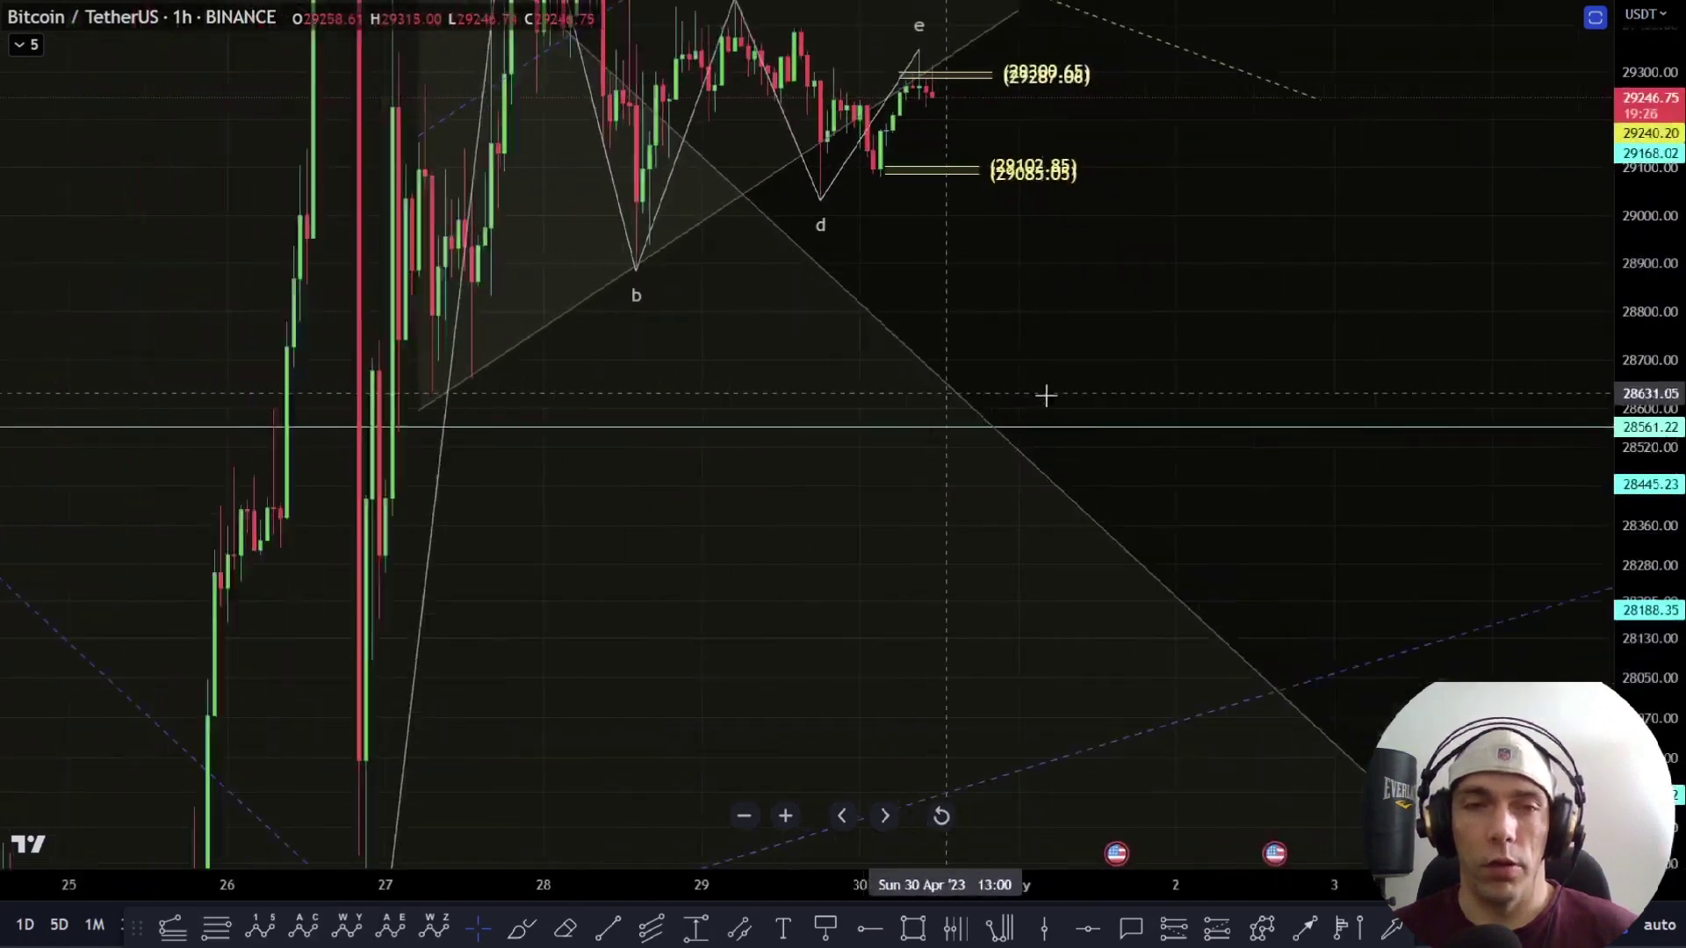
mouse_move(1663, 452)
left_mouse_down()
mouse_move(1680, 735)
mouse_move(1633, 774)
left_mouse_up()
left_click(522, 928)
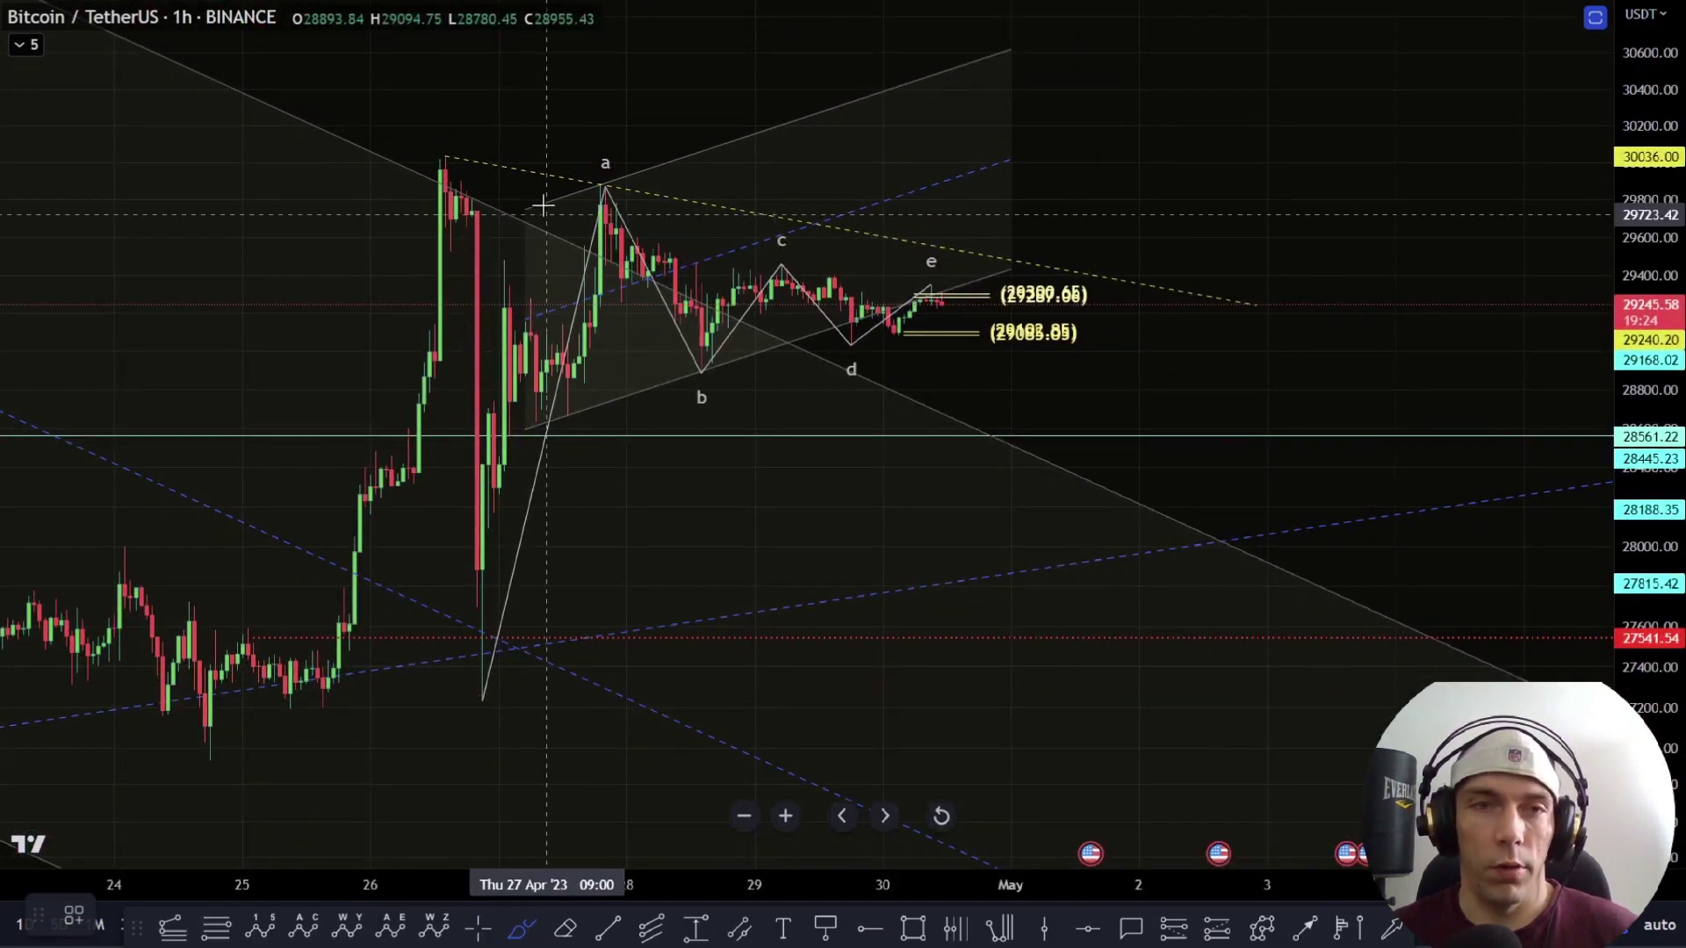
mouse_move(442, 163)
left_mouse_down()
mouse_move(482, 700)
mouse_move(661, 490)
mouse_move(931, 283)
mouse_move(1132, 748)
left_mouse_up()
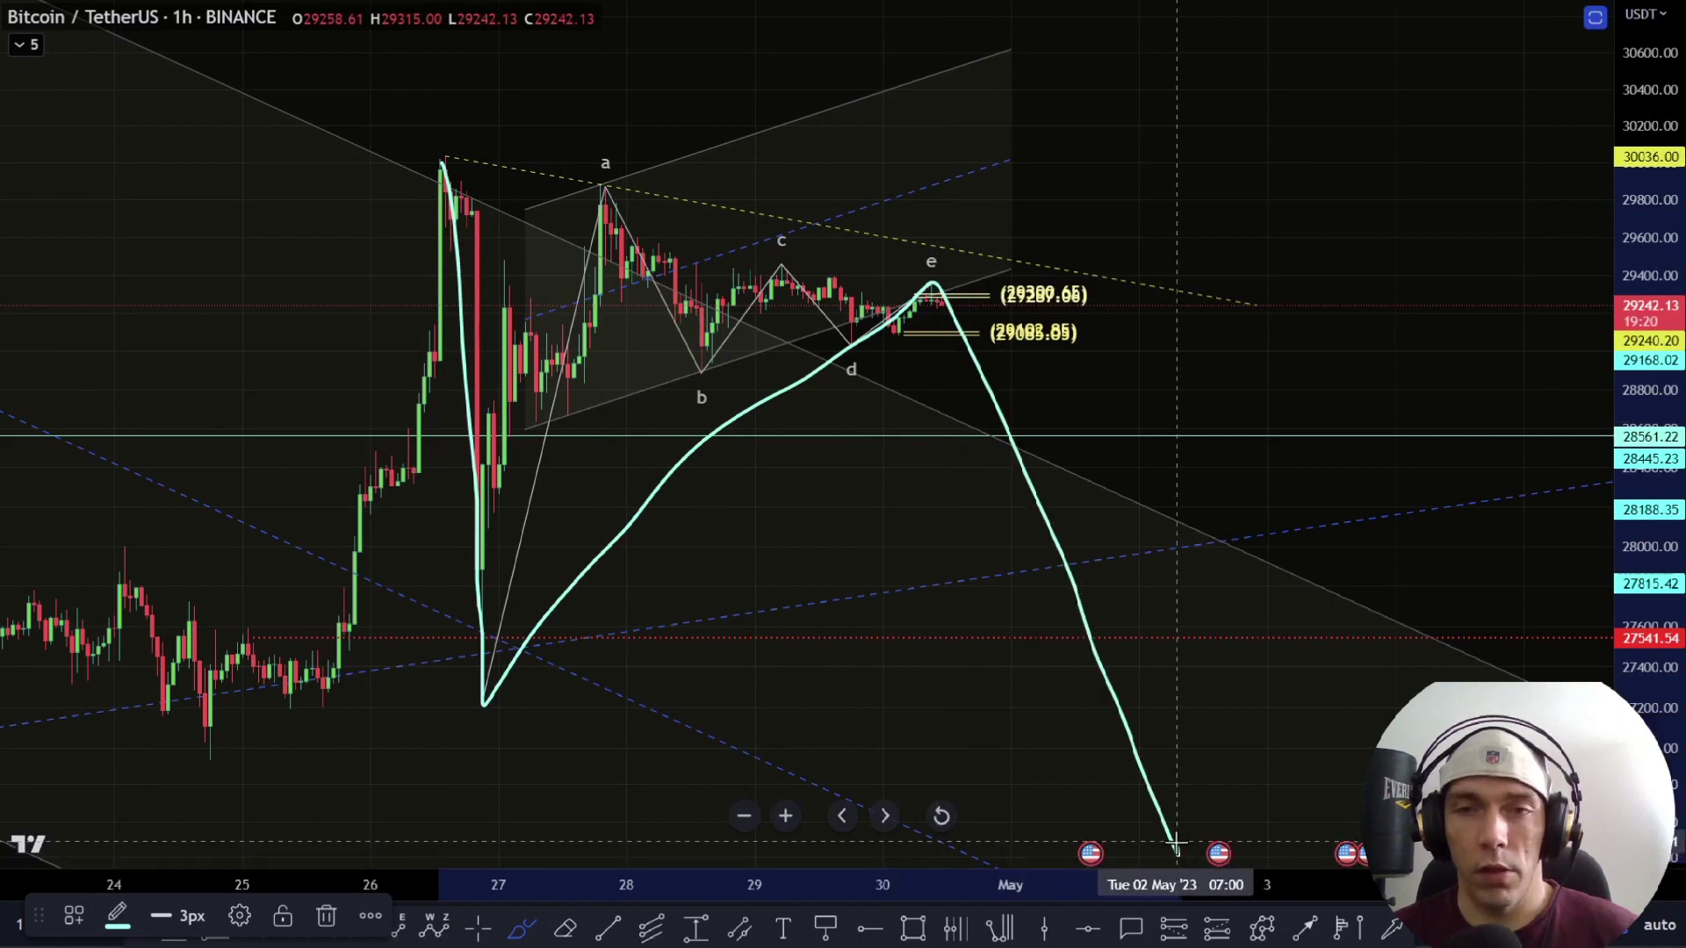
left_click_drag(1174, 844, 1328, 165)
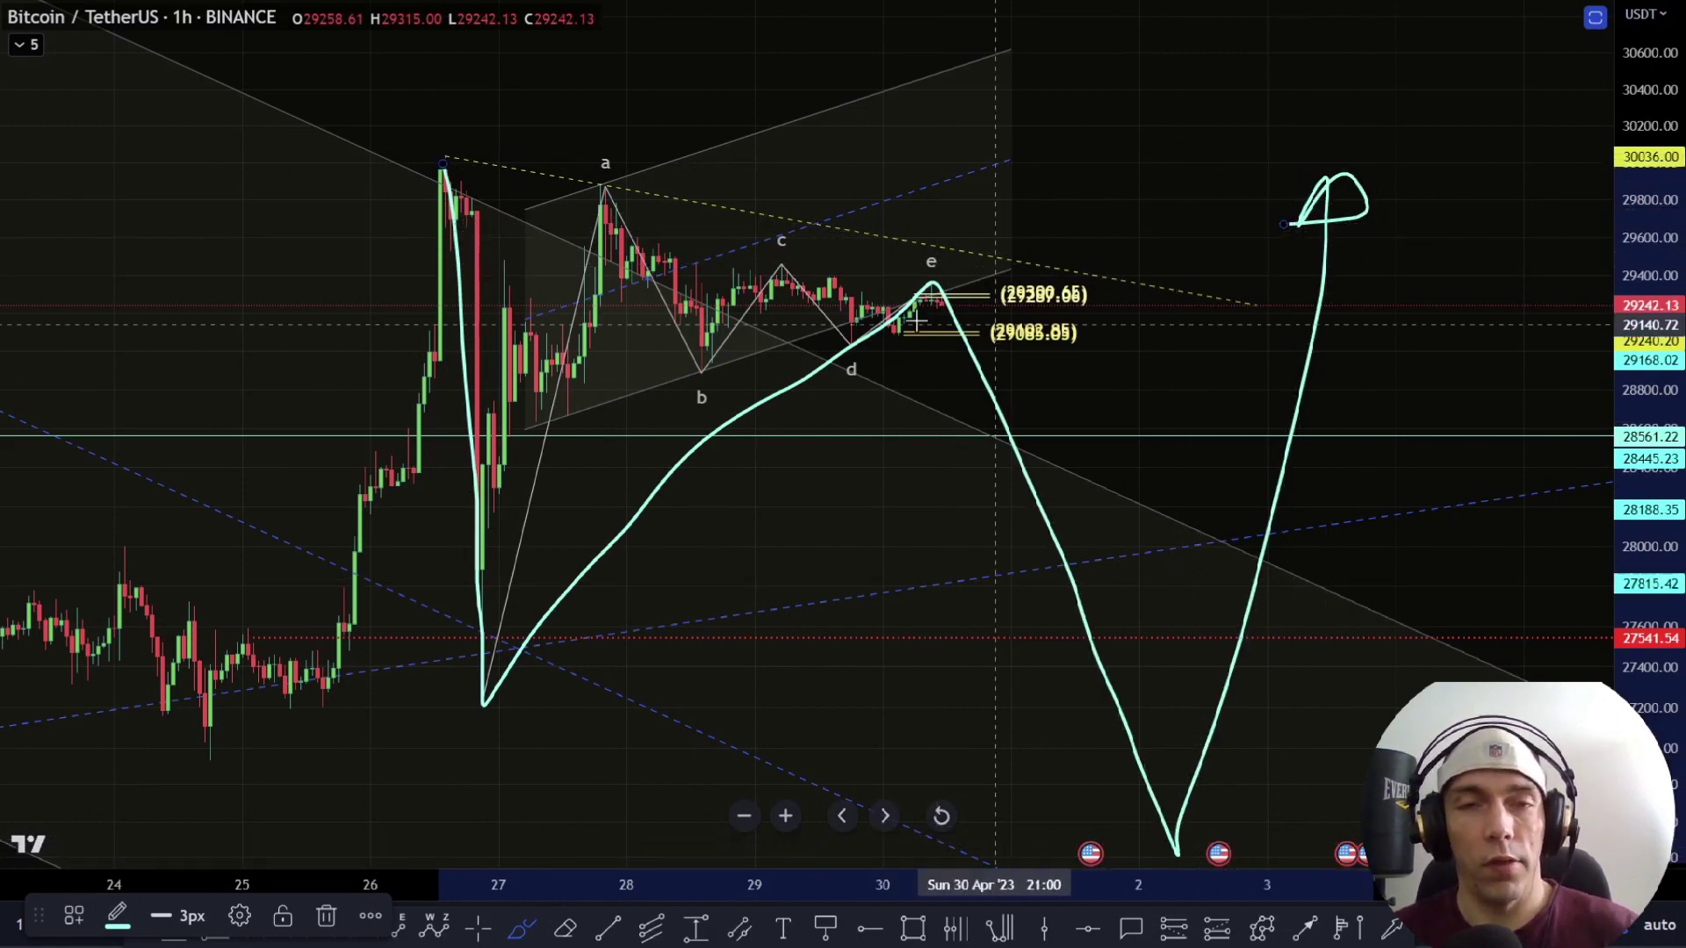
key("Delete")
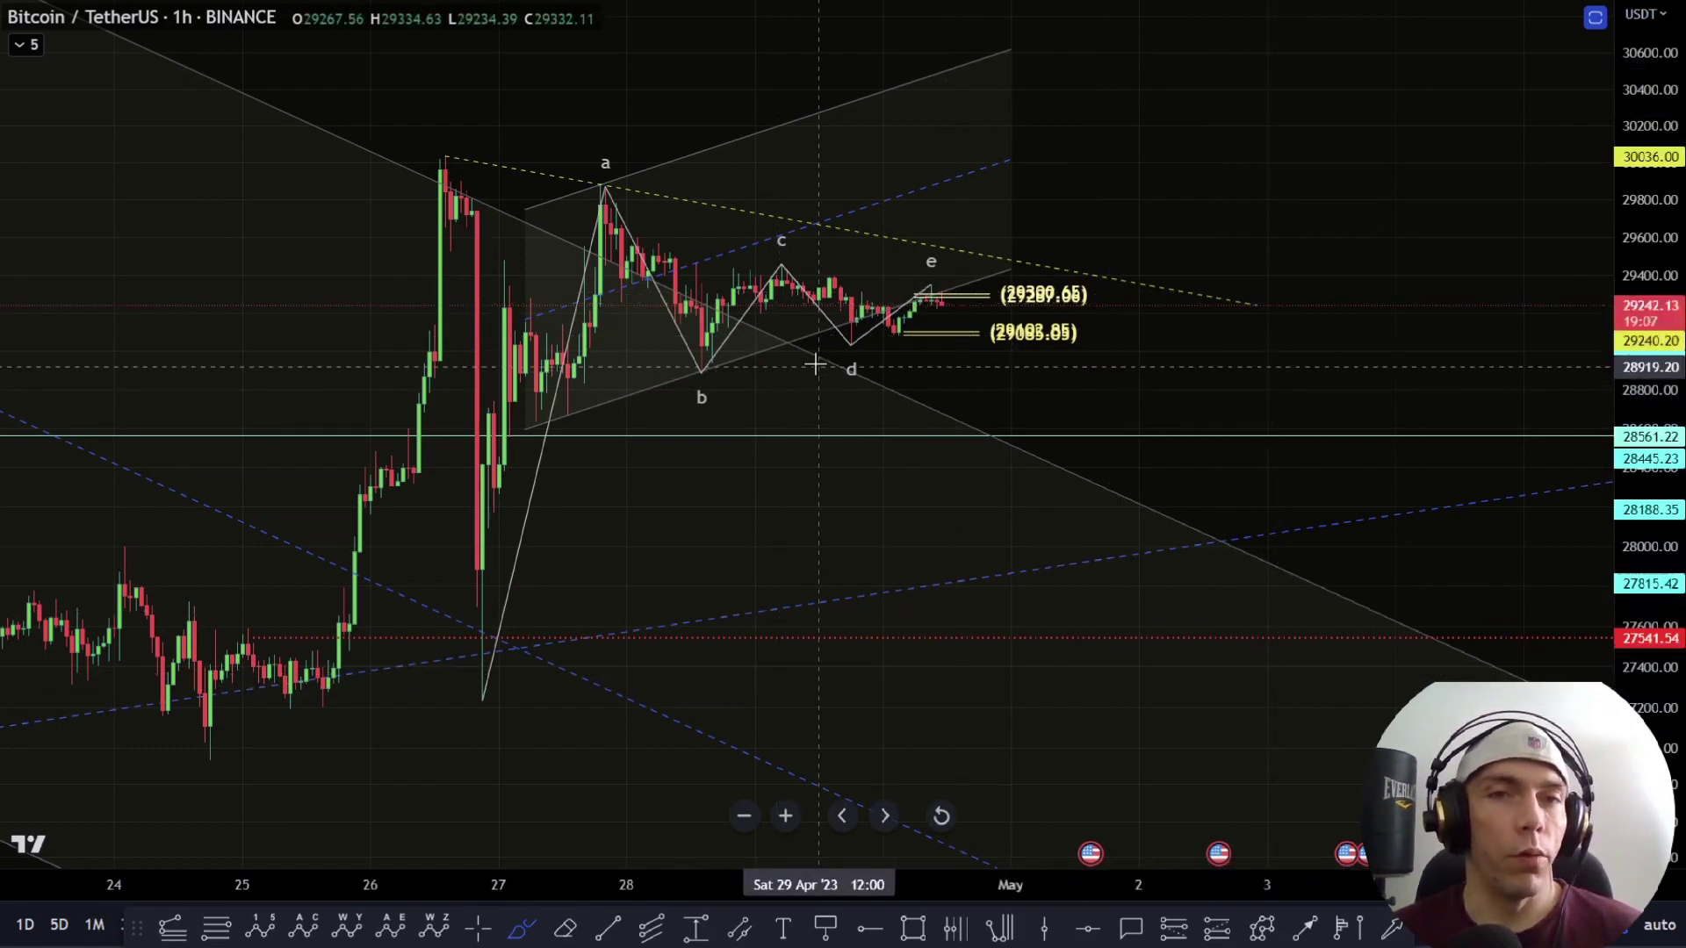
Step: Brush a temporary stepped decline from wave e to below 27541.54, circle the low where the white triangle line starts, and delete both drawings
left_click_drag(1682, 492, 1683, 370)
mouse_move(970, 292)
left_mouse_down()
mouse_move(999, 422)
mouse_move(1088, 472)
left_mouse_up()
left_click_drag(1111, 407, 1156, 691)
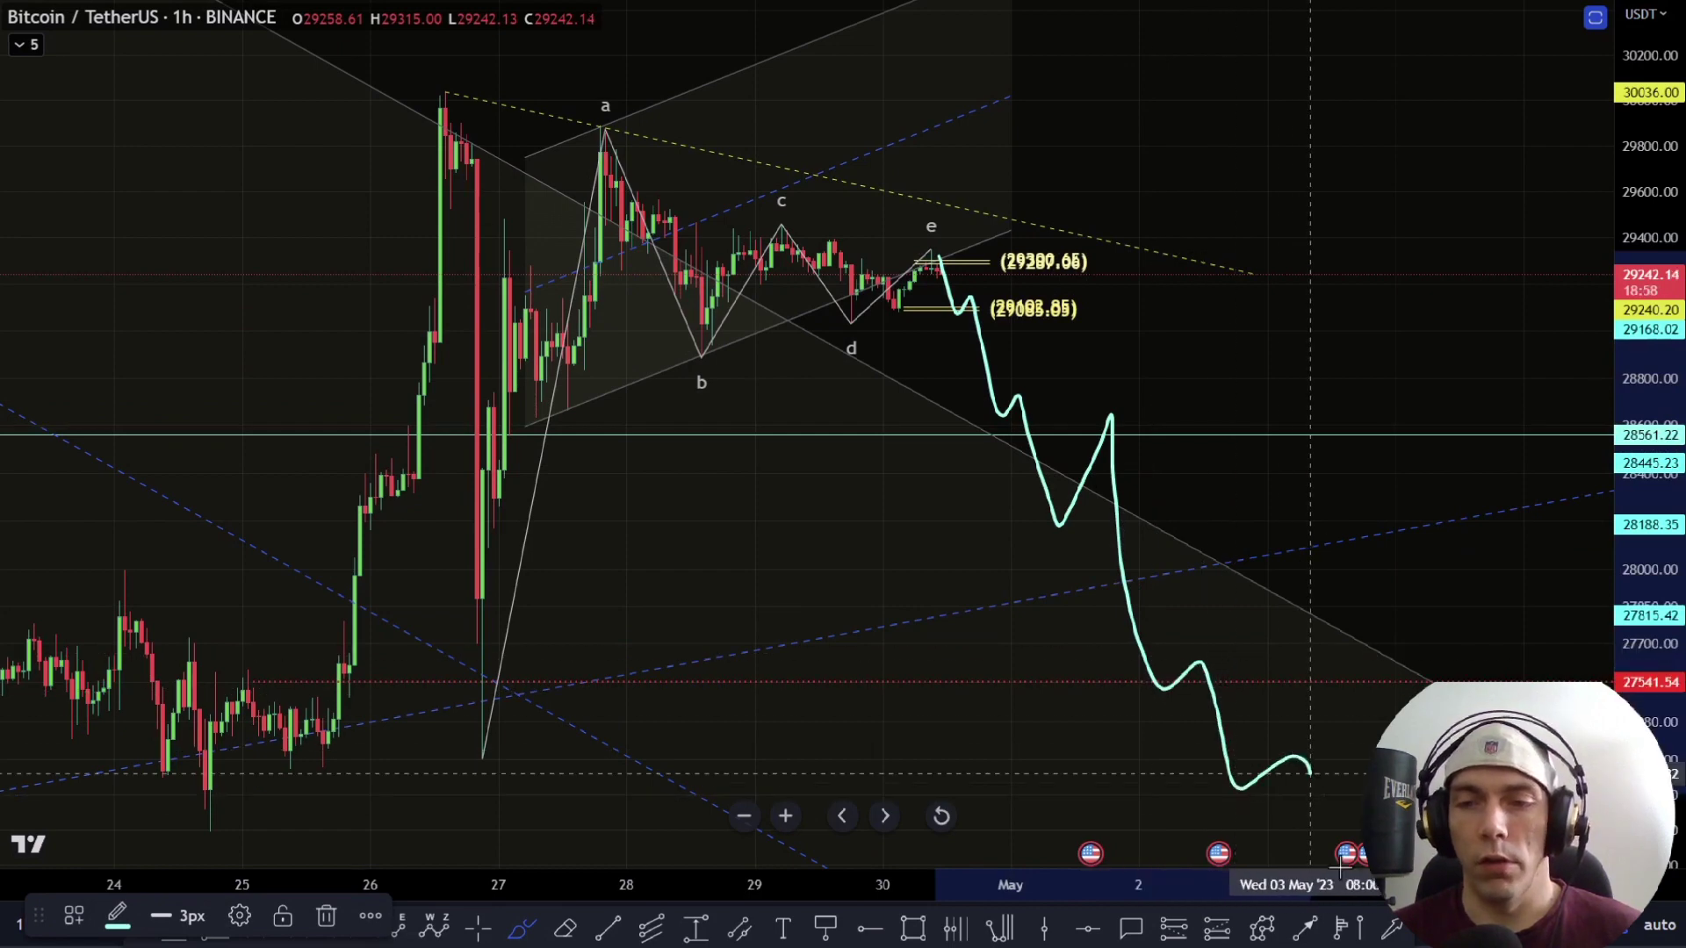
scroll(861, 759, "down", 3)
left_click_drag(838, 763, 779, 778)
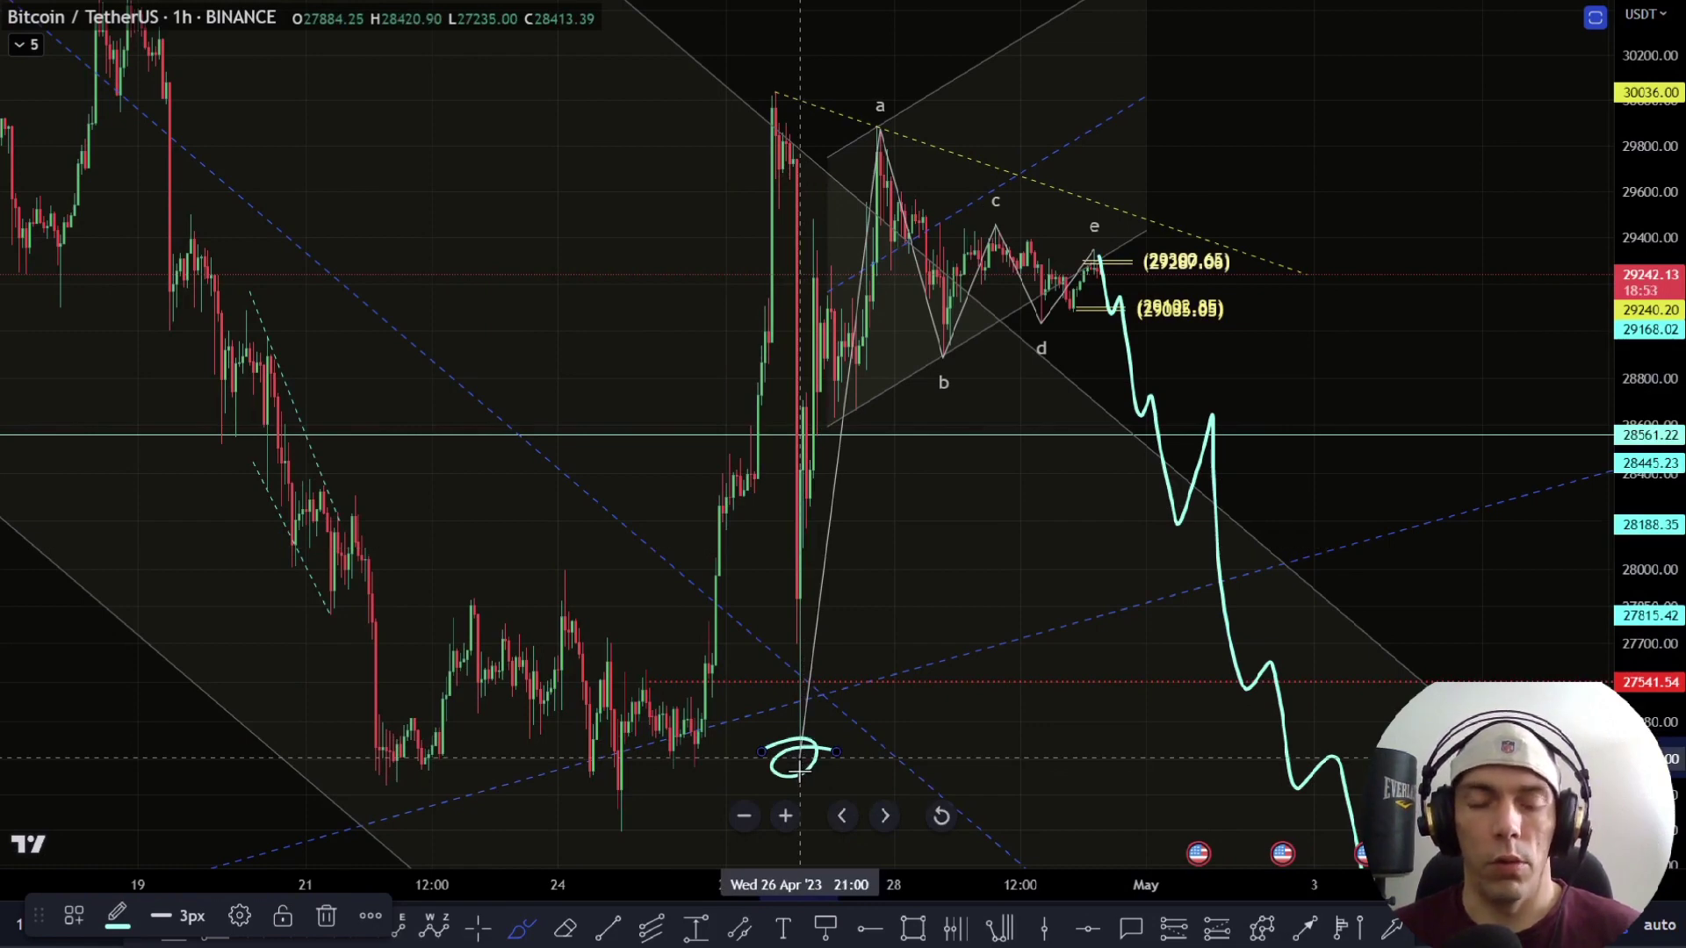
key("Delete")
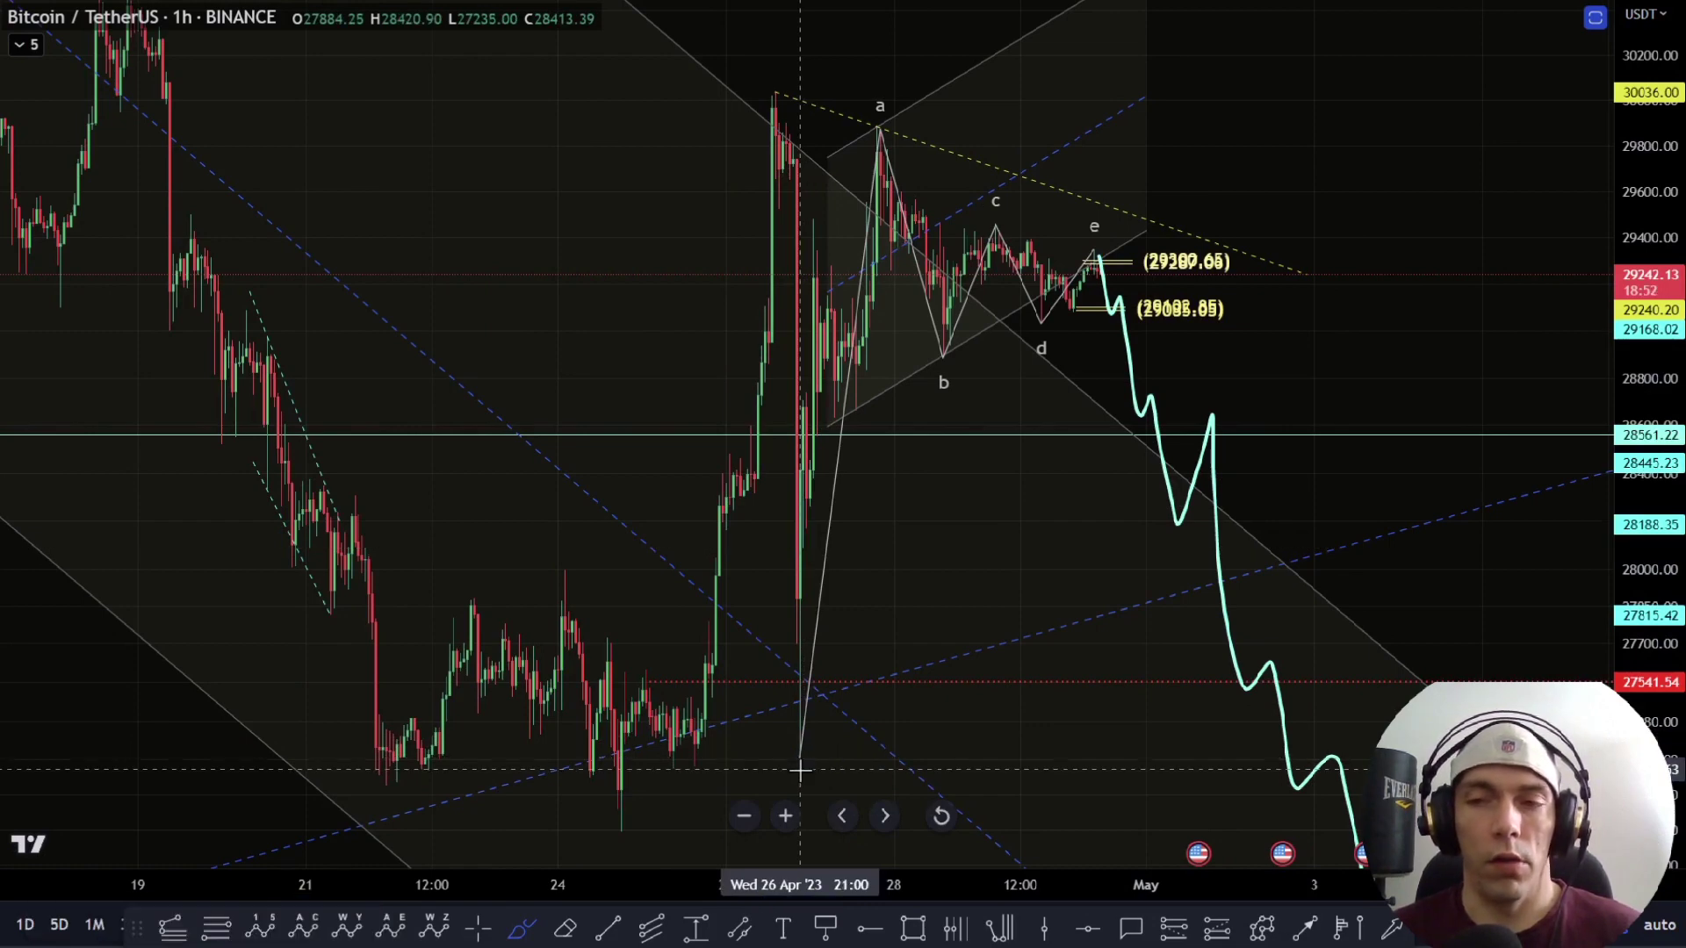
left_click(1198, 494)
key("Delete")
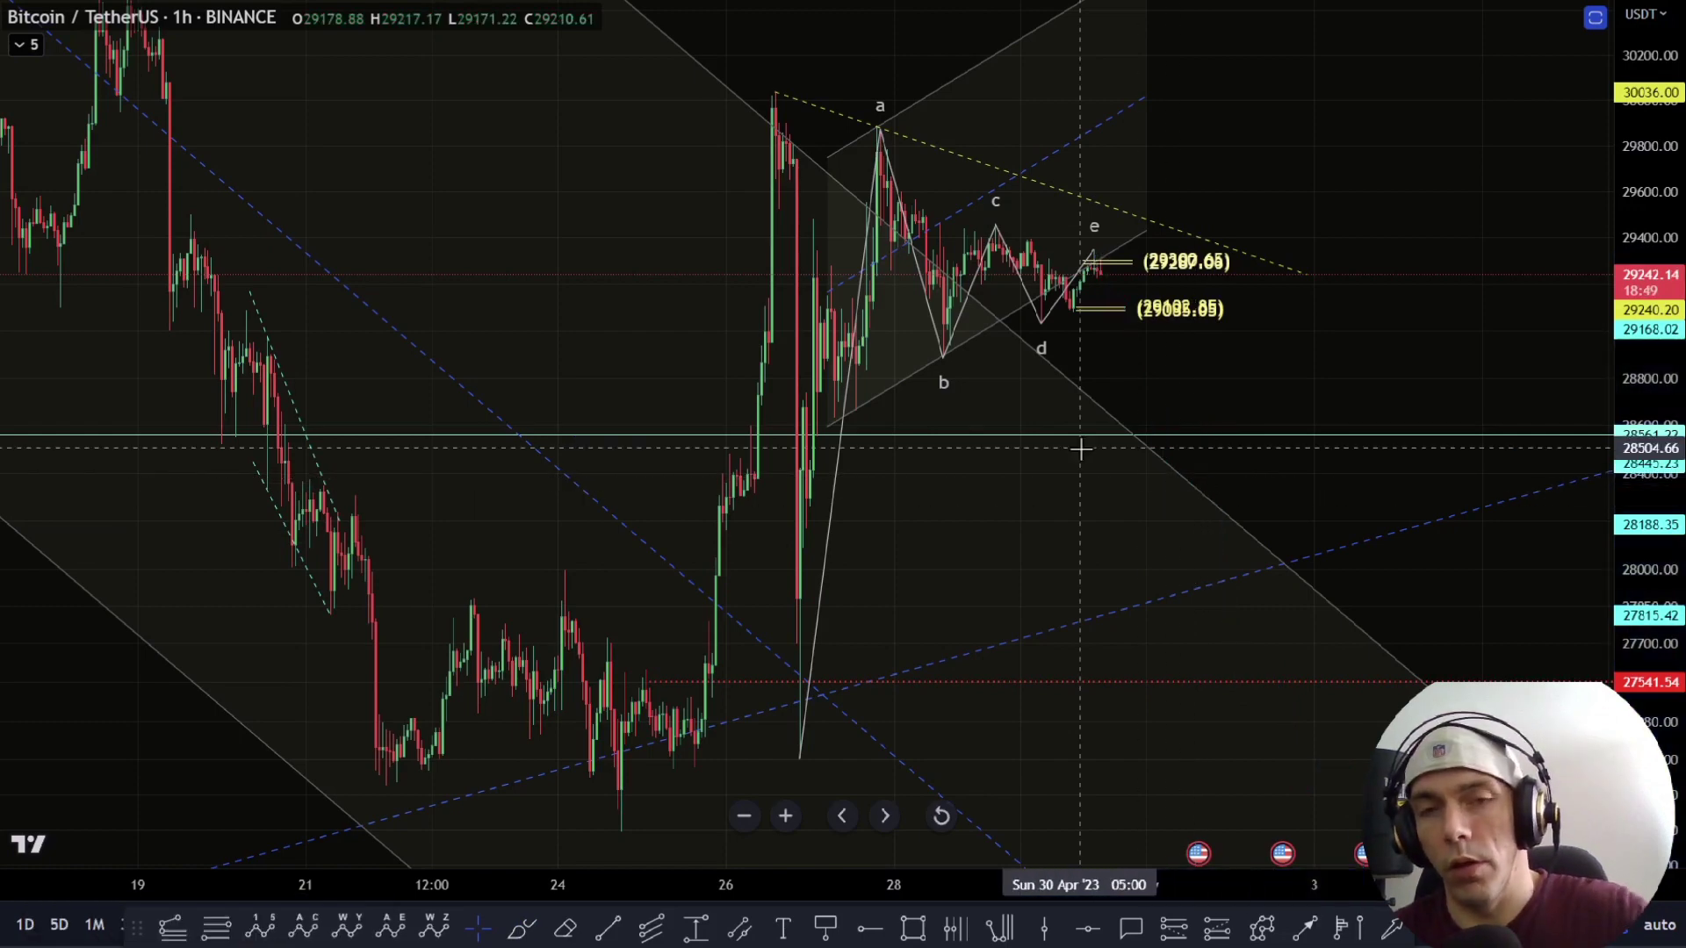
Step: Examine the a-b-c-d-e triangle and the short yellow levels around wave e at wider and closer price scales
left_click_drag(1649, 447, 1649, 826)
left_click_drag(1648, 527, 1648, 281)
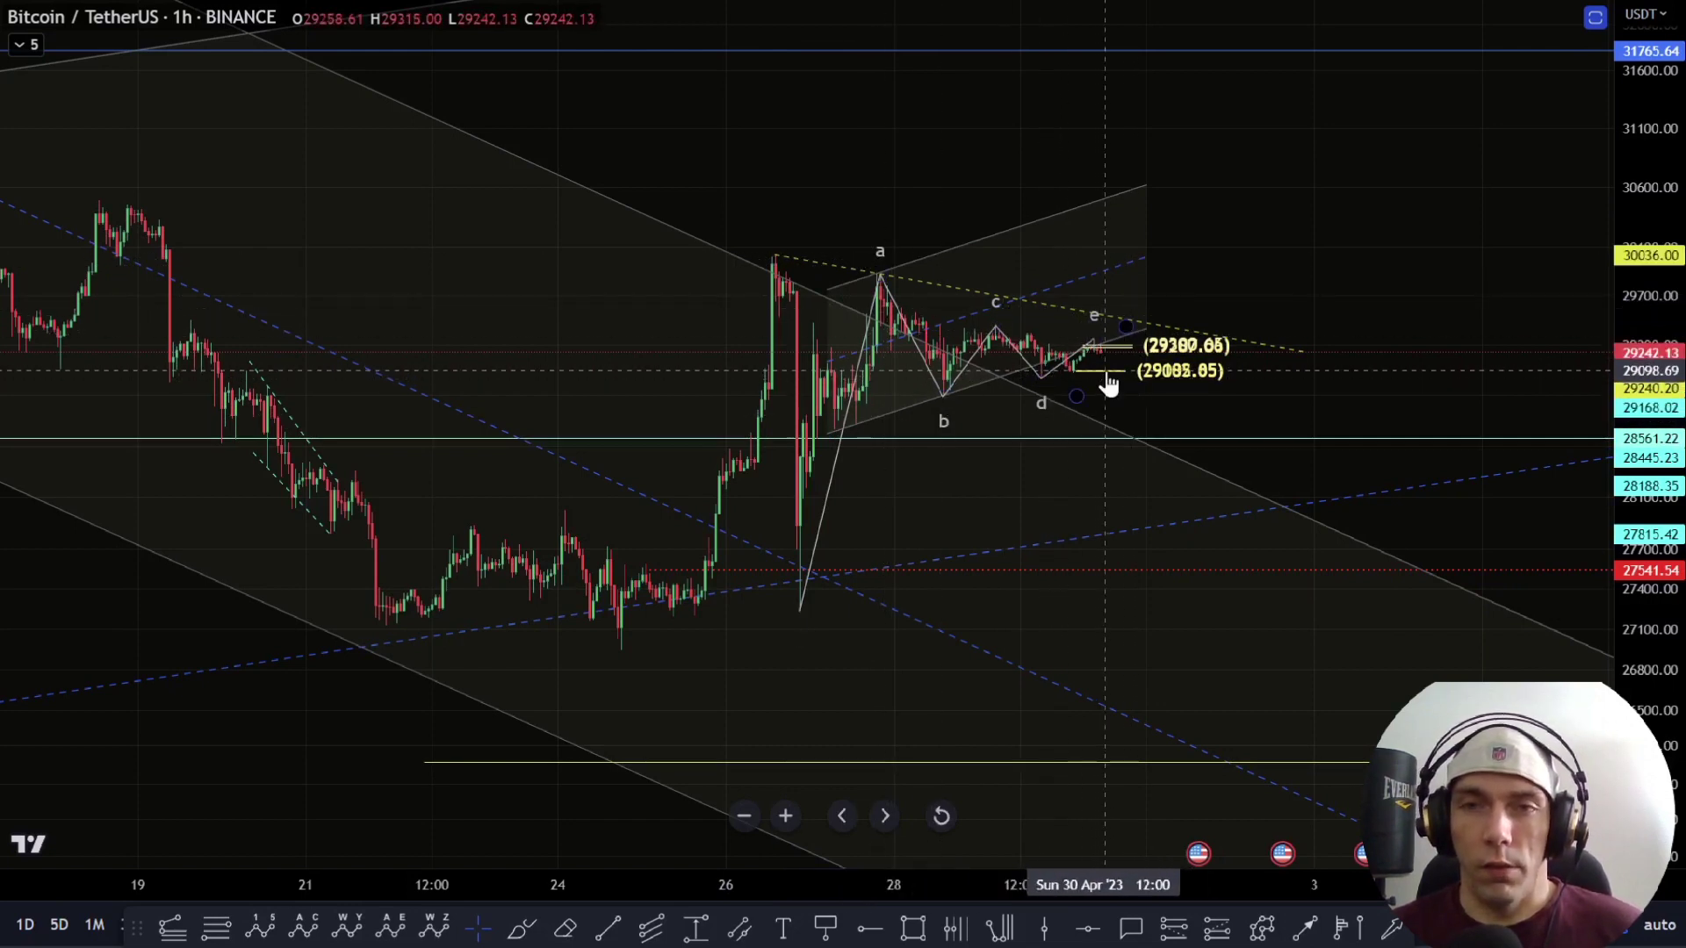
left_click_drag(1640, 543, 1640, 67)
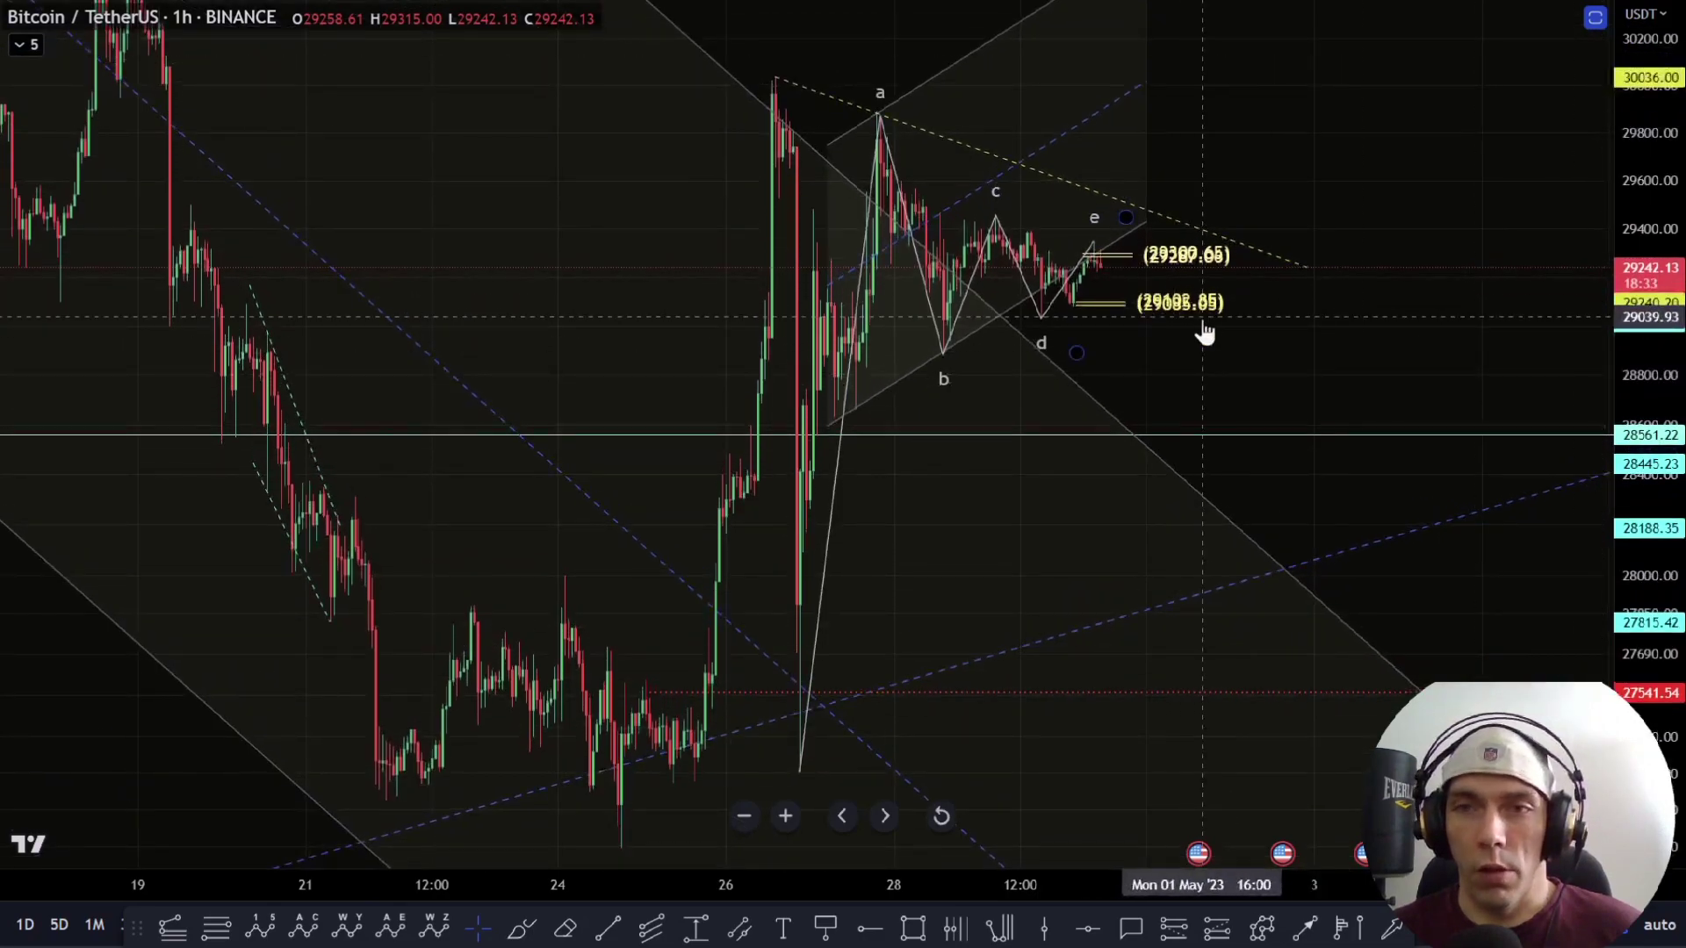
left_click_drag(1640, 606, 1532, 40)
scroll(1102, 331, "up", 5)
left_click_drag(1260, 307, 1210, 495)
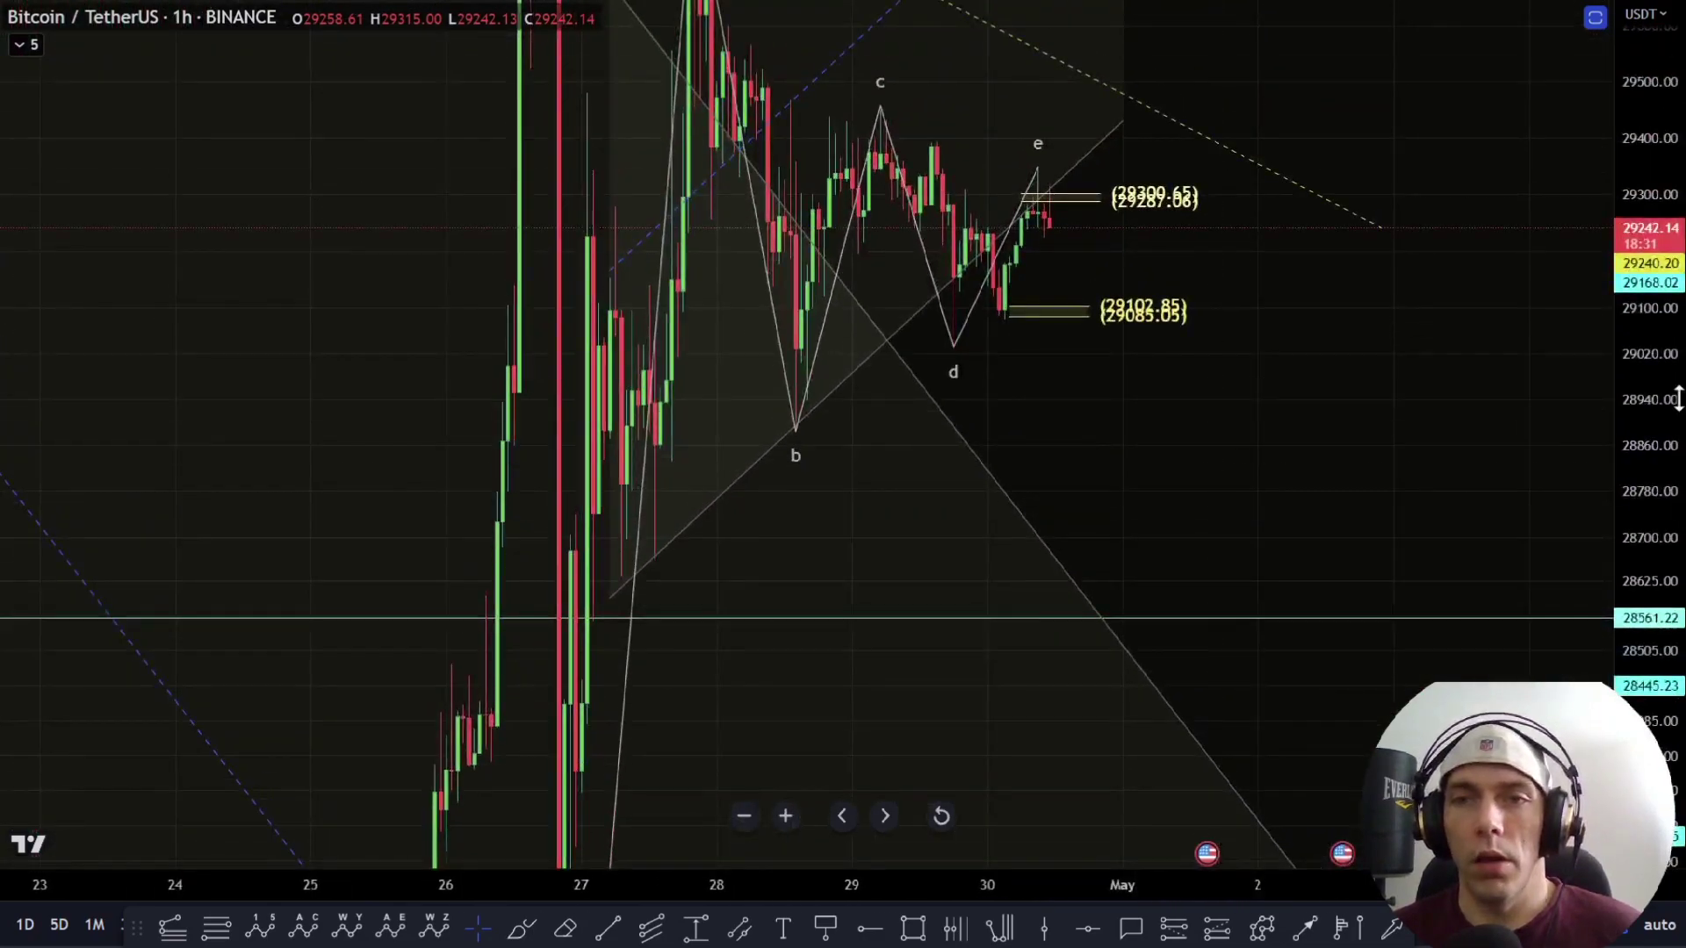
left_click_drag(1679, 398, 1659, 215)
left_click_drag(1426, 430, 1342, 615)
mouse_move(1668, 503)
left_mouse_down()
mouse_move(1682, 572)
mouse_move(1668, 676)
left_mouse_up()
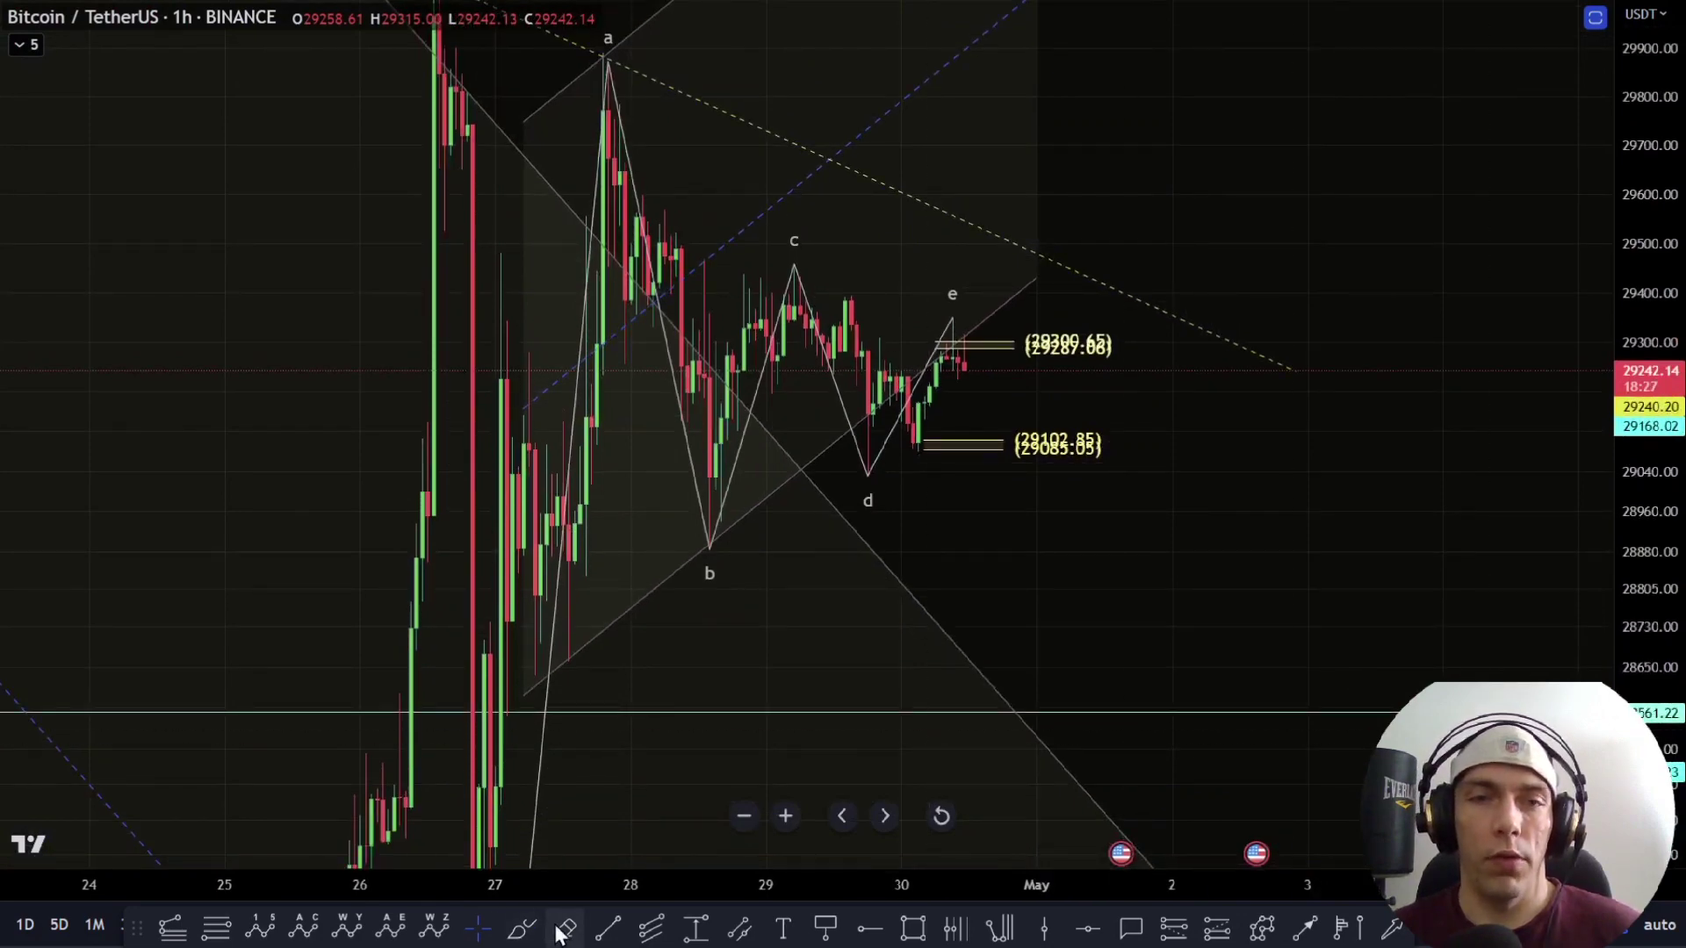
Step: Draw a Trend-Based Fib Extension from the 27 April low at 28632.25 to 29890.00 and about 29081.87, and apply a saved template
left_click(173, 928)
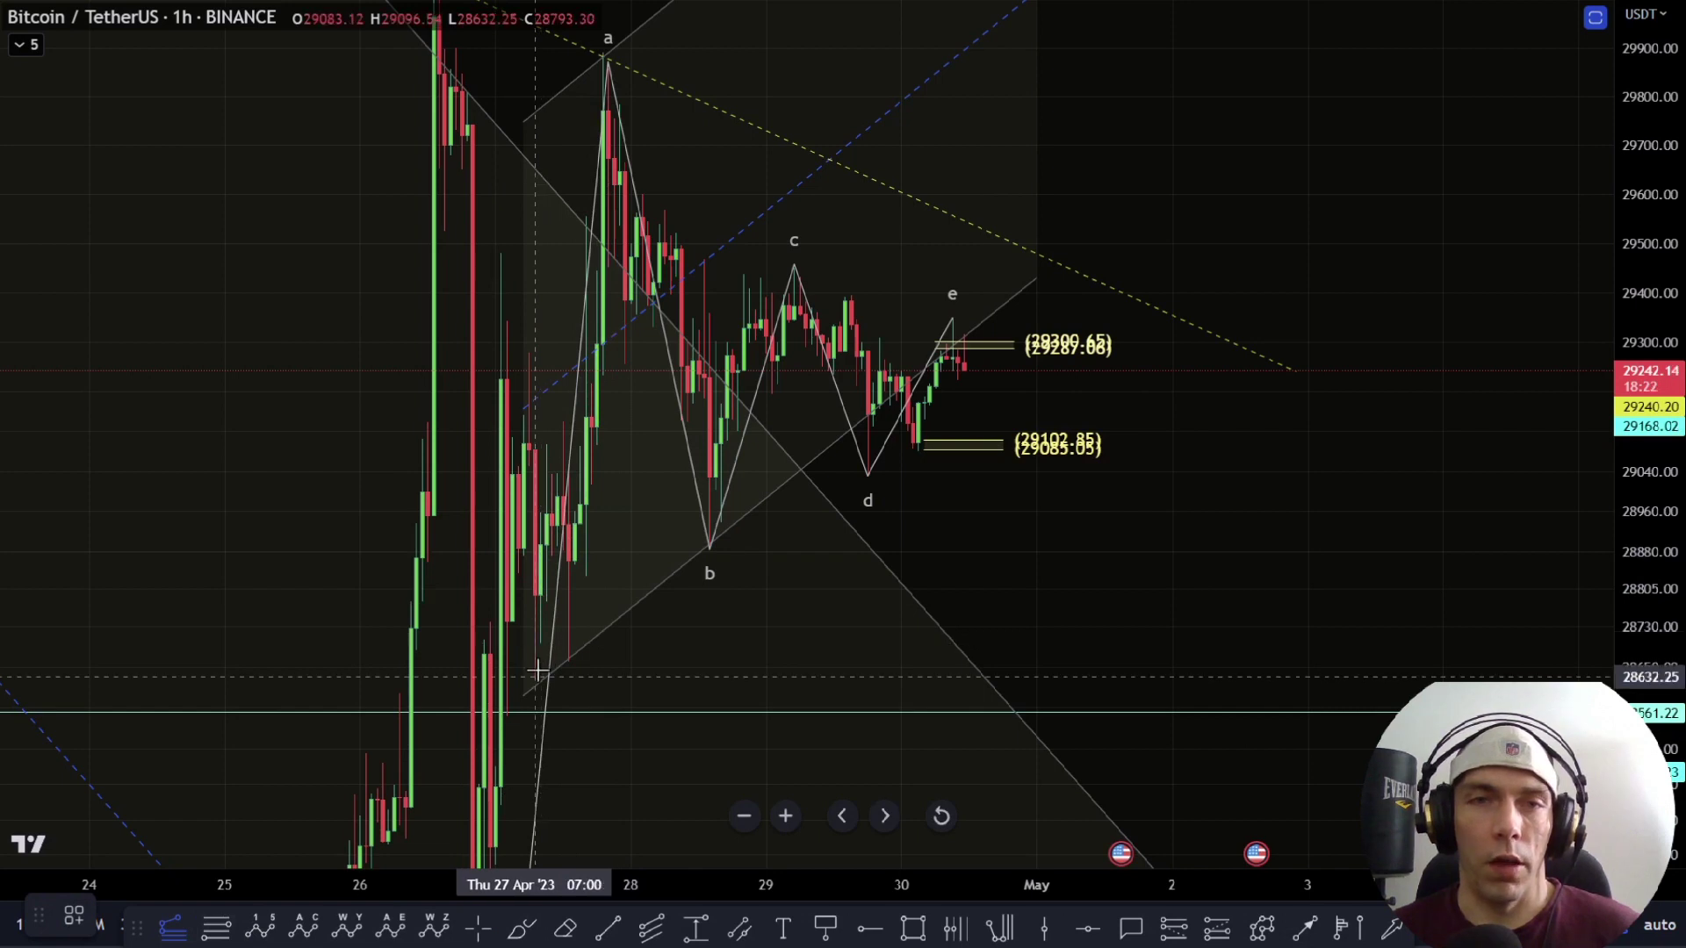
left_click_drag(536, 676, 603, 52)
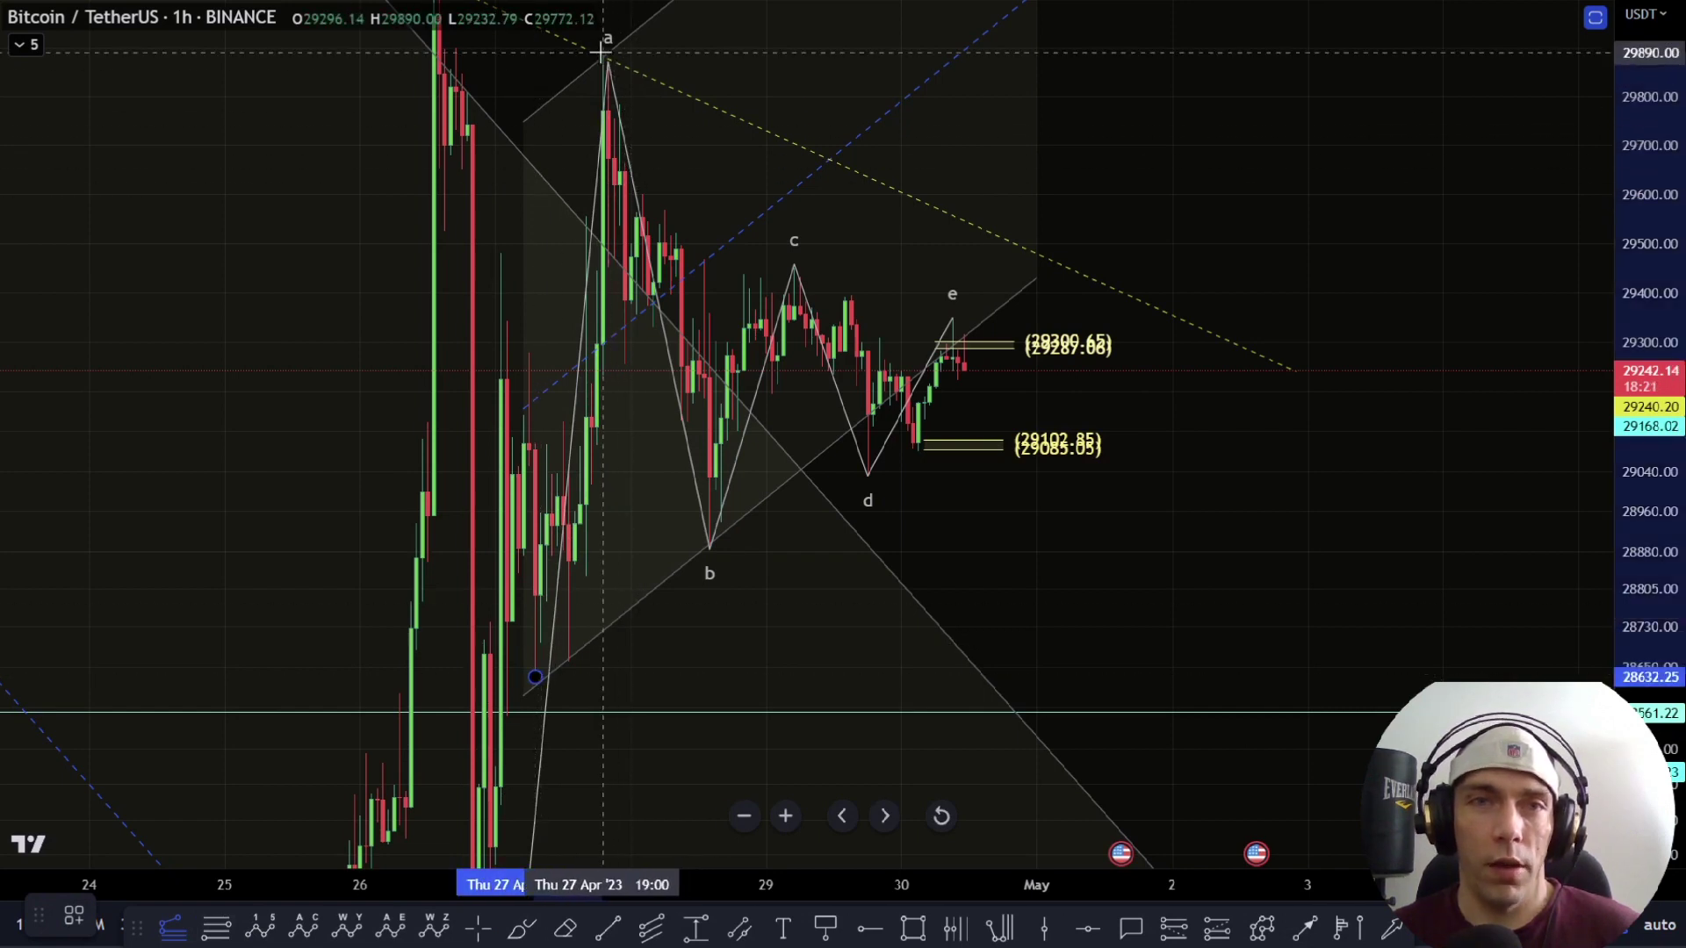
left_click(1115, 450)
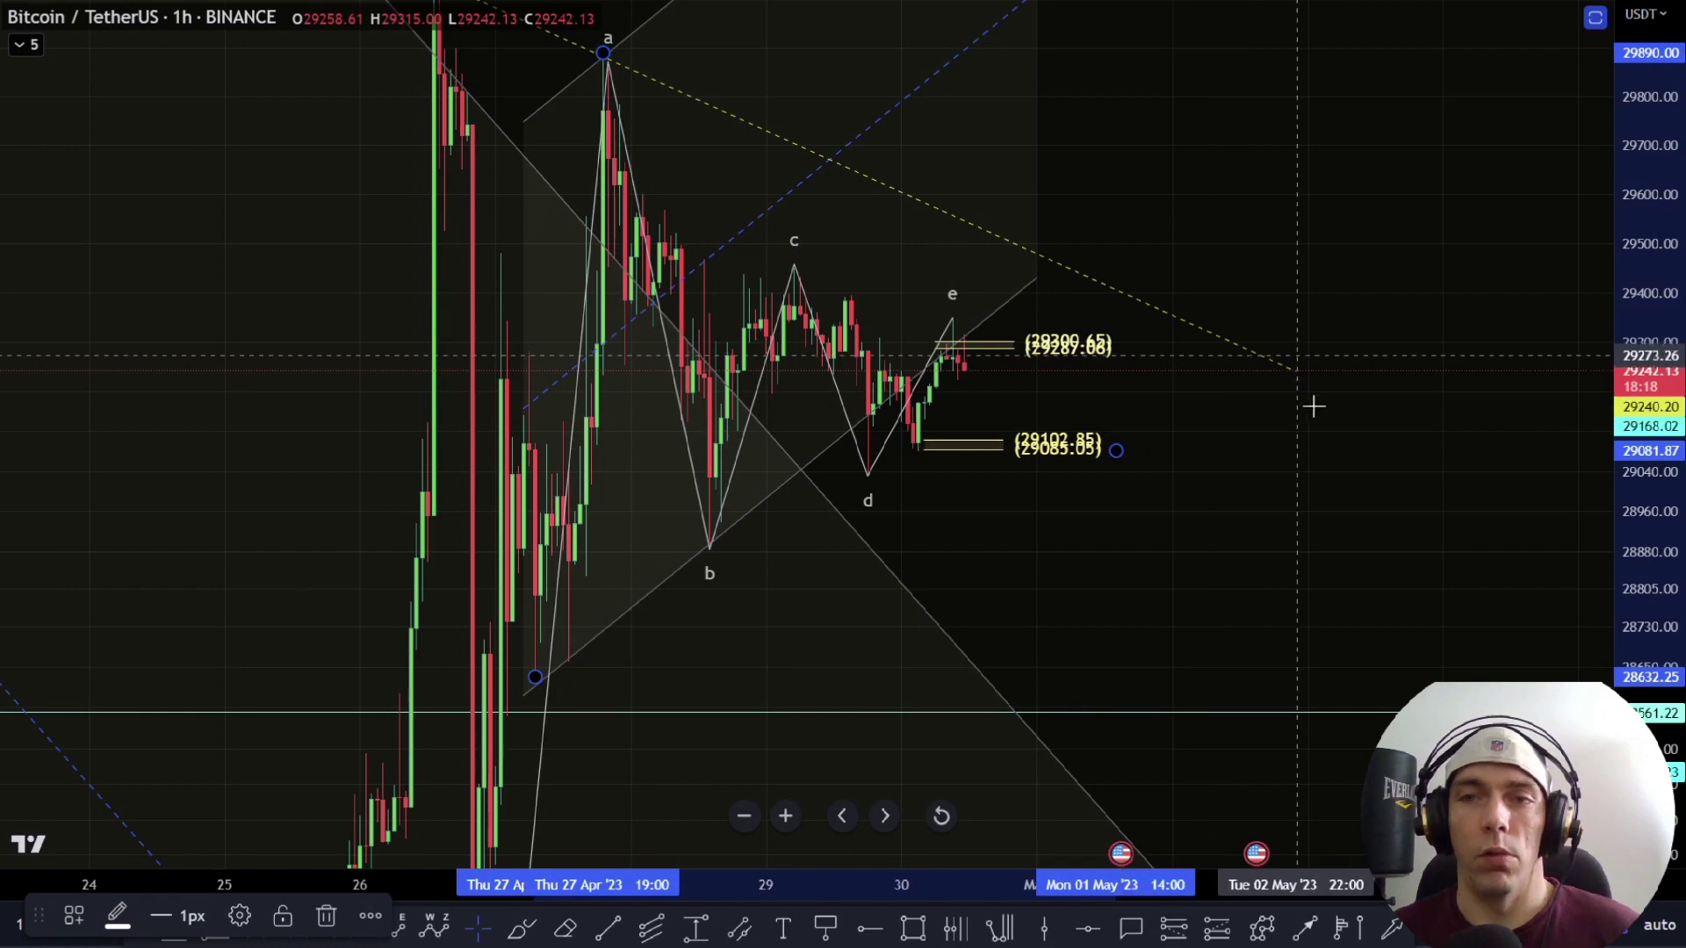
left_click(70, 931)
left_click(147, 695)
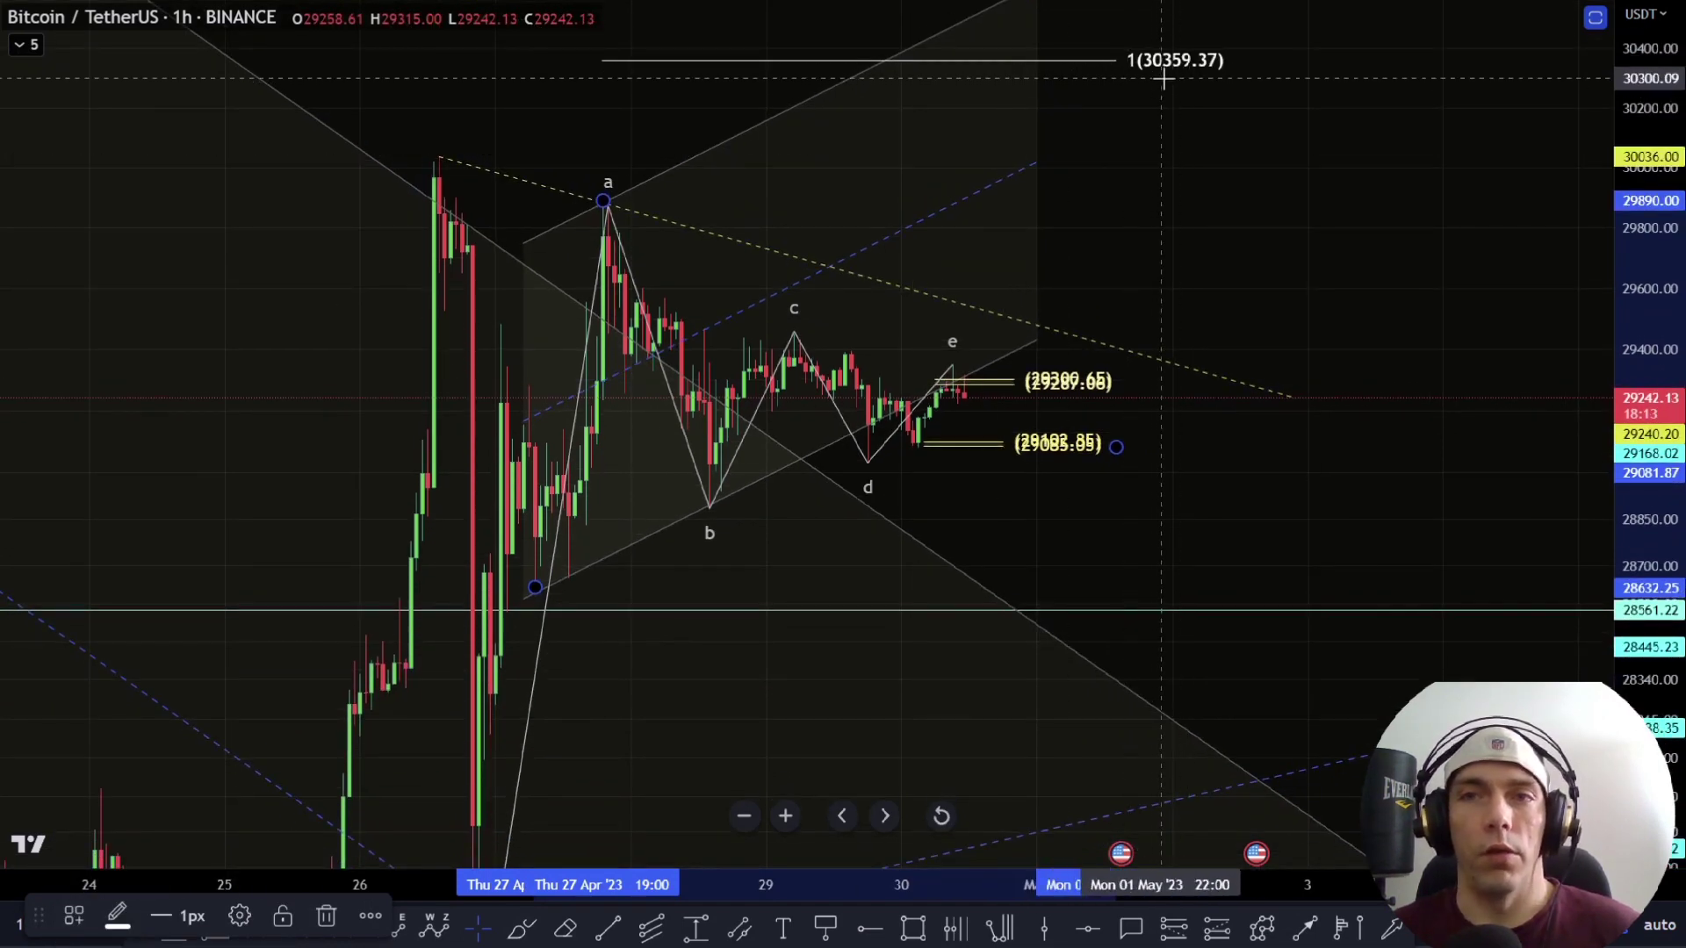
Step: Brush a temporary circle around the price highs between 12 and 19 April, and undo it
scroll(1163, 79, "down", 5)
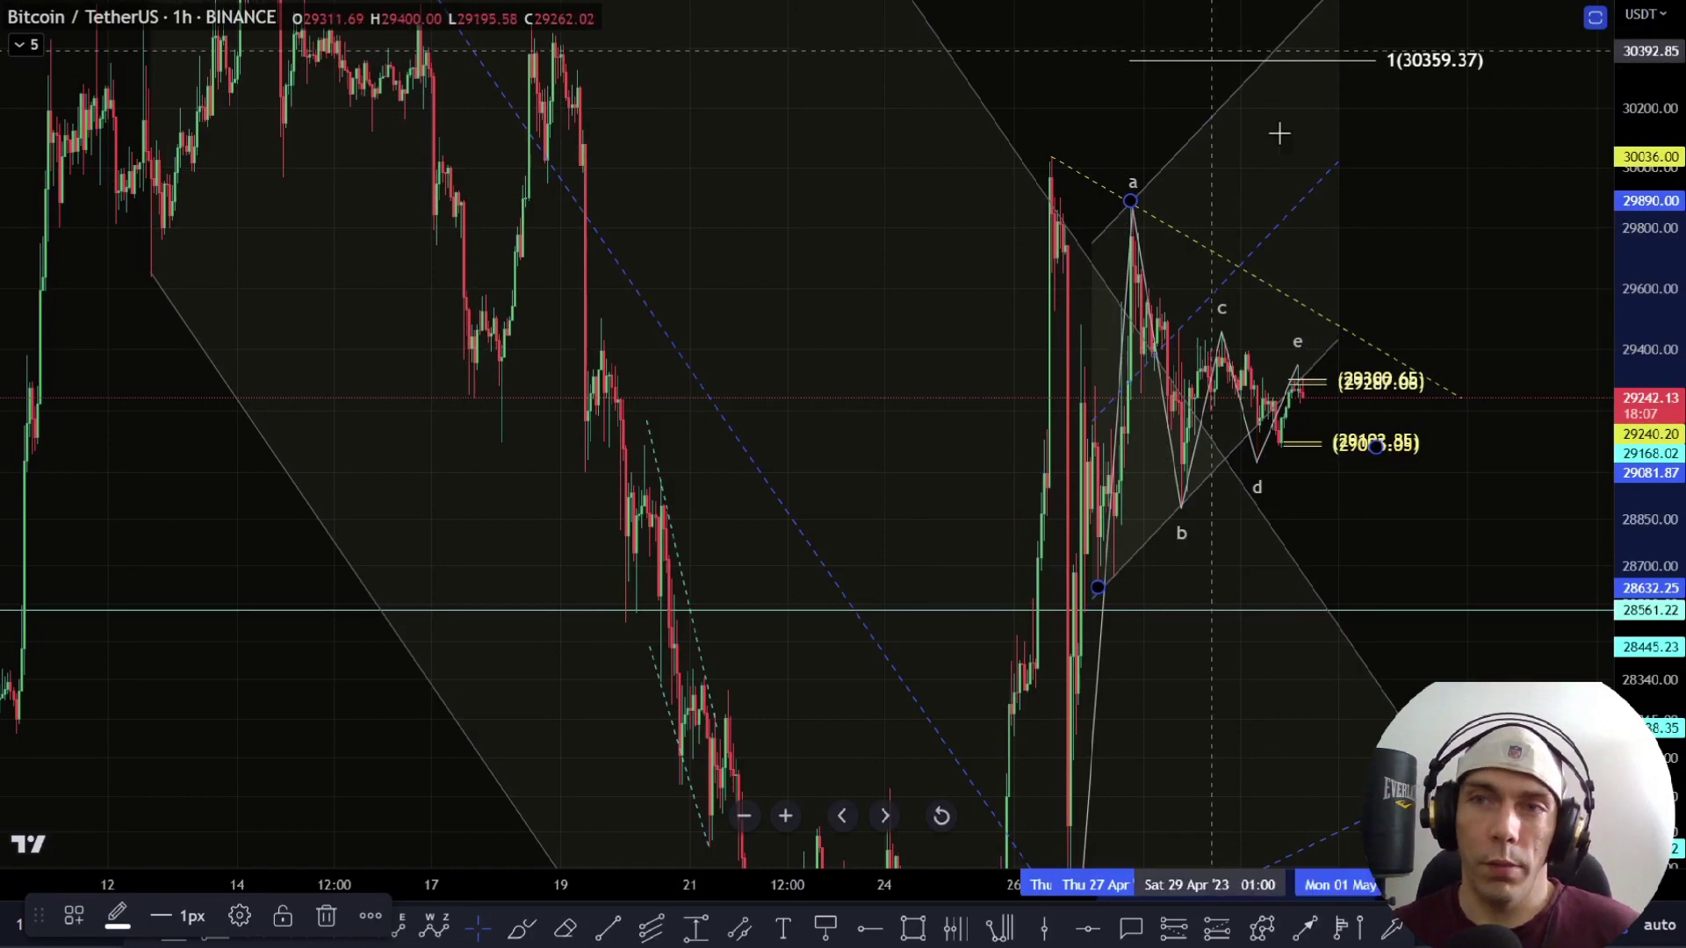
left_click_drag(1643, 254, 1643, 448)
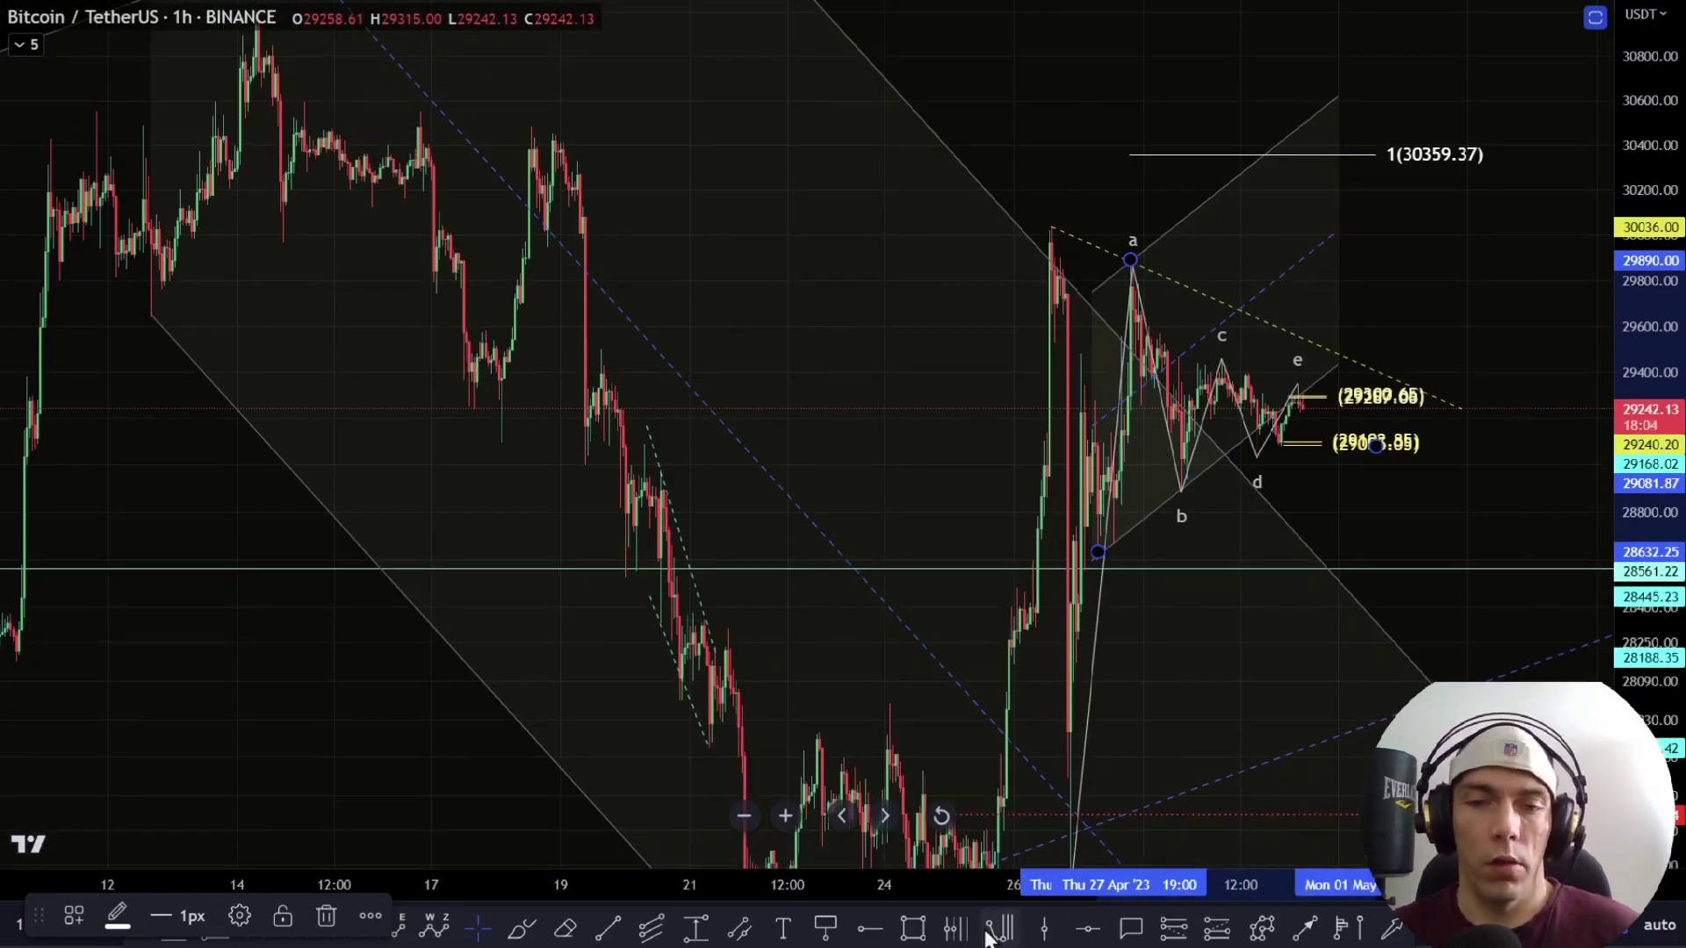
left_click(521, 929)
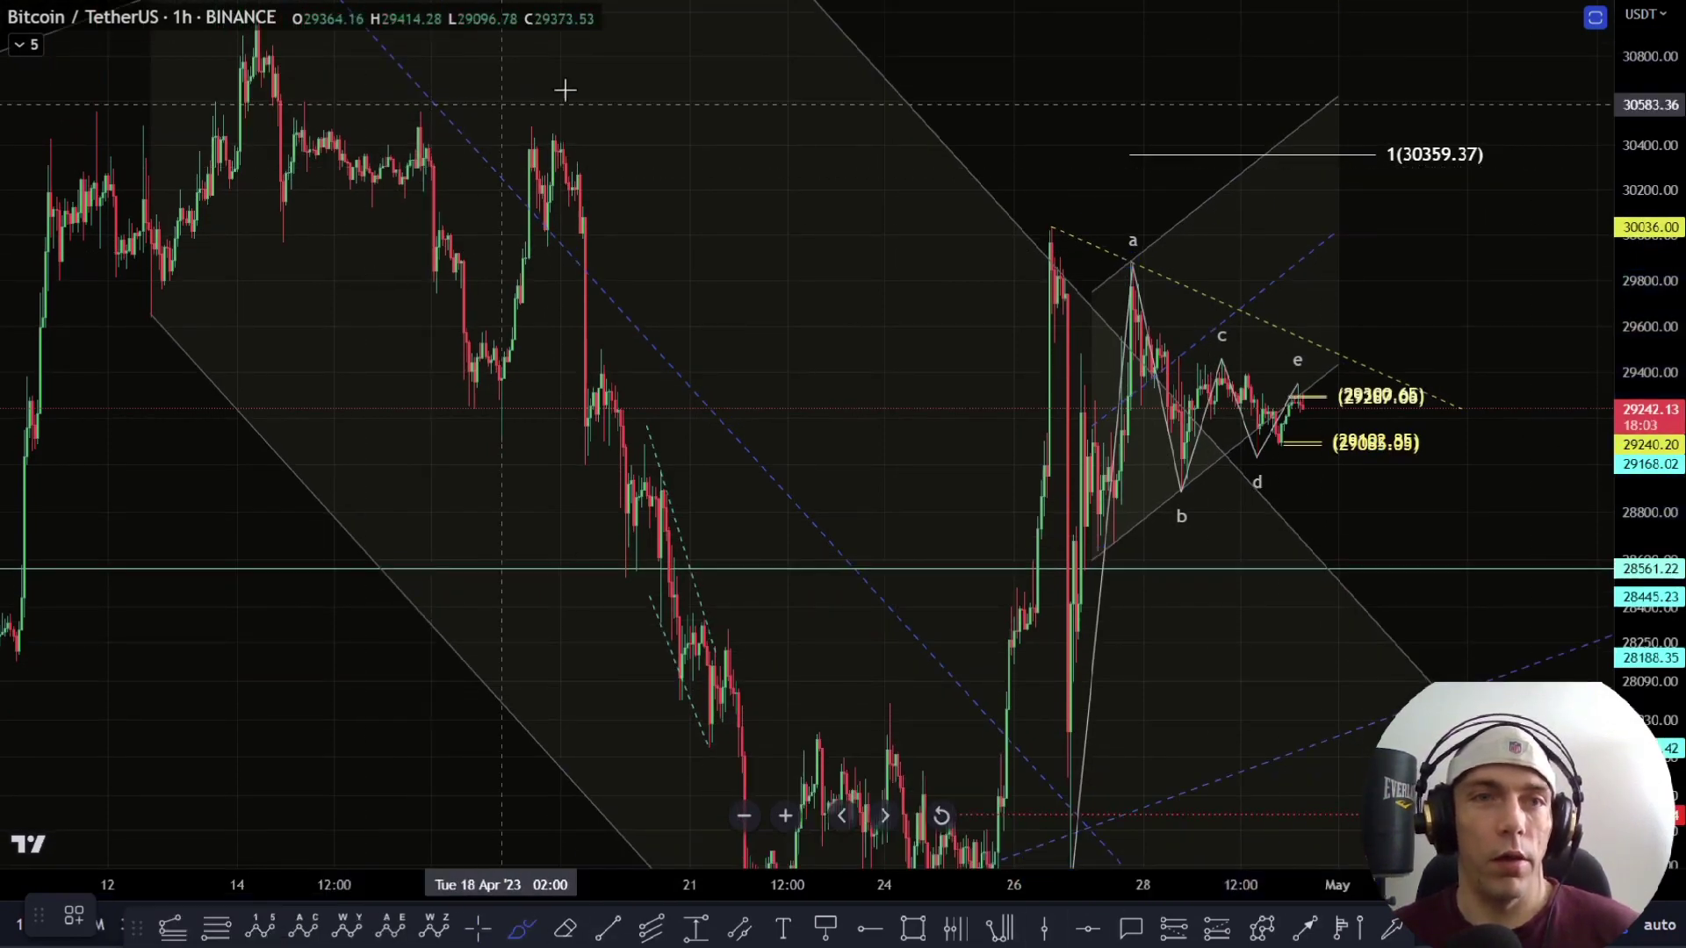
mouse_move(580, 78)
left_mouse_down()
mouse_move(237, 73)
mouse_move(110, 213)
mouse_move(621, 114)
mouse_move(575, 78)
left_mouse_up()
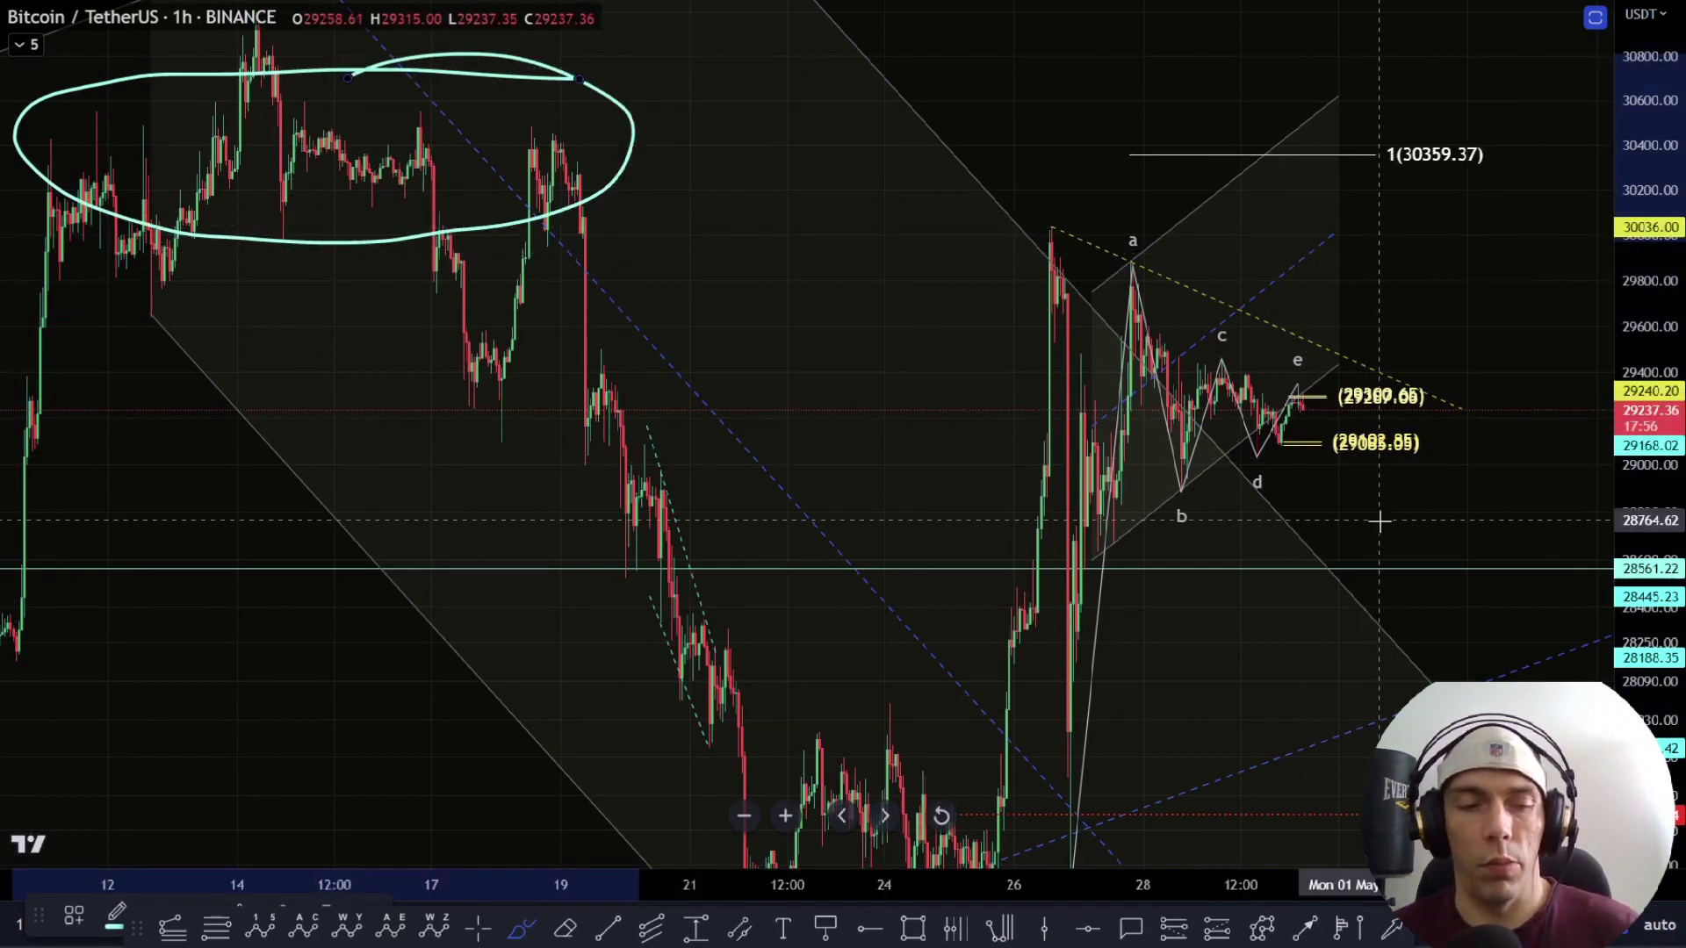
key("ctrl+z")
key("ctrl+z")
Step: Hide the new Trend-Based Fib Extension and the "triangle" drawing group in the object tree
left_click_drag(1667, 439, 1659, 834)
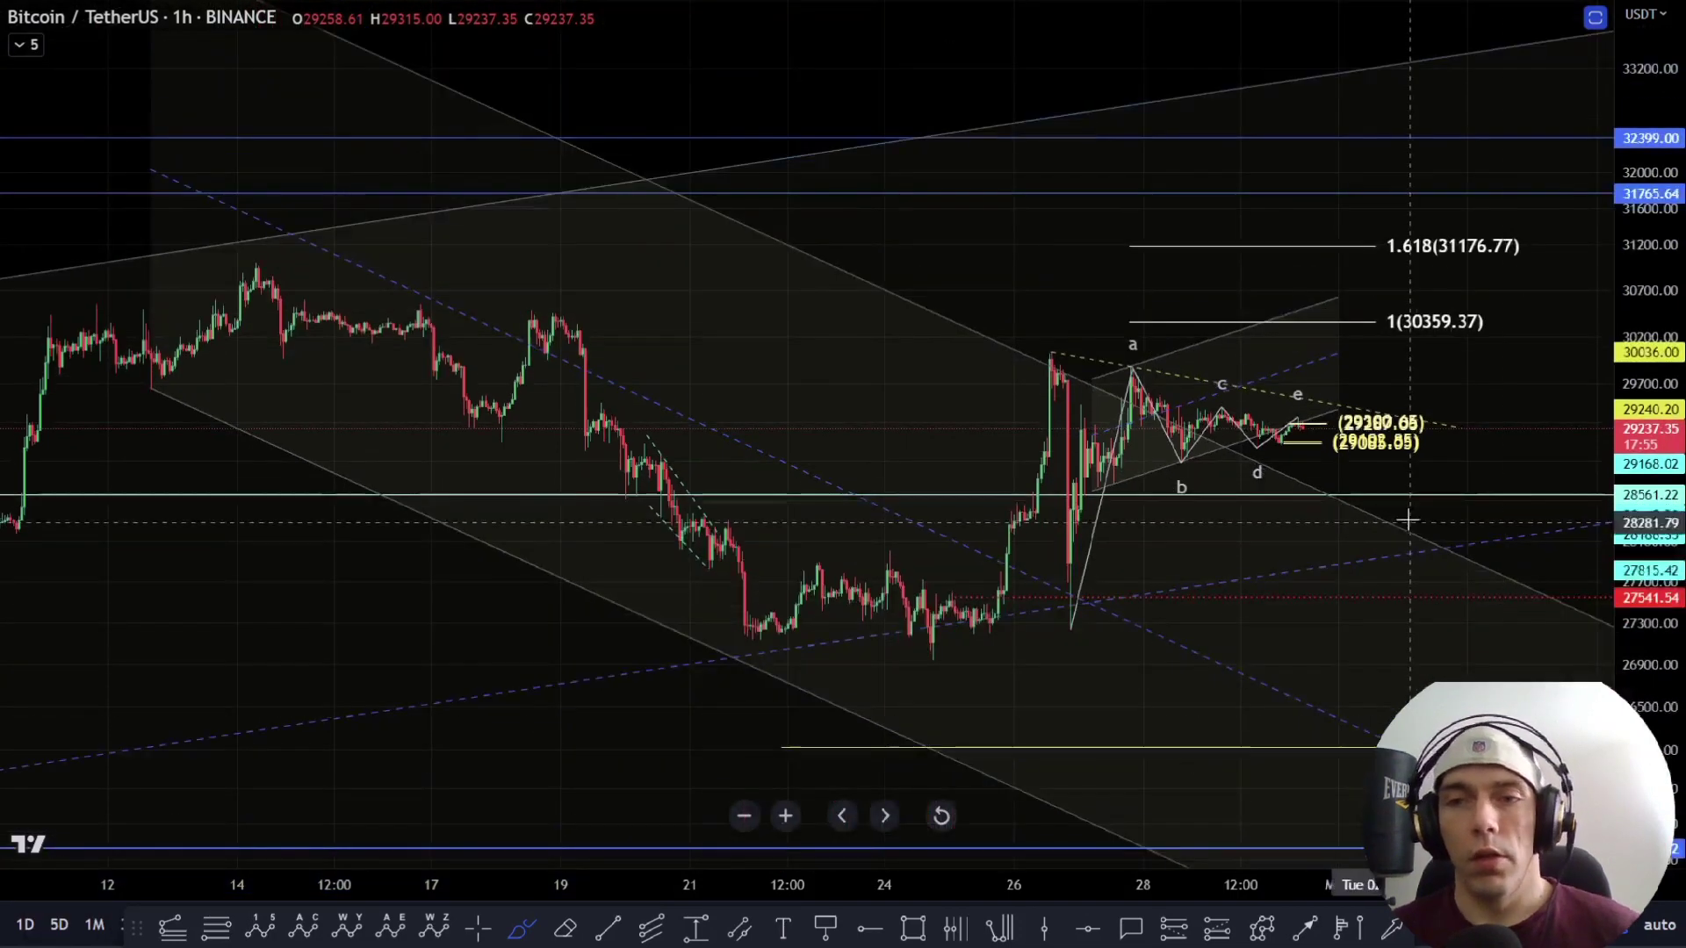
right_click(1432, 378)
left_click(1431, 745)
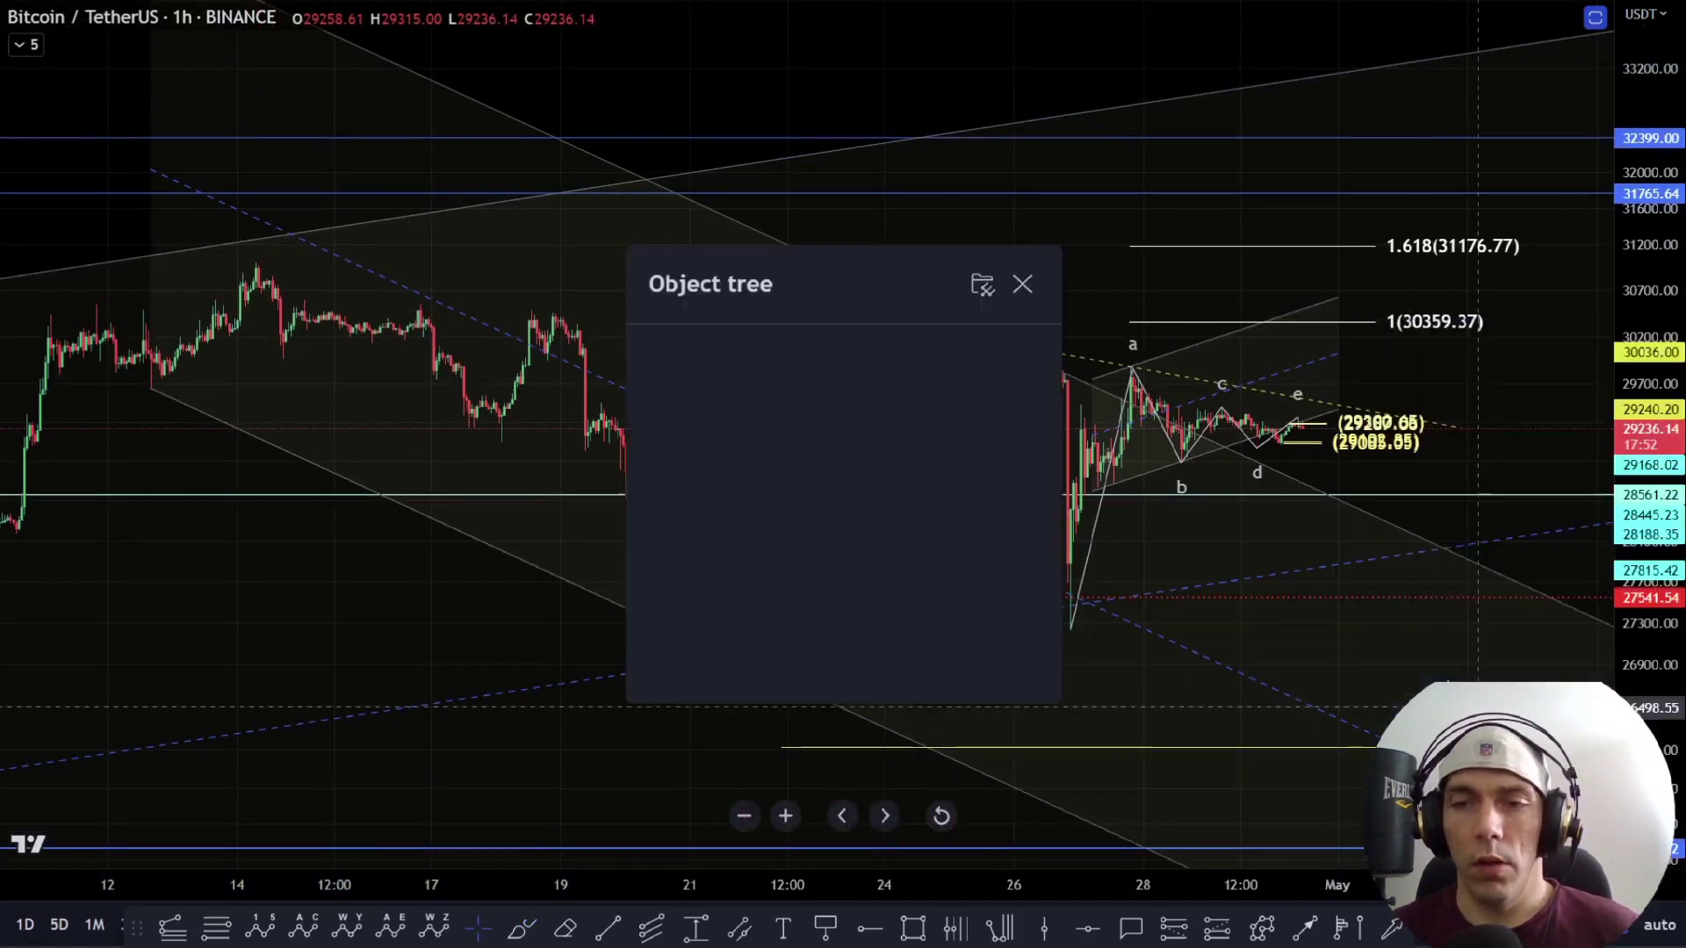
scroll(941, 561, "down", 3)
scroll(904, 532, "down", 6)
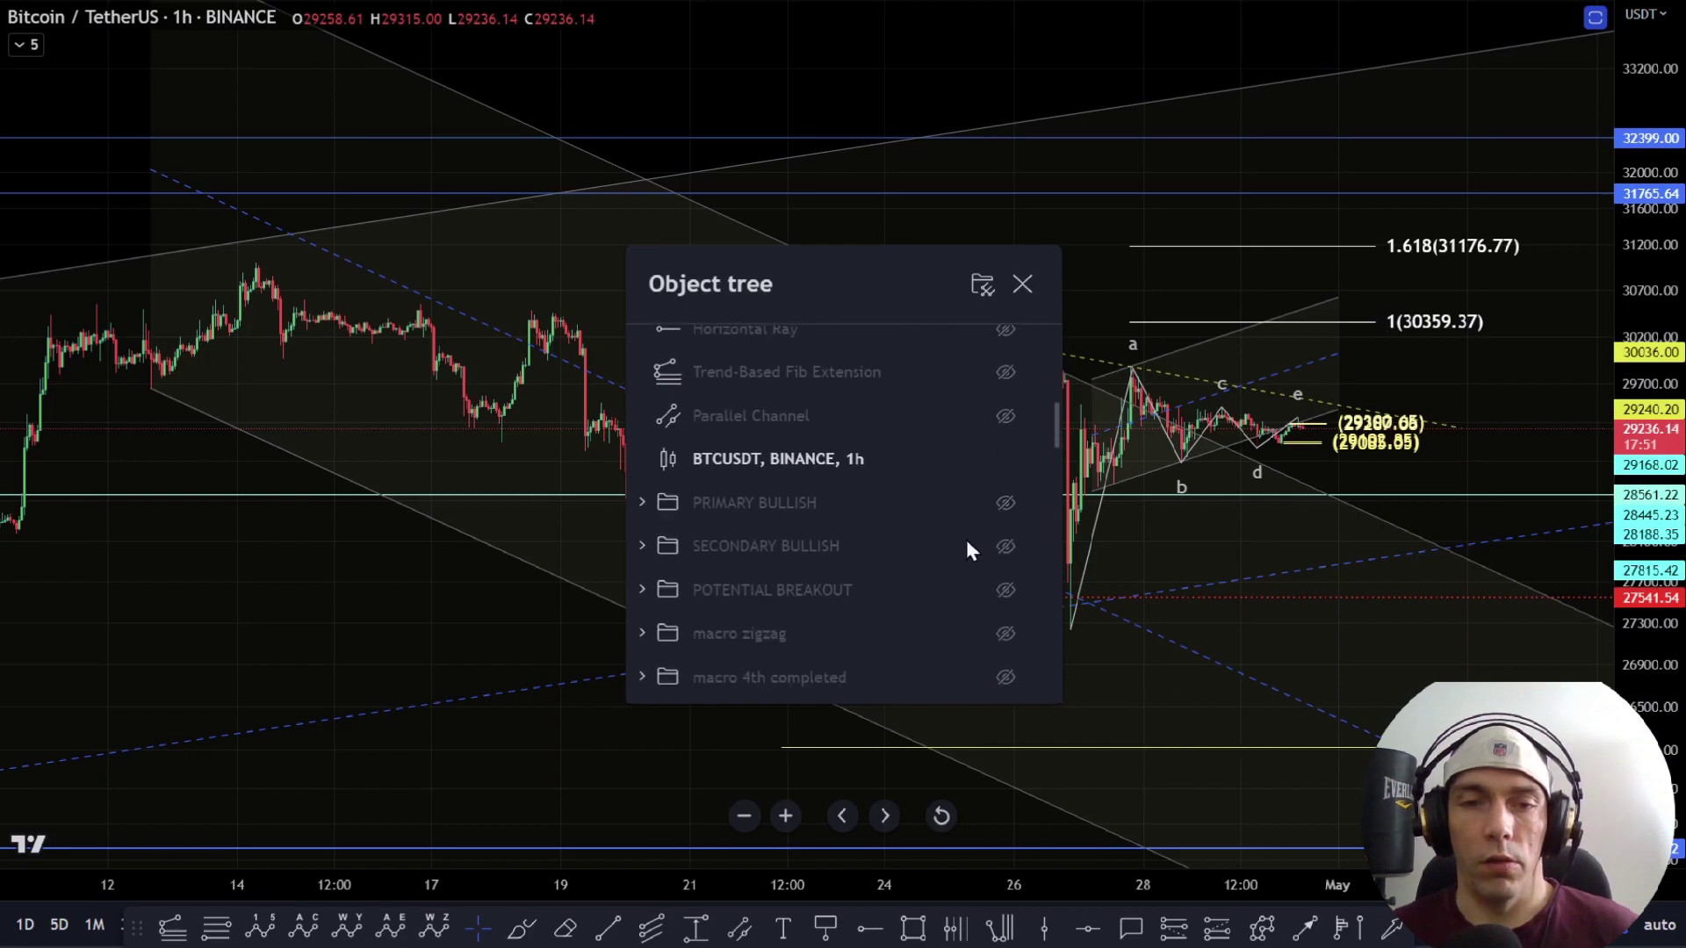
scroll(993, 634, "down", 5)
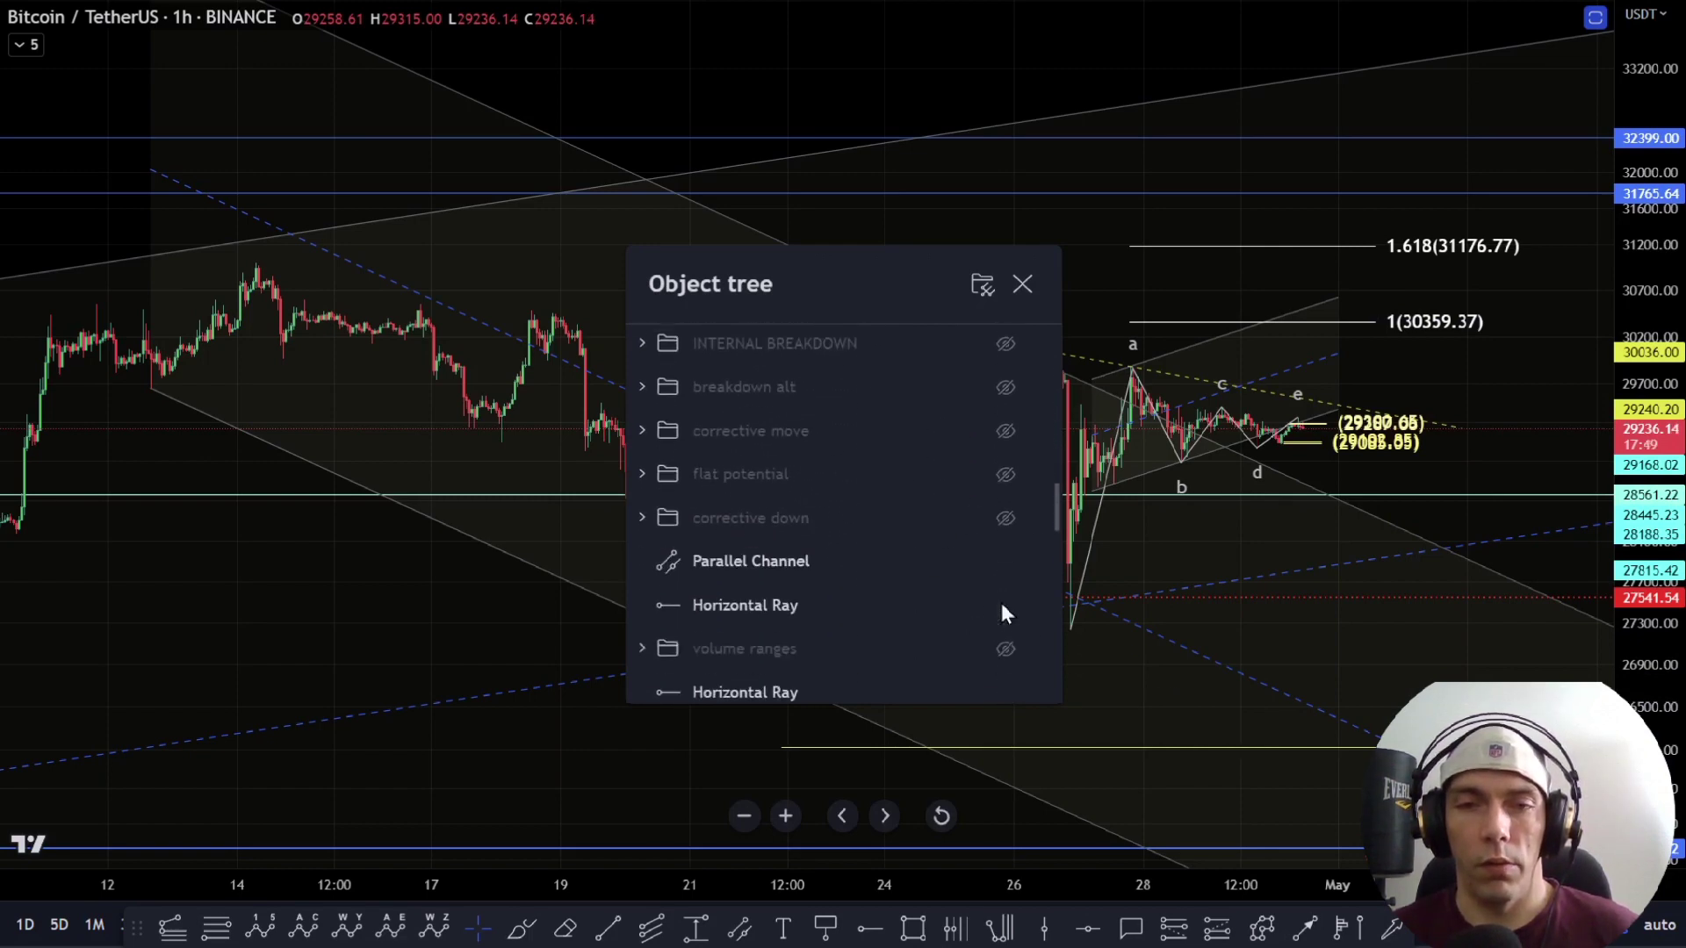
scroll(999, 599, "up", 12)
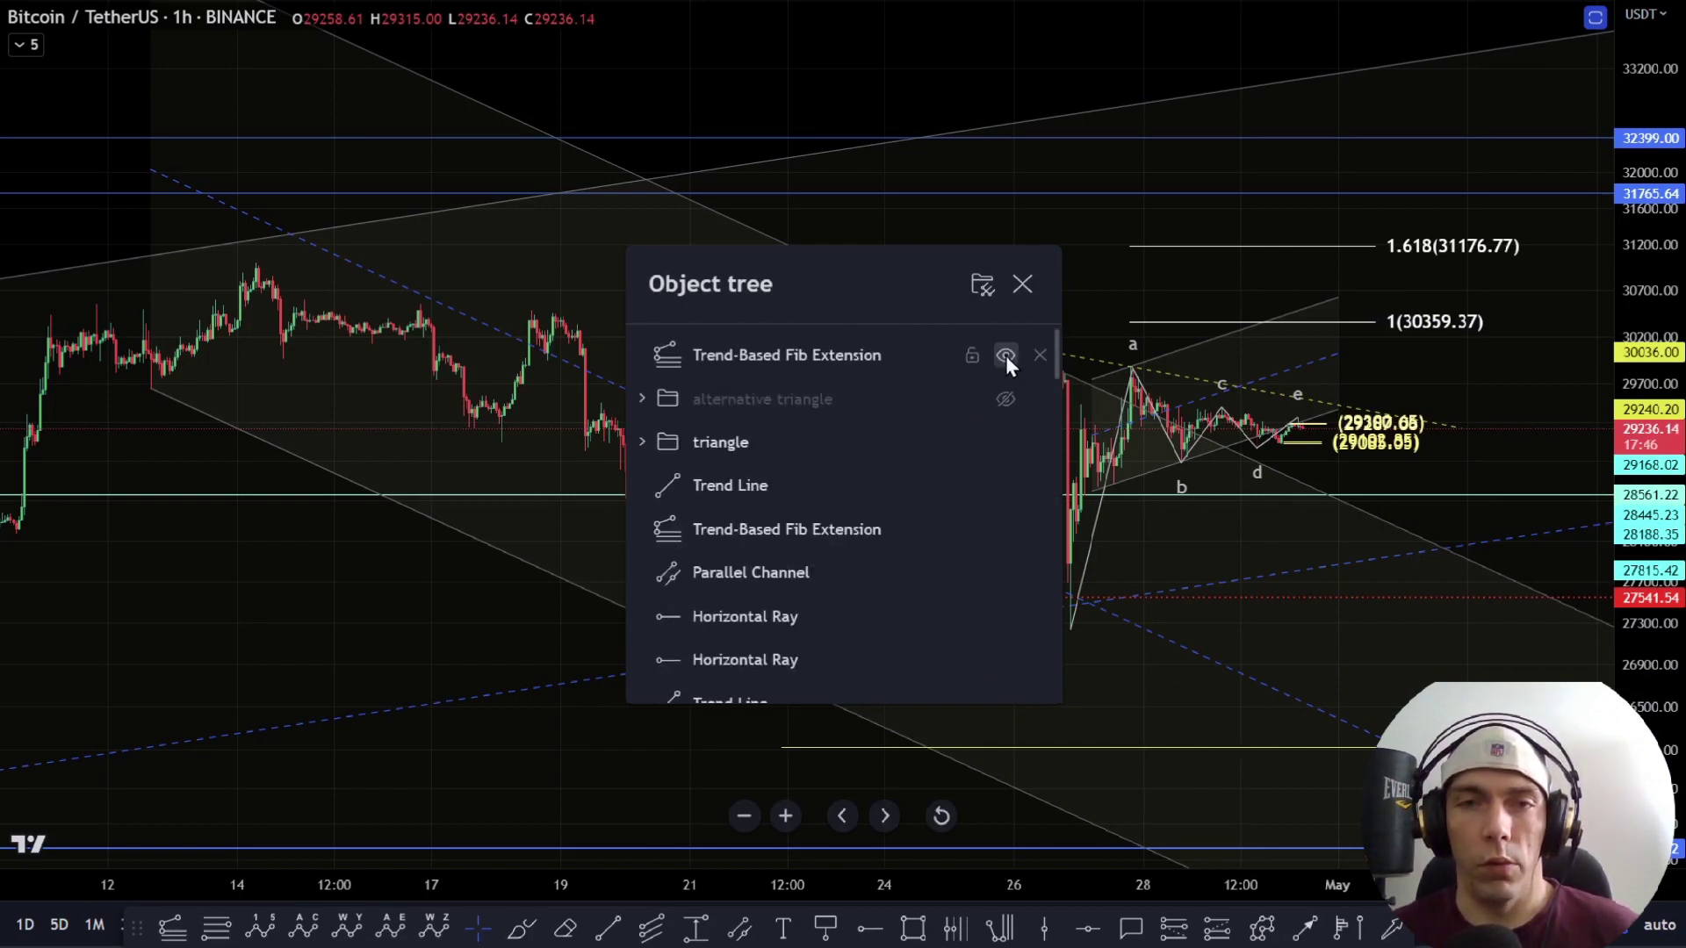
left_click(1005, 355)
left_click(1004, 355)
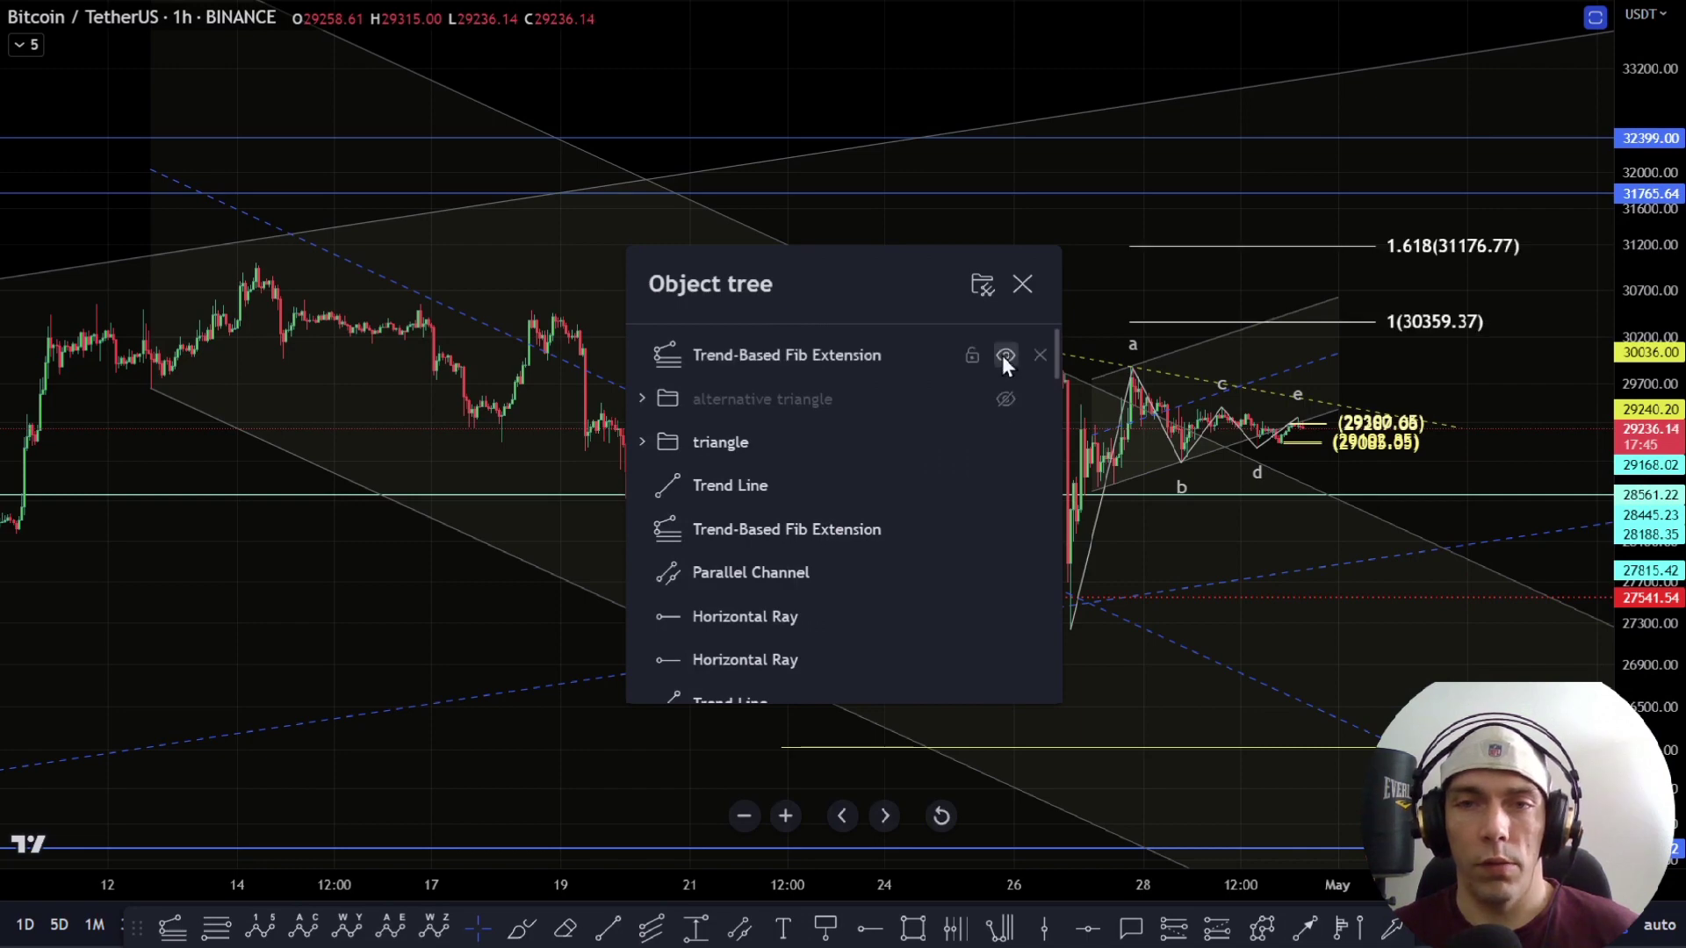
Step: Show the "POTENTIAL BREAKOUT" drawing group and examine its five-wave rise, coloured support zones and ALT 3 b-c path
scroll(1015, 446, "down", 3)
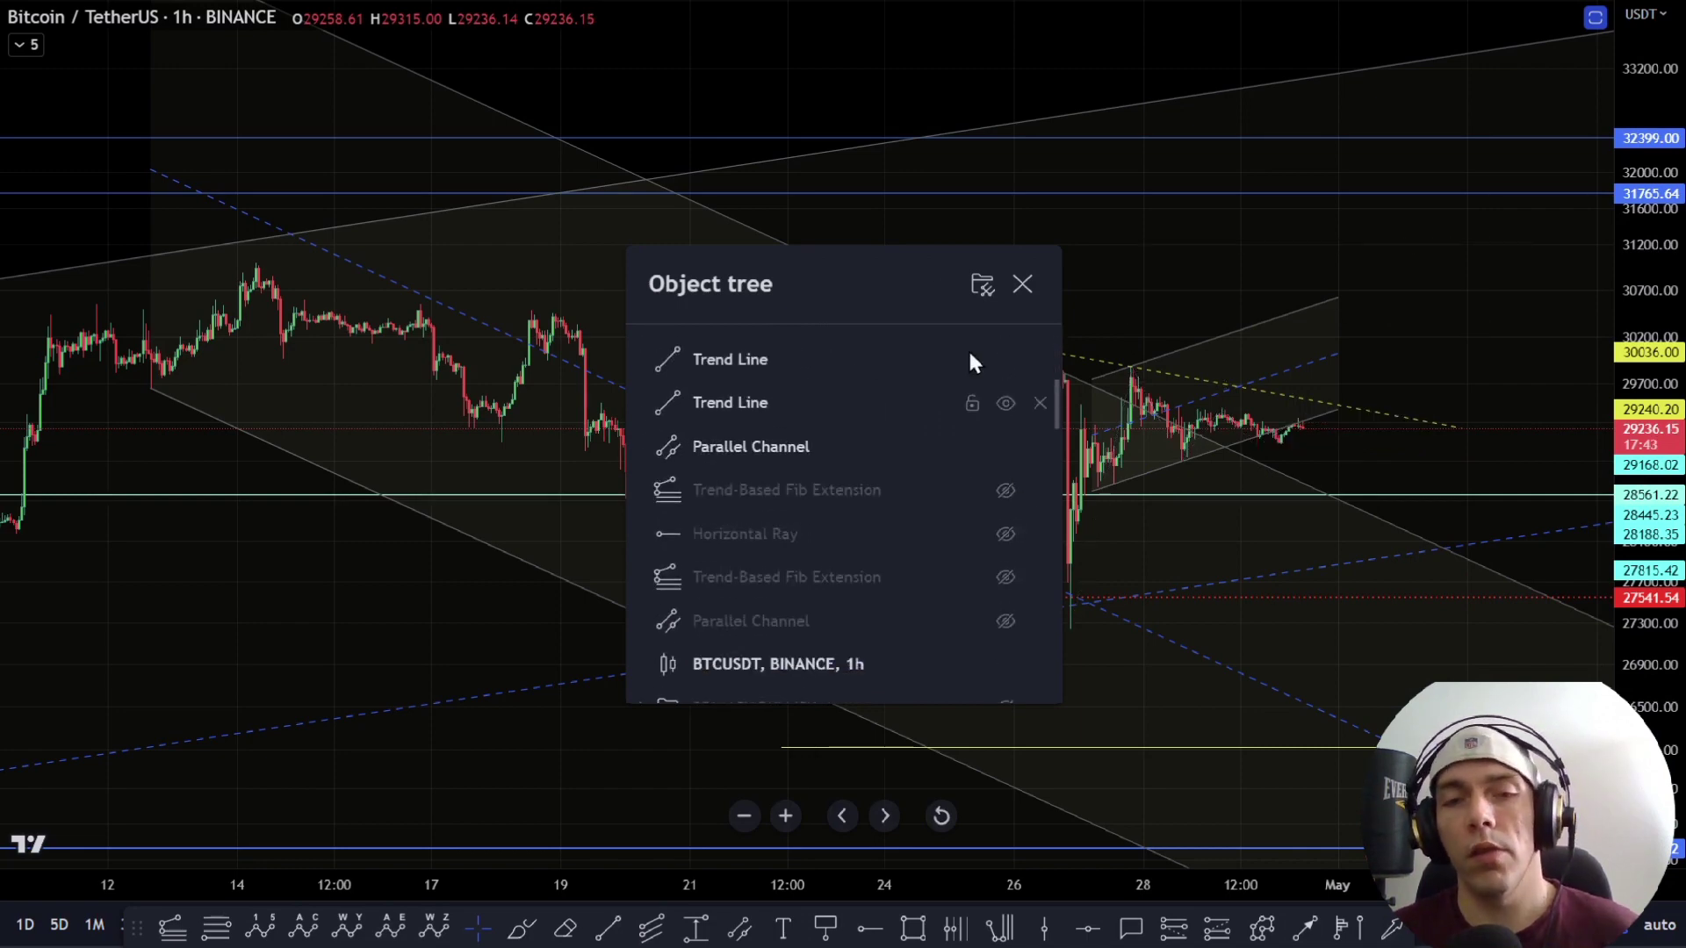
mouse_move(922, 279)
left_mouse_down()
mouse_move(1475, 263)
mouse_move(1643, 384)
left_mouse_up()
scroll(1581, 589, "down", 5)
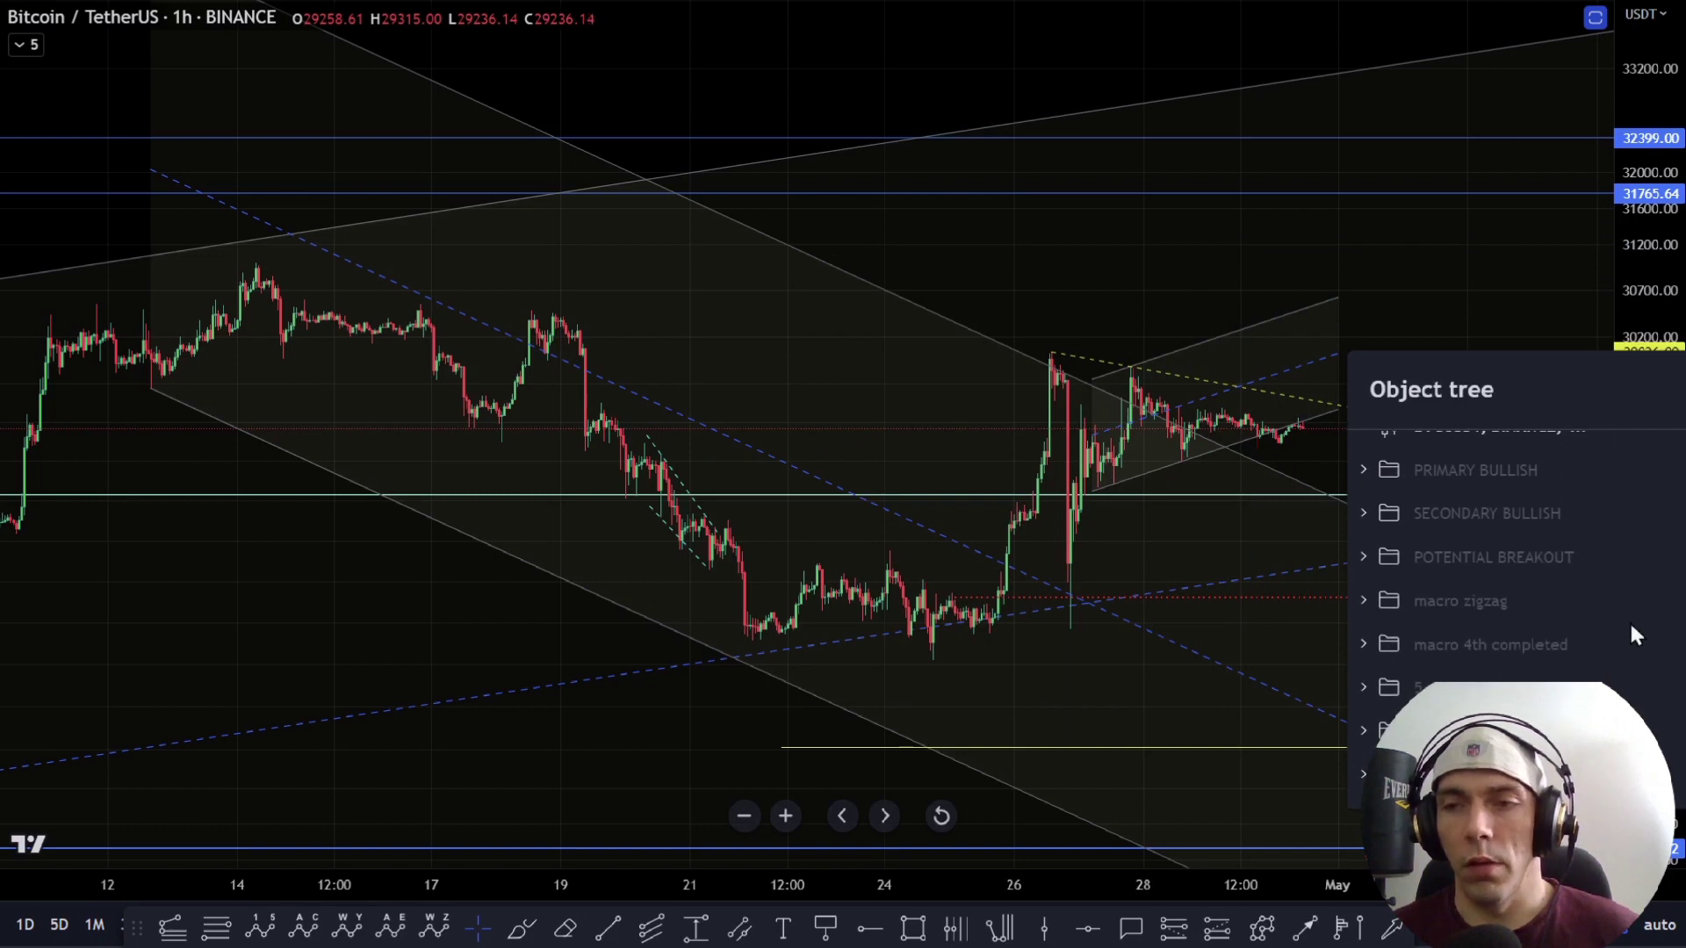
left_click_drag(1624, 394, 706, 395)
left_click(1678, 546)
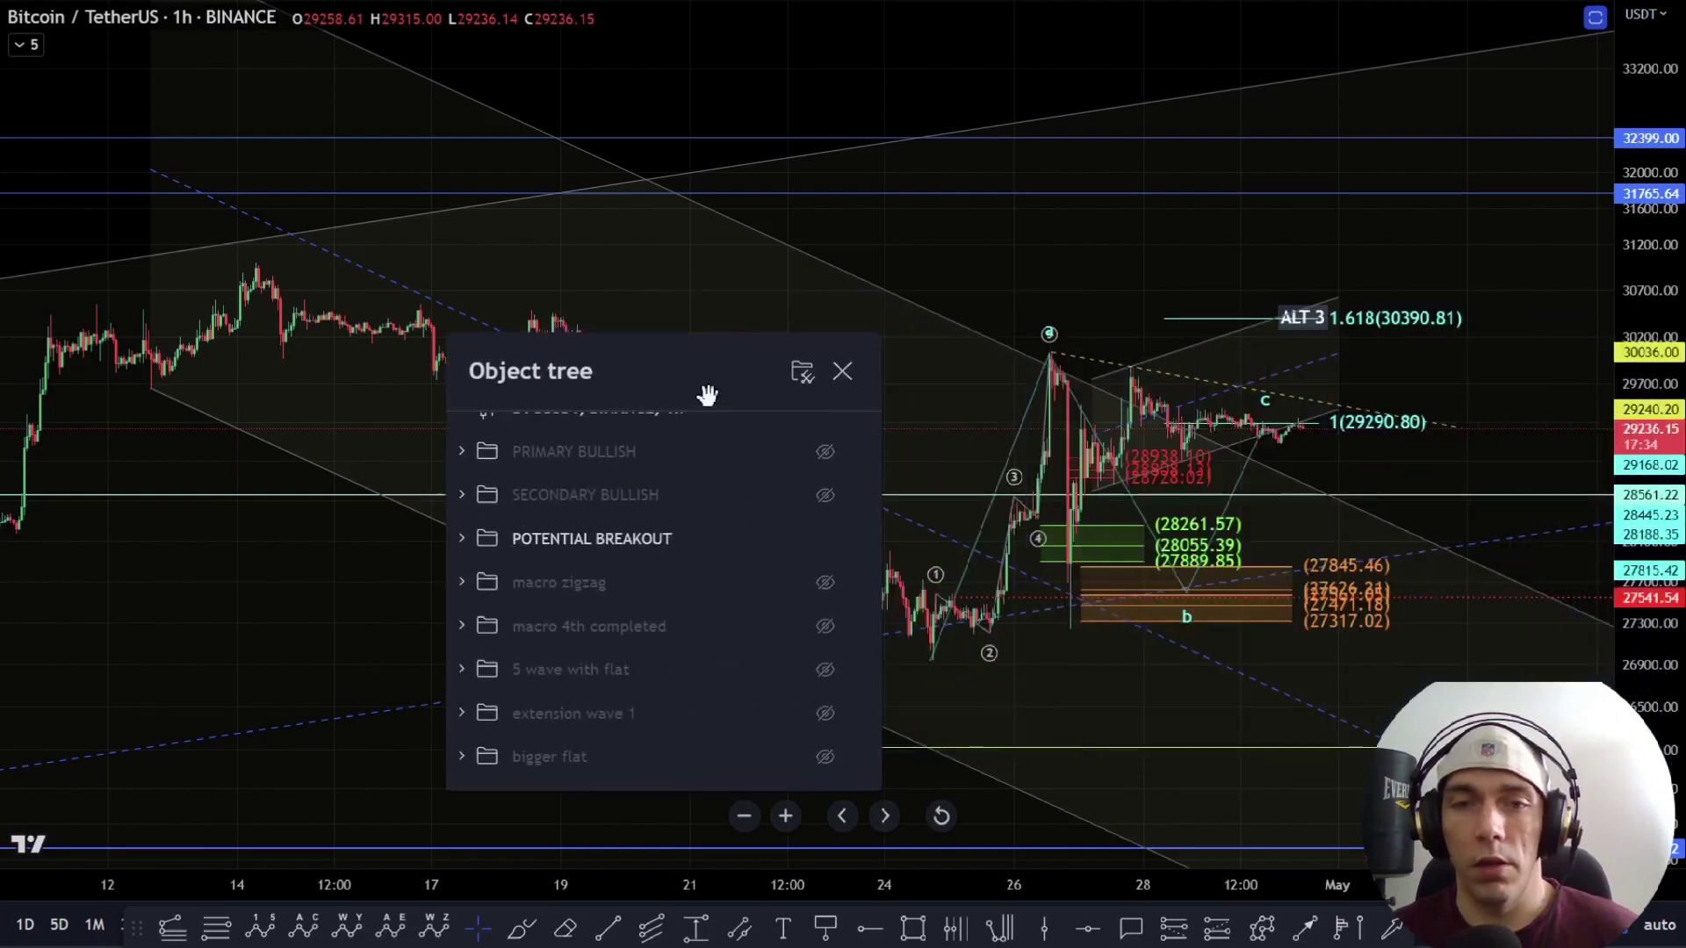
left_click(1056, 586)
scroll(1050, 587, "up", 8)
left_click_drag(1608, 531, 1609, 304)
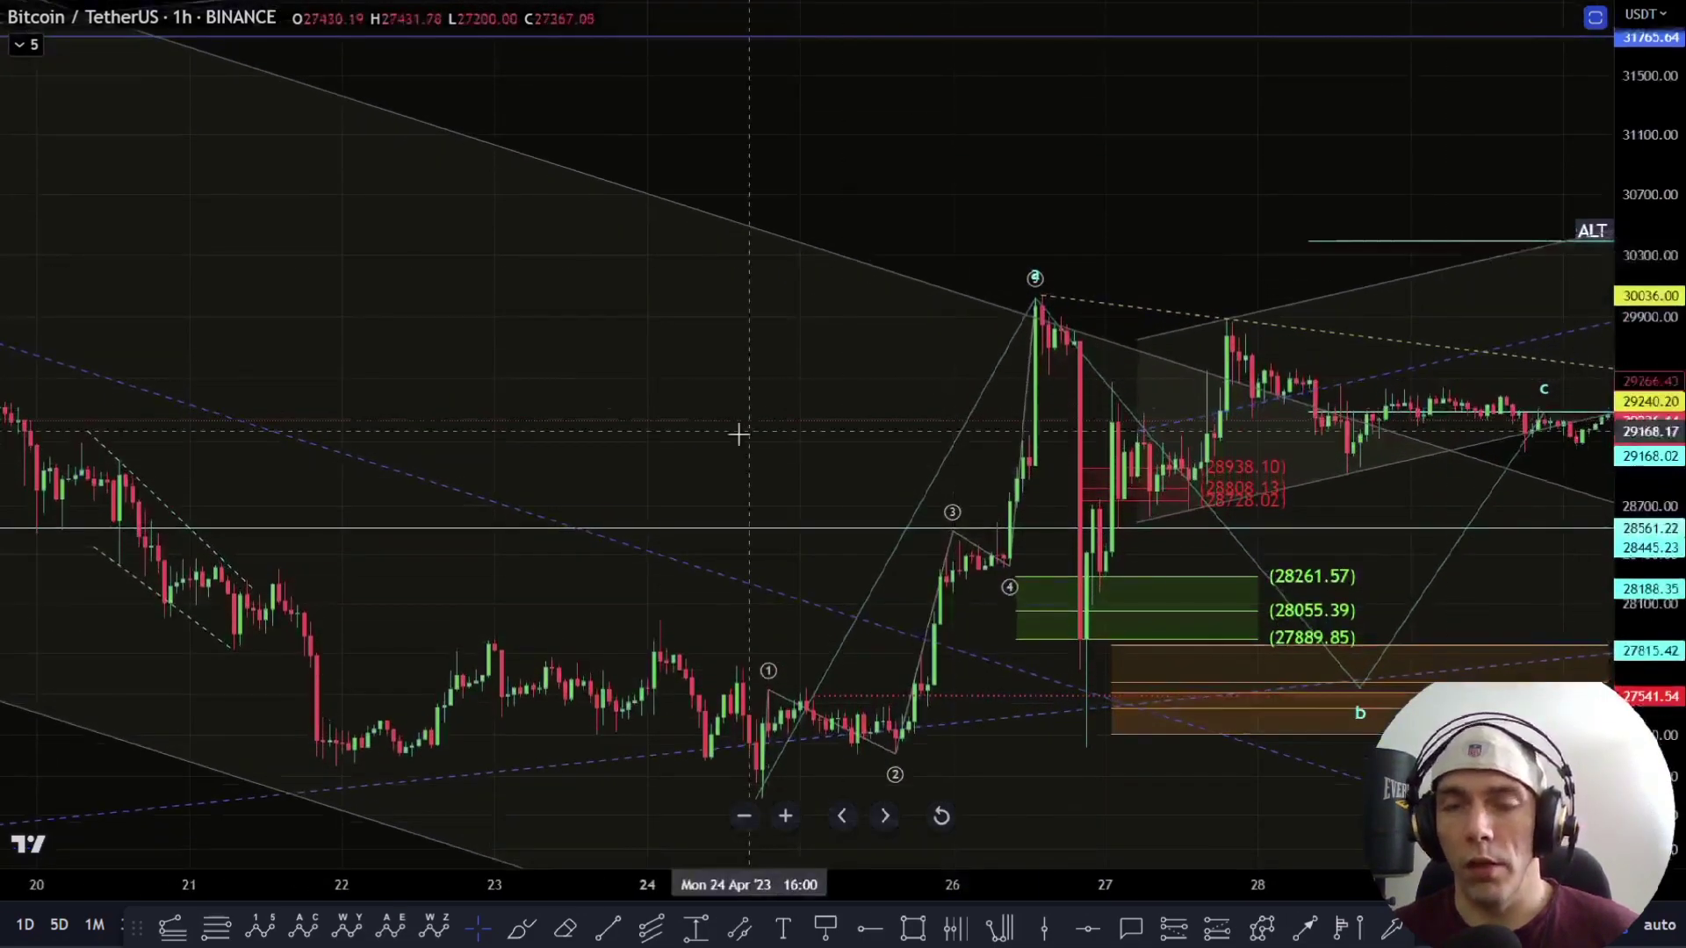
left_click_drag(737, 433, 410, 368)
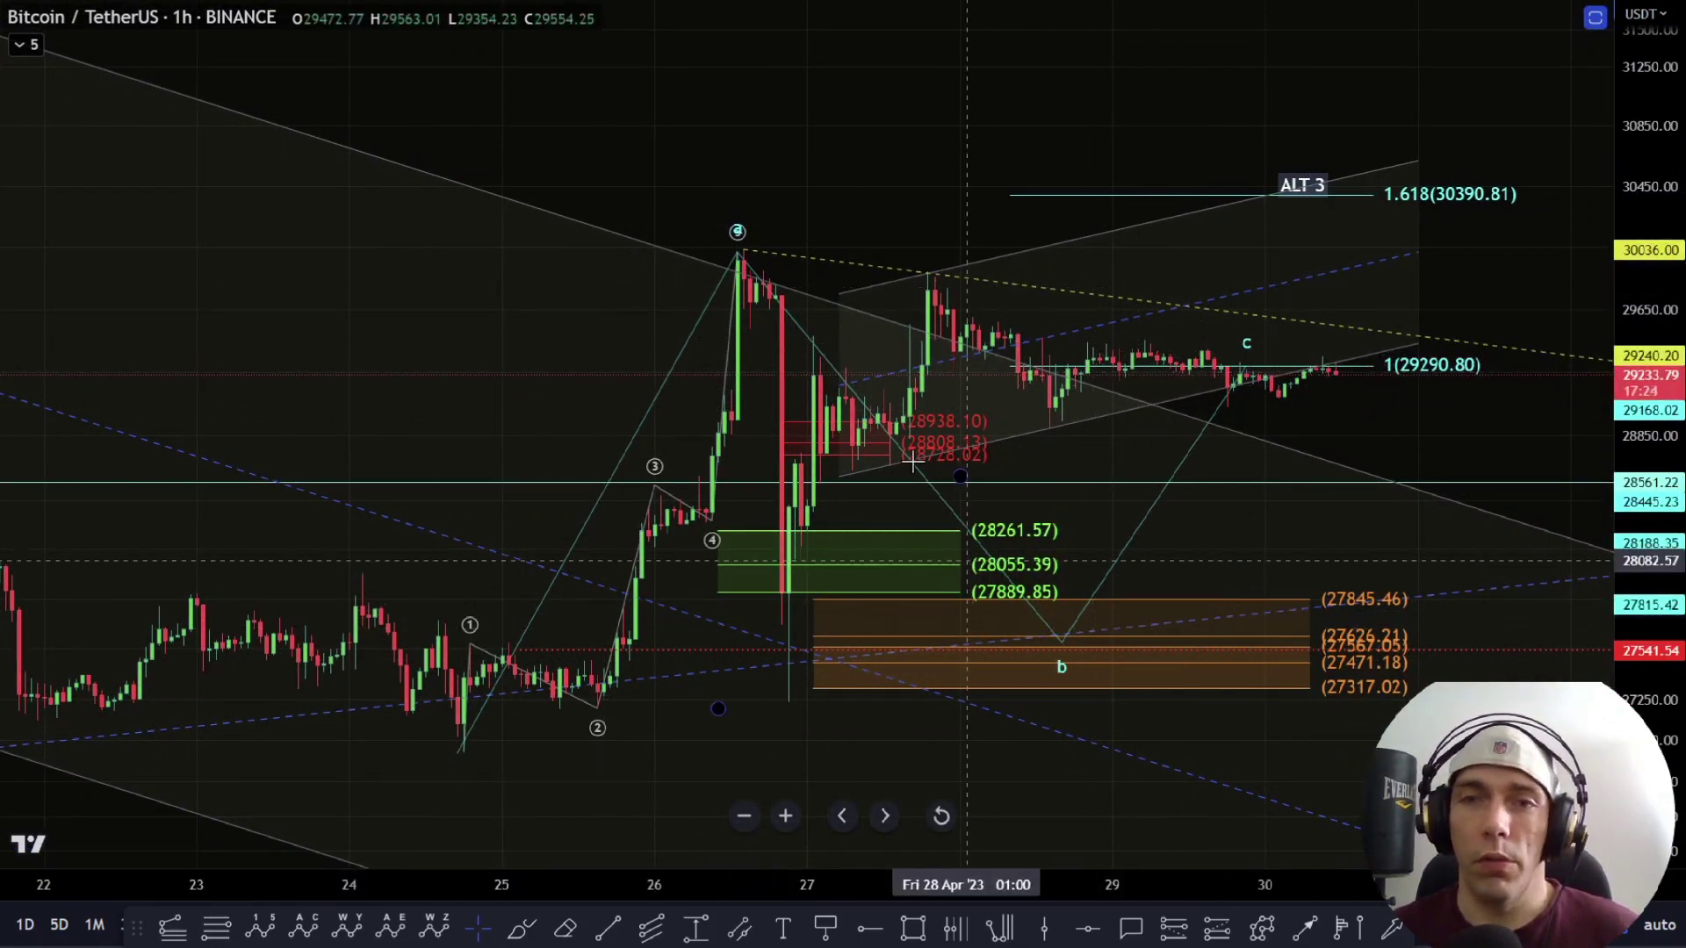
Step: Hide the "POTENTIAL BREAKOUT" drawing group and show the "INTERNAL BREAKDOWN" group in the object tree
right_click(571, 395)
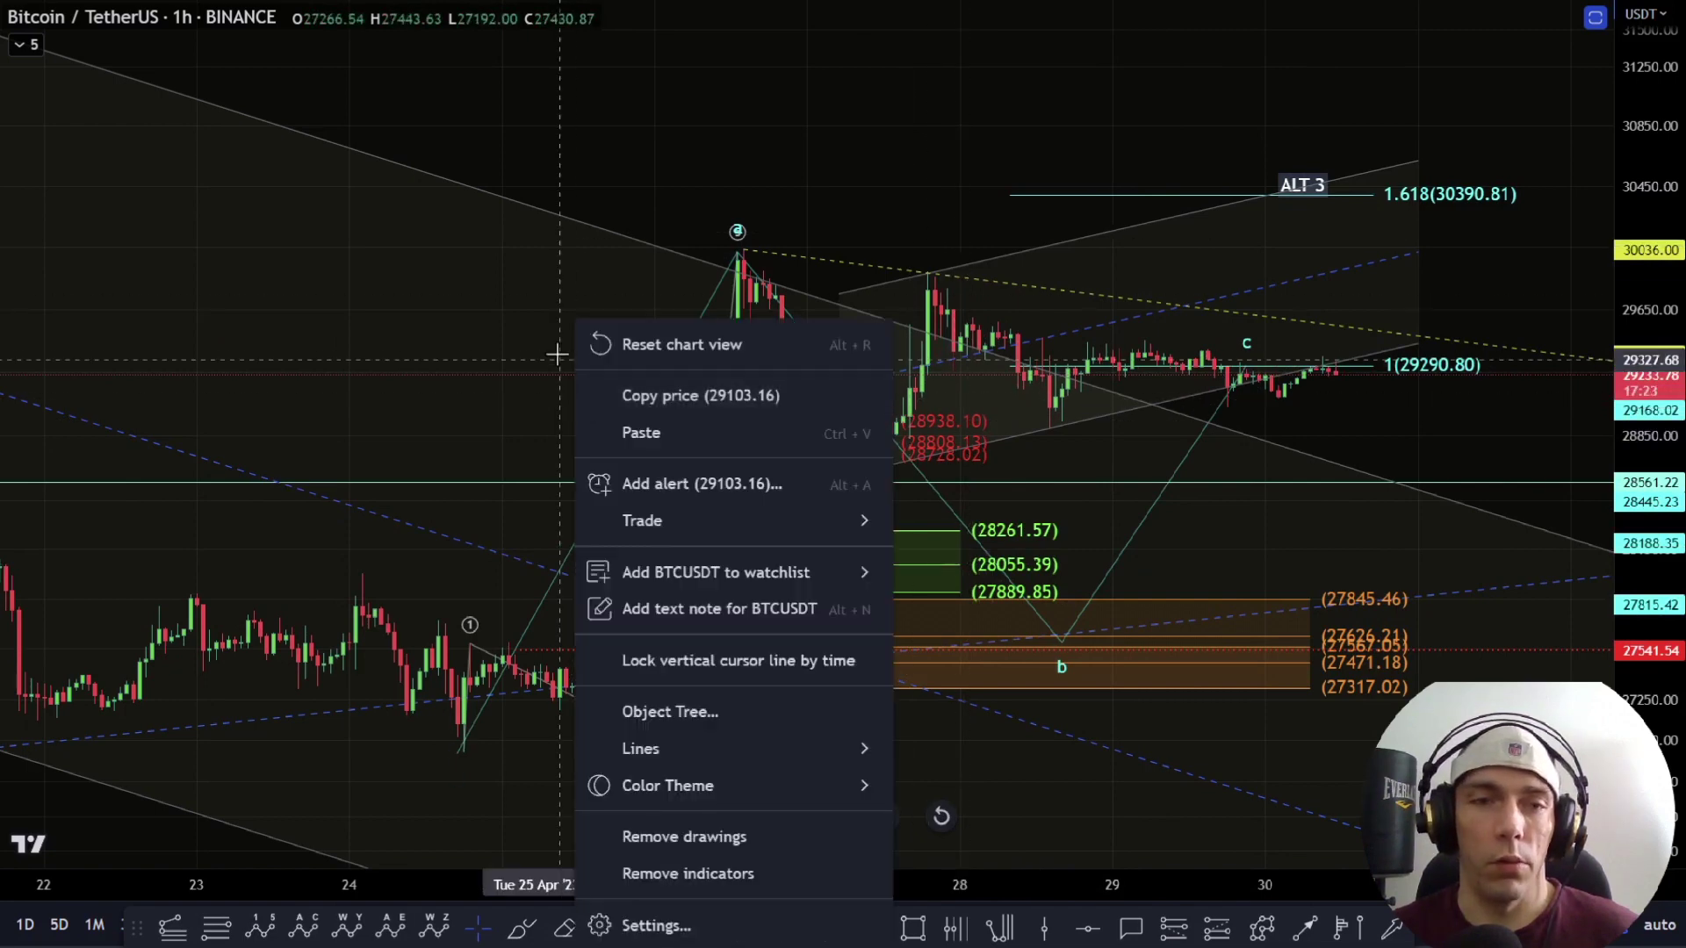
left_click(722, 707)
scroll(839, 557, "down", 5)
scroll(858, 553, "down", 4)
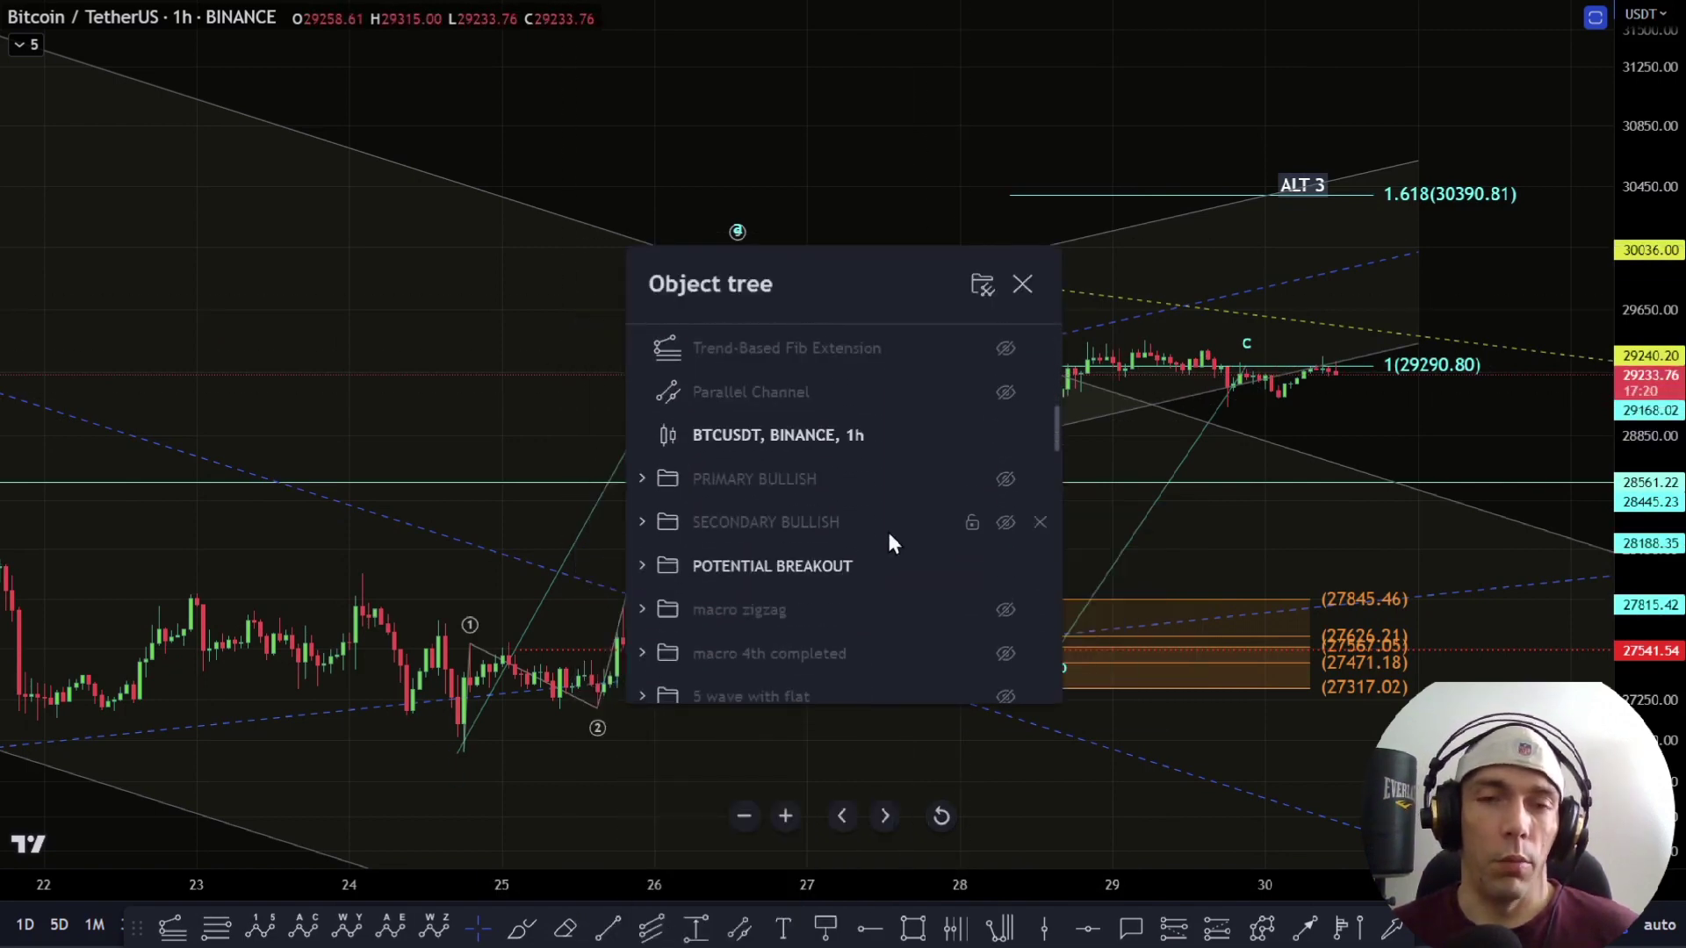
left_click(1005, 451)
scroll(955, 463, "down", 3)
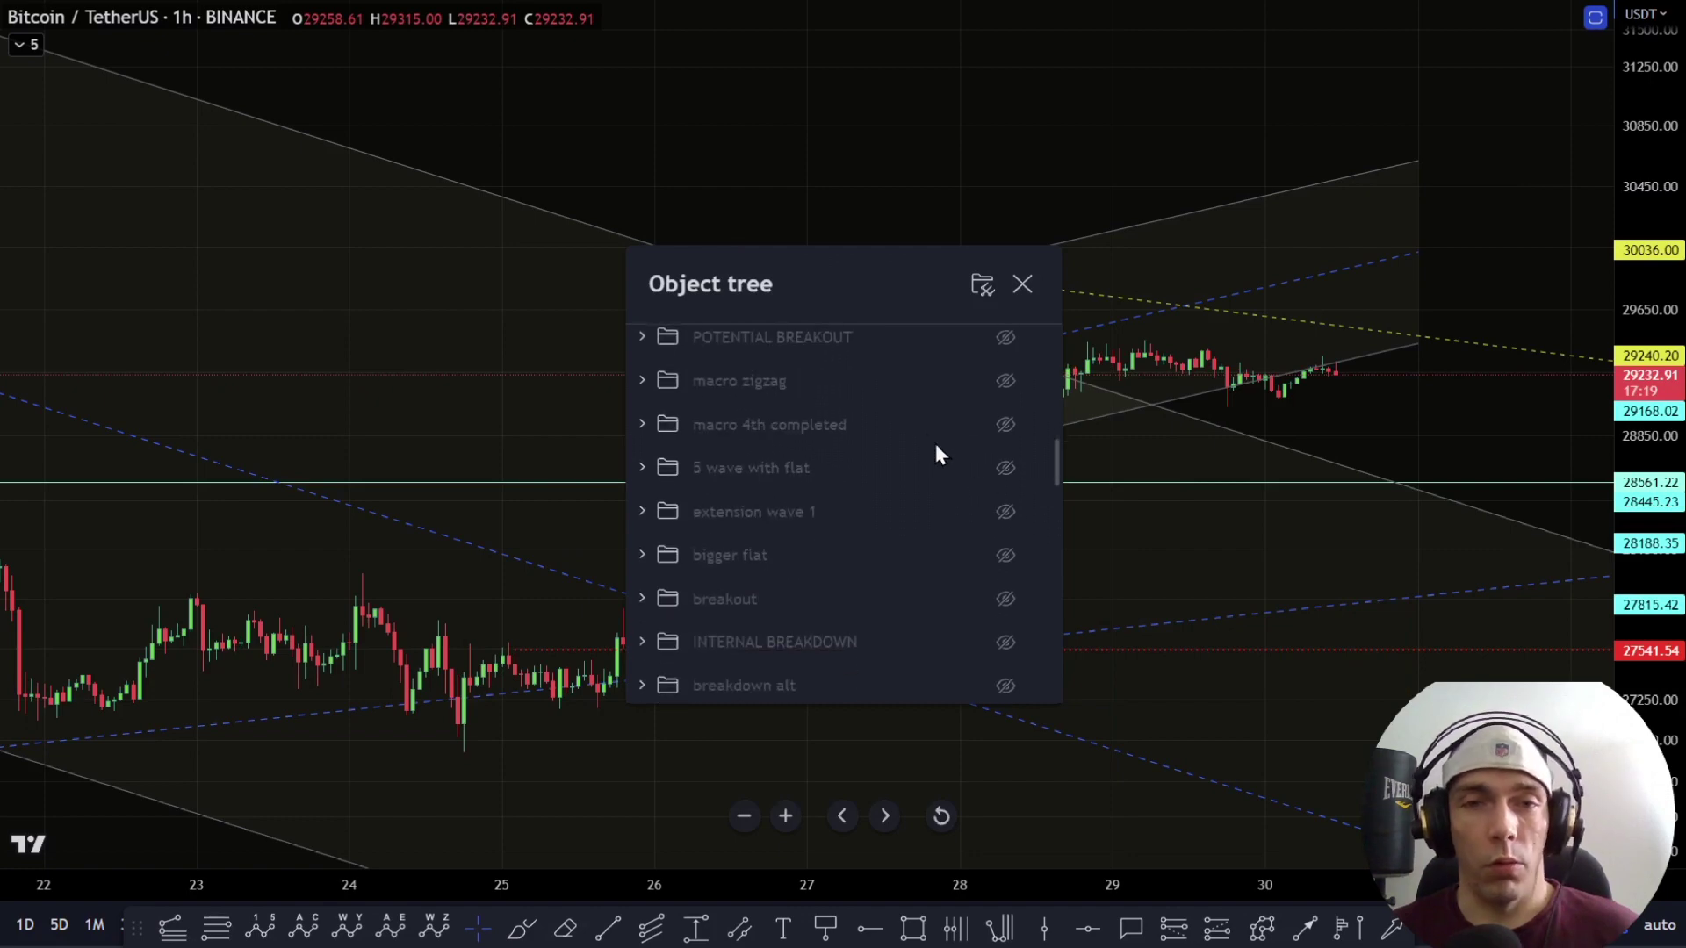
scroll(981, 520, "down", 2)
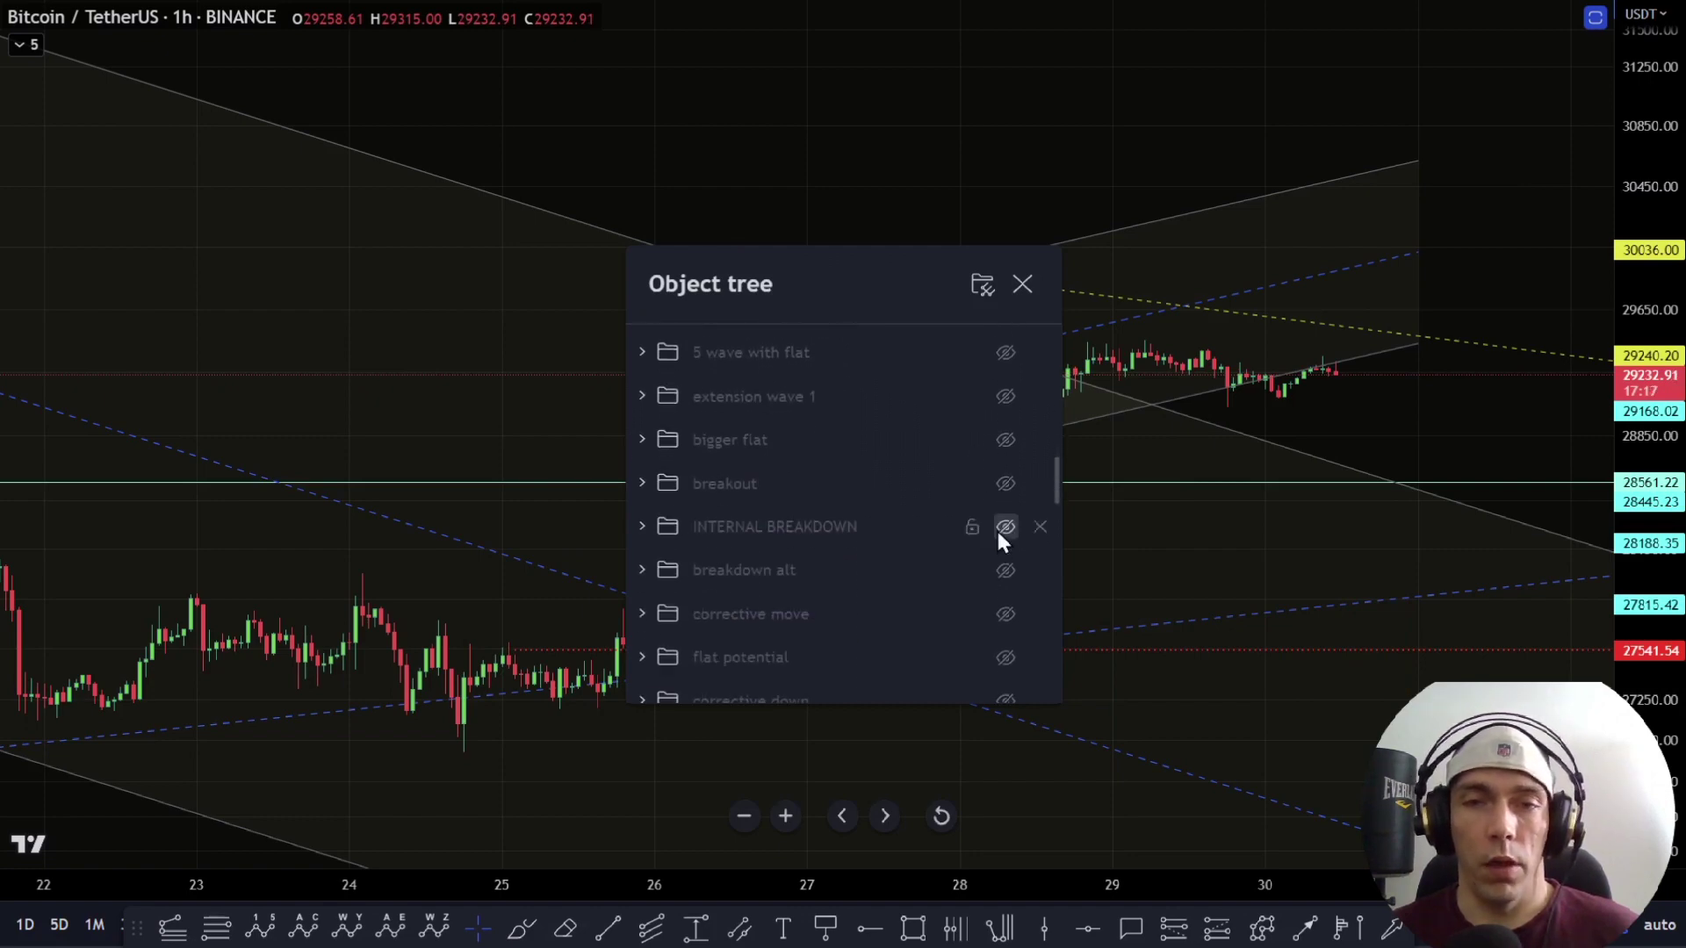
left_click(1000, 531)
left_click(324, 297)
Step: Examine the bearish i-ii-iii-iv count, its circled subwaves and the coloured retracement and extension zones from mid-April into May
scroll(632, 421, "down", 5)
scroll(597, 331, "down", 5)
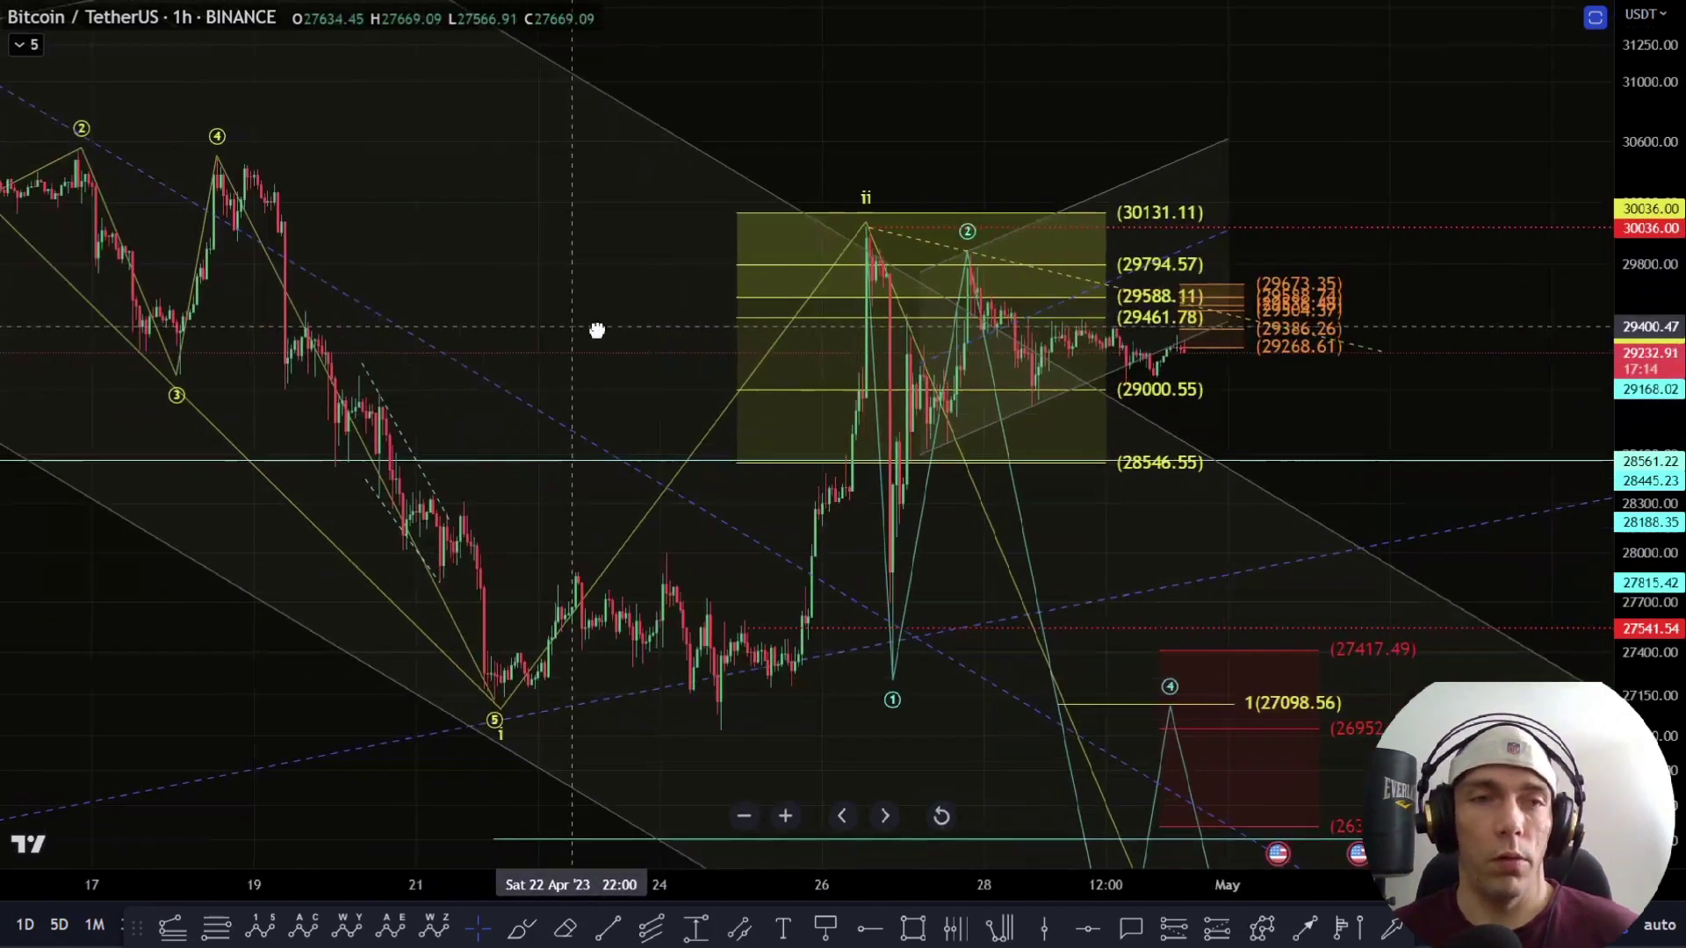
scroll(1453, 429, "up", 3)
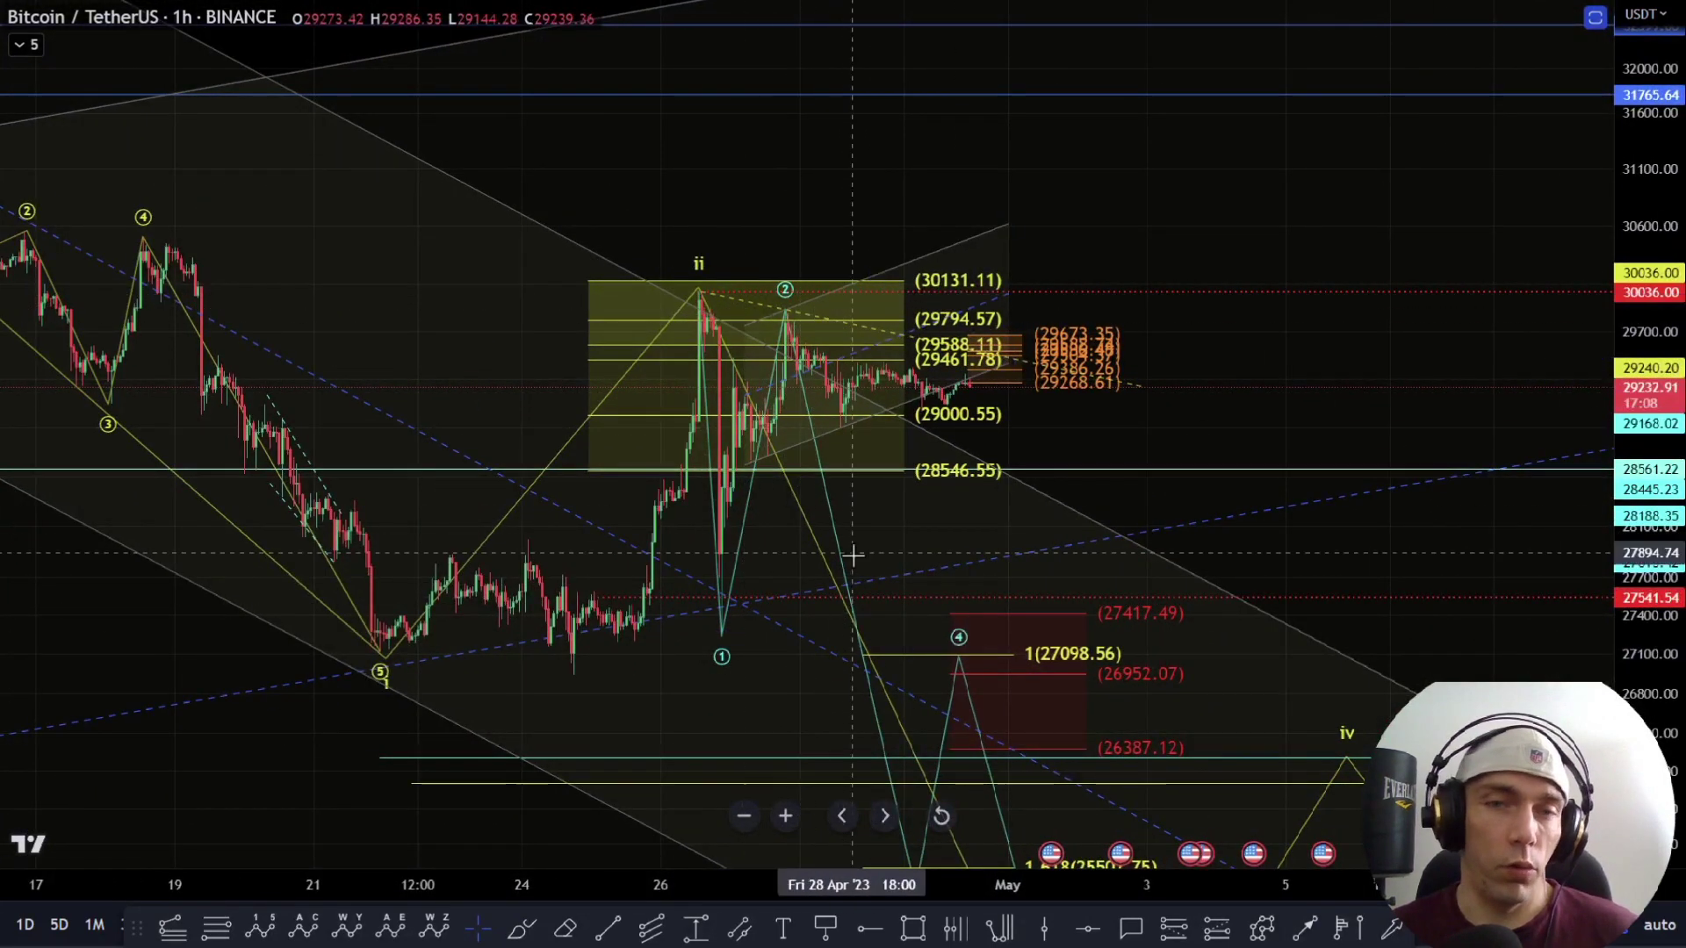
scroll(876, 498, "down", 2)
left_click_drag(1193, 533, 1133, 260)
left_click_drag(1656, 488, 1656, 533)
scroll(921, 580, "up", 4)
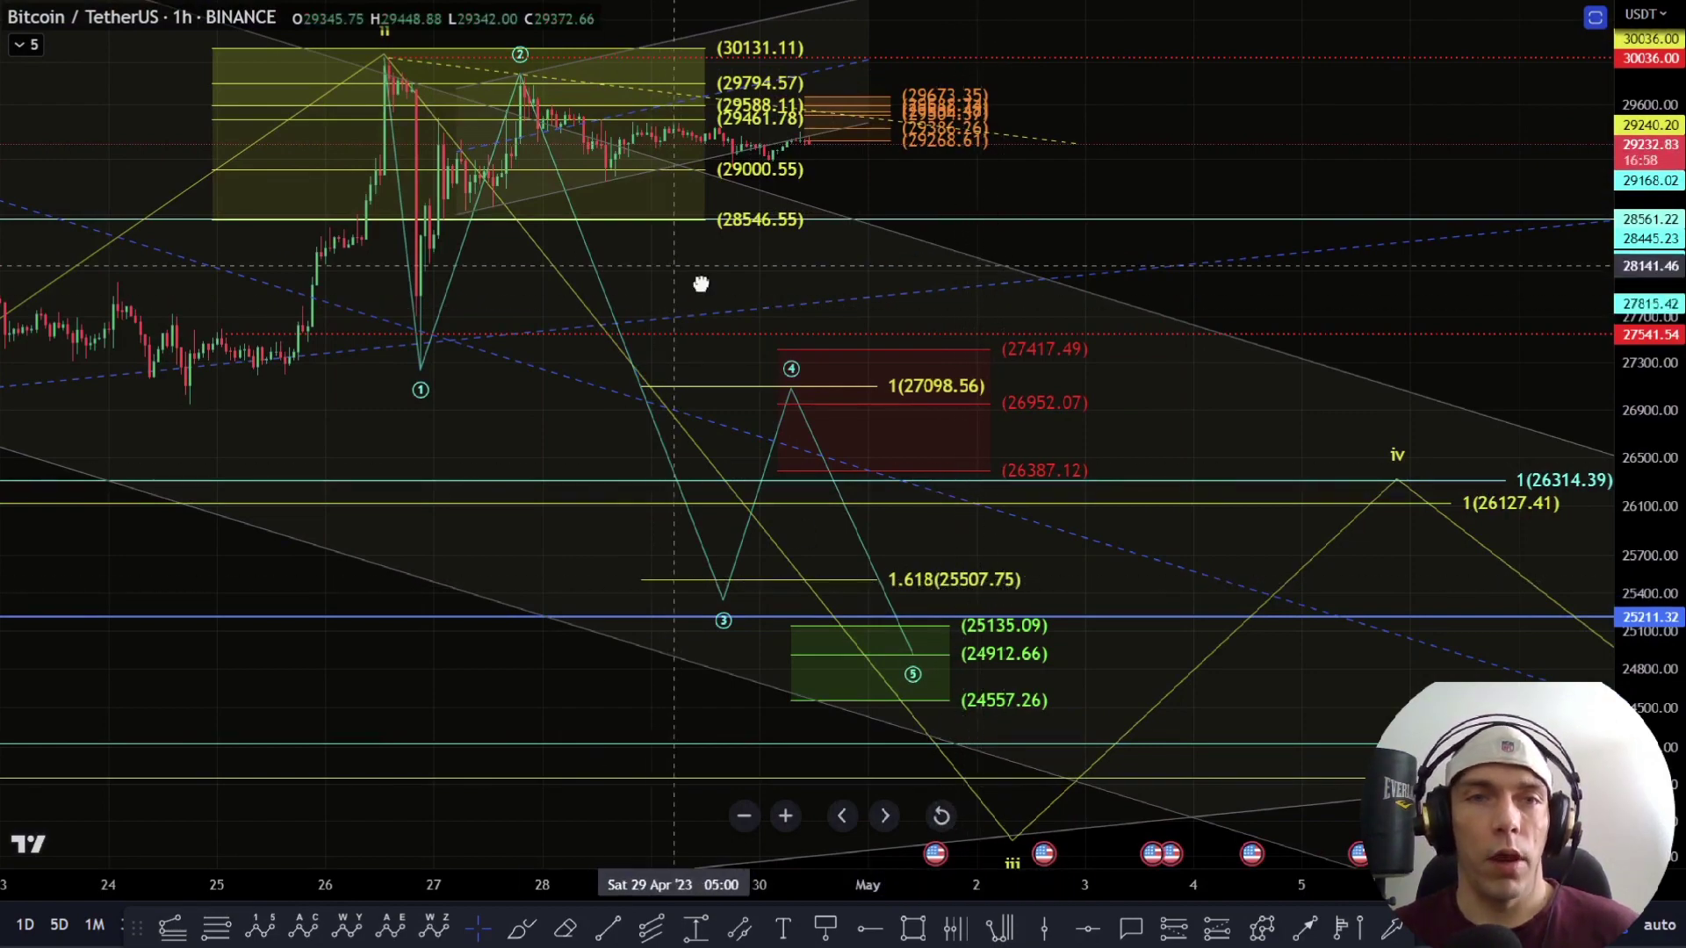
left_click_drag(700, 278, 975, 404)
scroll(930, 406, "down", 2)
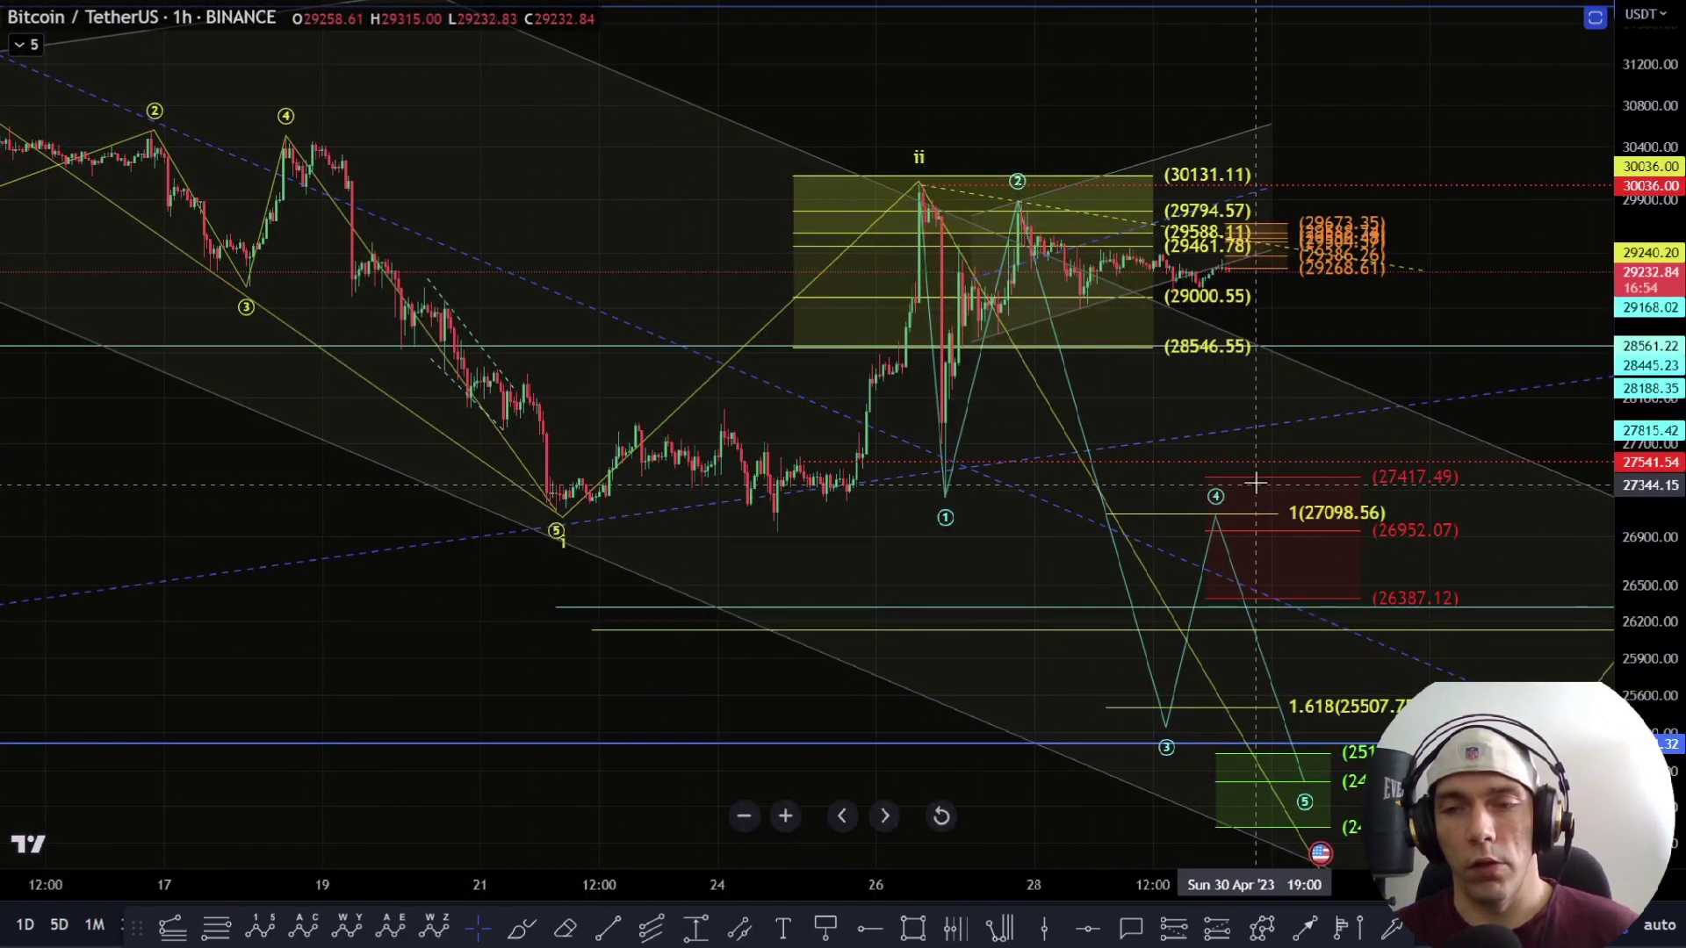
Step: Move the yellow path's wave iii point to about 23914.80, near the yellow 1.618 extension level
left_click_drag(1282, 556, 950, 341)
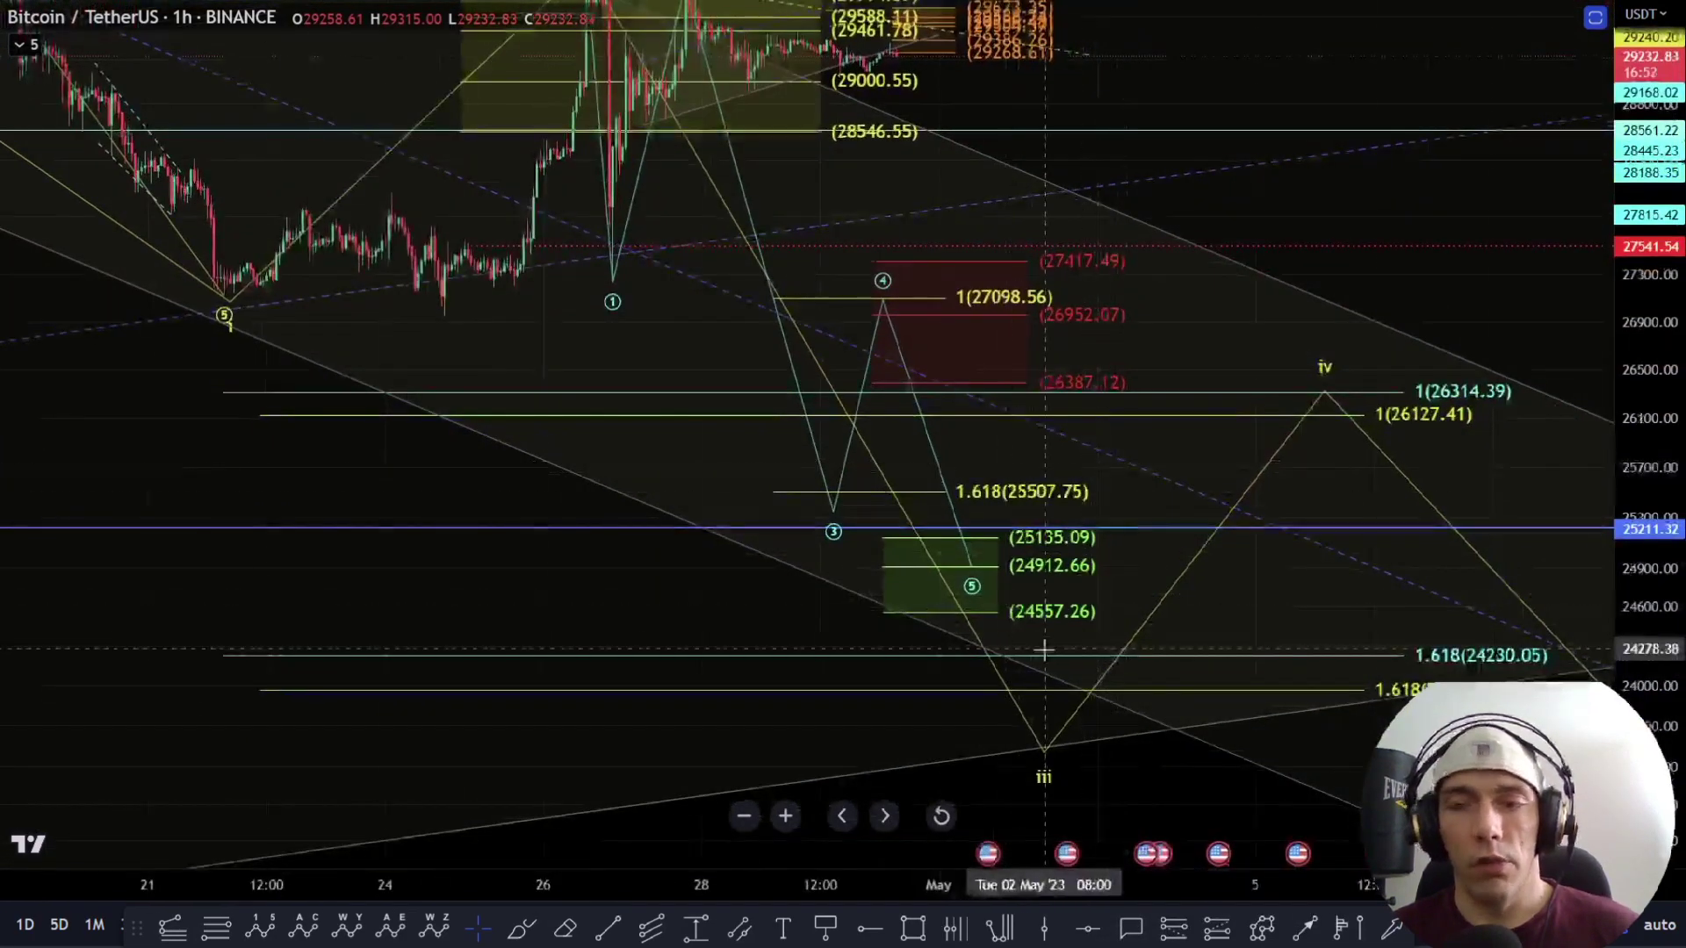
left_click_drag(1046, 756, 1034, 697)
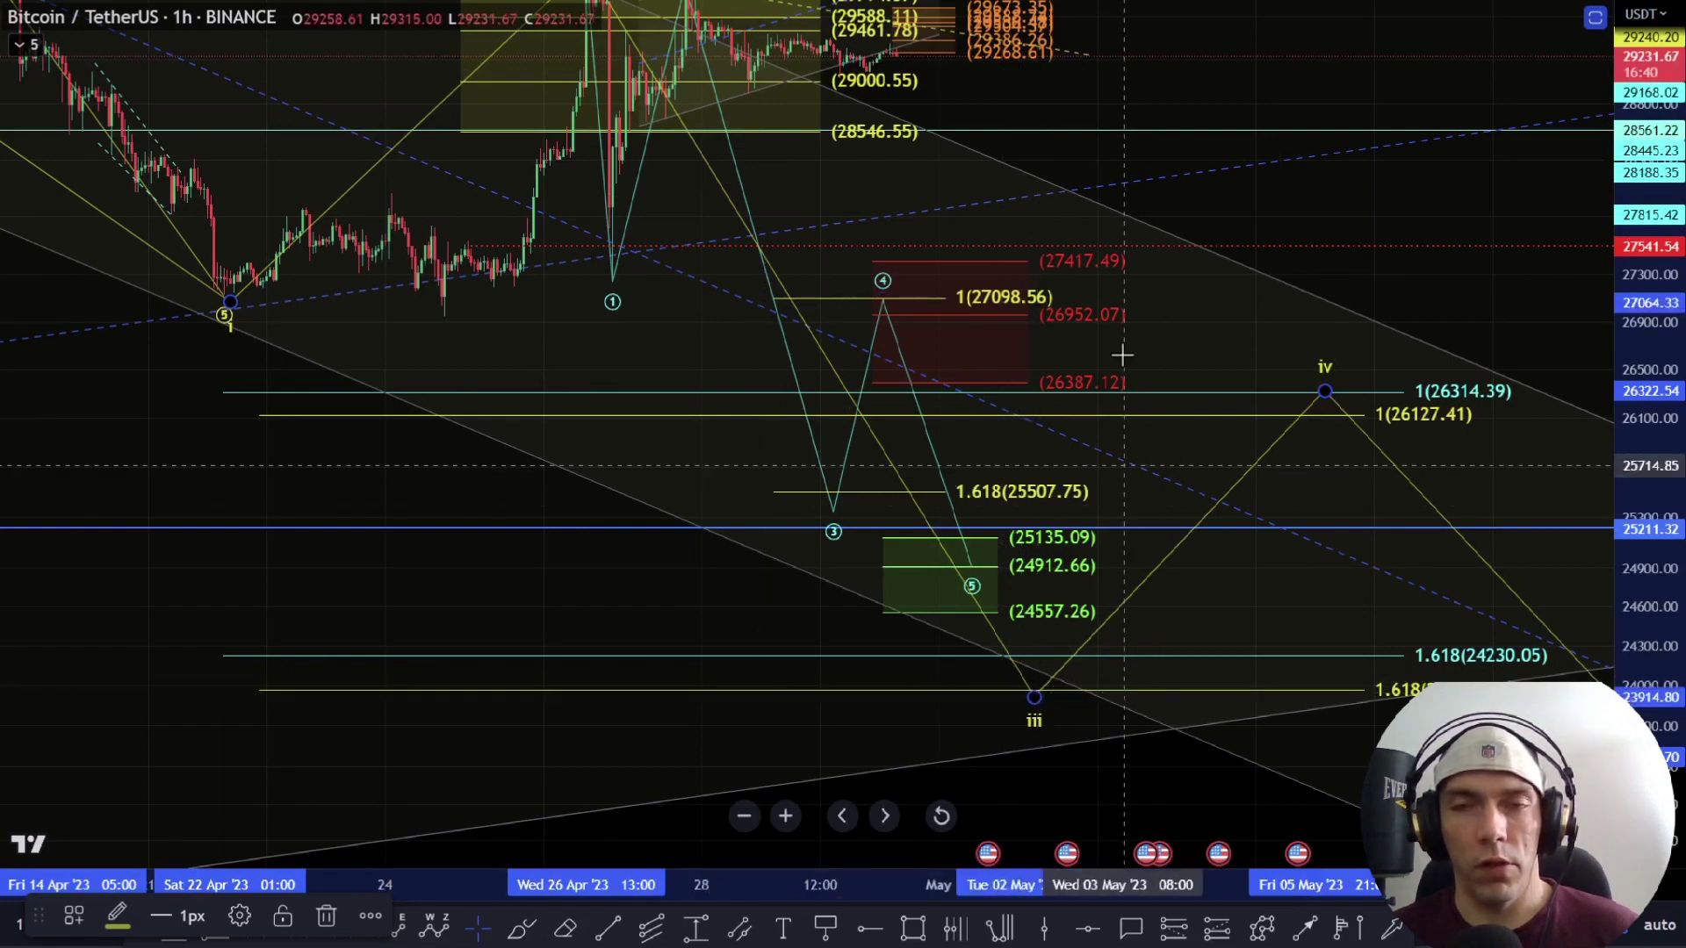
left_click_drag(1227, 357, 1290, 617)
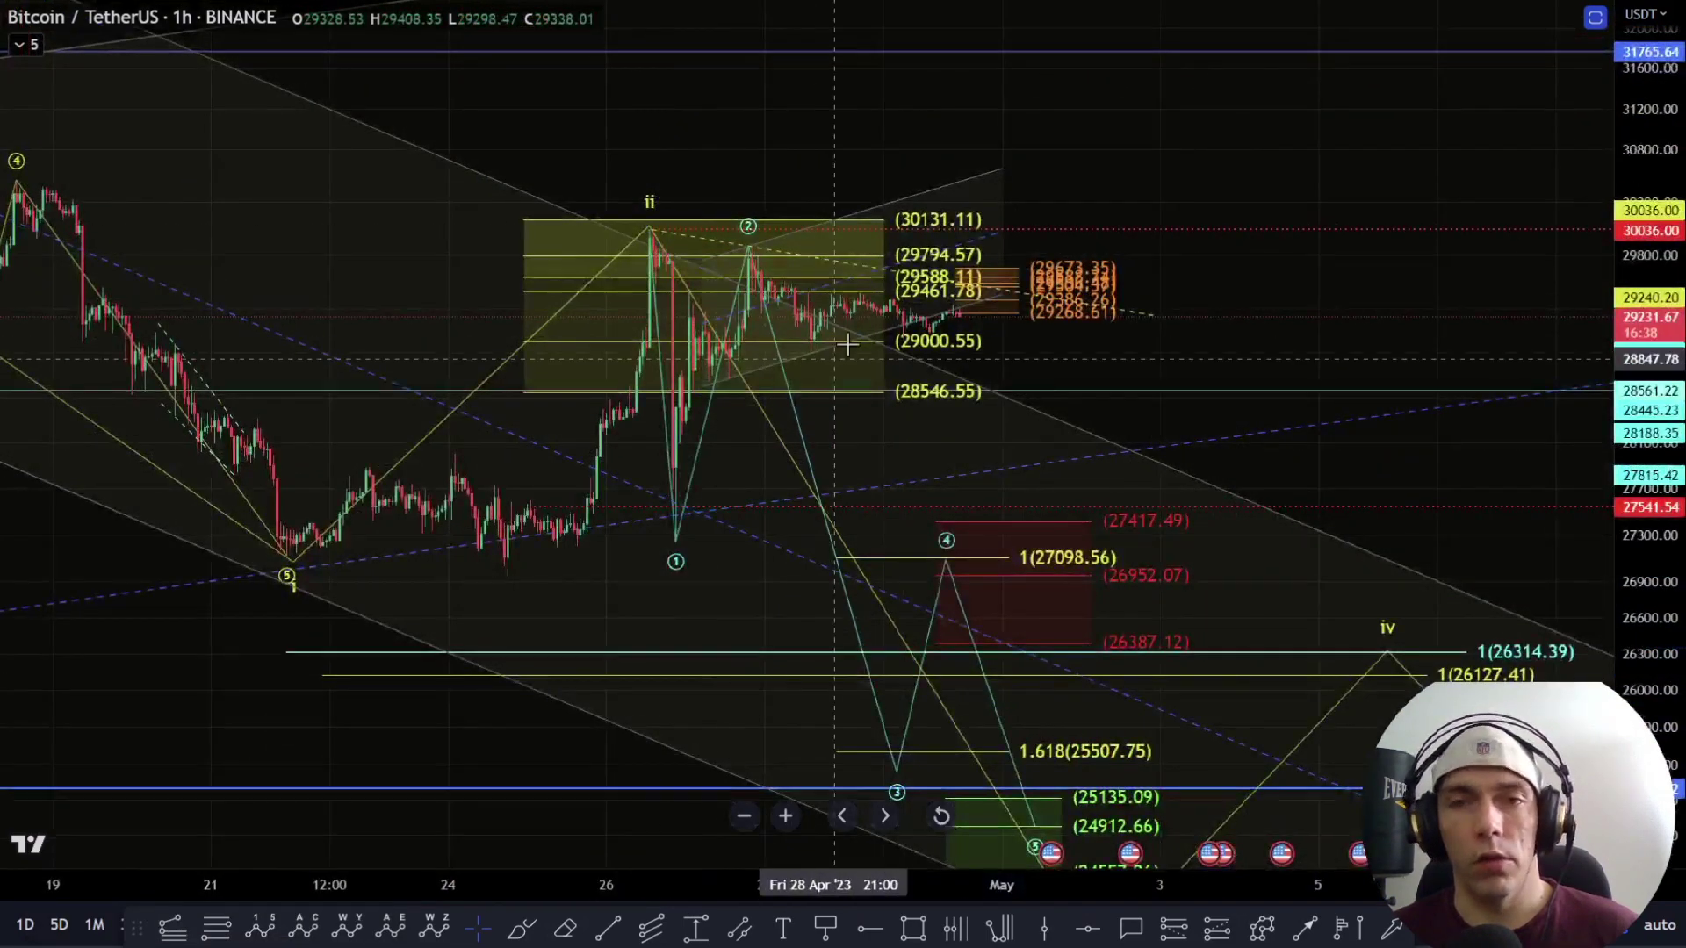
Step: Brush temporary strokes from wave ii through circled 1 and 2 to a decline near 26370, start circling 25507.75, and undo the newest strokes
left_click(520, 928)
mouse_move(651, 230)
left_mouse_down()
mouse_move(680, 530)
mouse_move(755, 249)
mouse_move(784, 287)
left_mouse_up()
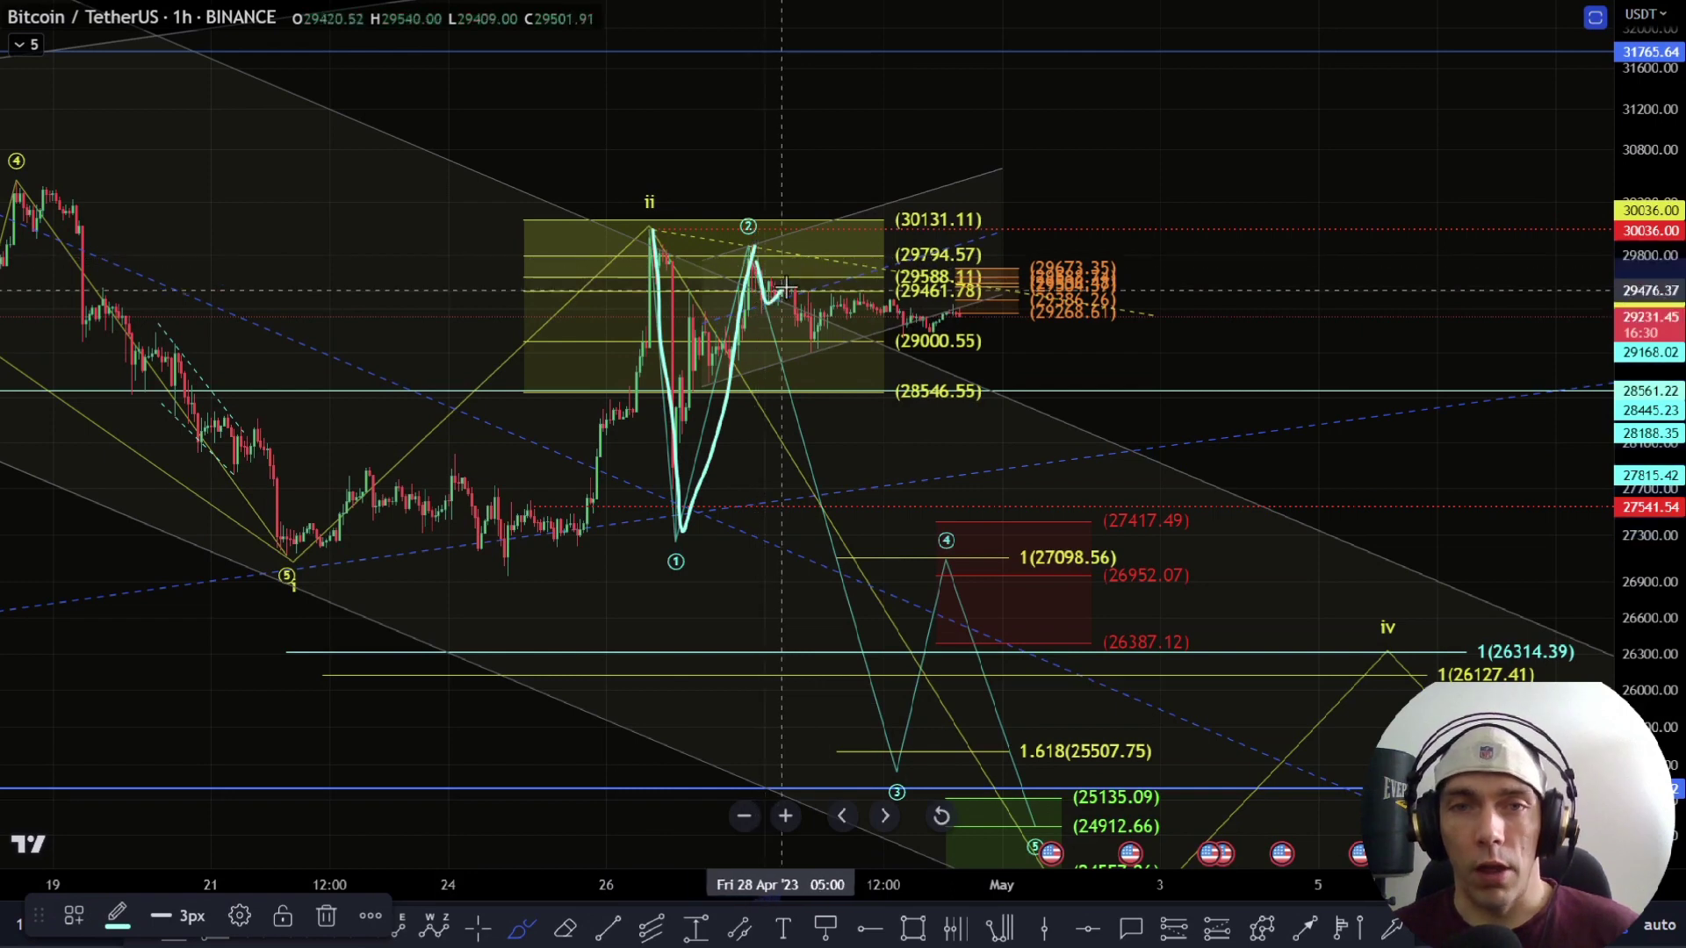
mouse_move(823, 351)
left_mouse_down()
mouse_move(907, 320)
mouse_move(937, 347)
left_mouse_up()
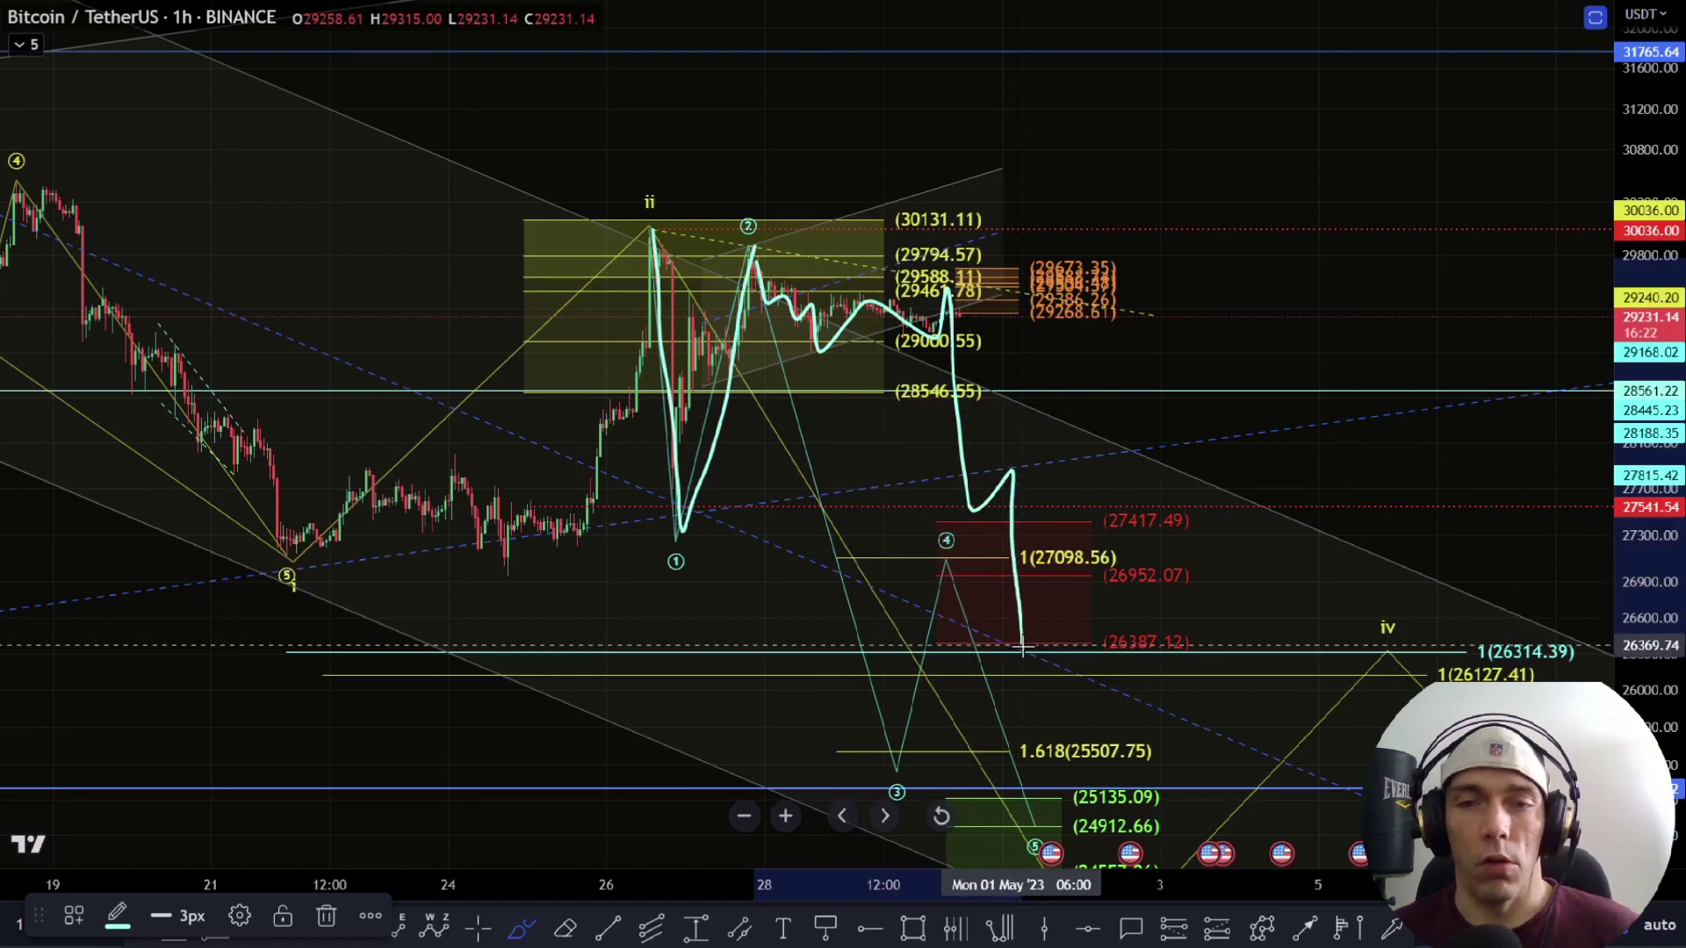
mouse_move(1132, 716)
left_mouse_down()
mouse_move(1062, 718)
mouse_move(1139, 733)
left_mouse_up()
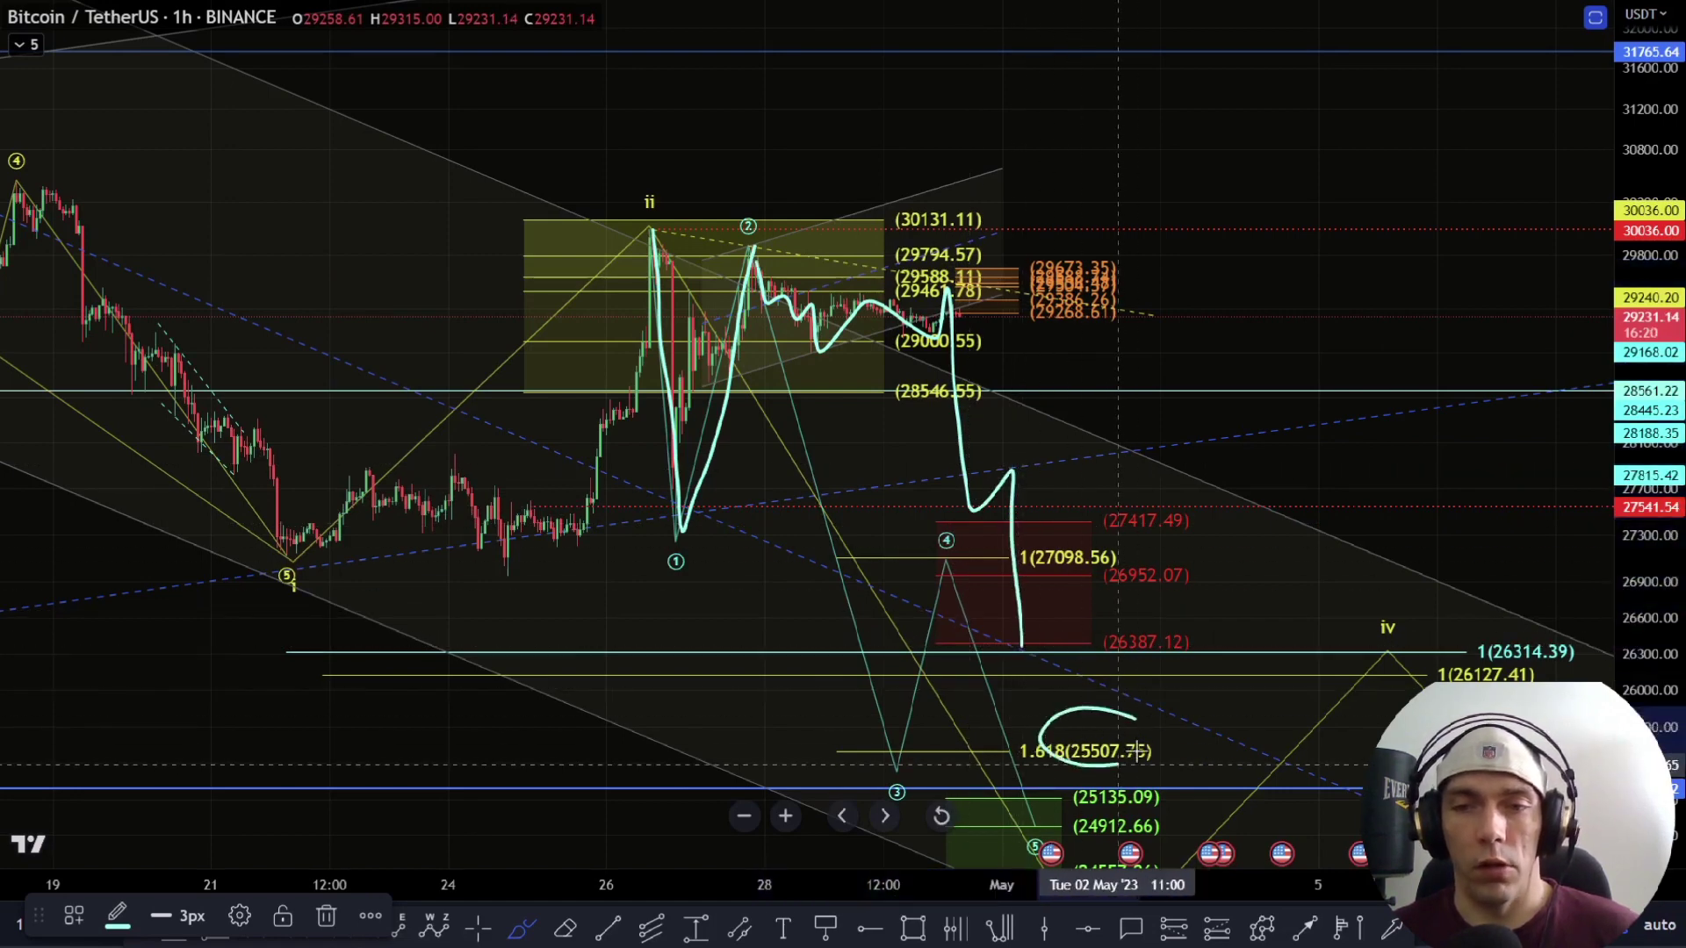
key("ctrl+z")
key("ctrl+z")
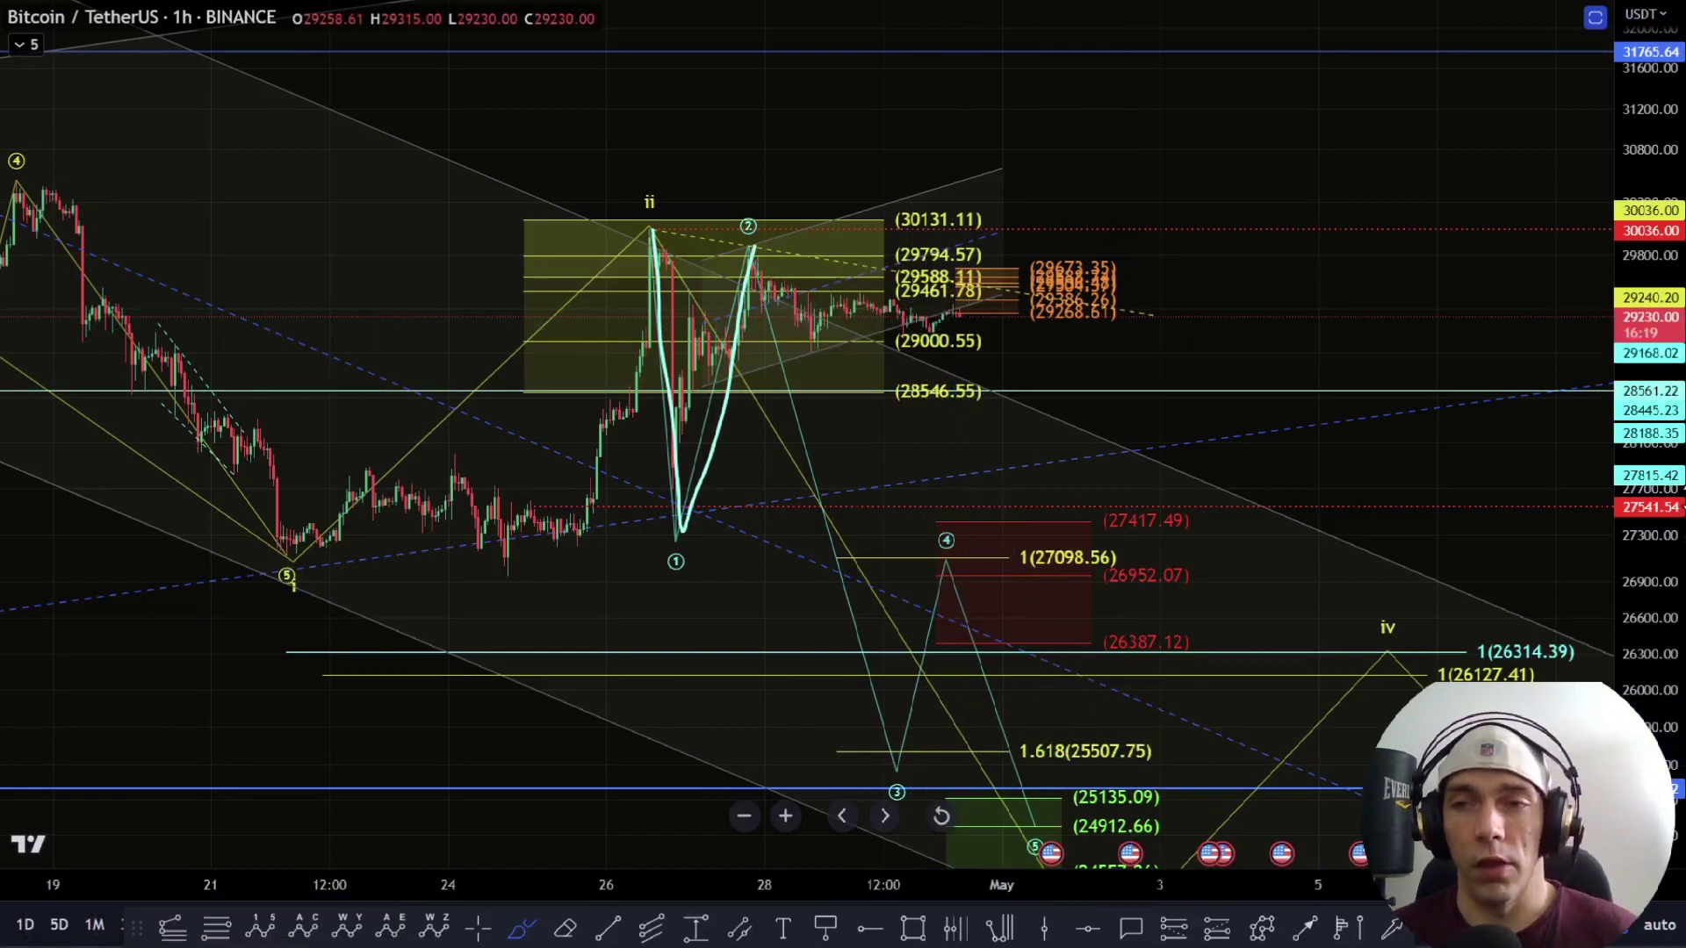
Step: Brush a temporary line forward from the 29 April highs near 29400, and undo it
left_click_drag(1682, 497, 1668, 202)
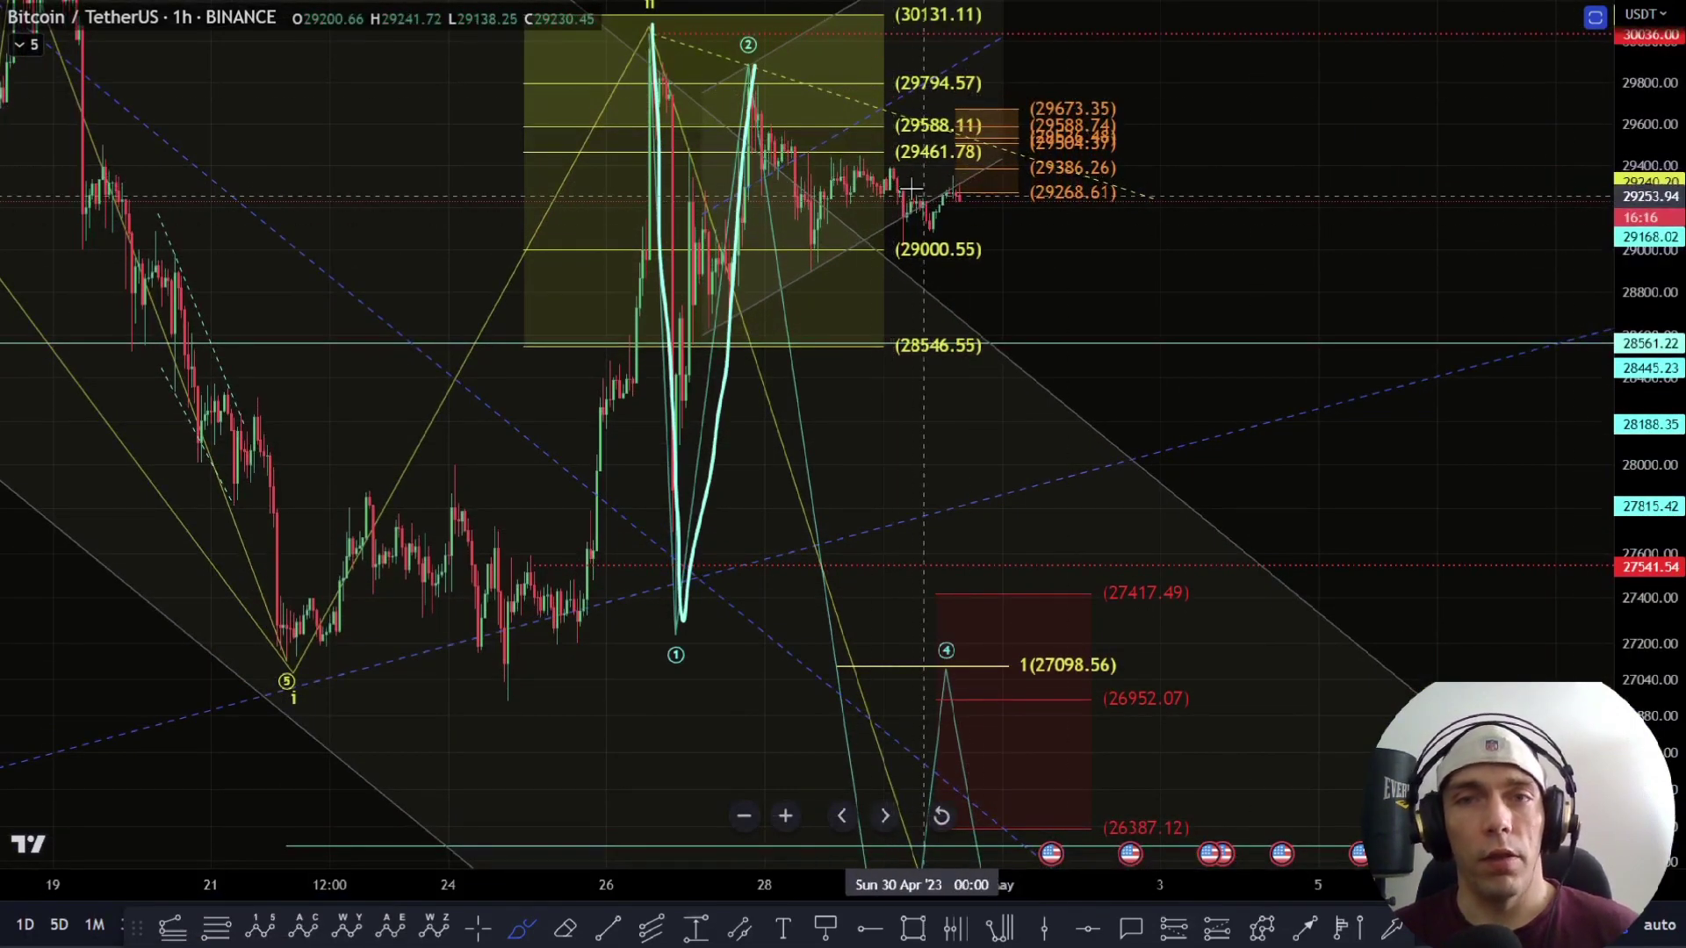
left_click_drag(883, 167, 952, 173)
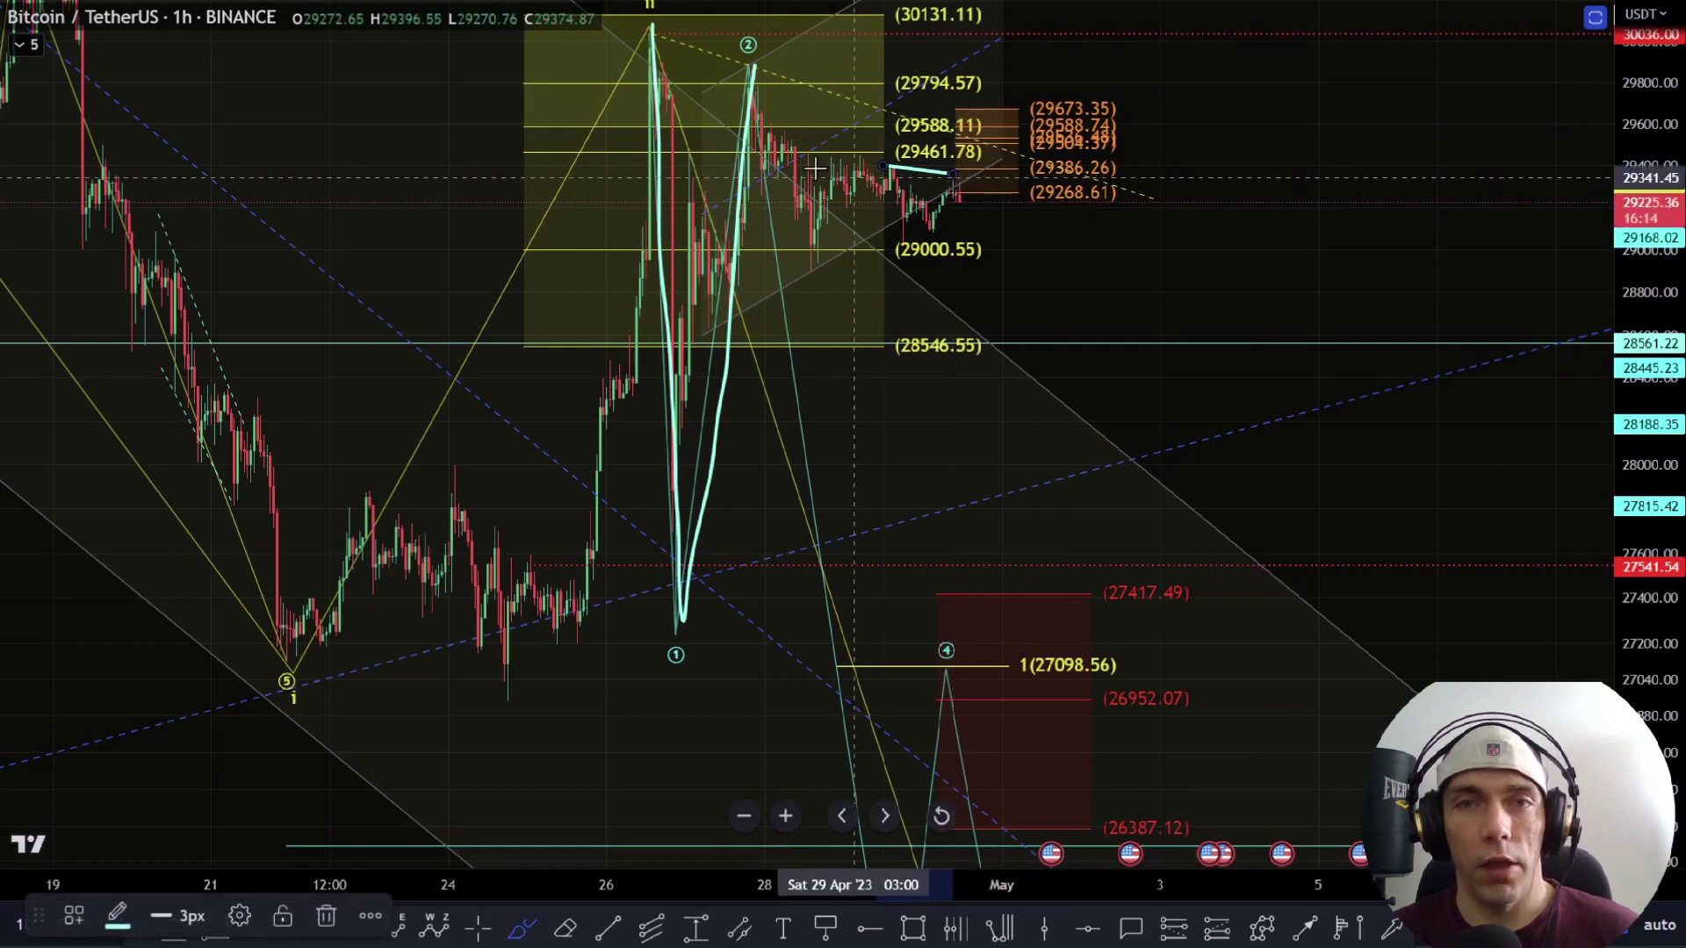
key("ctrl+z")
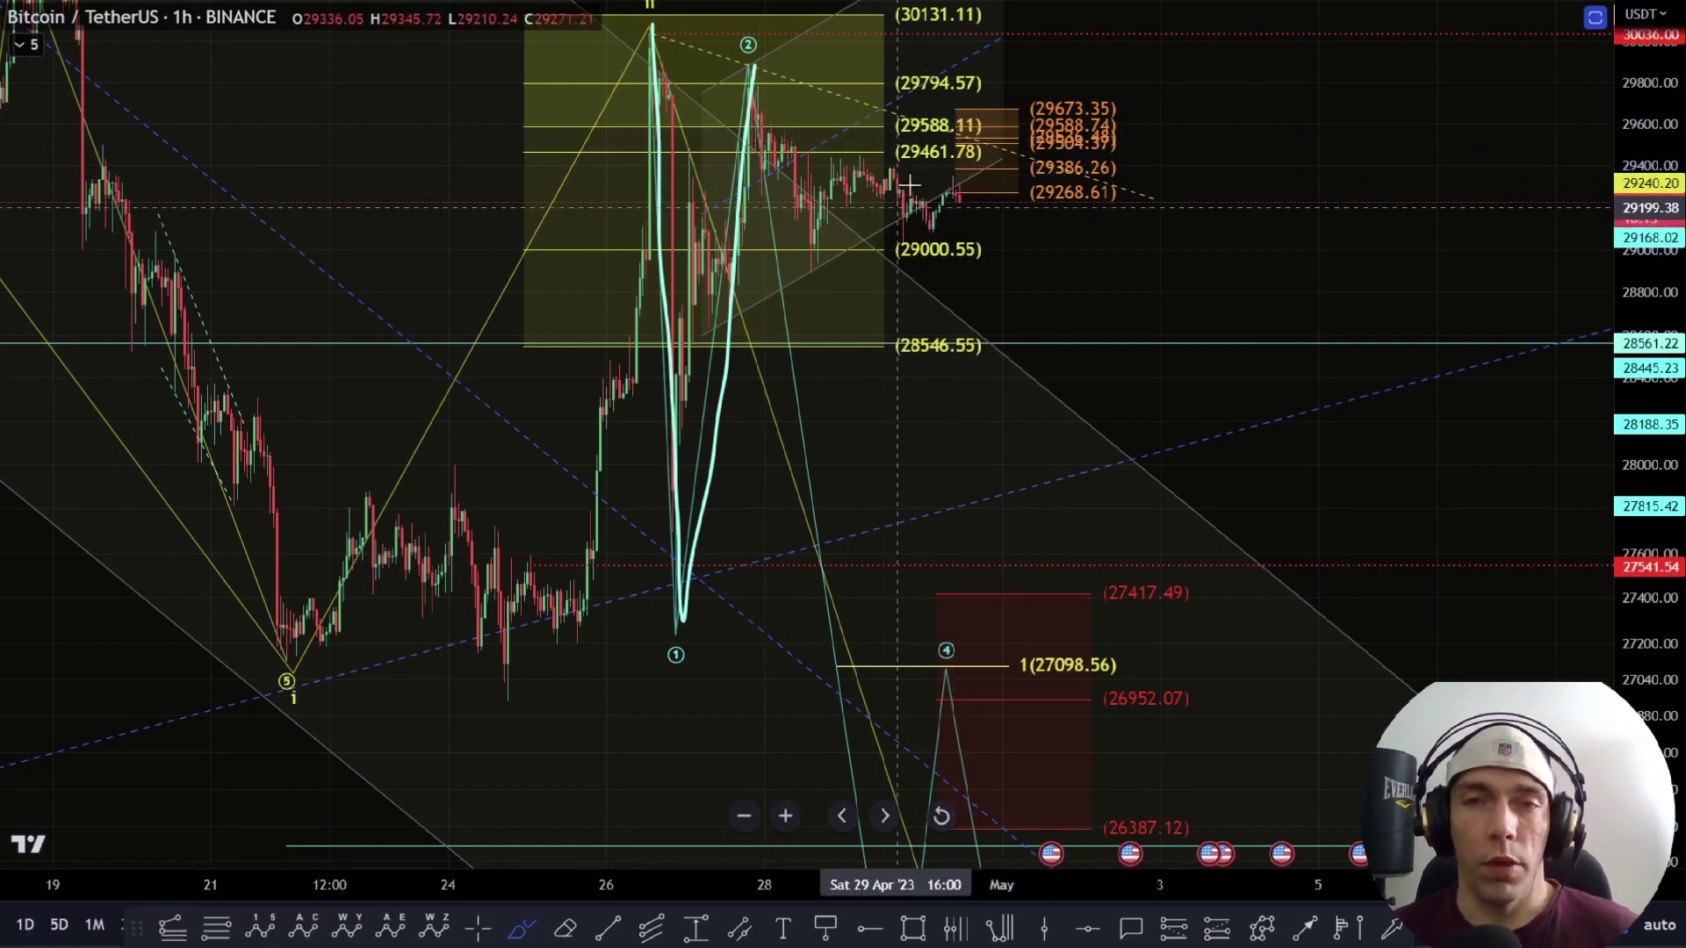
Step: Brush temporary dips and rebounds after circled wave 2 plus a stepped decline to about 27040, and undo the decline
left_click_drag(895, 169, 945, 211)
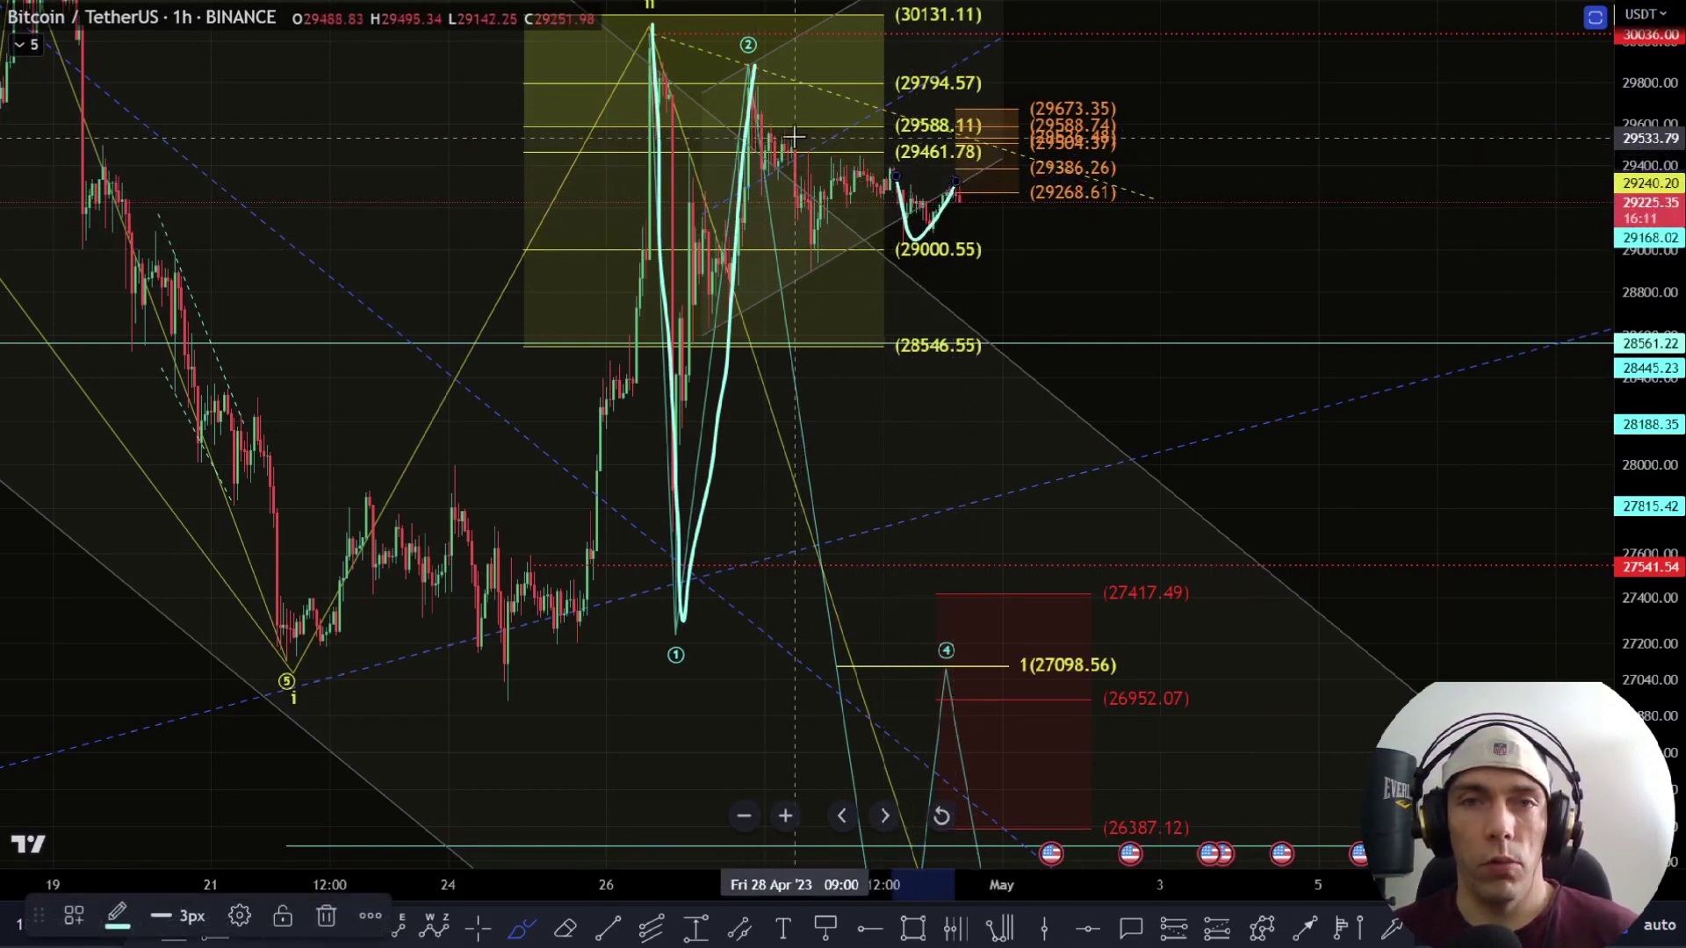
mouse_move(752, 68)
left_mouse_down()
mouse_move(825, 263)
mouse_move(873, 154)
left_mouse_up()
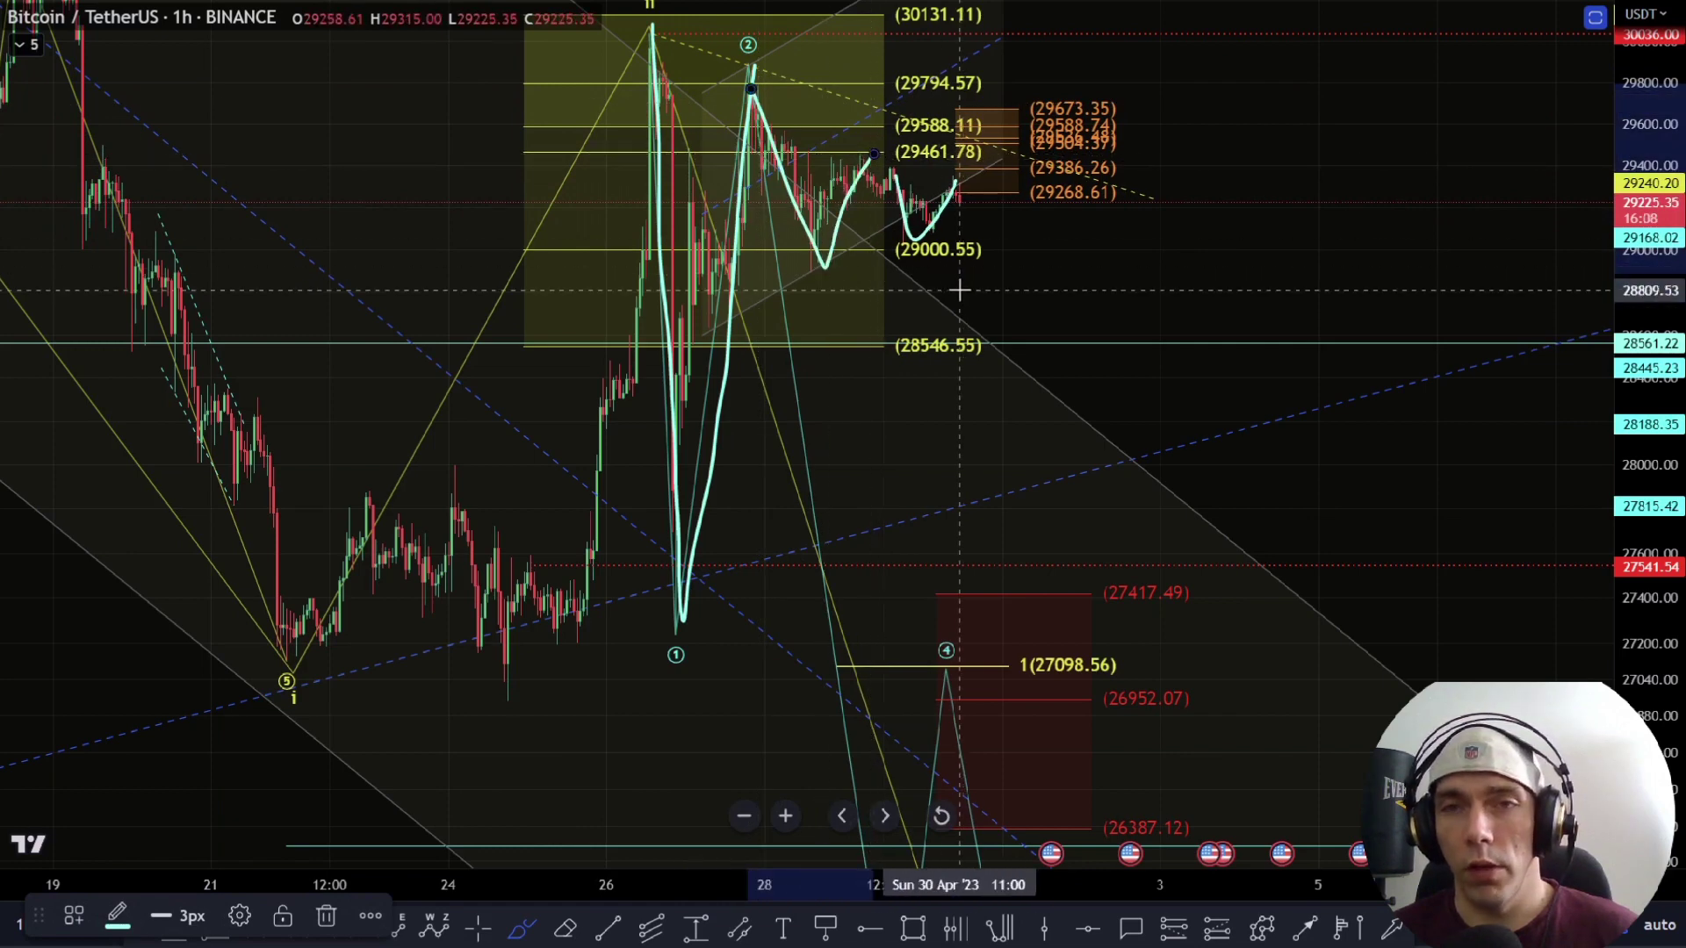
mouse_move(959, 189)
left_mouse_down()
mouse_move(980, 381)
mouse_move(1049, 496)
left_mouse_up()
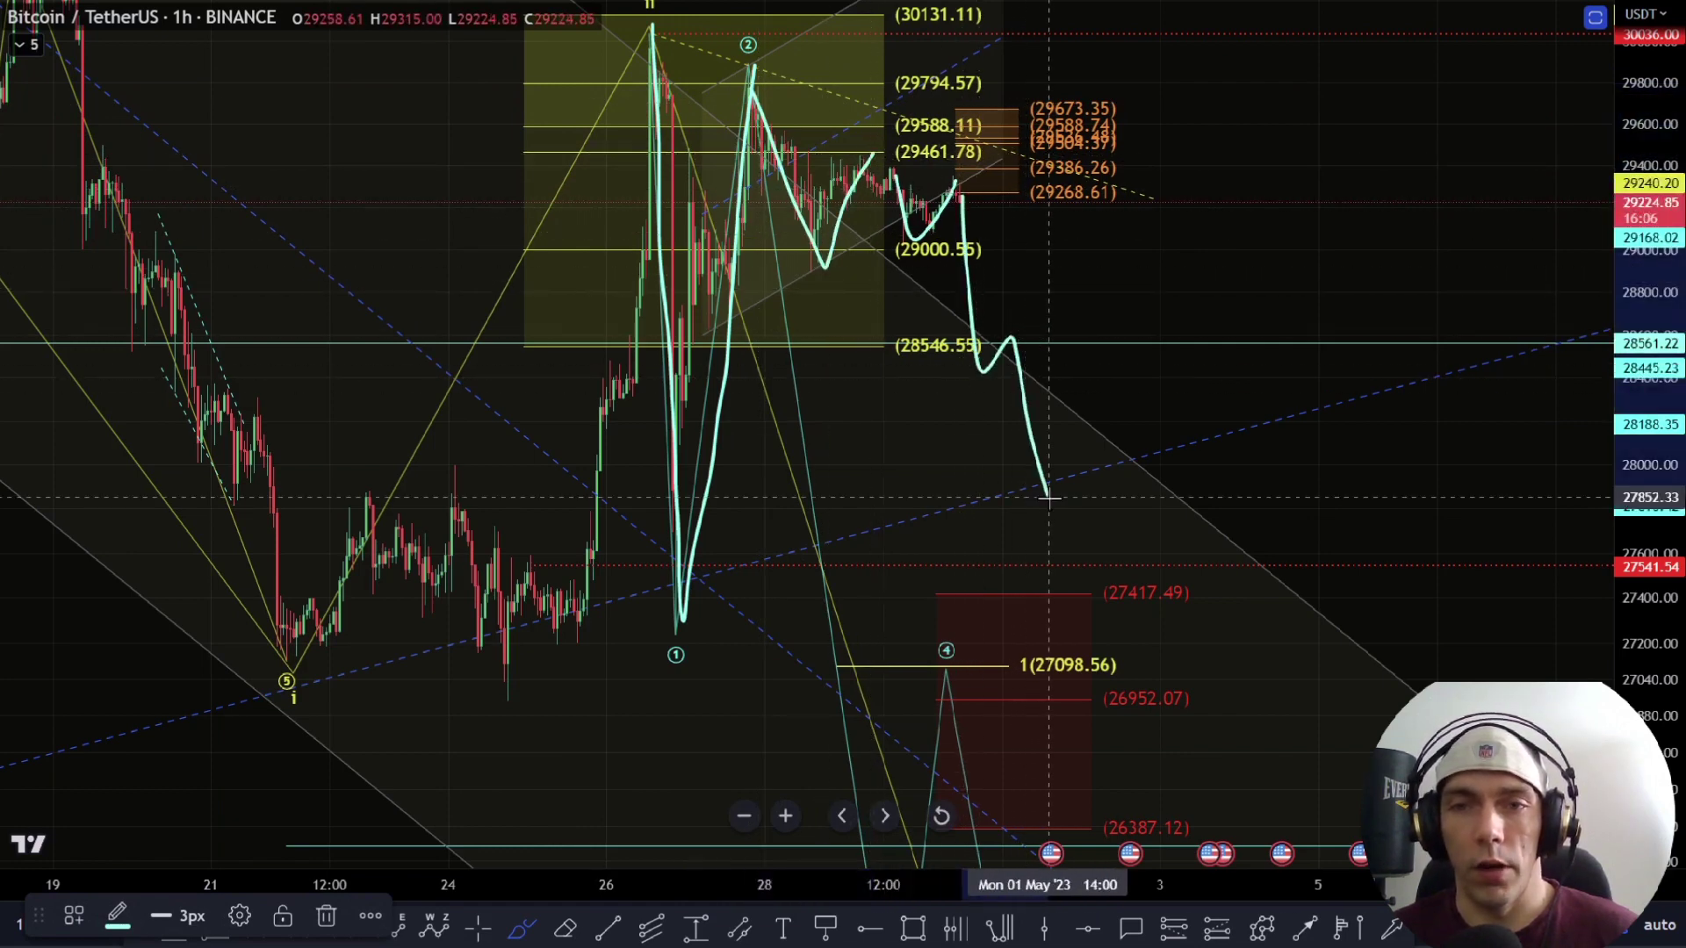
left_click_drag(1131, 432, 1193, 684)
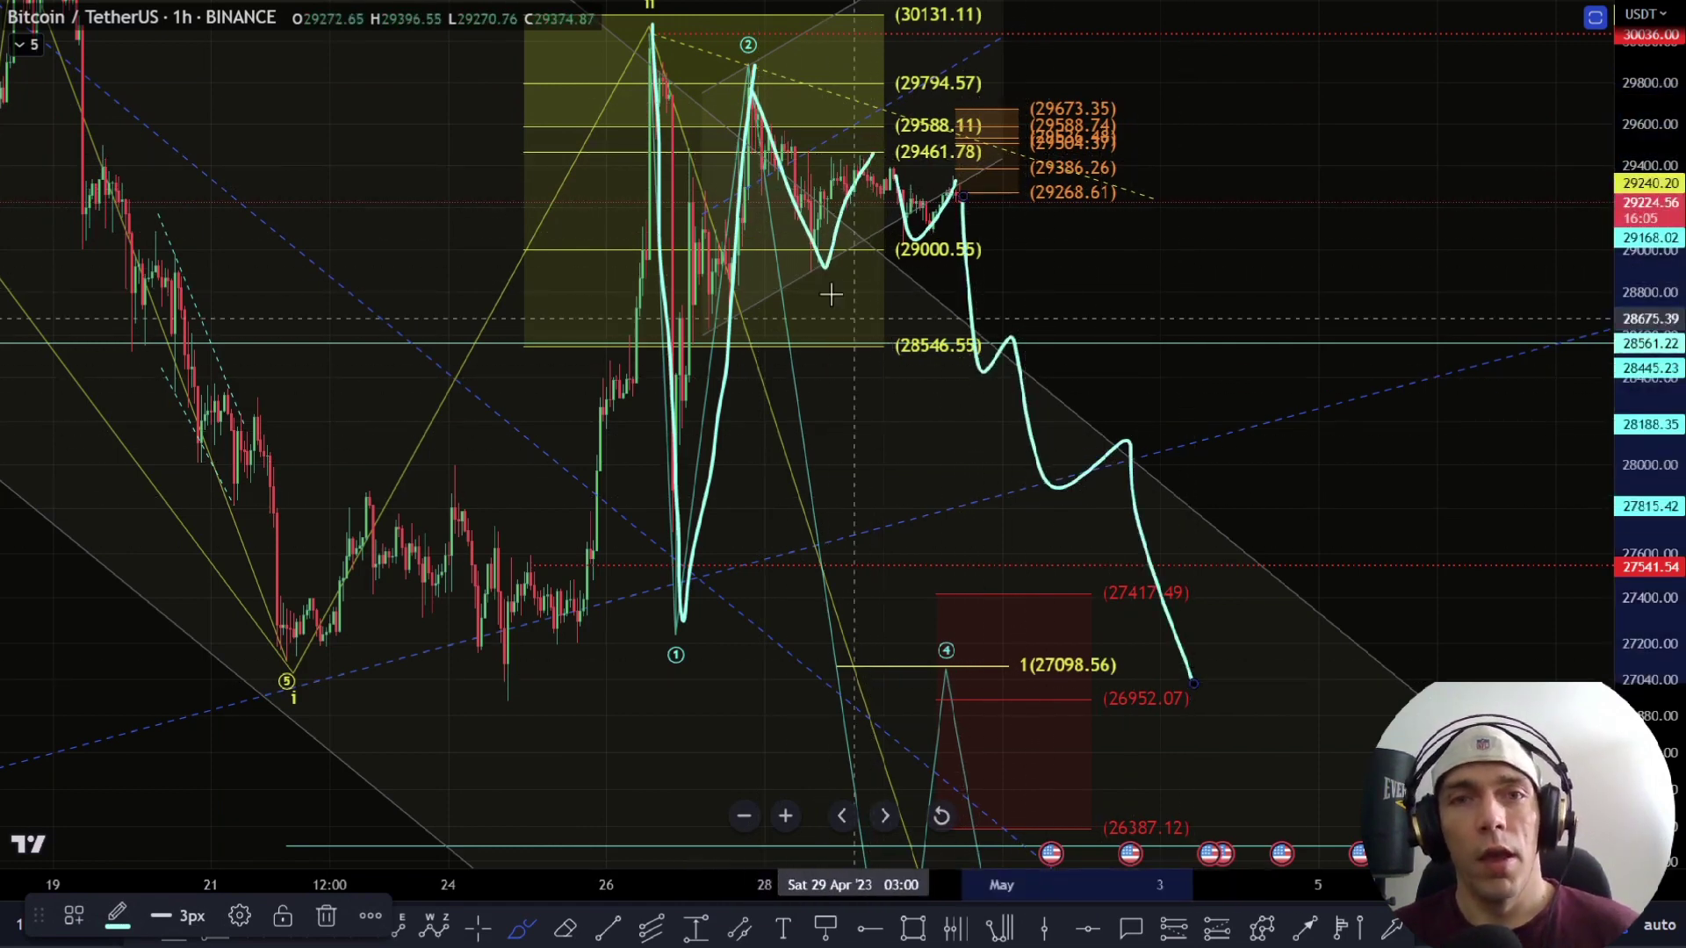
mouse_move(651, 26)
left_mouse_down()
mouse_move(685, 606)
mouse_move(755, 351)
mouse_move(1053, 421)
mouse_move(1141, 647)
left_mouse_up()
key("ctrl+z")
key("ctrl+z")
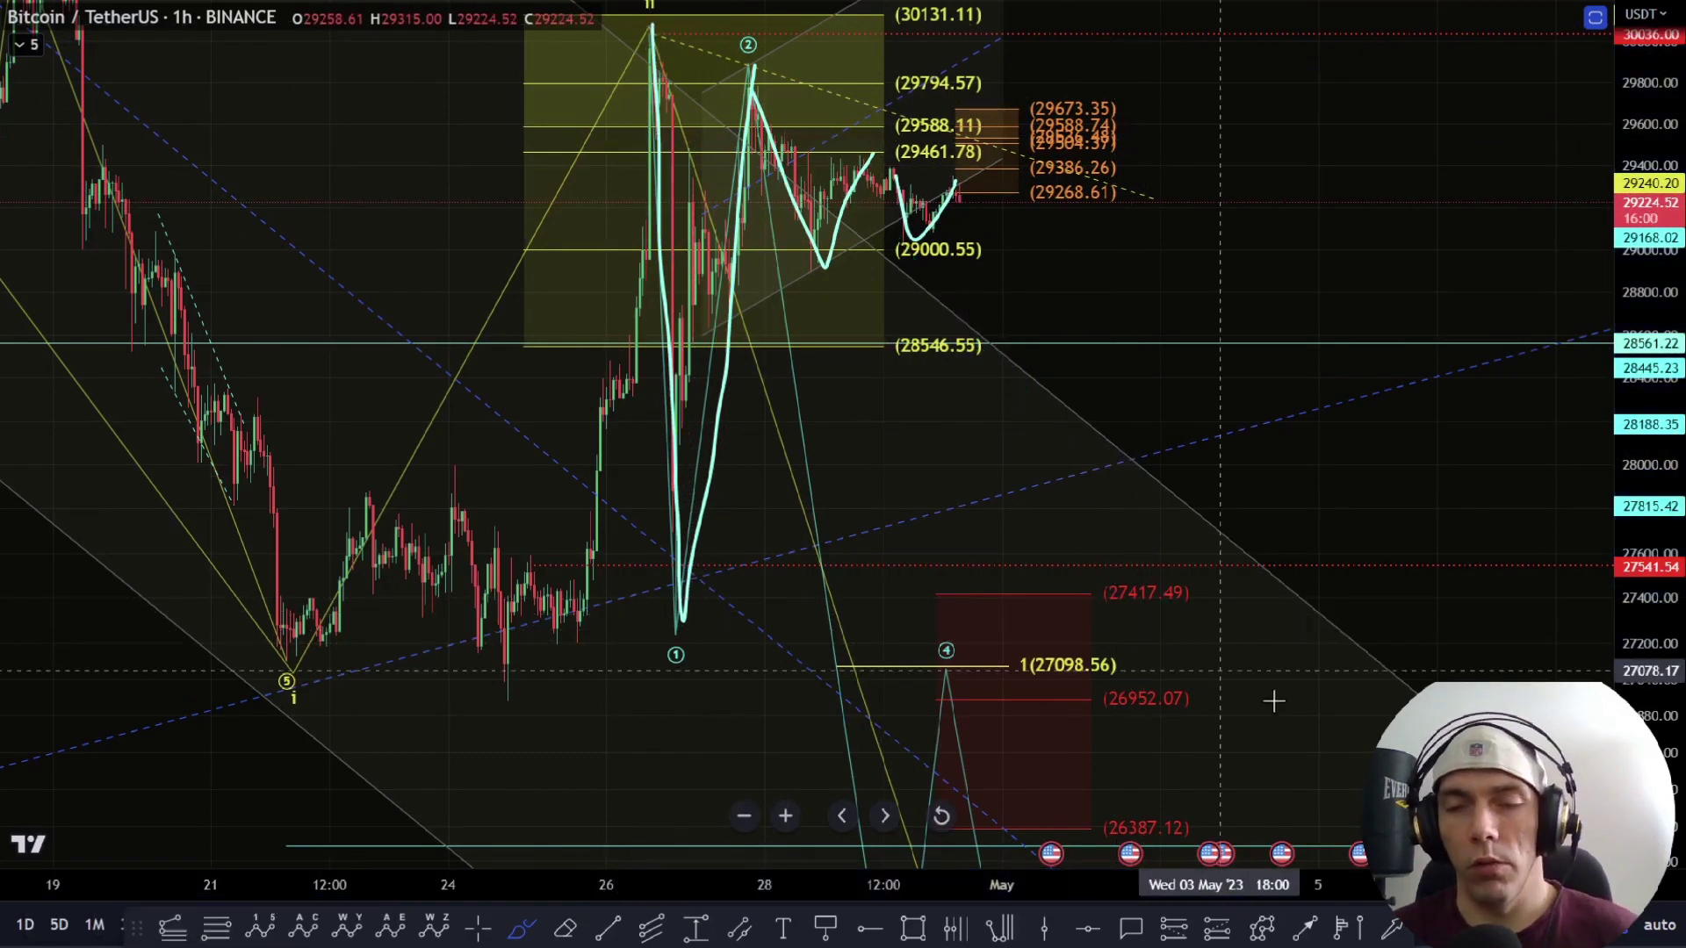
Step: Brush a temporary circle around the 1.618 (25507.75) extension level, and undo it together with all remaining brush strokes
left_click_drag(1647, 627, 1647, 847)
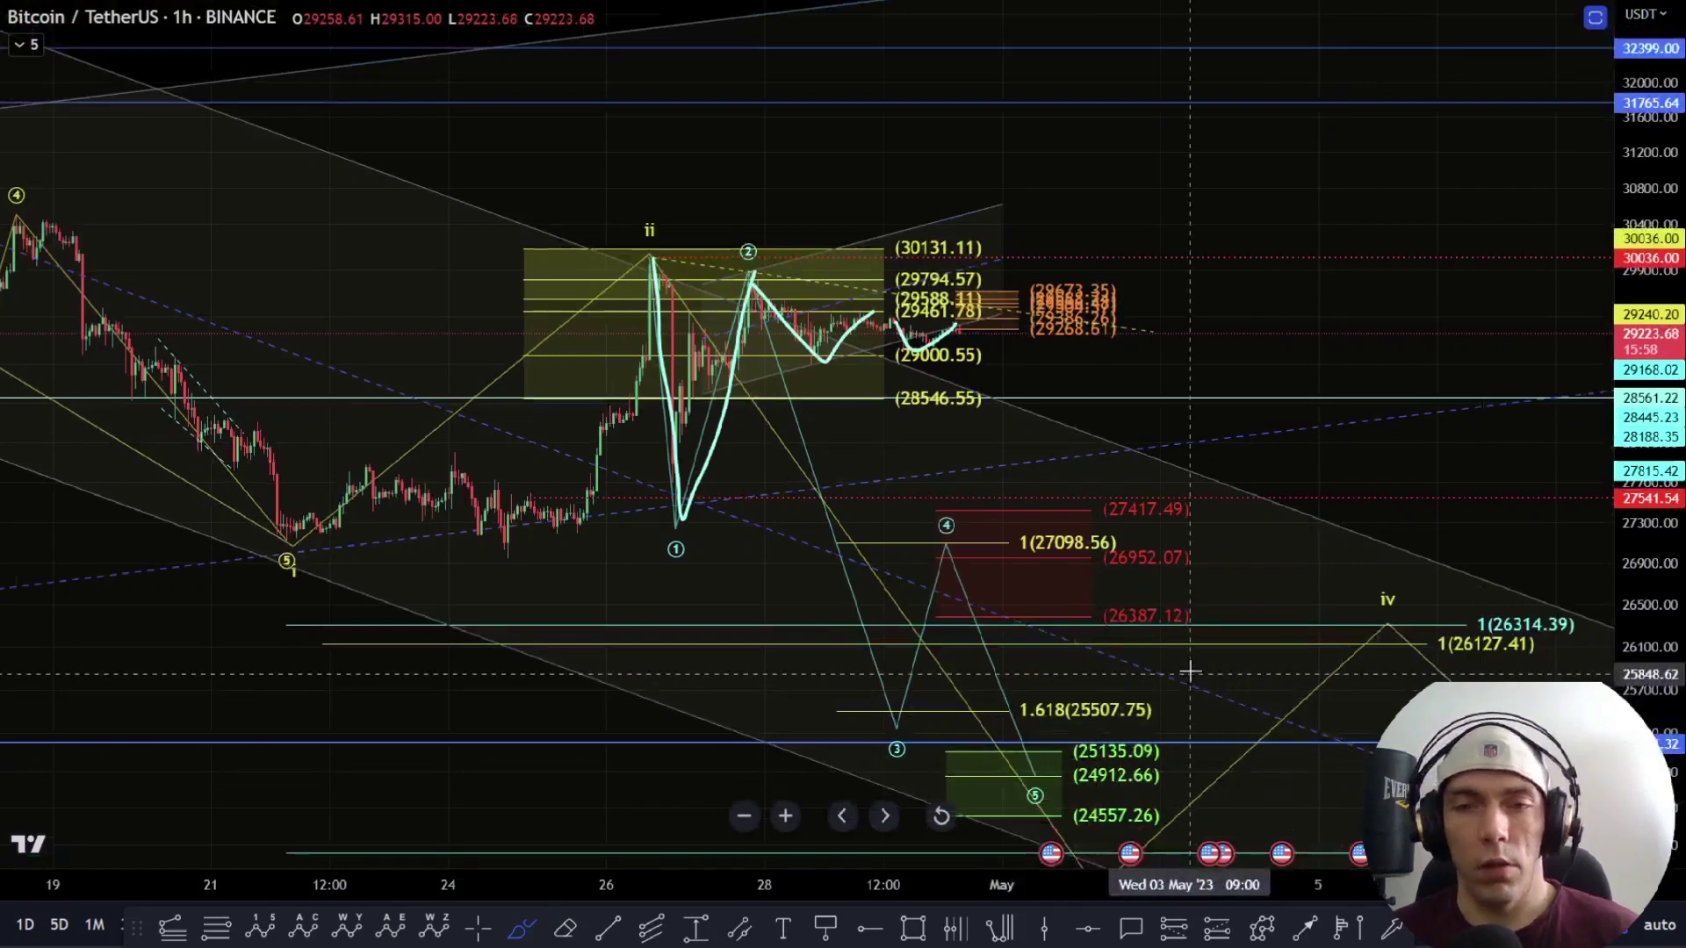
mouse_move(1187, 670)
left_mouse_down()
mouse_move(985, 707)
mouse_move(1178, 689)
mouse_move(1089, 654)
left_mouse_up()
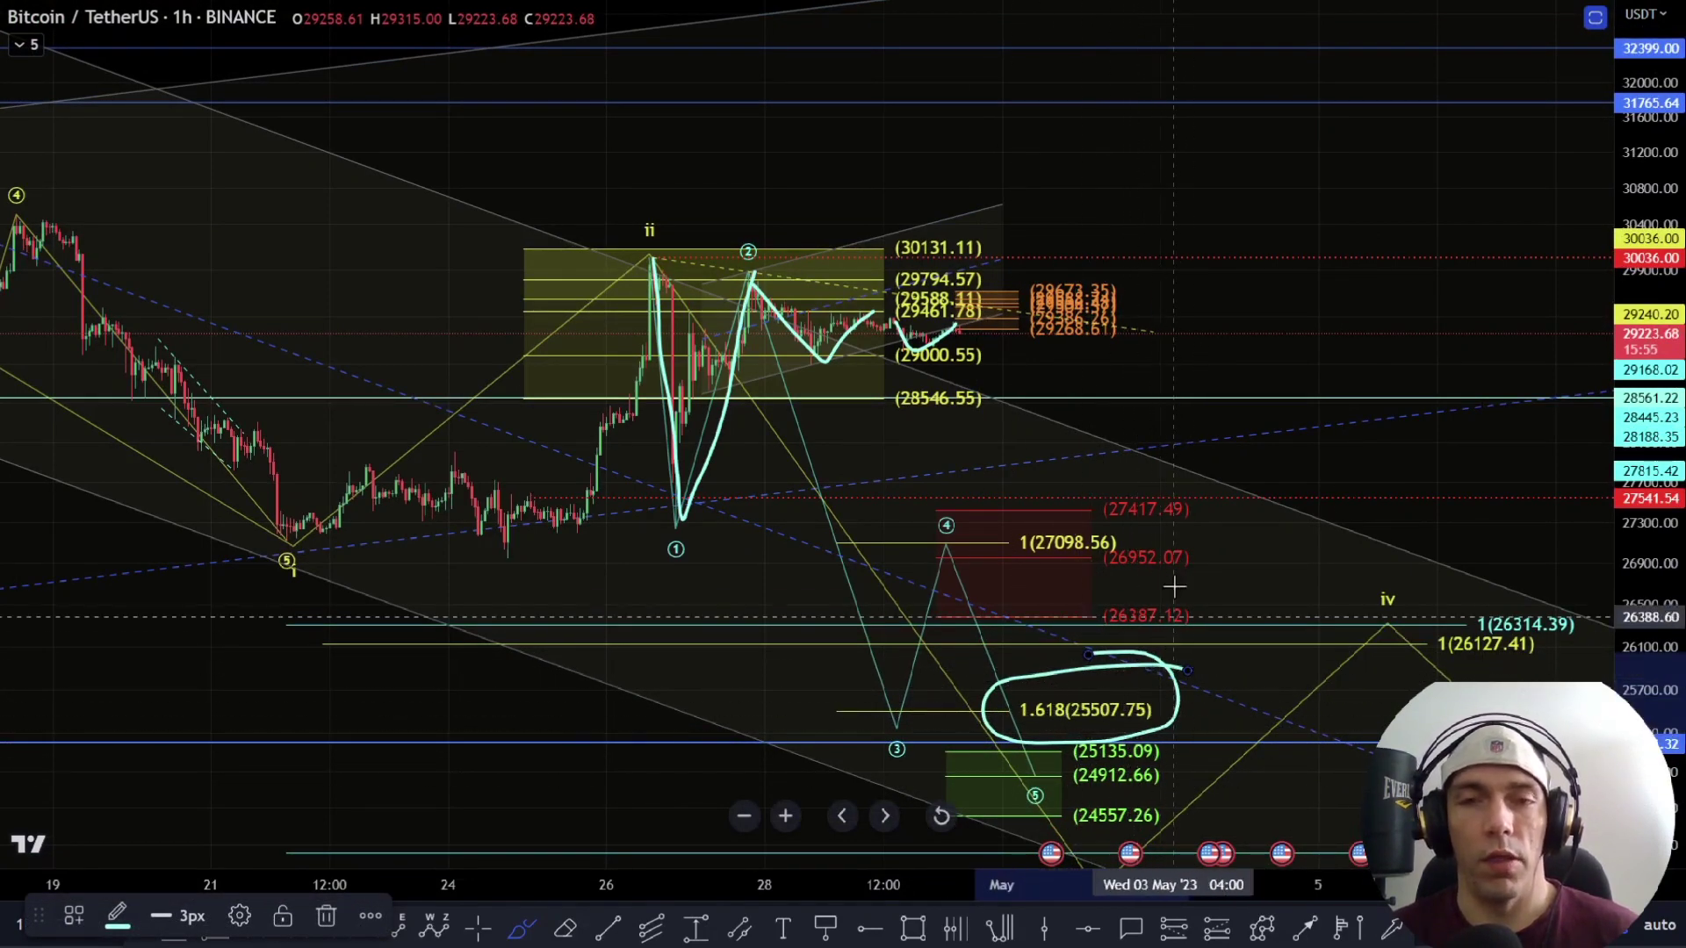
key("ctrl+z")
key("ctrl+z")
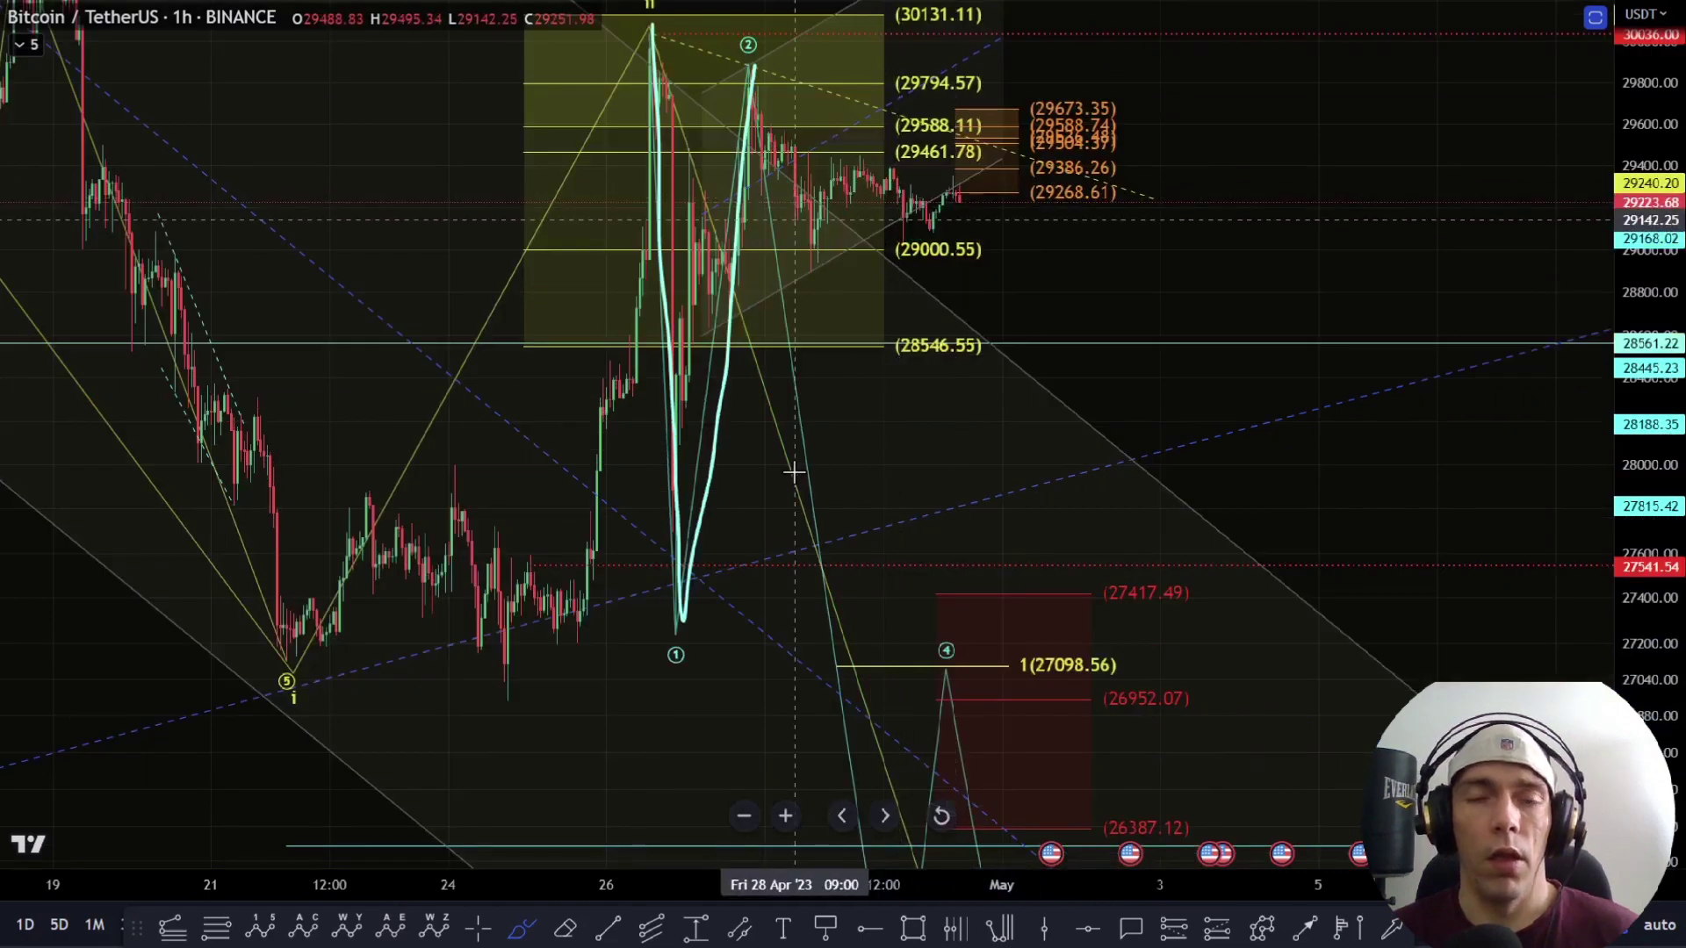
key("ctrl+z")
key("ctrl+z")
scroll(1215, 538, "down", 2)
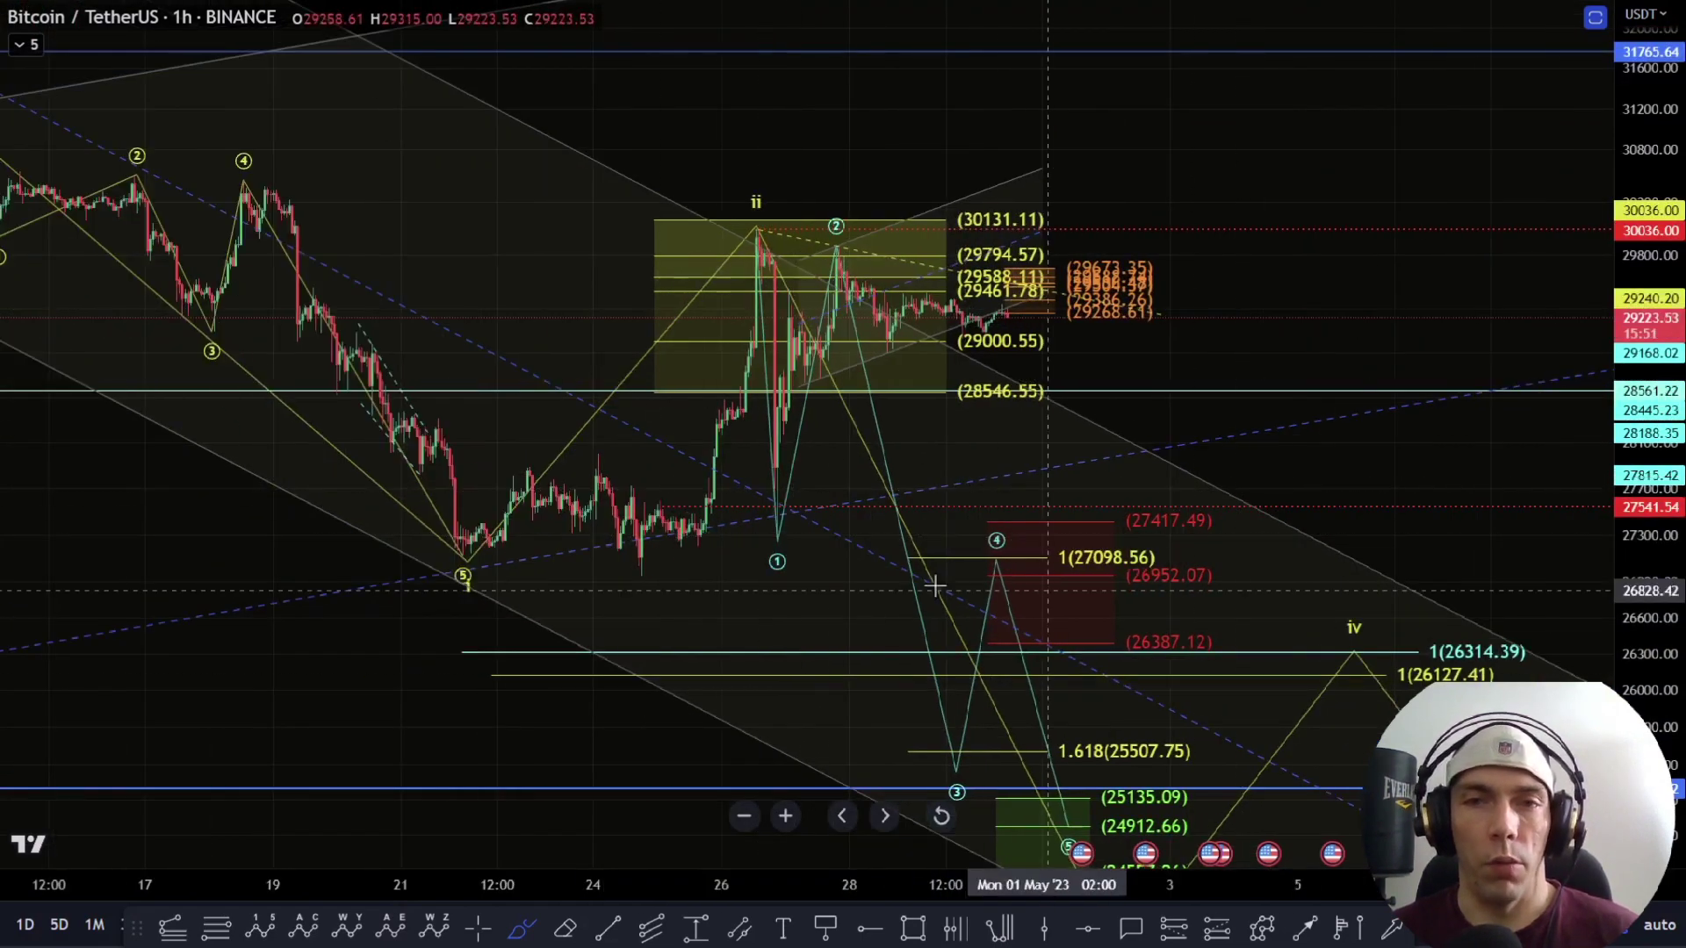
key("Escape")
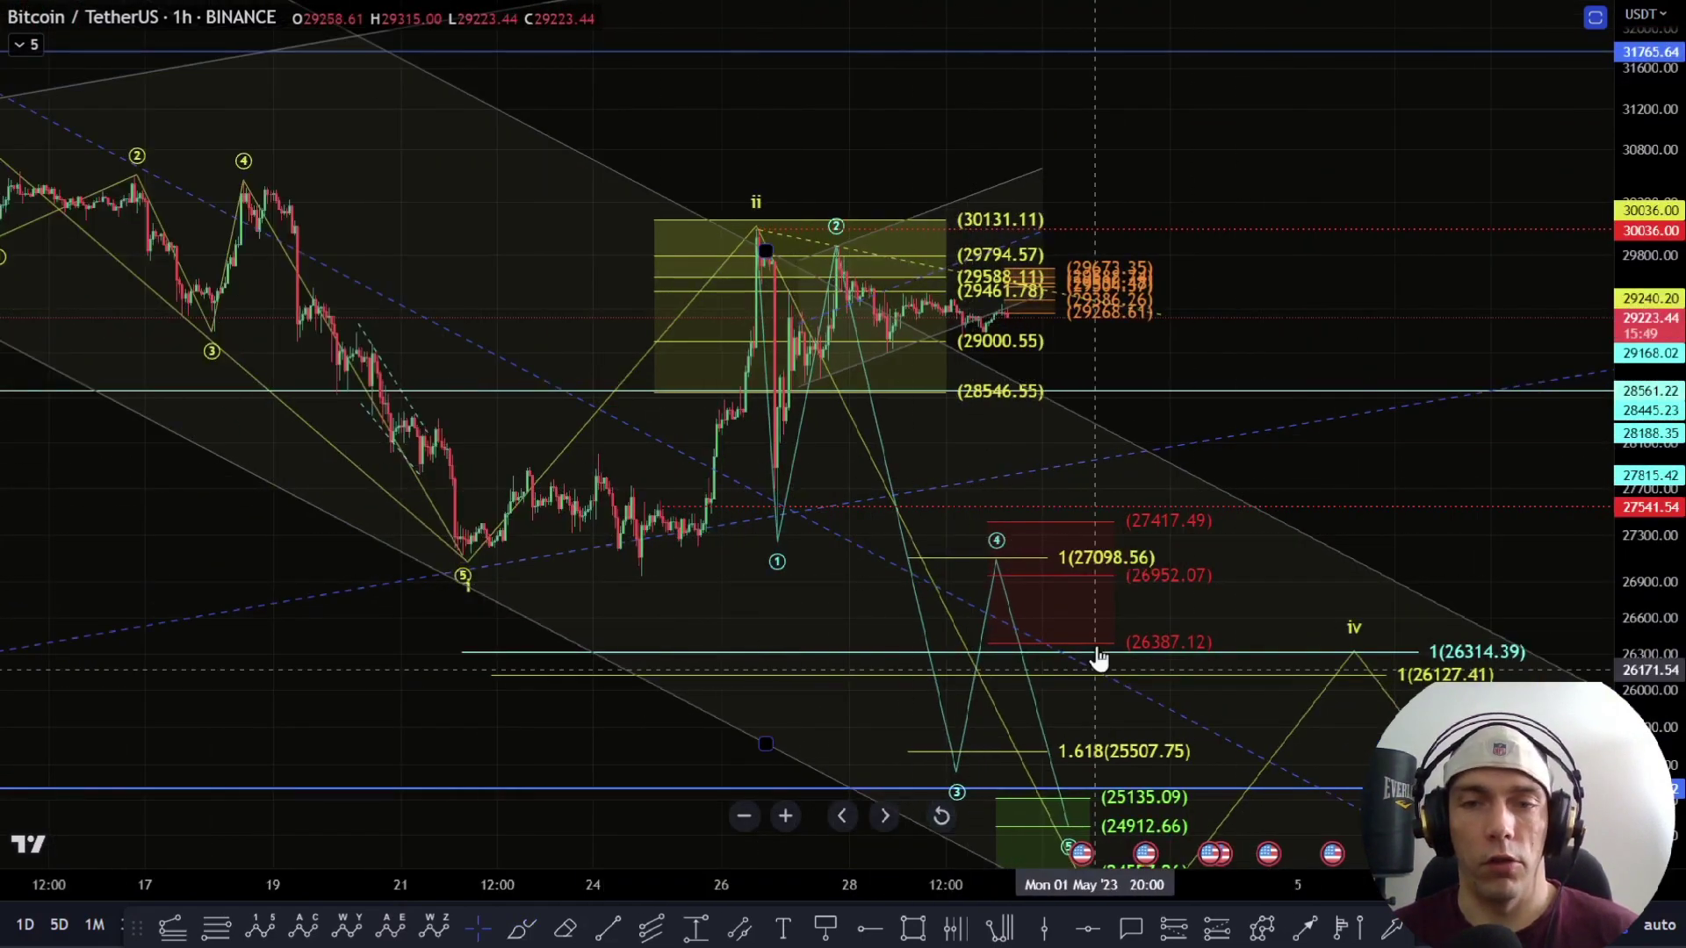
Step: Hide the "INTERNAL BREAKDOWN" drawing group and show the "breakdown alt" group in the object tree
right_click(995, 433)
left_click(1097, 710)
scroll(844, 561, "down", 10)
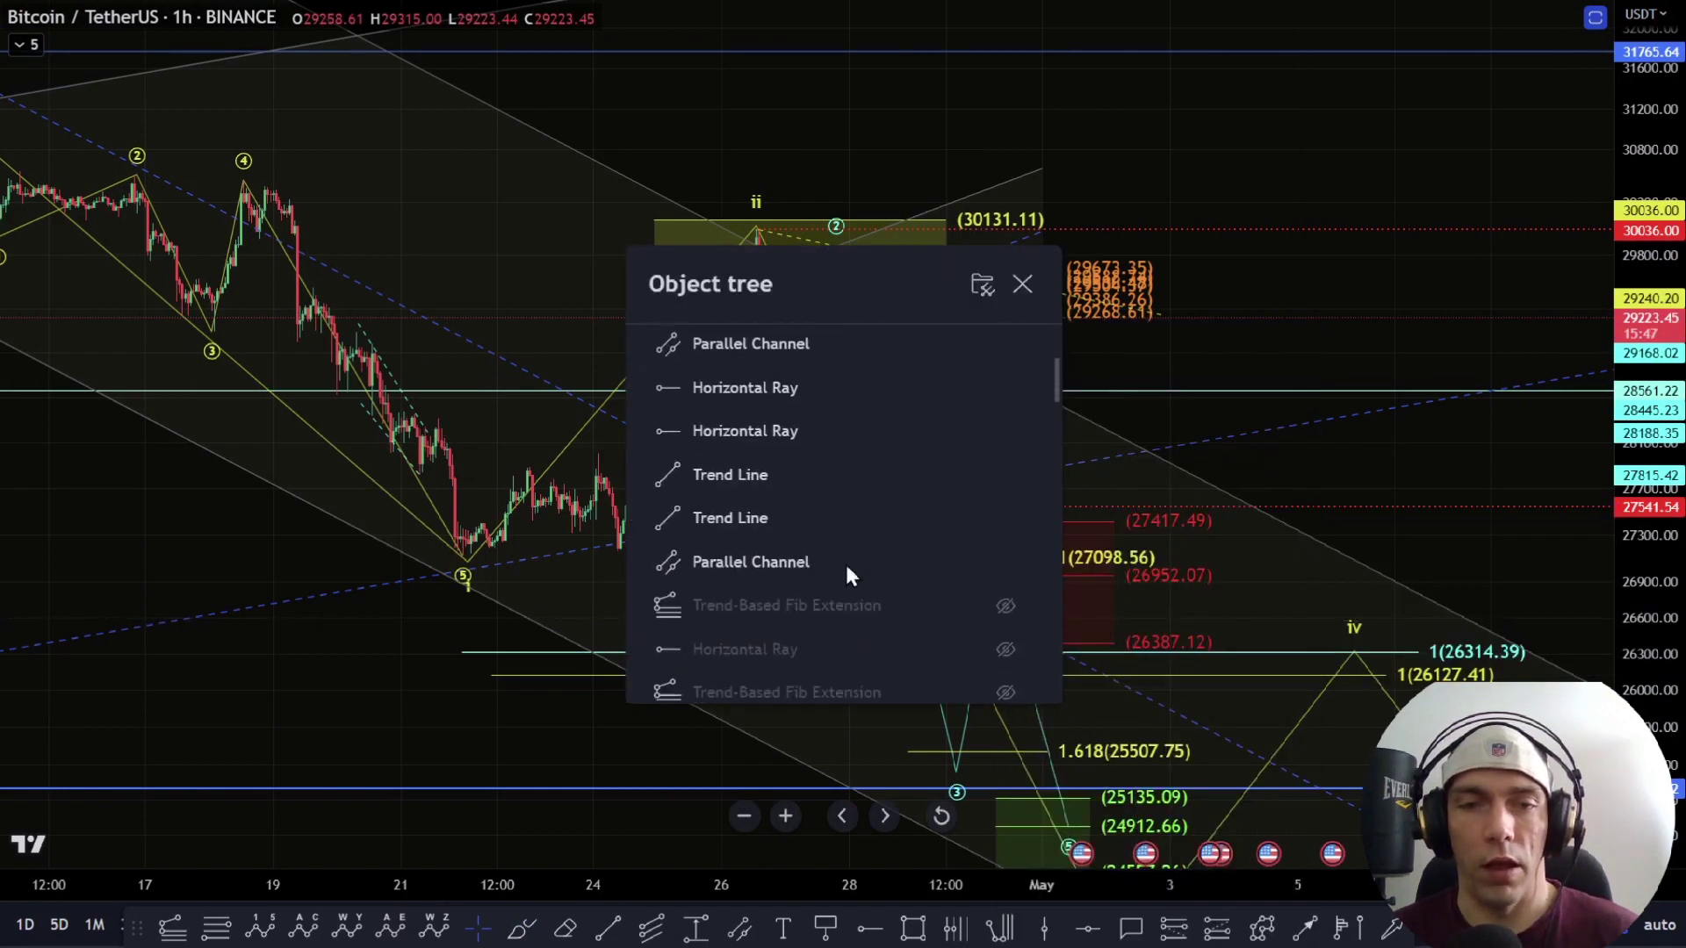
scroll(894, 565, "down", 5)
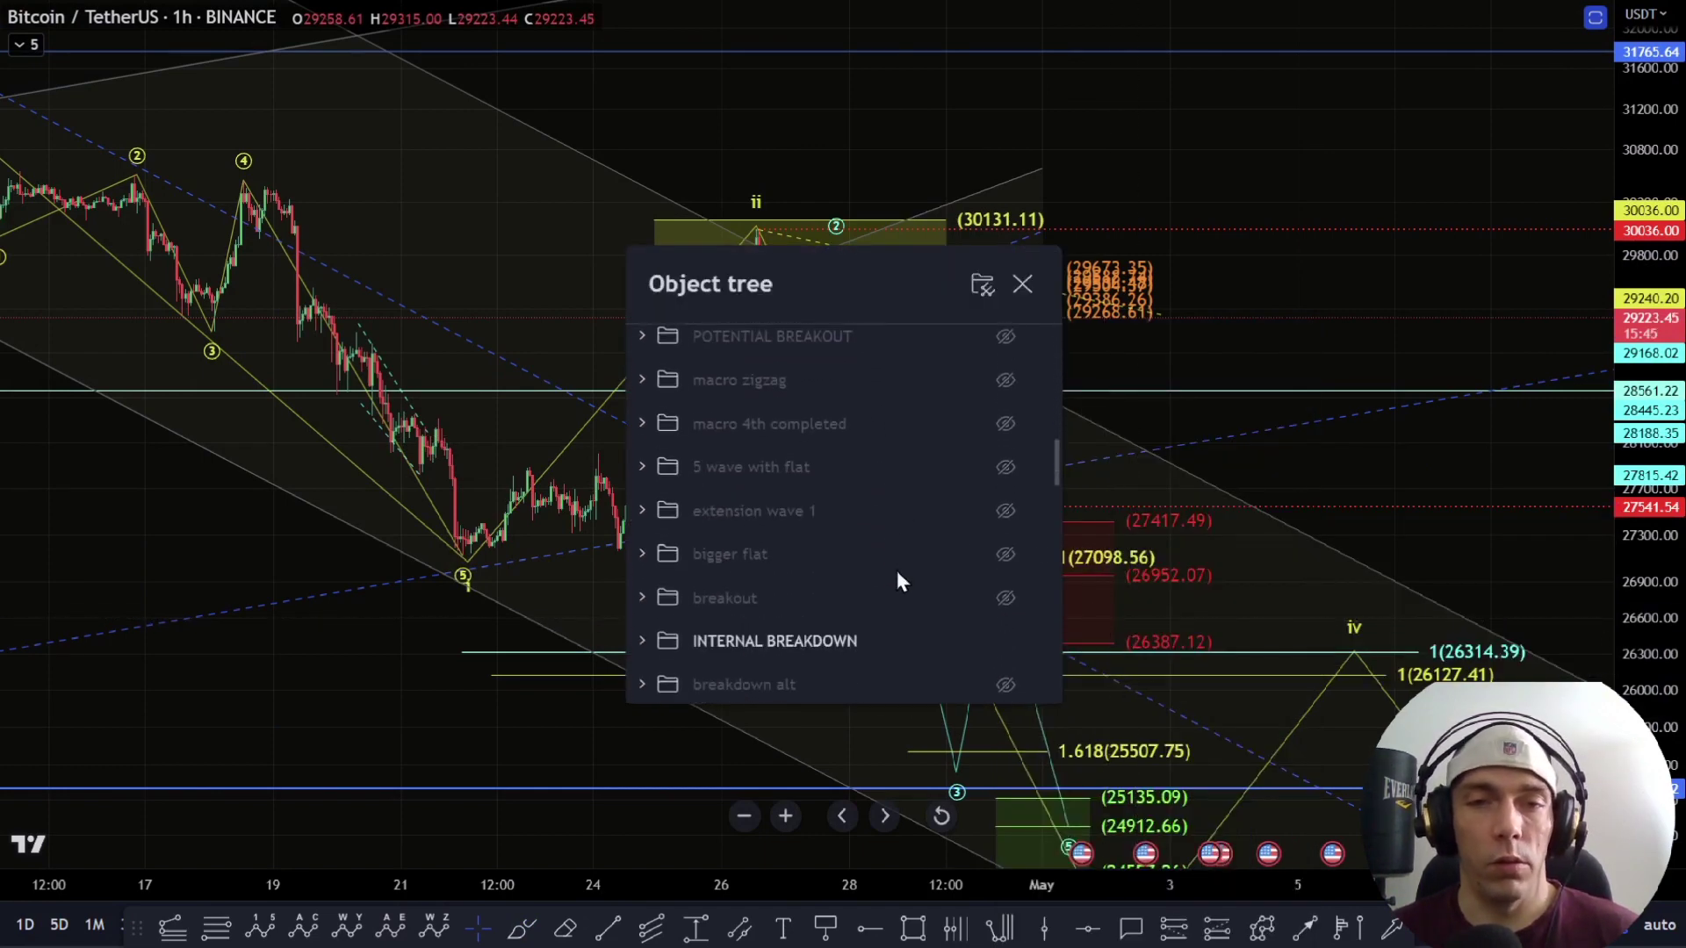
left_click(1006, 643)
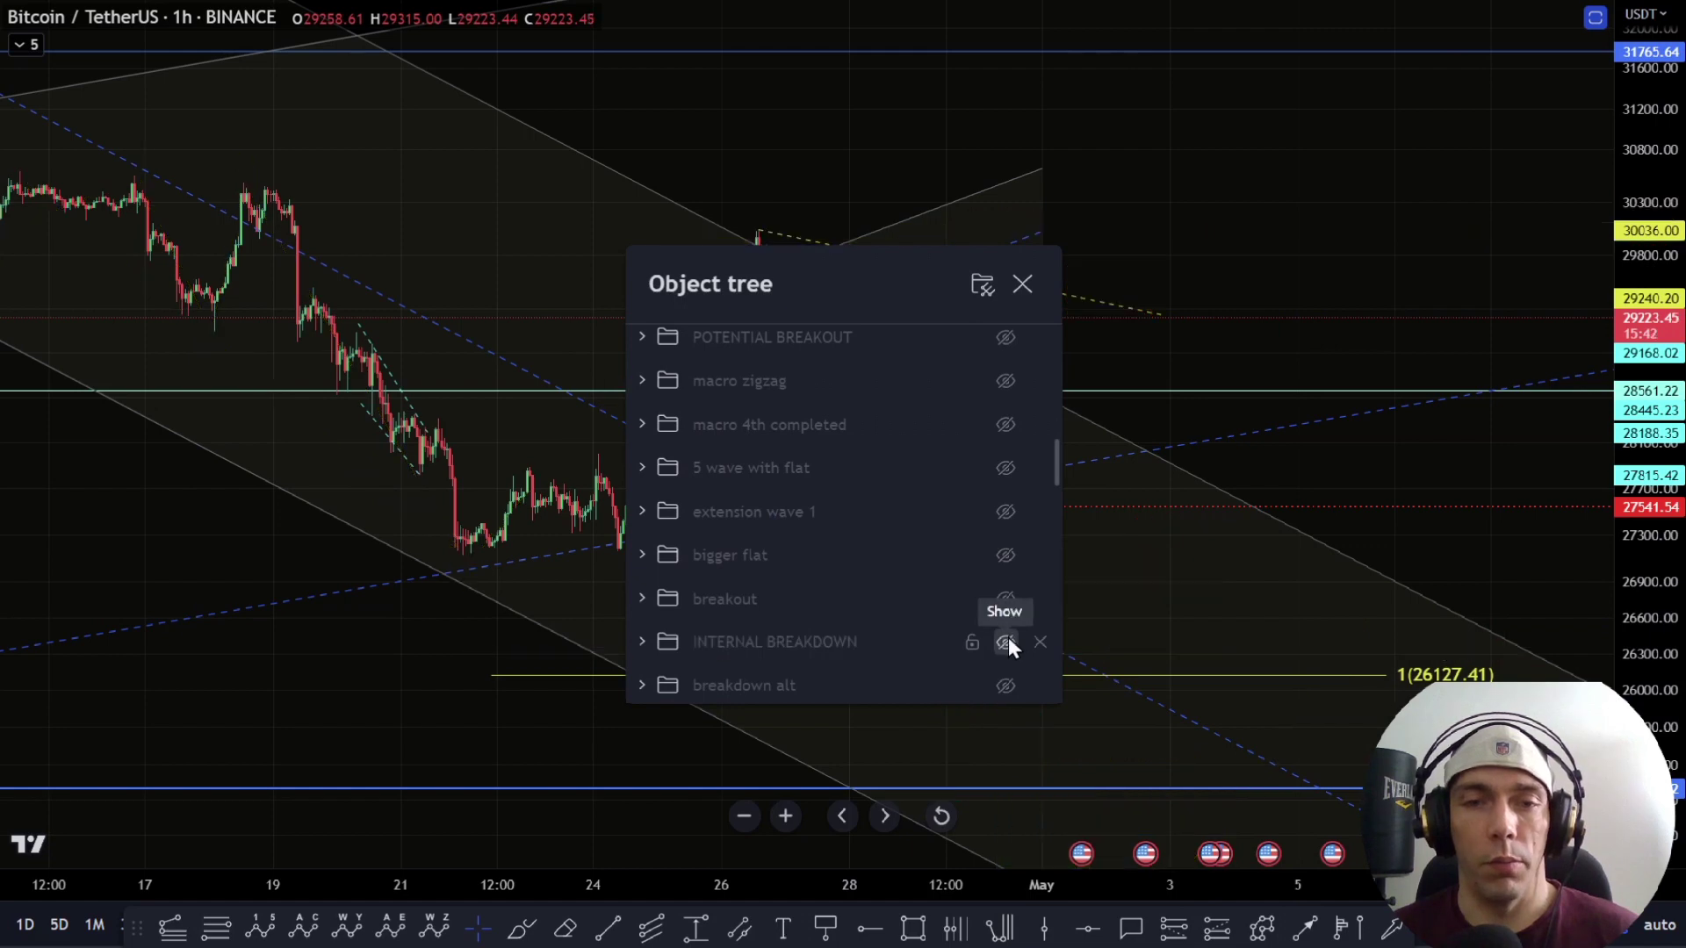
scroll(1008, 645, "down", 1)
left_click(1007, 575)
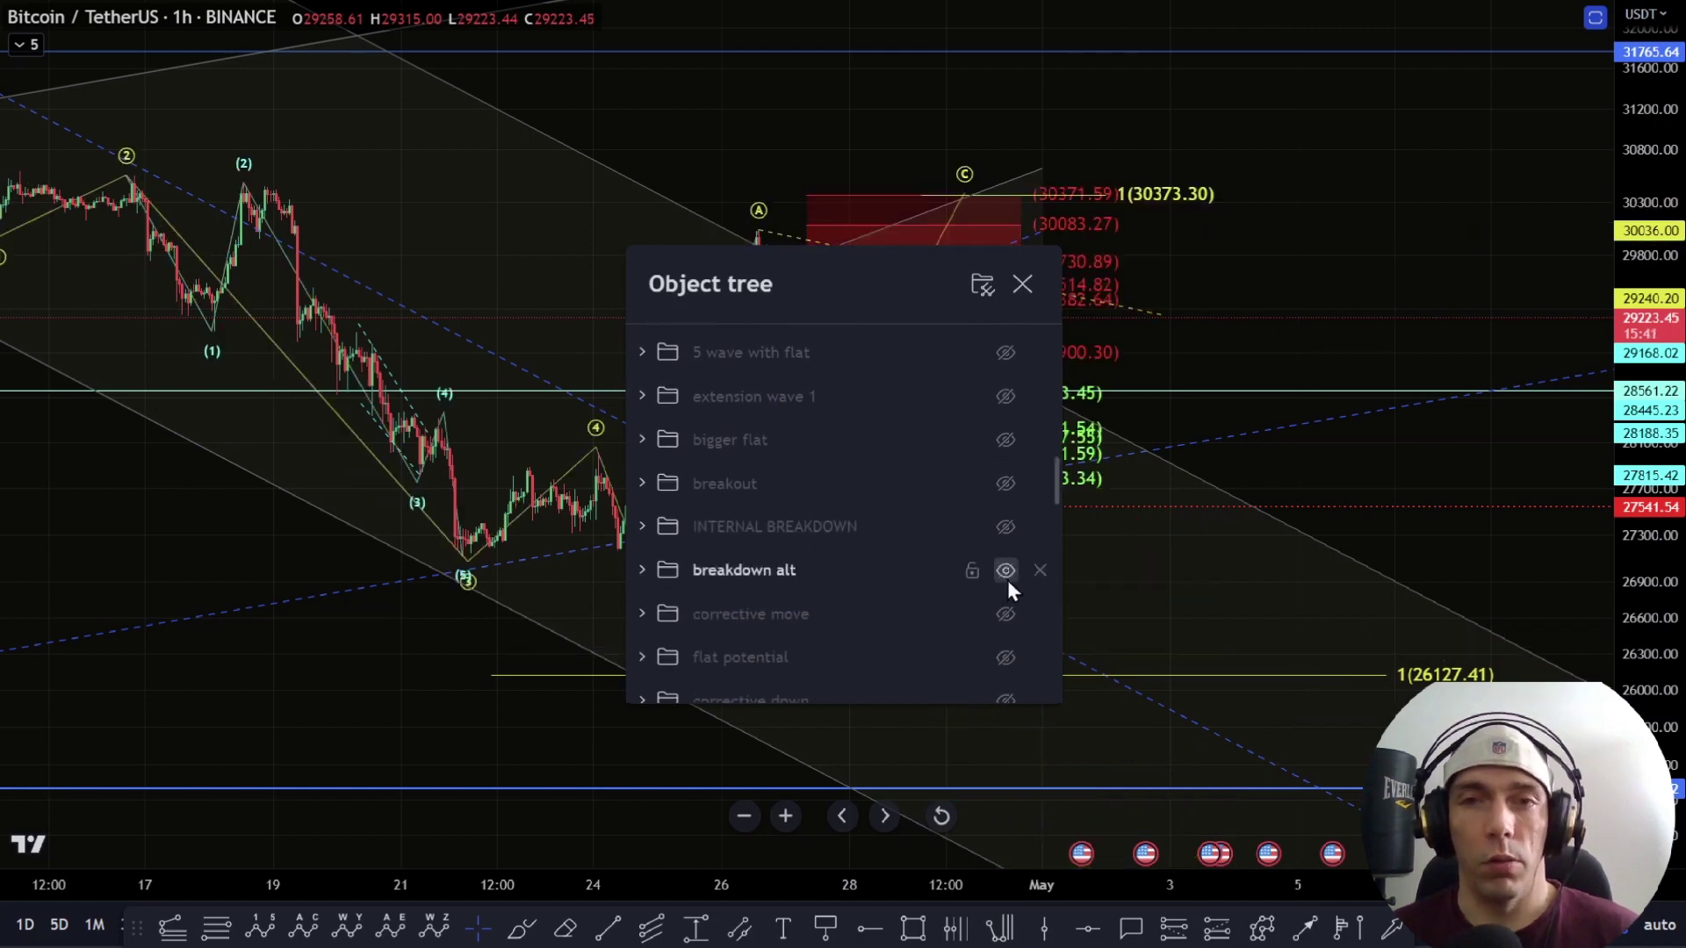
left_click(1565, 480)
Step: Examine the alternative A-B-C count, its red resistance and green support zones, and the 1 (26127.41) extension level
scroll(878, 608, "up", 3)
mouse_move(1666, 410)
left_mouse_down()
mouse_move(1665, 375)
mouse_move(1663, 421)
left_mouse_up()
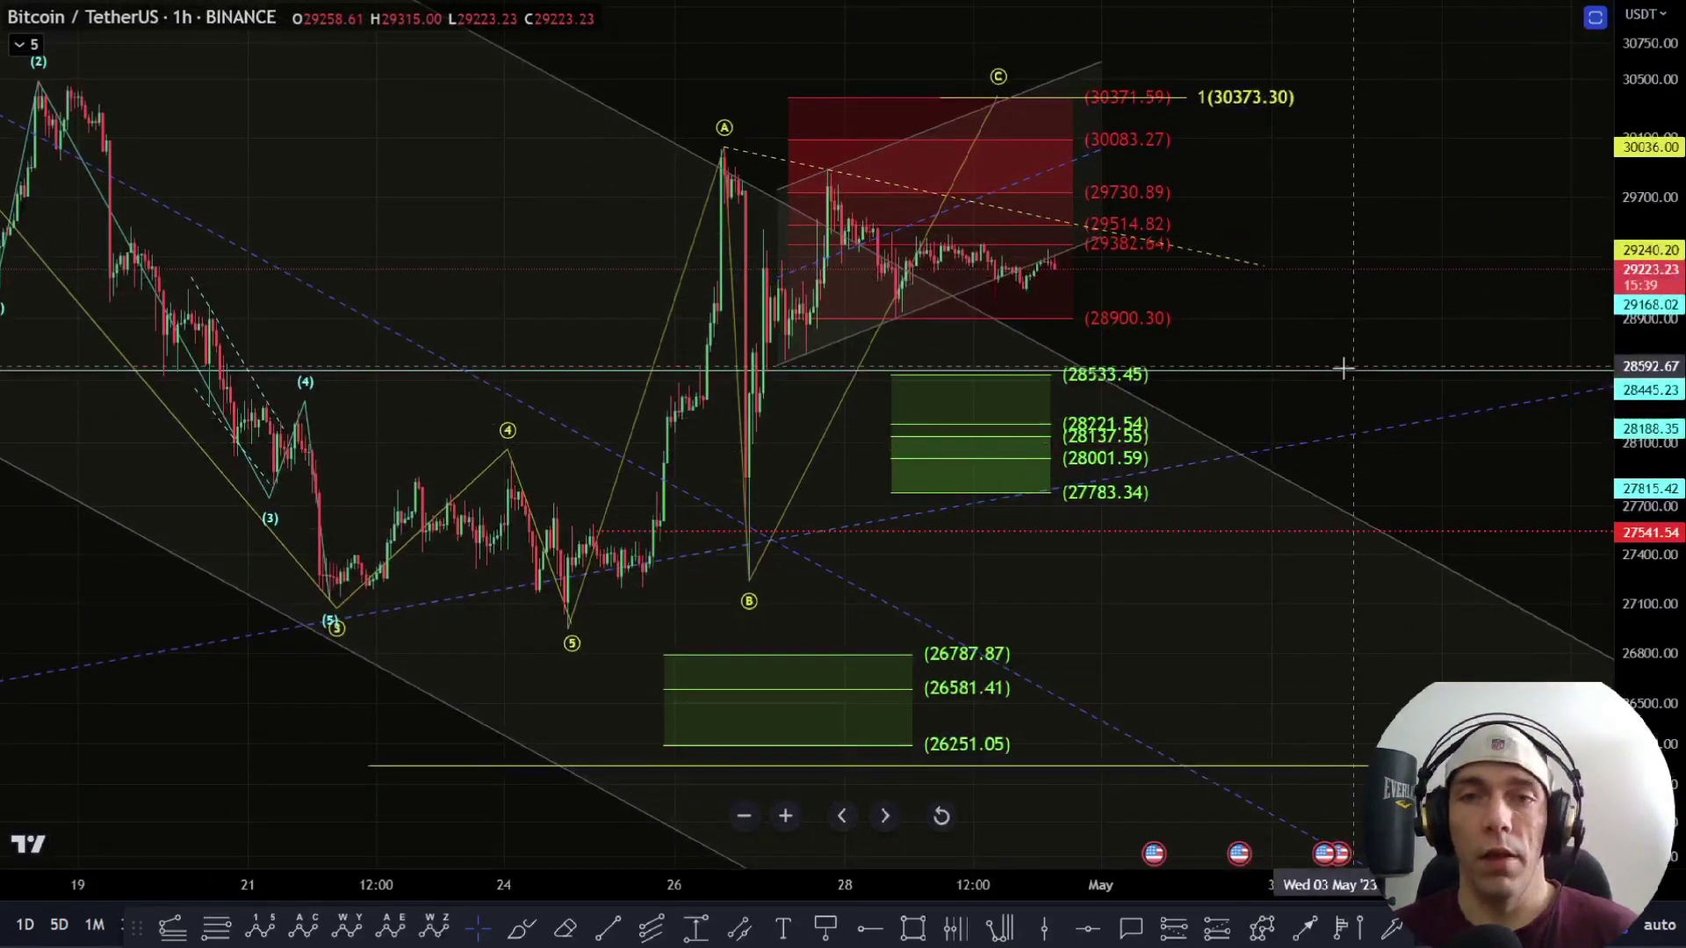
left_click_drag(1260, 392, 1261, 396)
left_click_drag(1350, 302, 1337, 348)
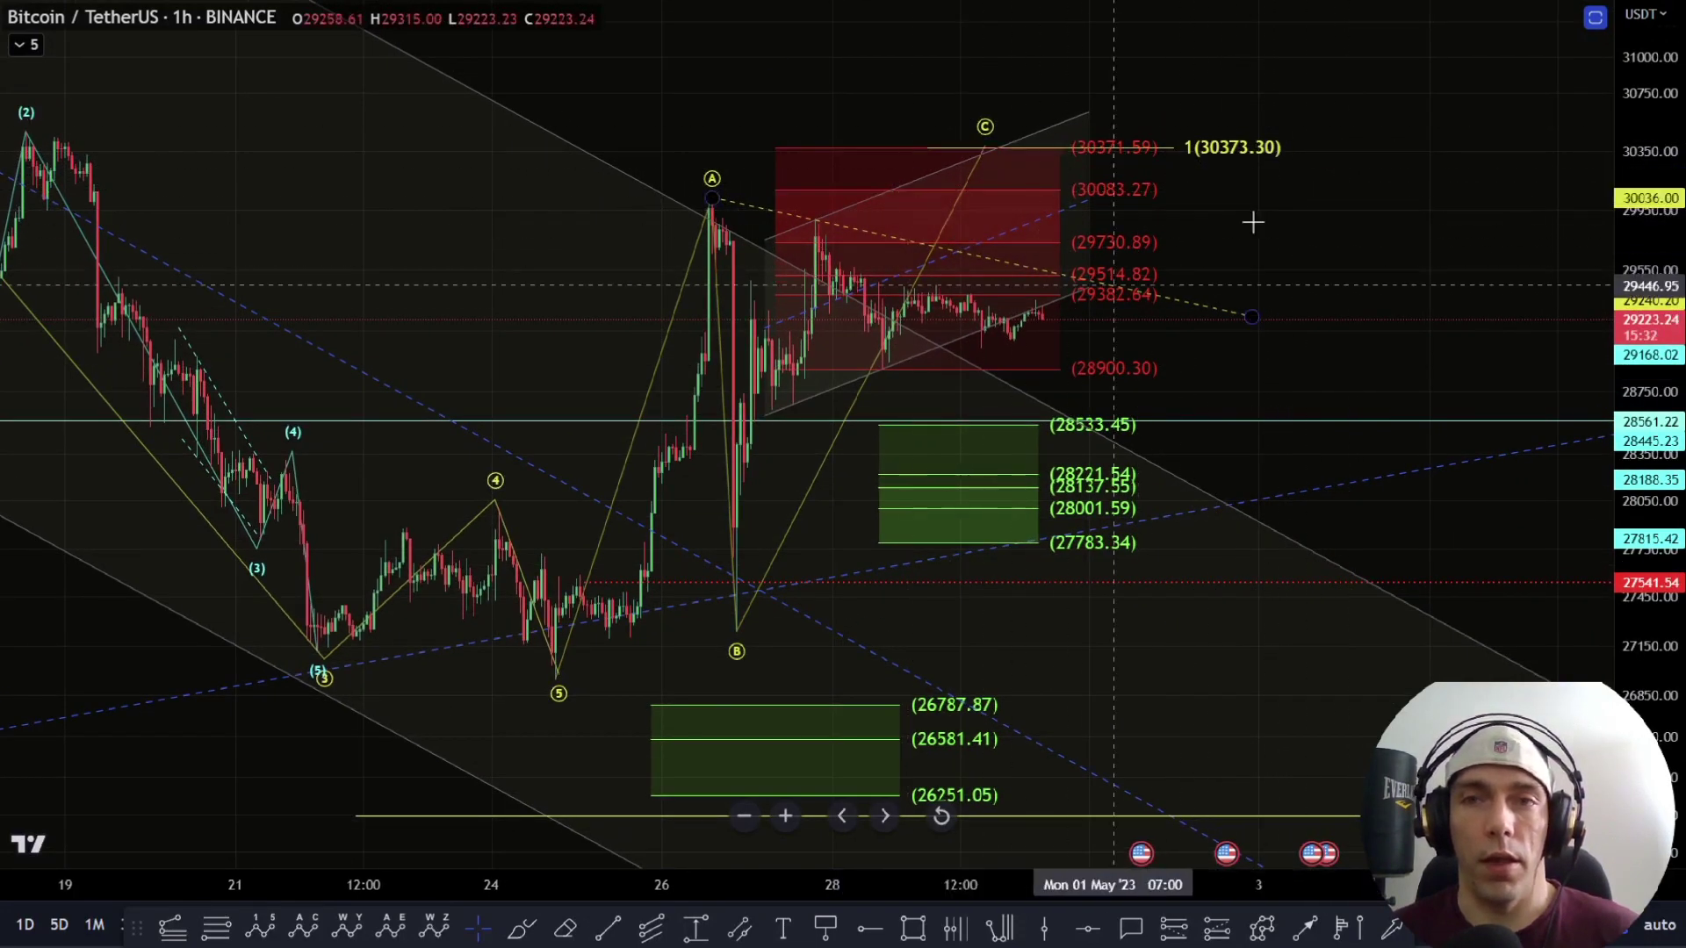
scroll(724, 224, "down", 3)
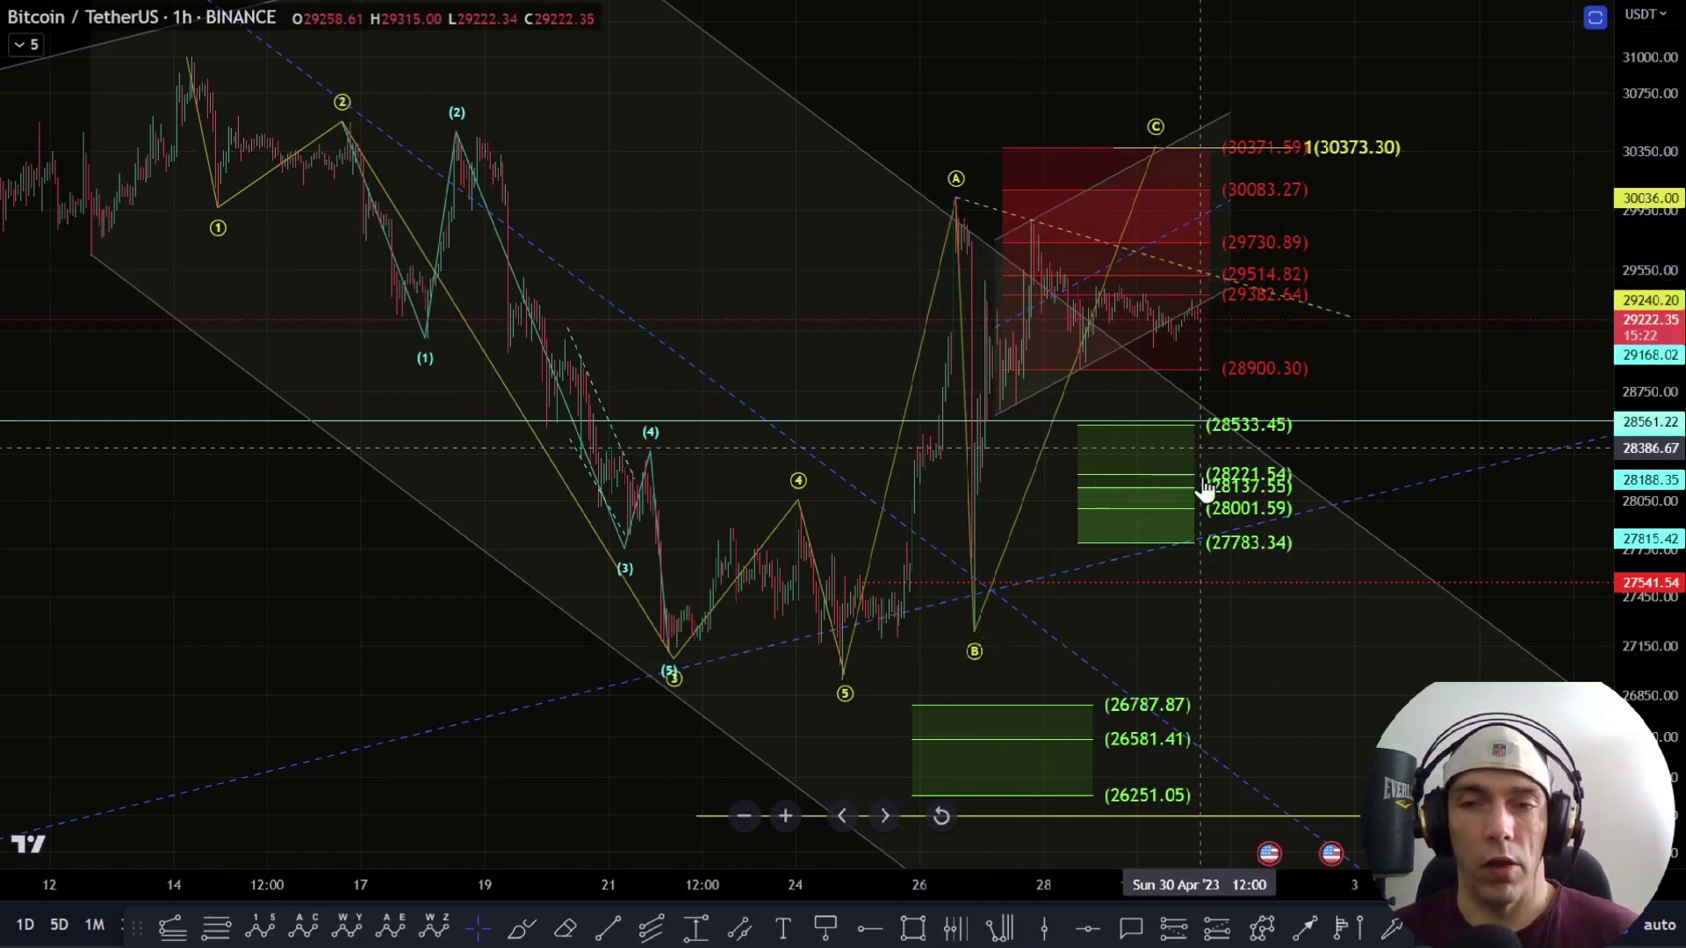
left_click_drag(1233, 640, 1169, 430)
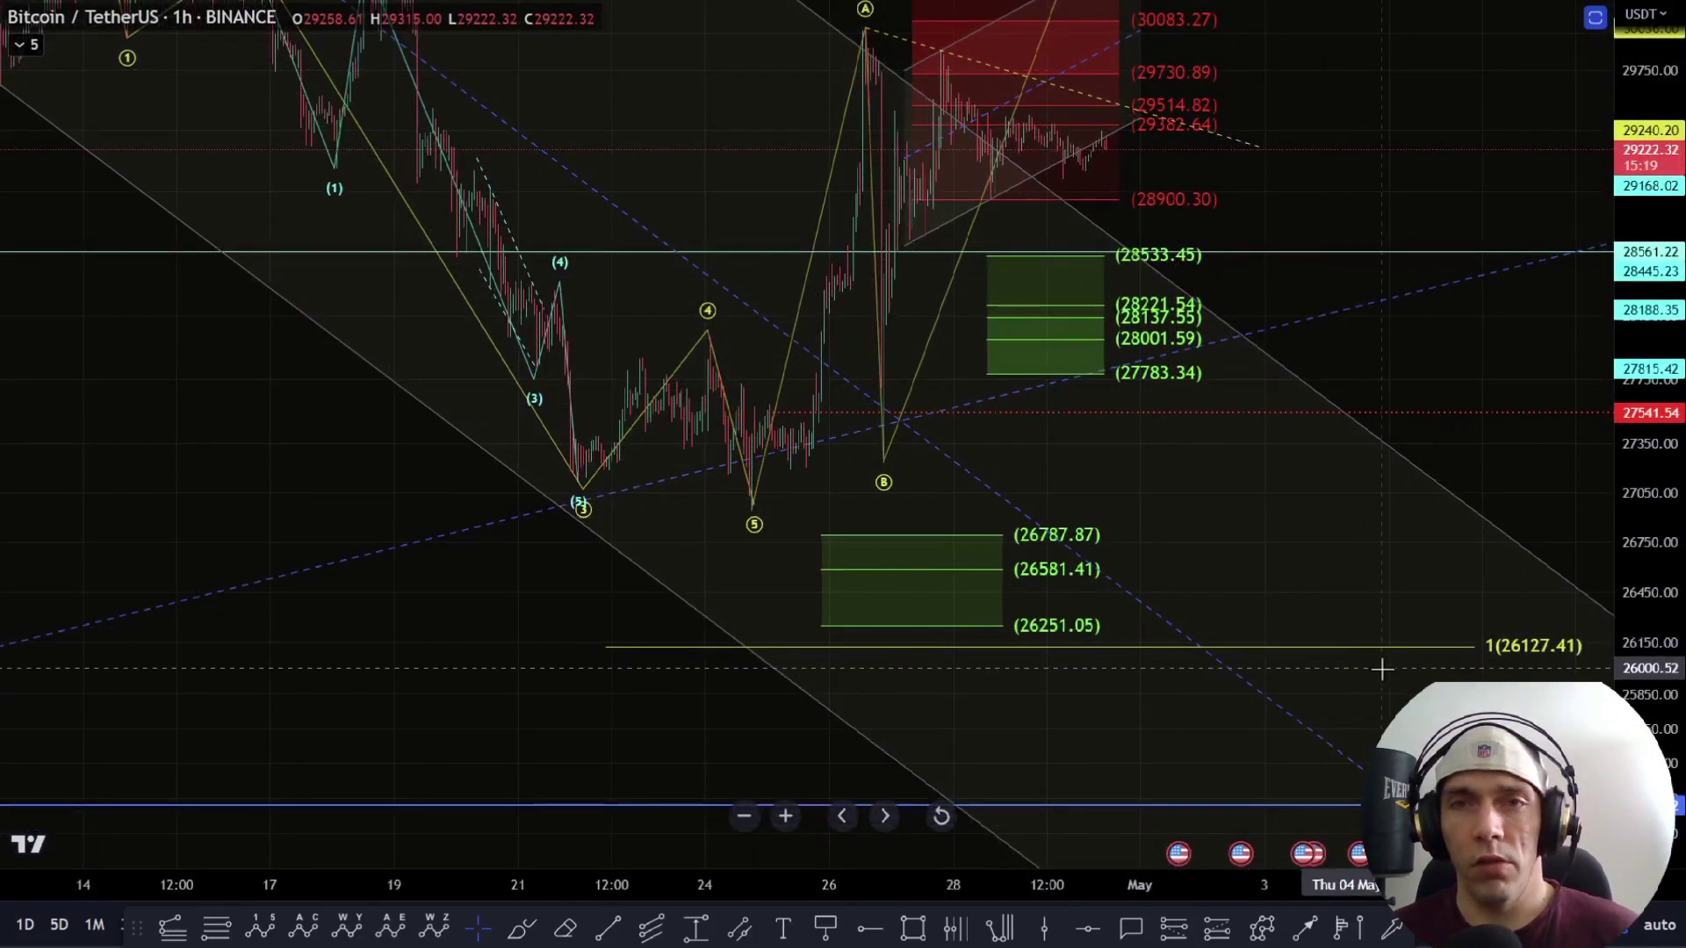
left_click_drag(1536, 442, 1410, 444)
left_click_drag(1643, 445, 1643, 553)
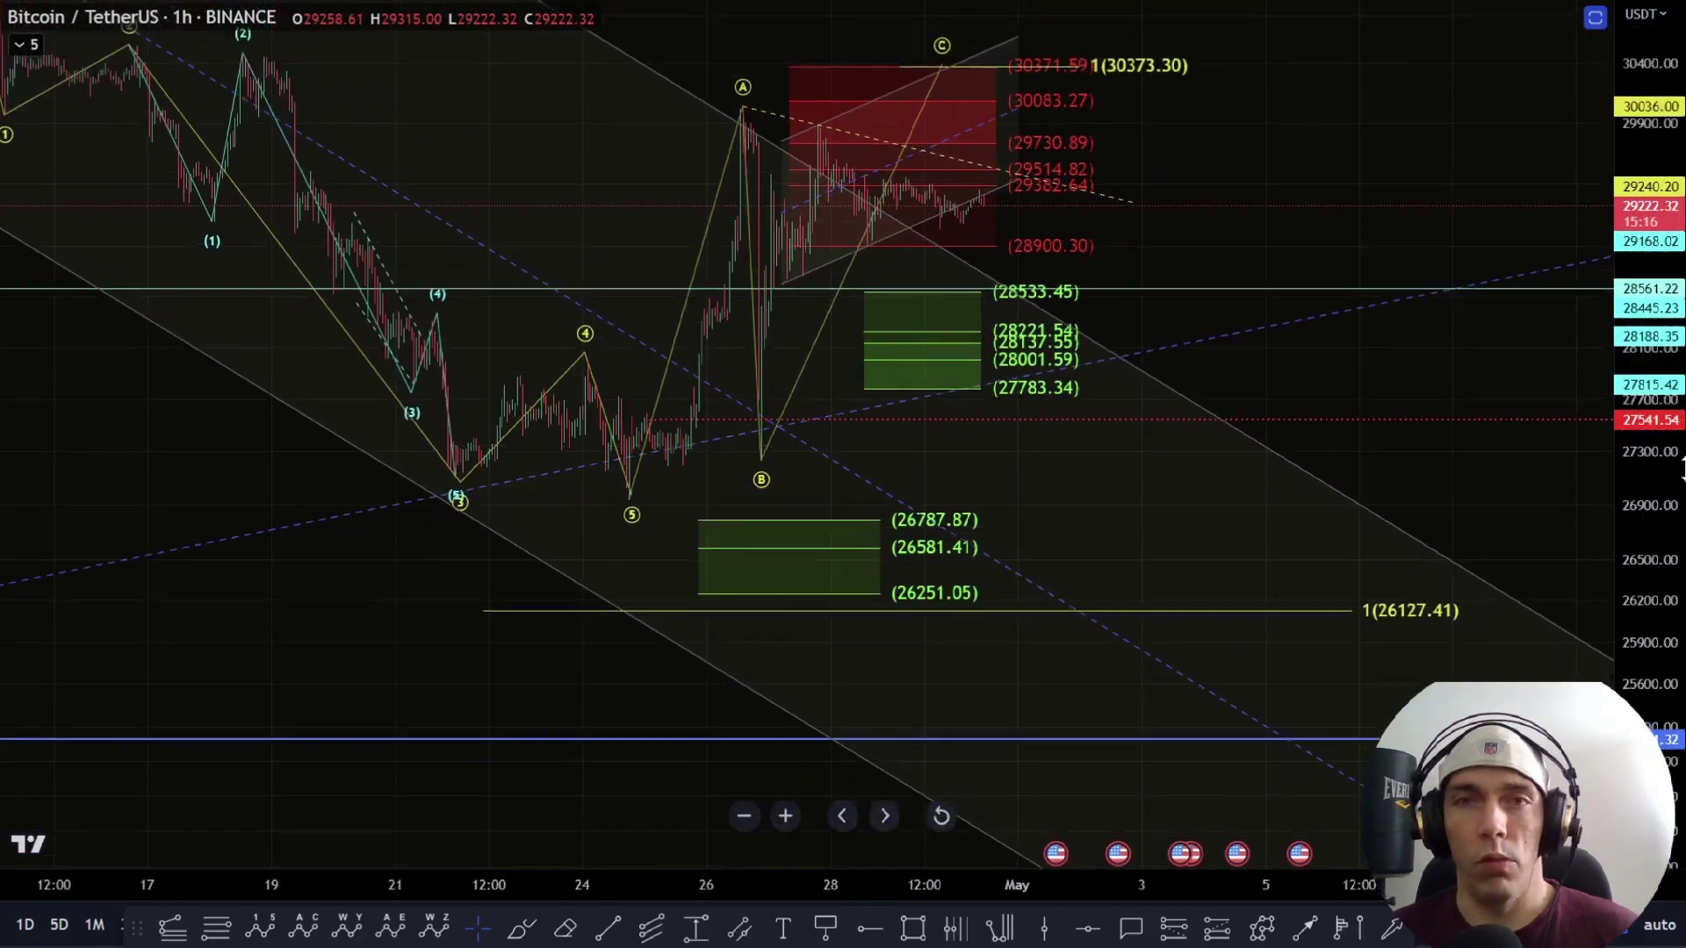
left_click(1396, 618)
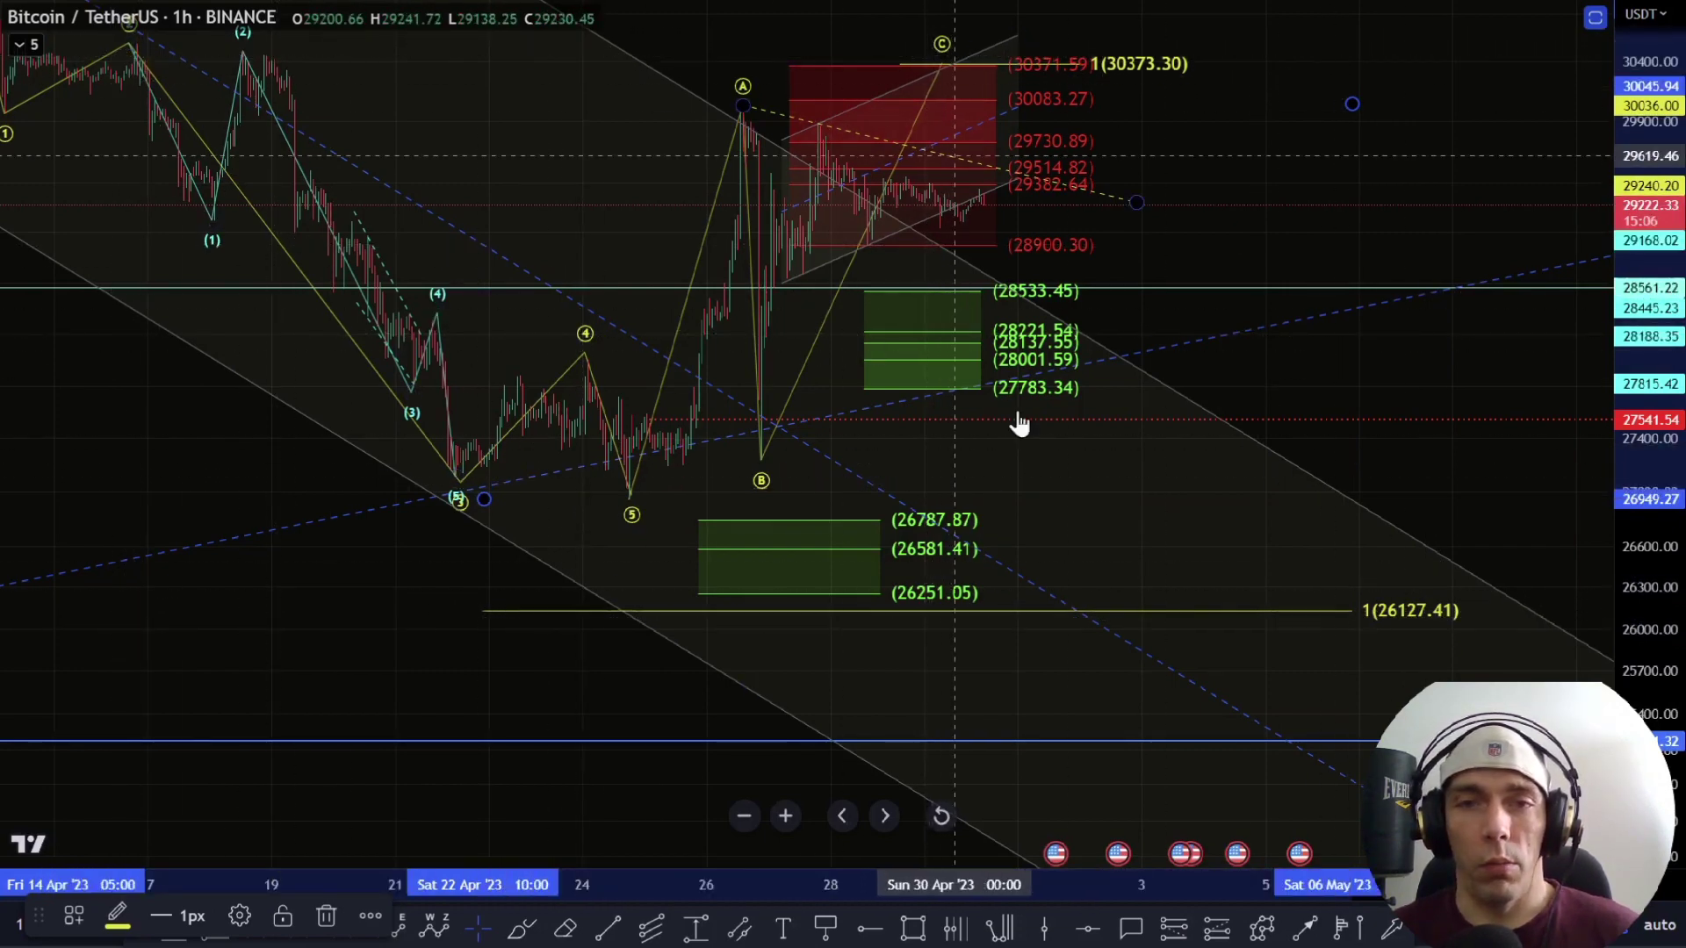
Step: Brush a projected path from the current price down to about 27000, up to about 30400 and down to about 25600
left_click(521, 929)
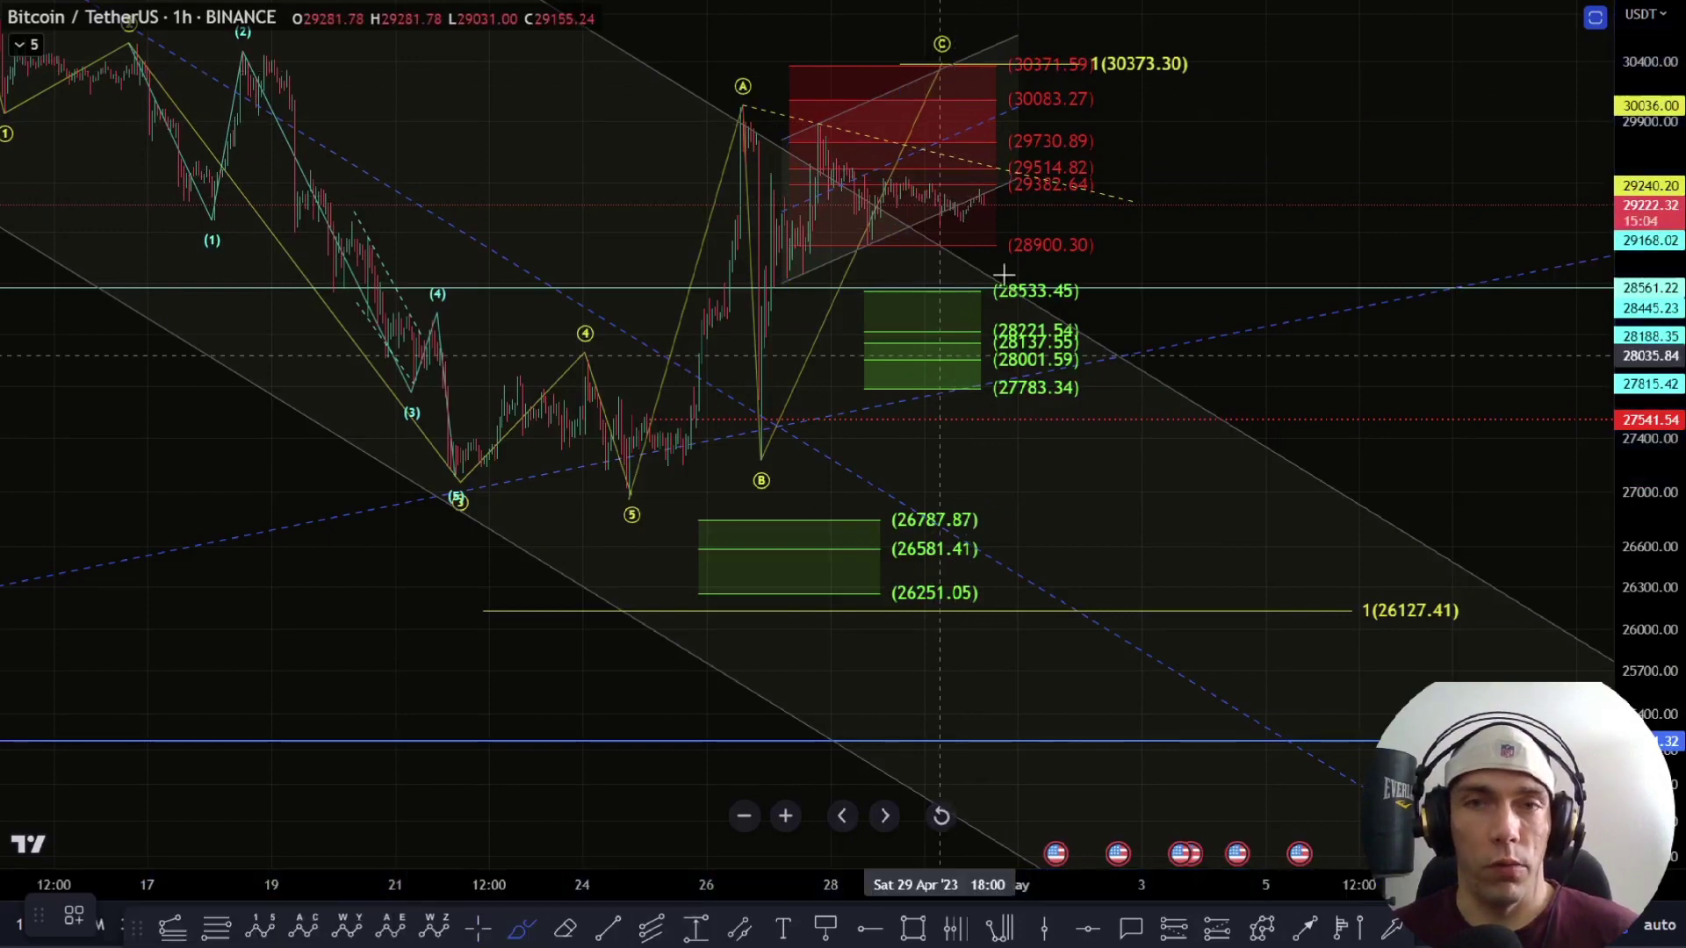
mouse_move(979, 187)
left_mouse_down()
mouse_move(1042, 458)
mouse_move(1133, 358)
mouse_move(1191, 172)
mouse_move(1241, 158)
mouse_move(1250, 61)
mouse_move(1516, 628)
left_mouse_up()
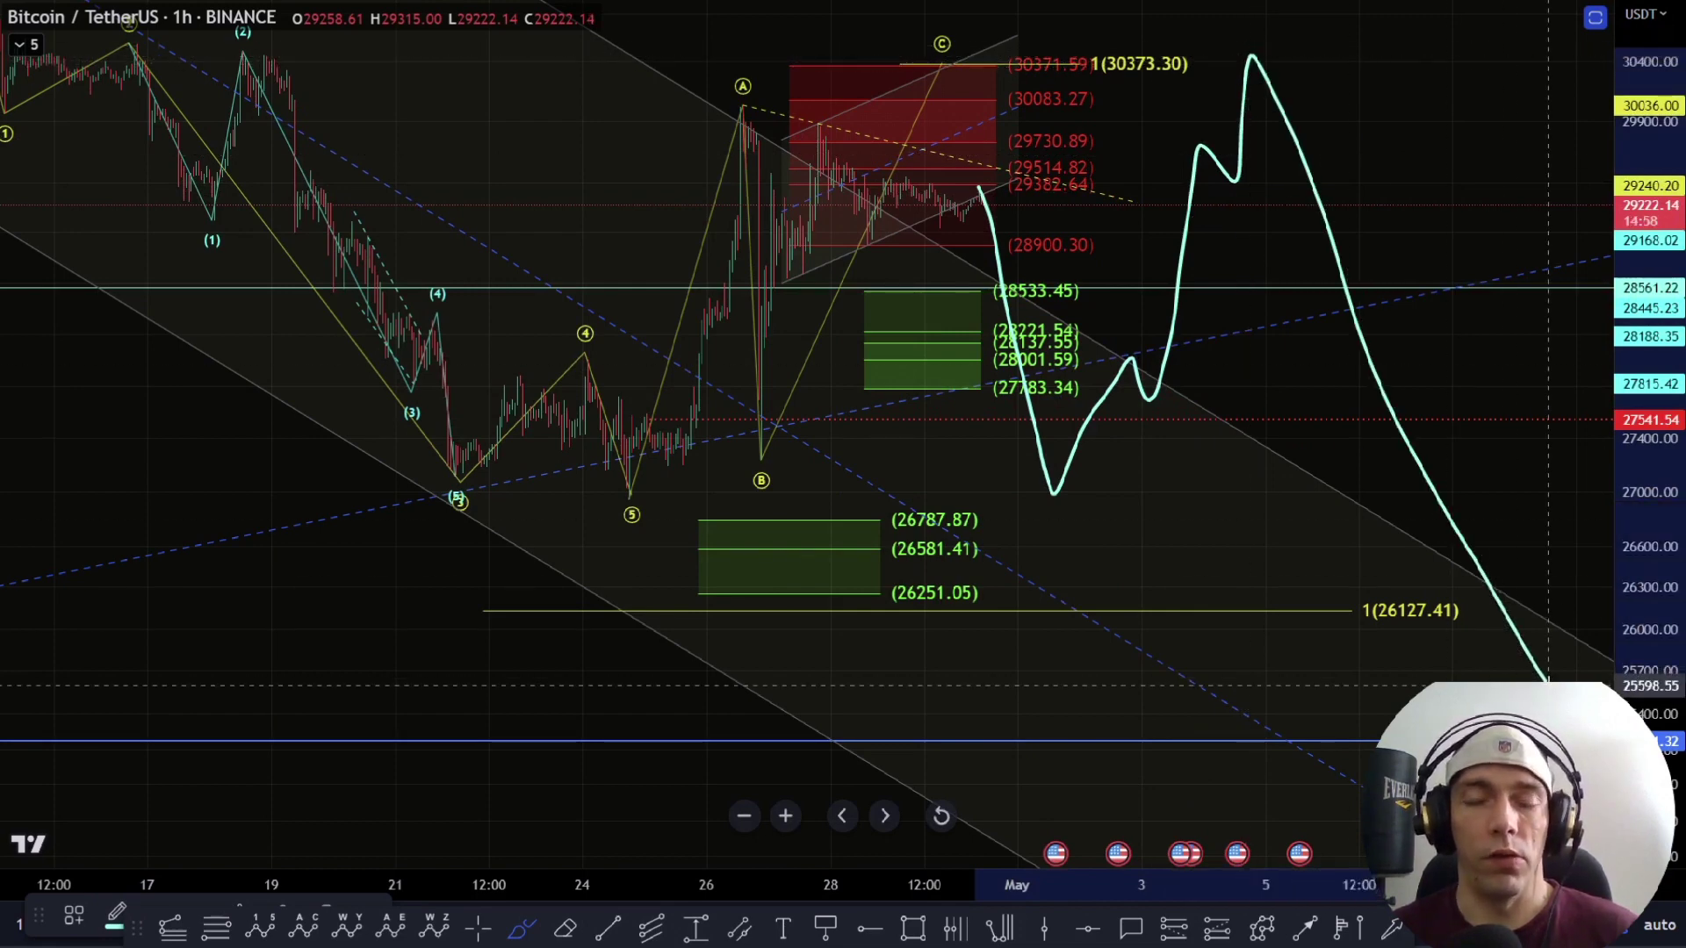